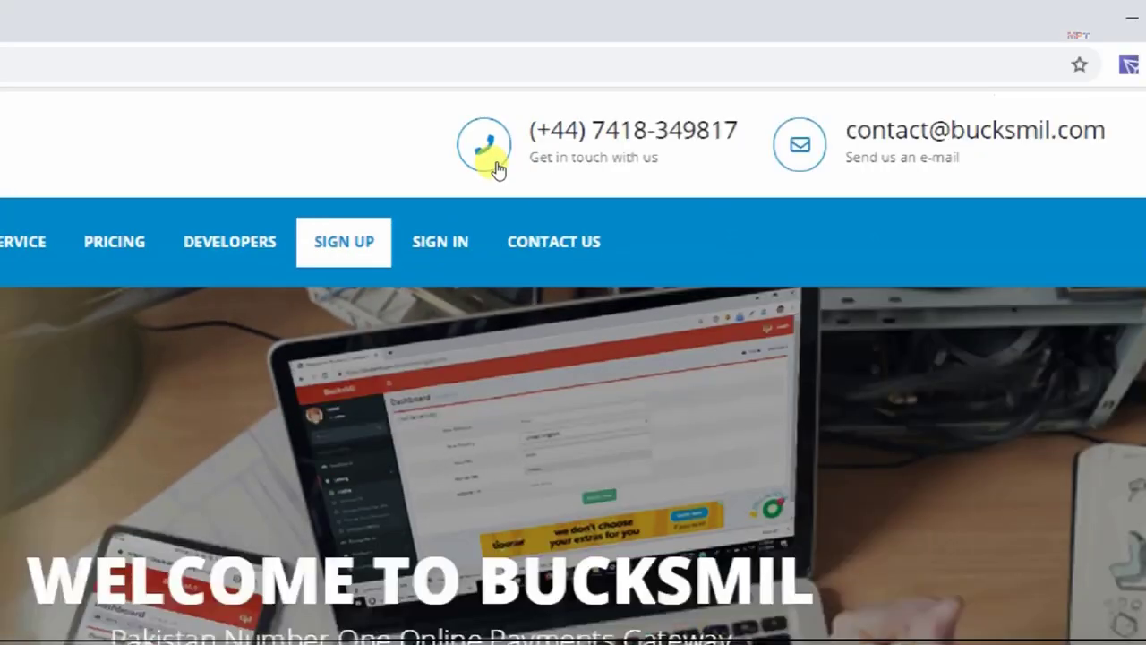
# Step: Sign in to the existing Bucksmil account with the saved credentials to reach OTP verification
pyautogui.click(322, 258)
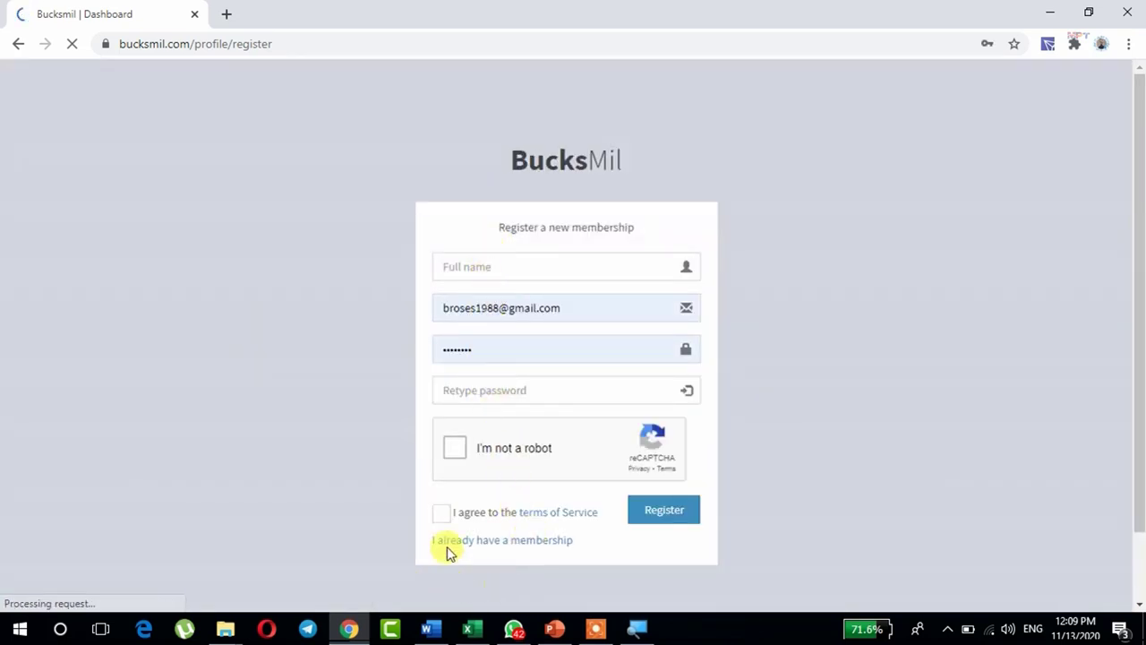
pyautogui.click(483, 540)
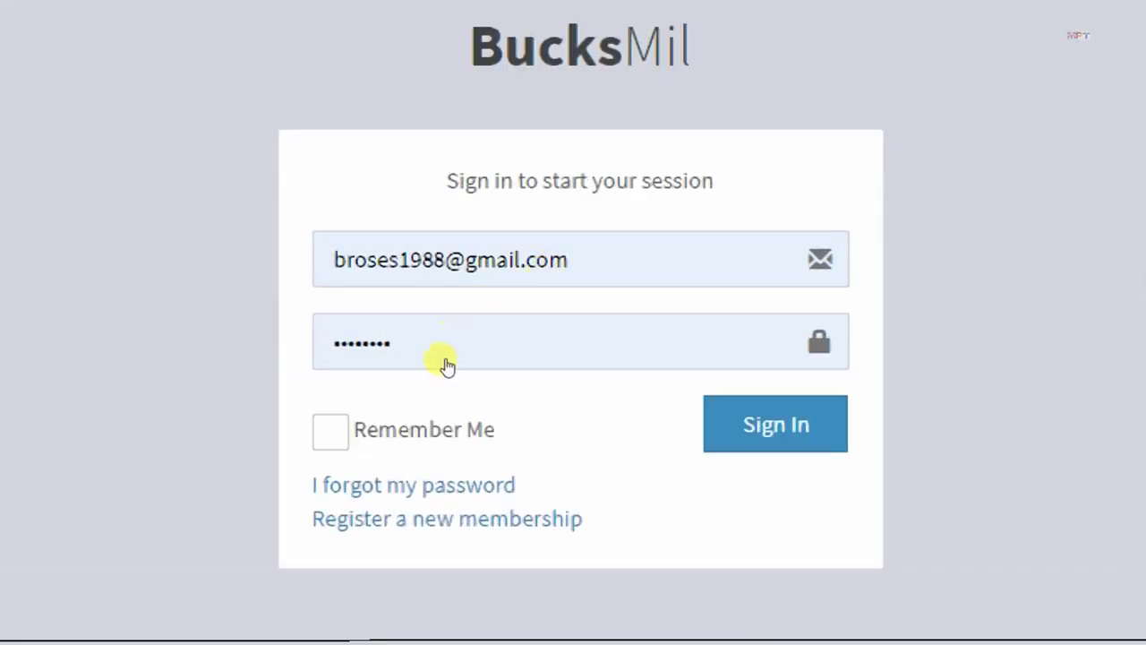
pyautogui.press('Return')
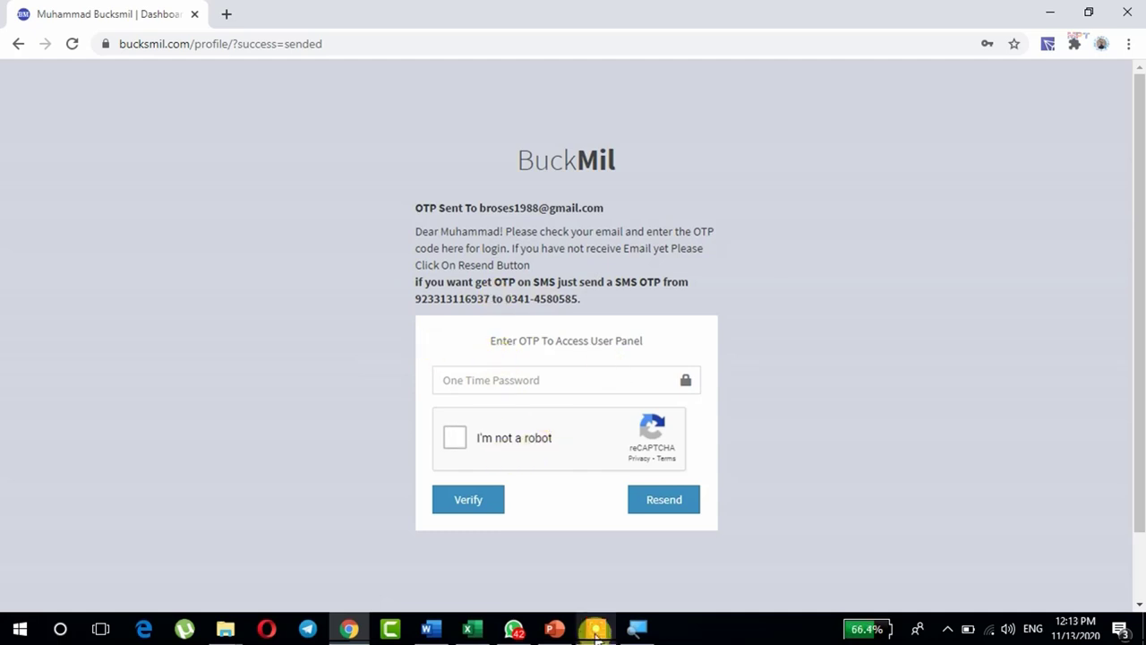
# Step: Load the Gmail inbox in a new browser tab to find Bucksmil's Login OTP email
pyautogui.moveTo(595, 632)
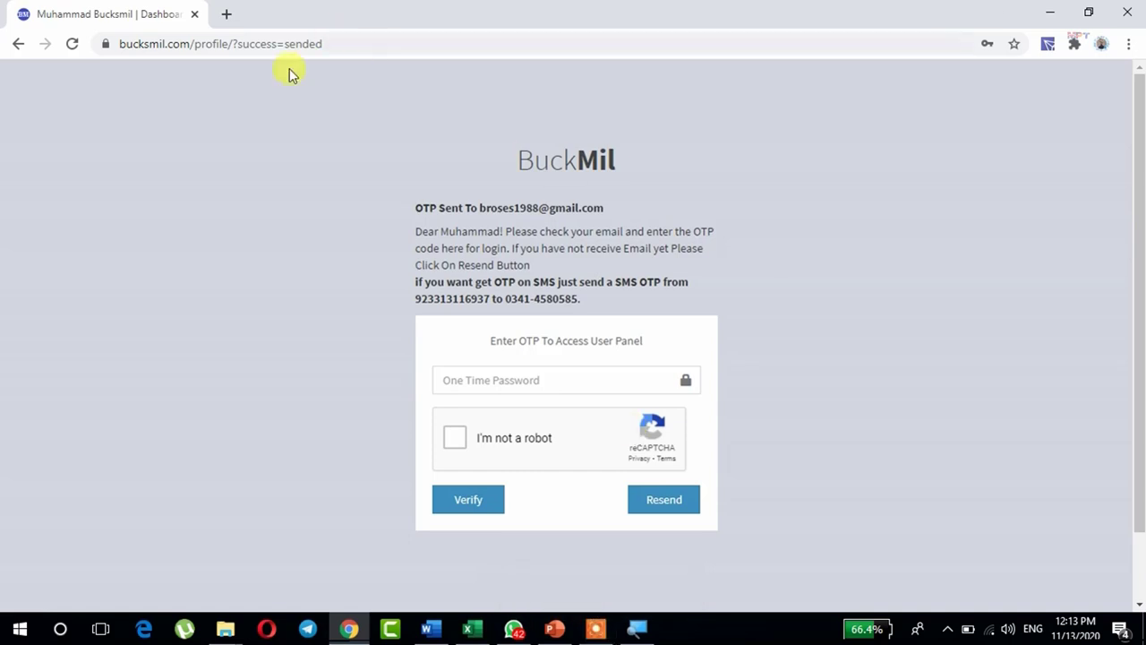
pyautogui.click(228, 16)
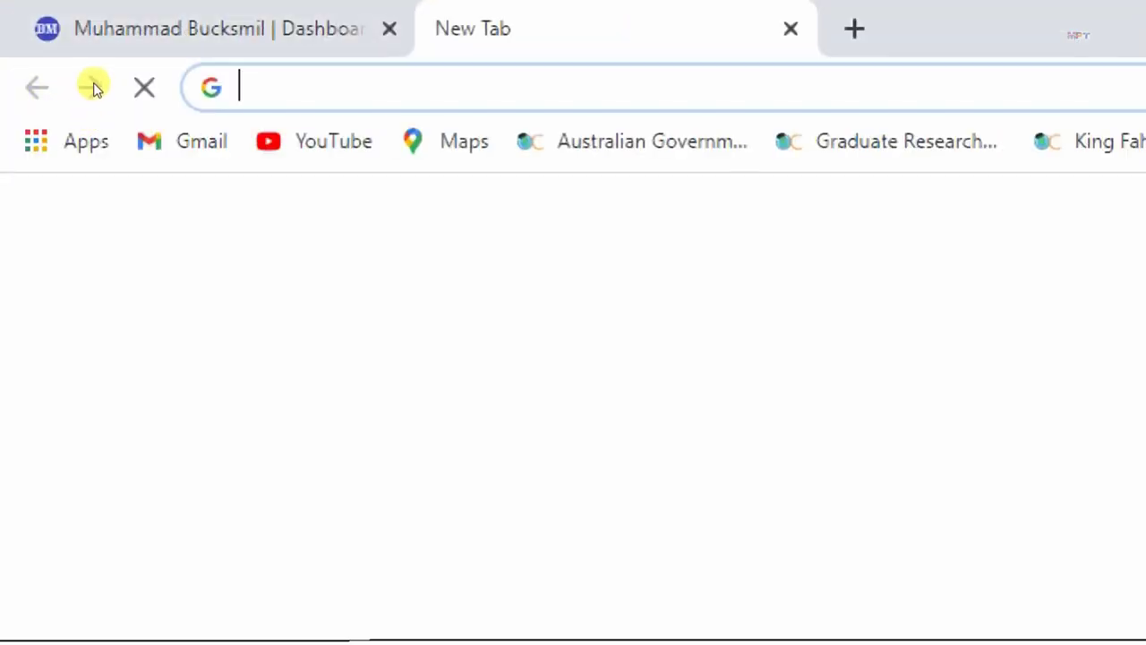
pyautogui.click(201, 141)
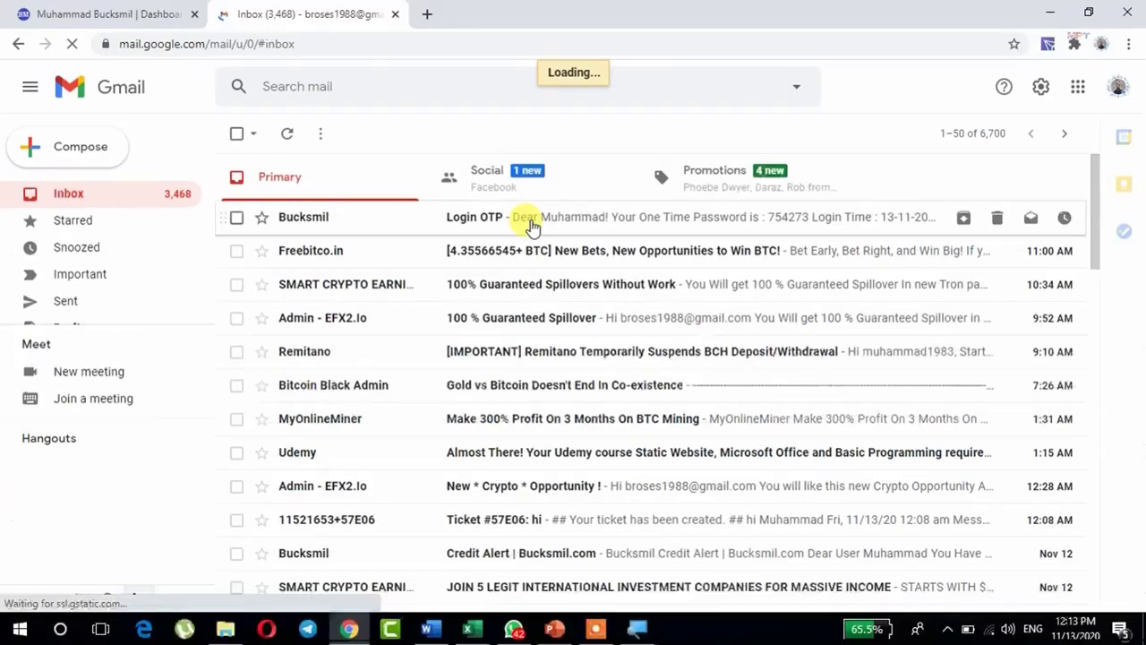
# Step: Open the Login OTP email, select the one-time code, and return to the Bucksmil tab
pyautogui.click(531, 224)
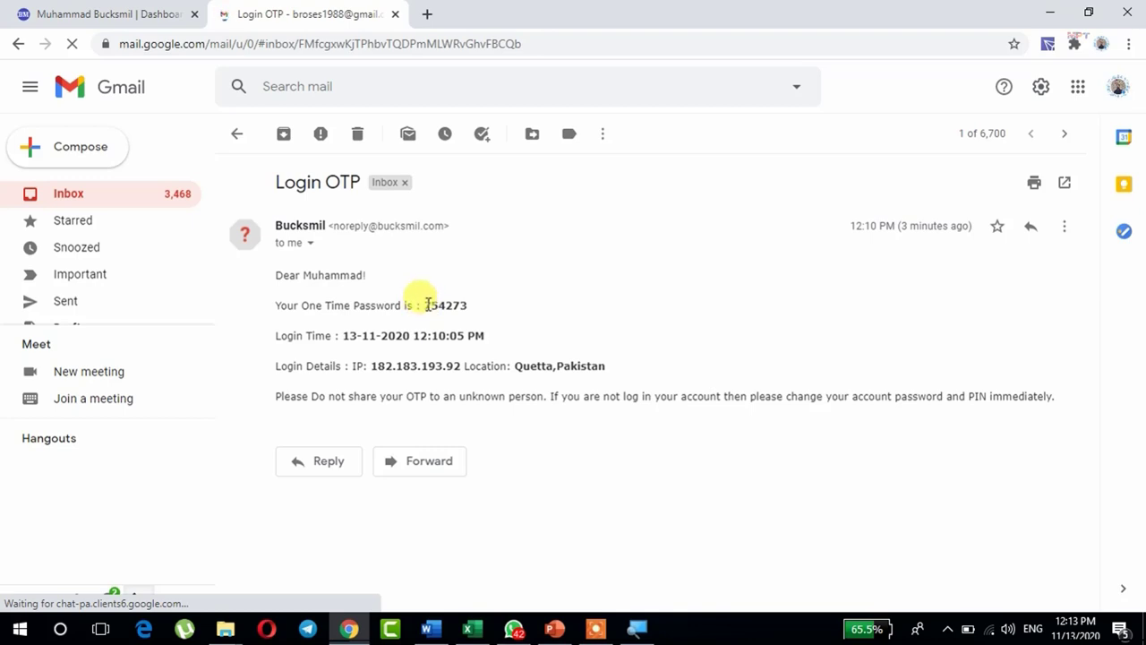
pyautogui.moveTo(423, 305); pyautogui.dragTo(475, 307)
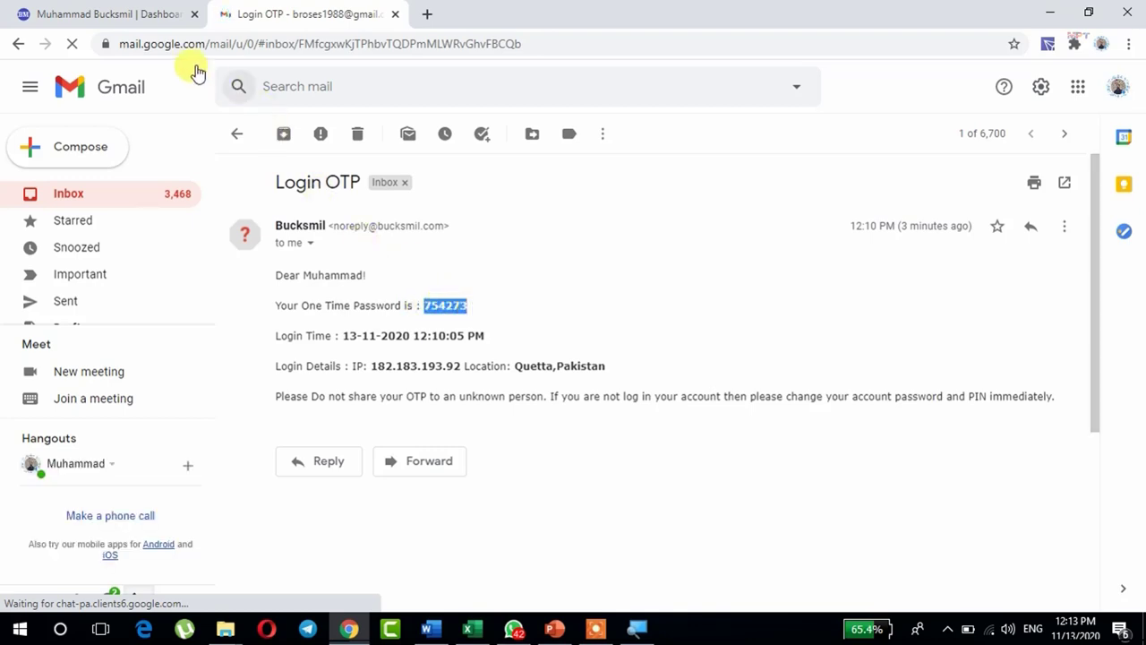
pyautogui.click(140, 18)
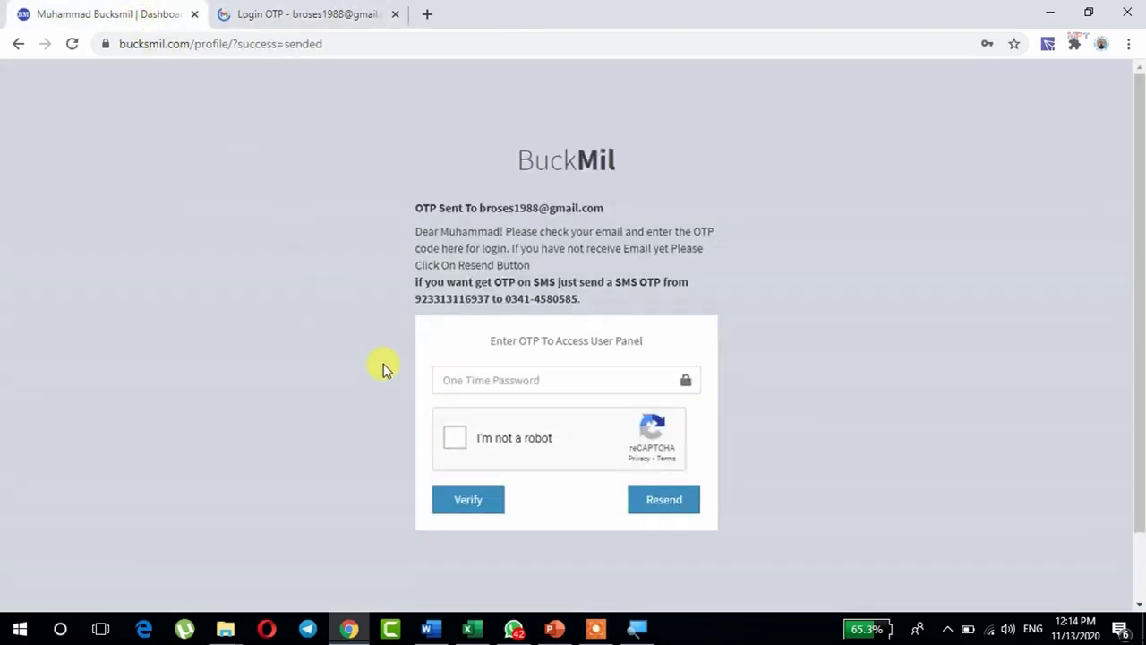
# Step: Paste the one-time password, tick 'I'm not a robot', and verify to reach the dashboard
pyautogui.click(483, 379)
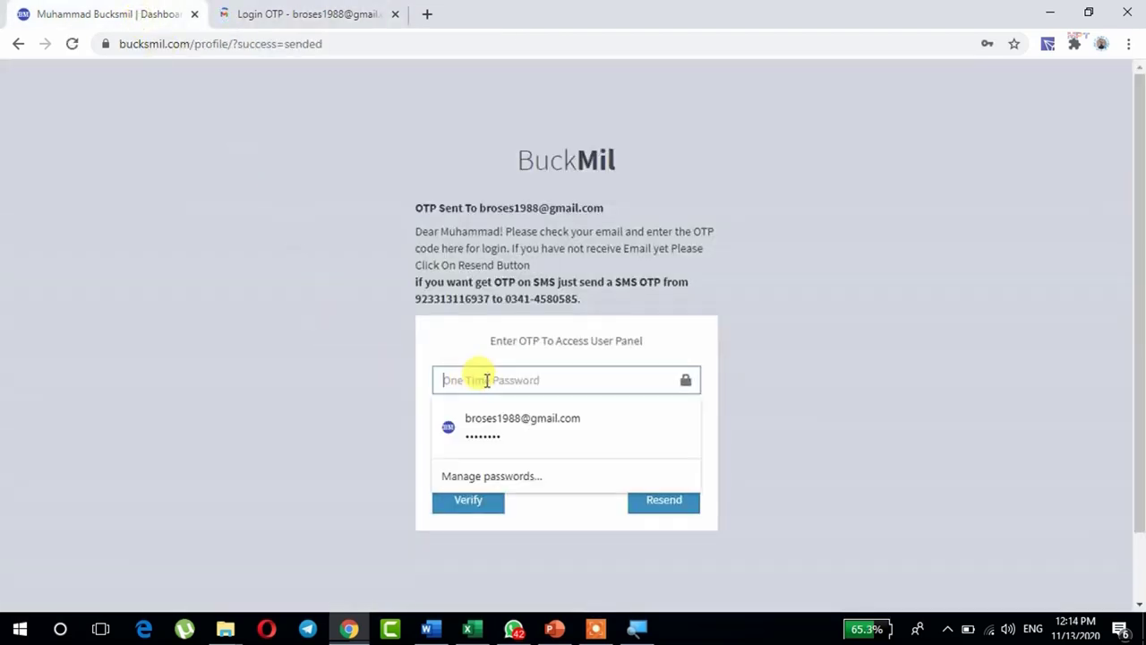
pyautogui.hotkey('ctrl', 'v')
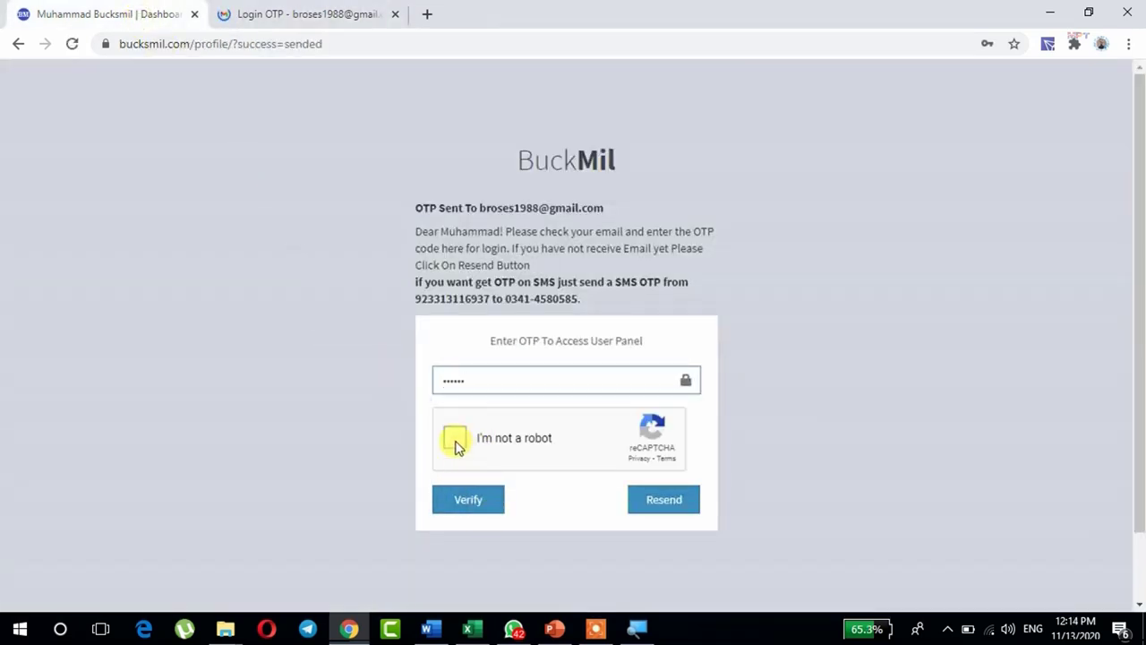
pyautogui.click(456, 439)
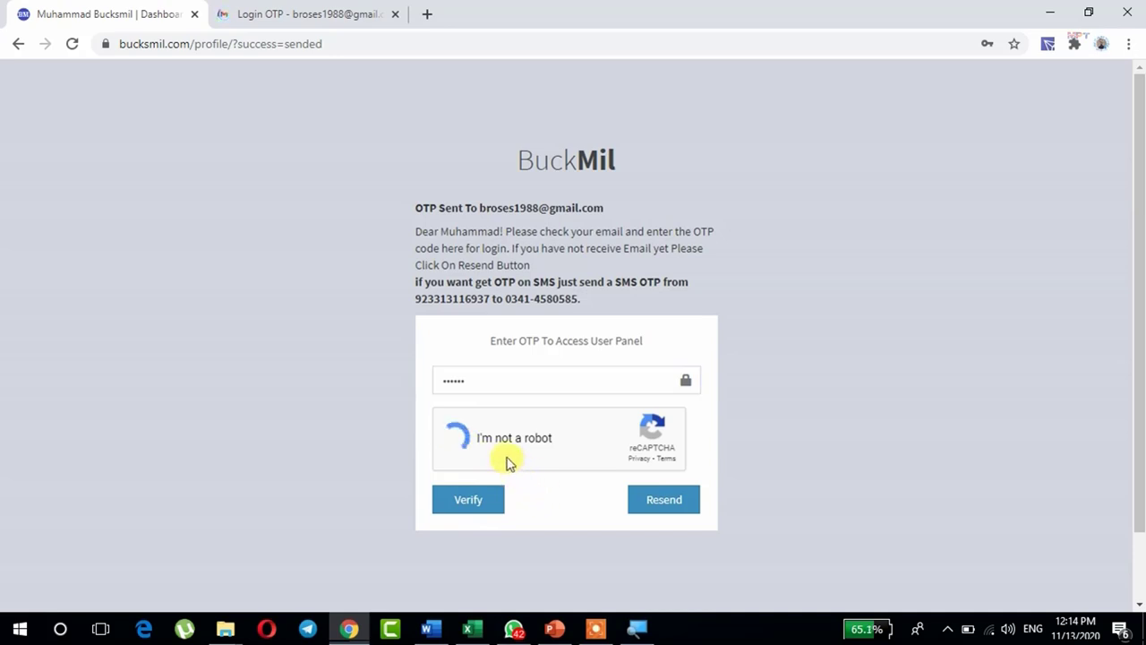
pyautogui.click(462, 498)
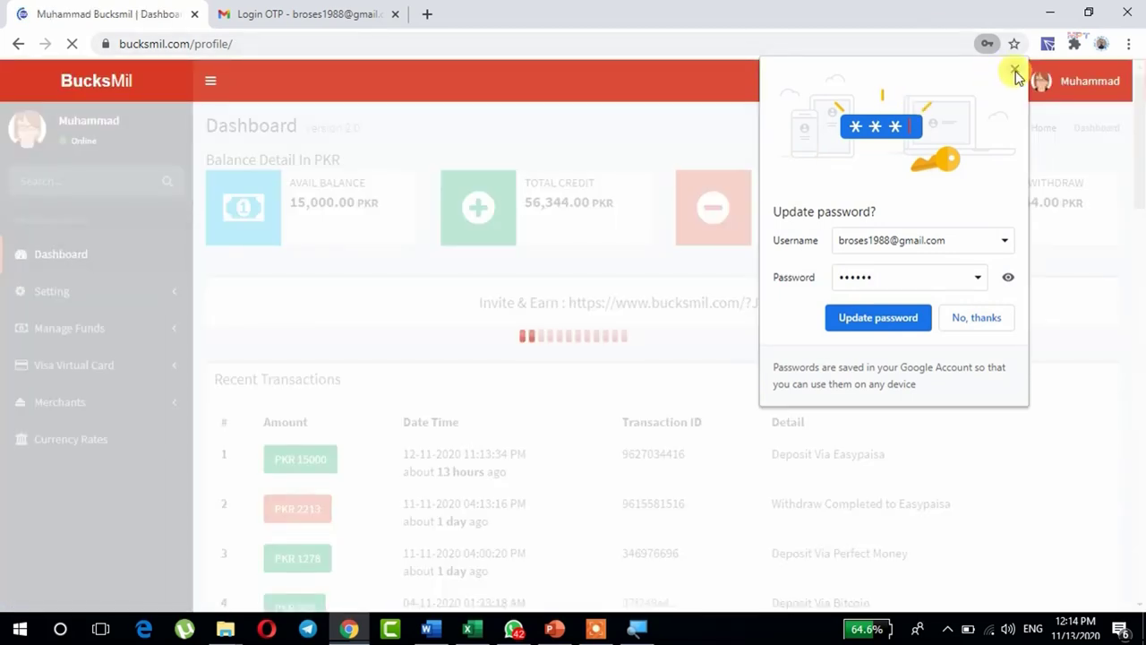
# Step: Dismiss Chrome's 'Update password?' bubble, review the dashboard, and switch to the Earnings_Procedure deck
pyautogui.click(1014, 69)
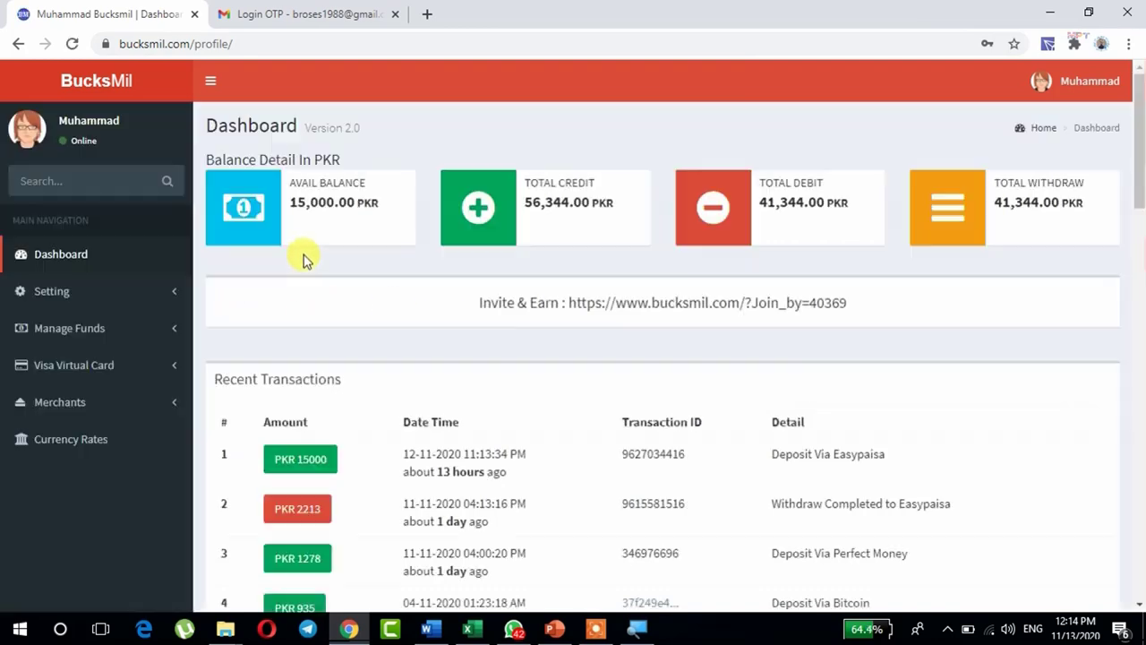
pyautogui.scroll(-1, 304, 309)
pyautogui.scroll(-3, 302, 304)
pyautogui.scroll(4, 306, 306)
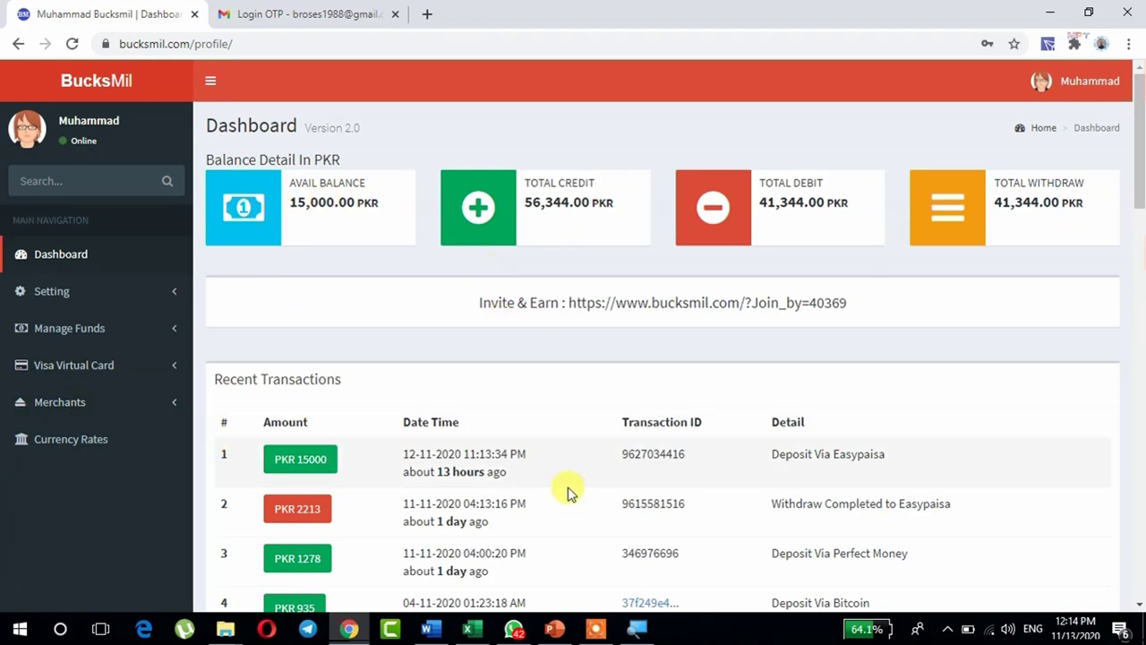
pyautogui.click(549, 630)
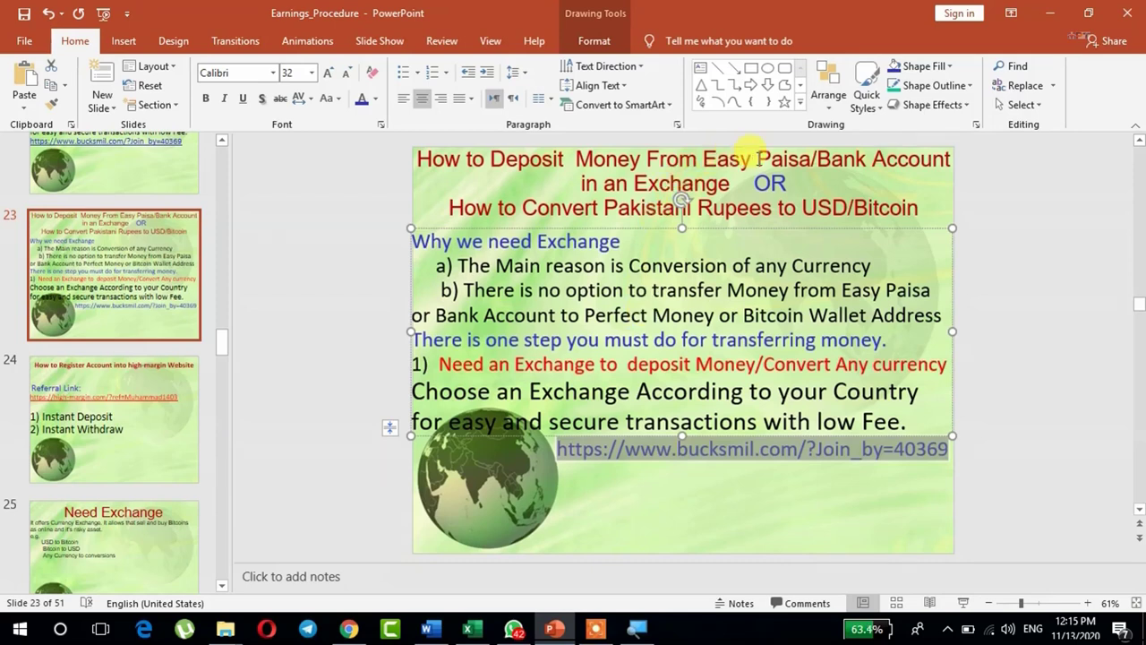
# Step: Highlight 'Easy Paisa' in slide 23's title, then go back to the Bucksmil dashboard
pyautogui.moveTo(702, 162); pyautogui.dragTo(789, 164)
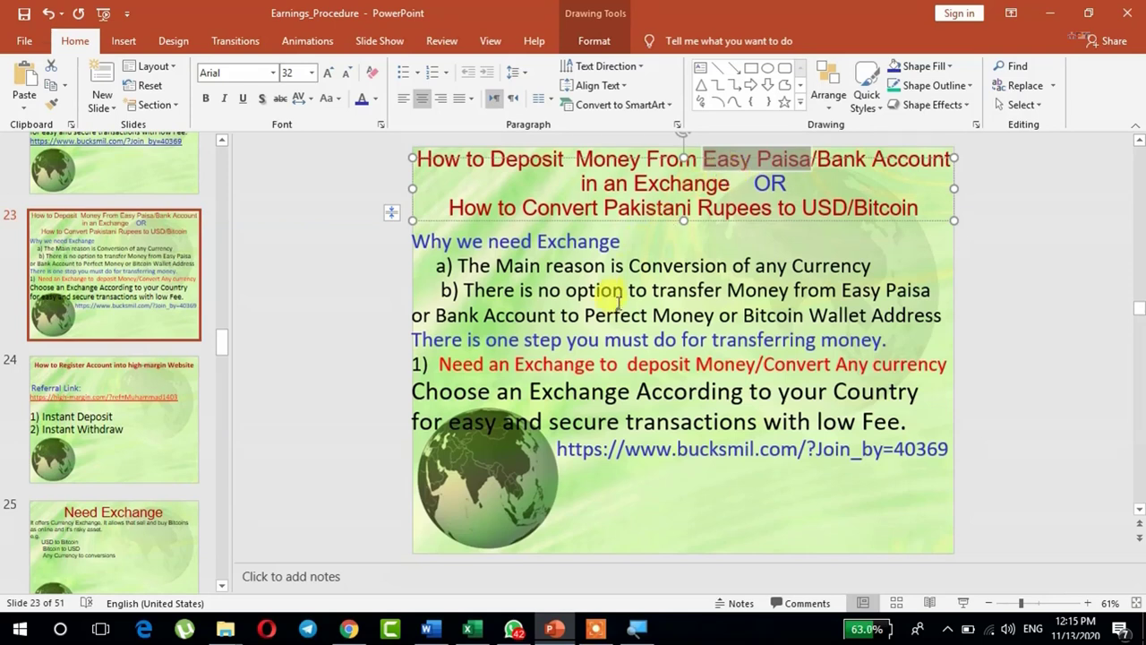
pyautogui.click(347, 625)
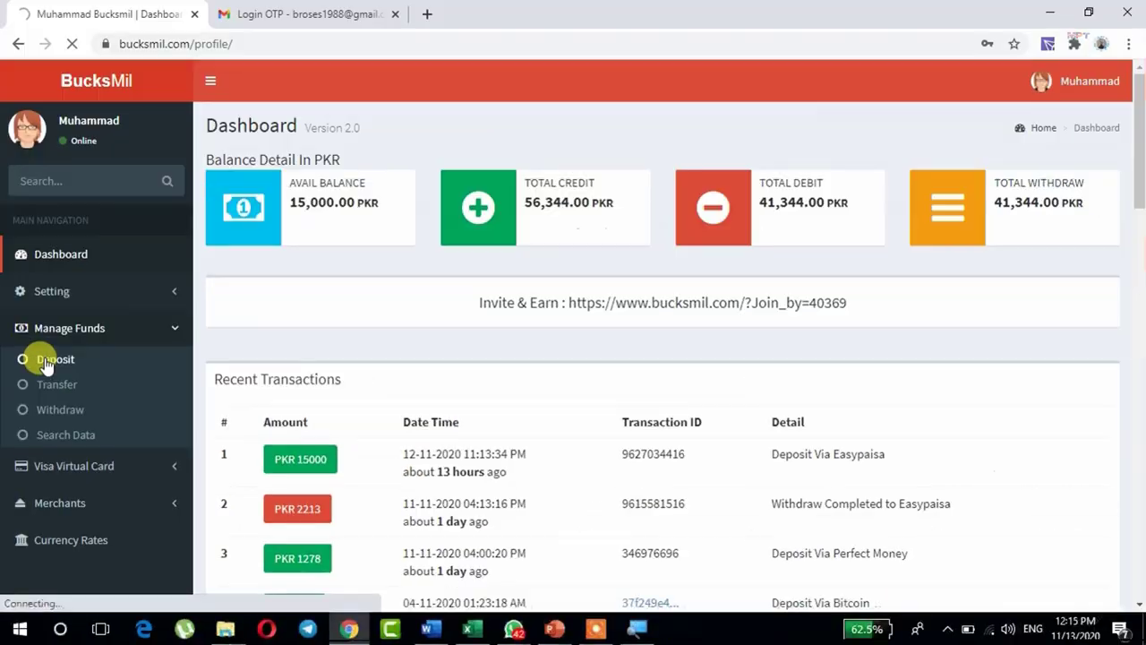
# Step: Go to Manage Funds > Deposit and choose the Easypaisa deposit method
pyautogui.click(90, 292)
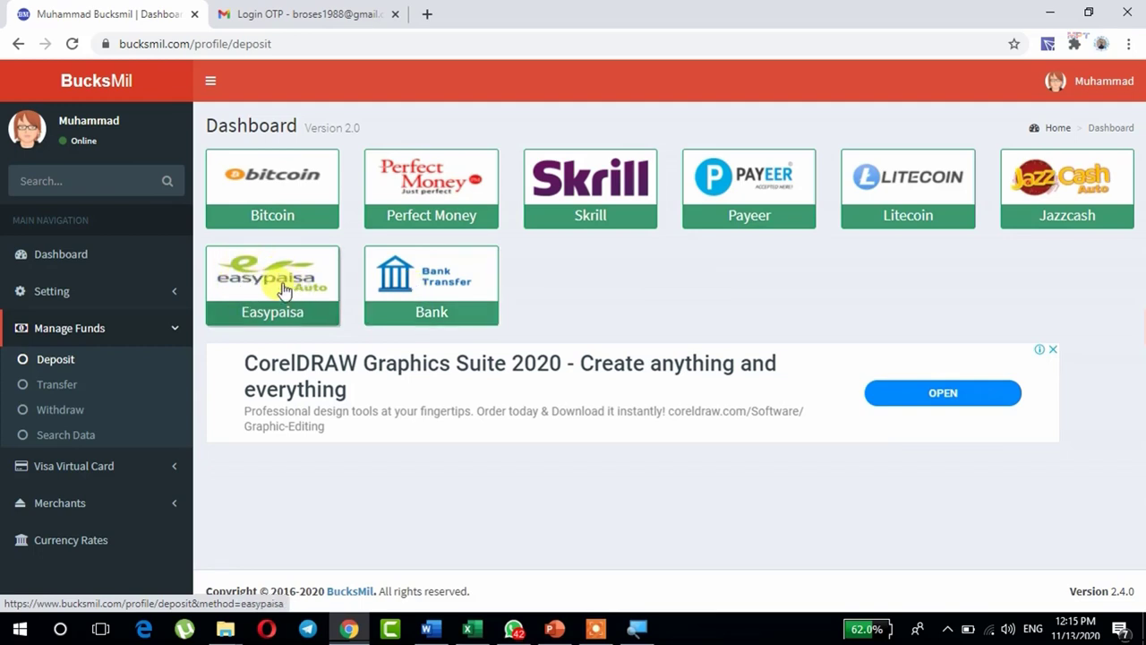
pyautogui.click(285, 281)
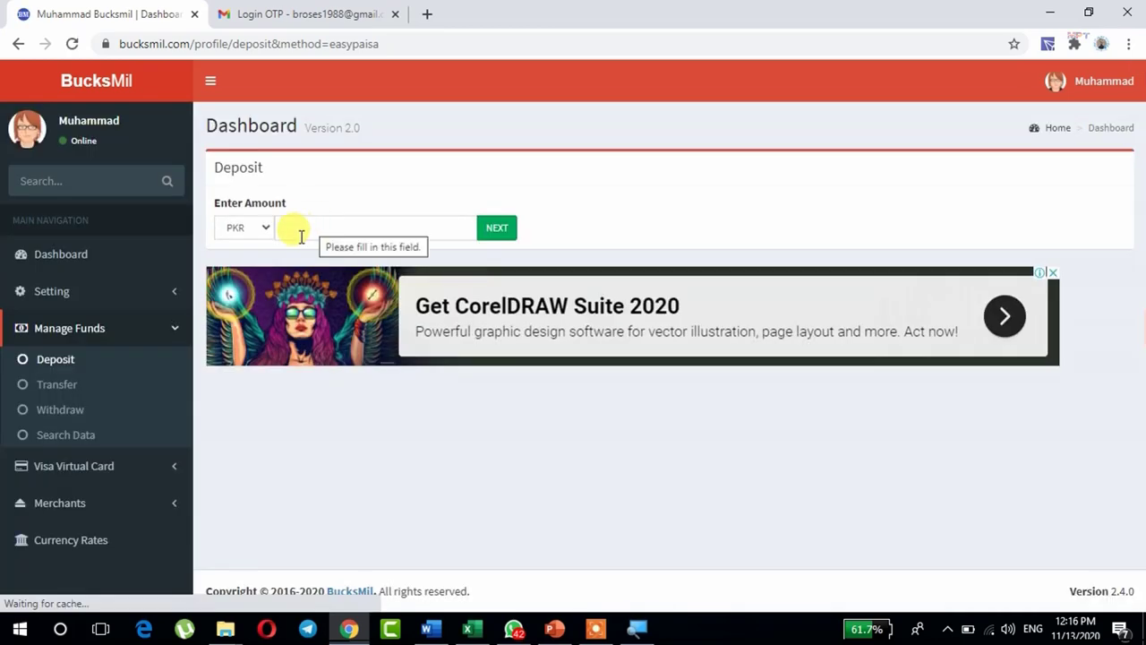
# Step: Enter a 2200 PKR deposit amount and continue to the payment instructions
pyautogui.click(298, 229)
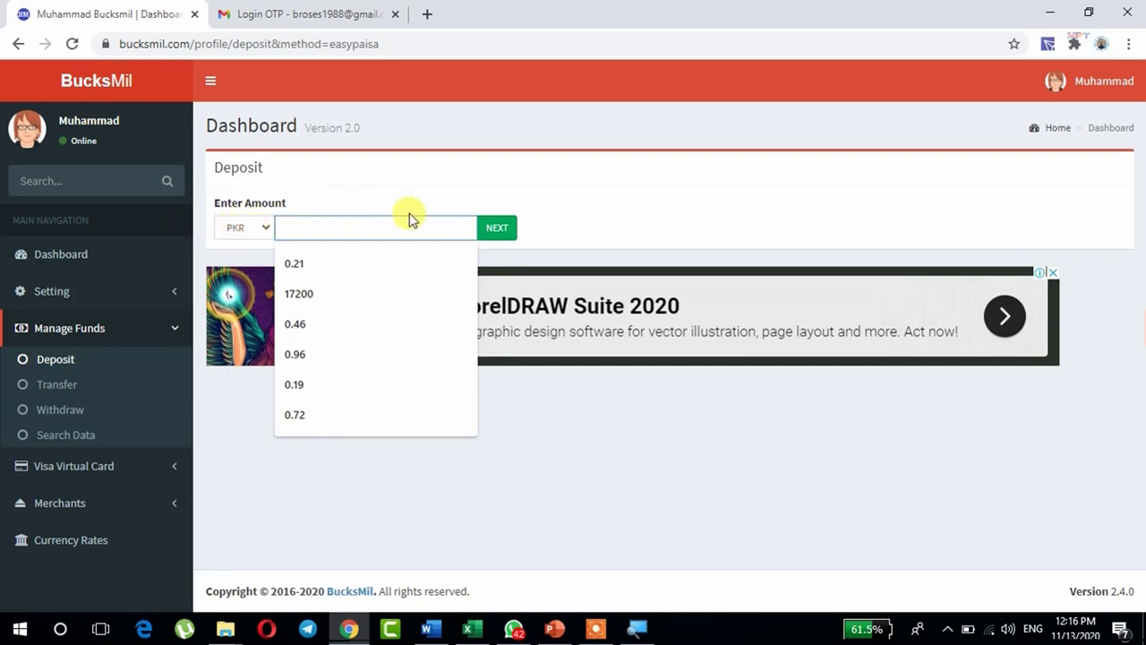
pyautogui.write('2200')
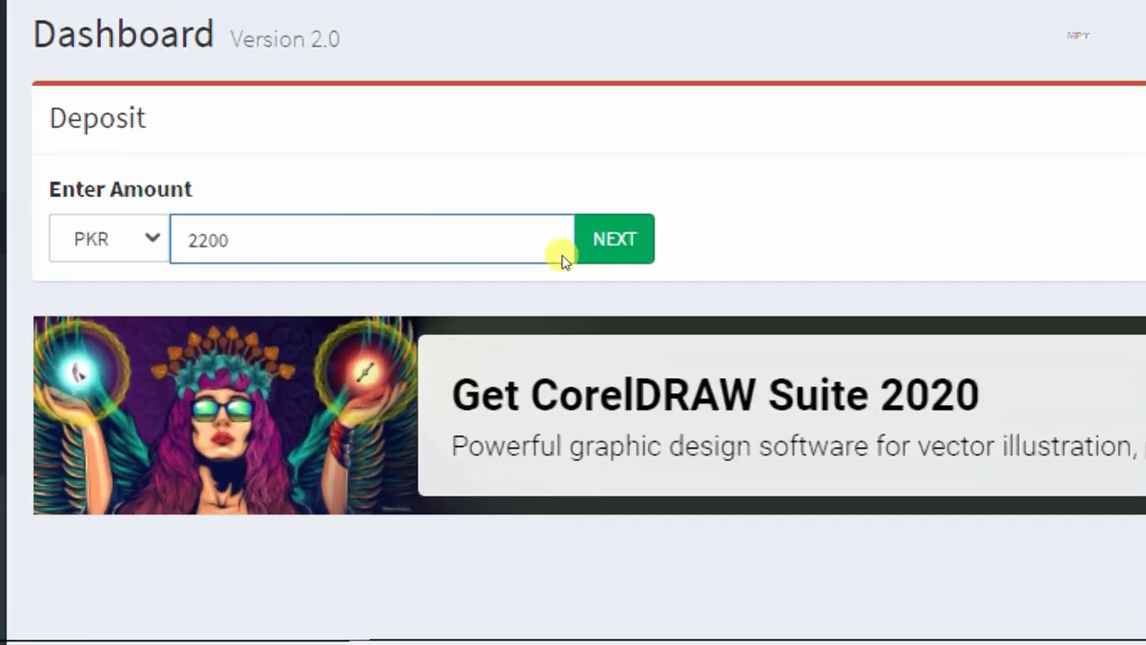
pyautogui.click(488, 231)
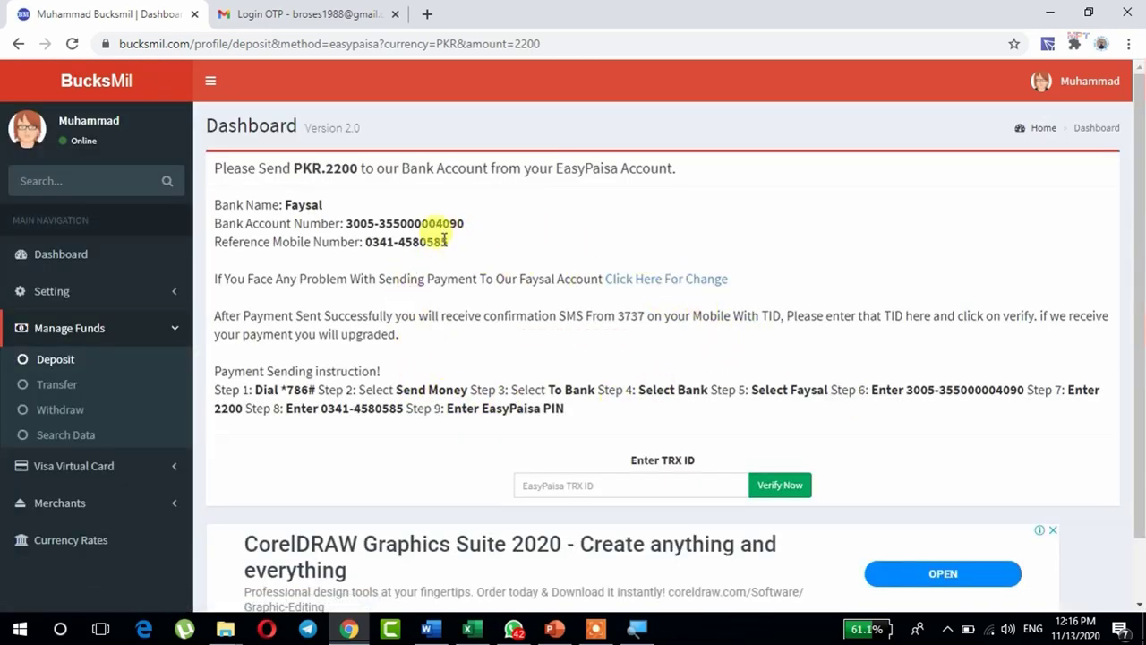
# Step: Switch the receiving bank to Meezan, then highlight the 2200 amount, EasyPaisa source, account and reference numbers
pyautogui.click(660, 283)
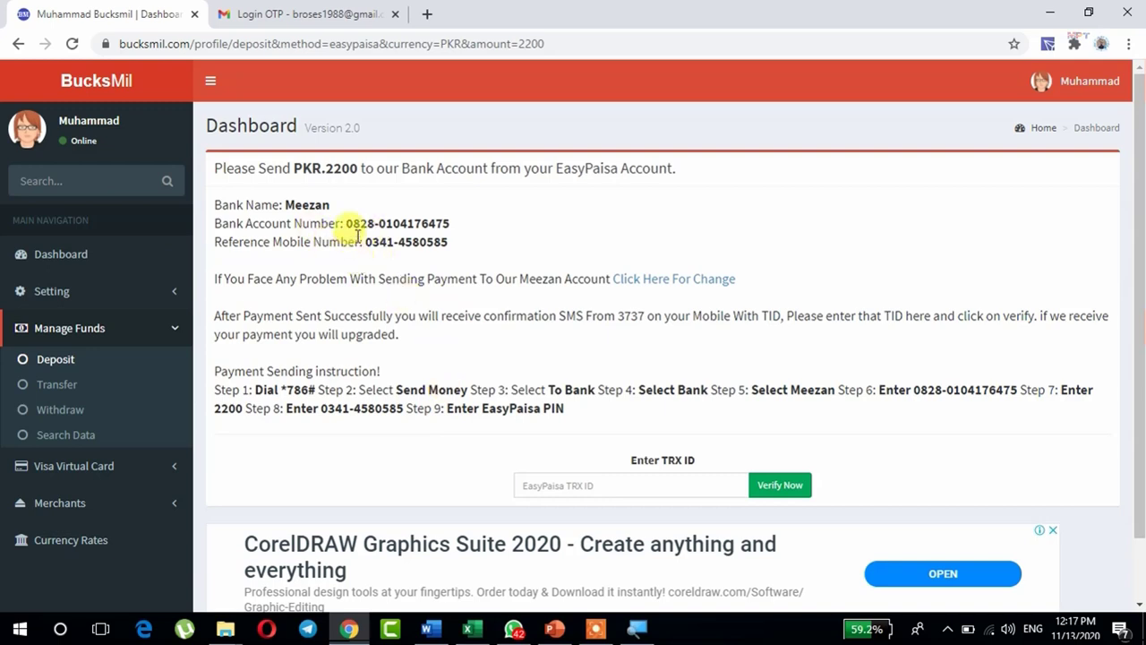
pyautogui.doubleClick(336, 170)
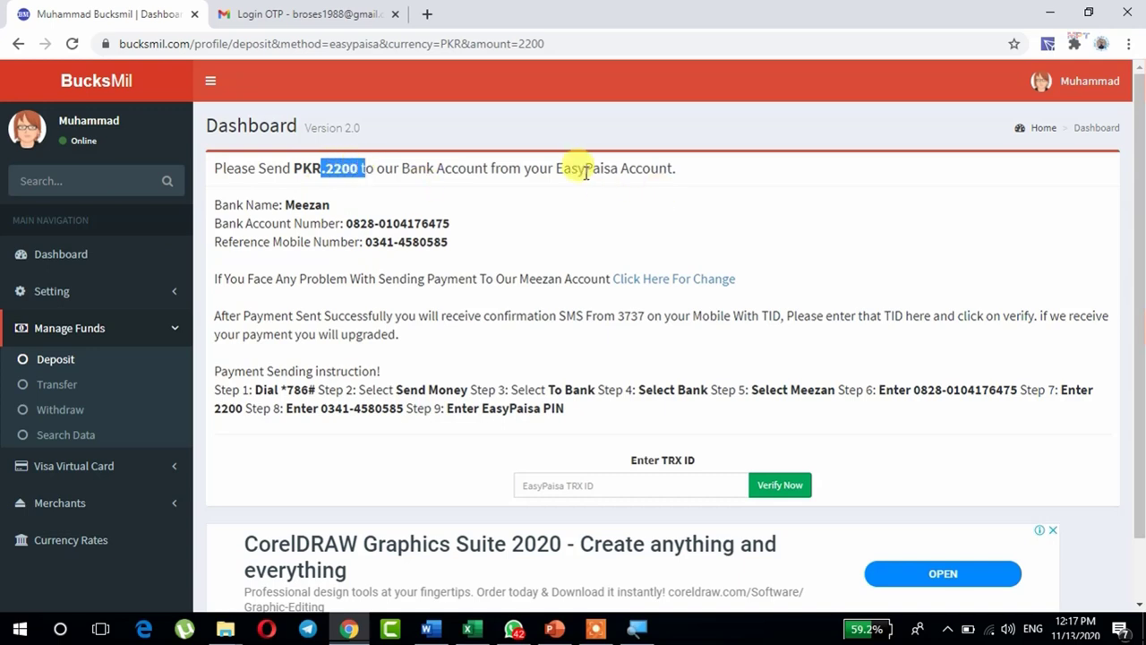
pyautogui.moveTo(554, 170); pyautogui.dragTo(690, 173)
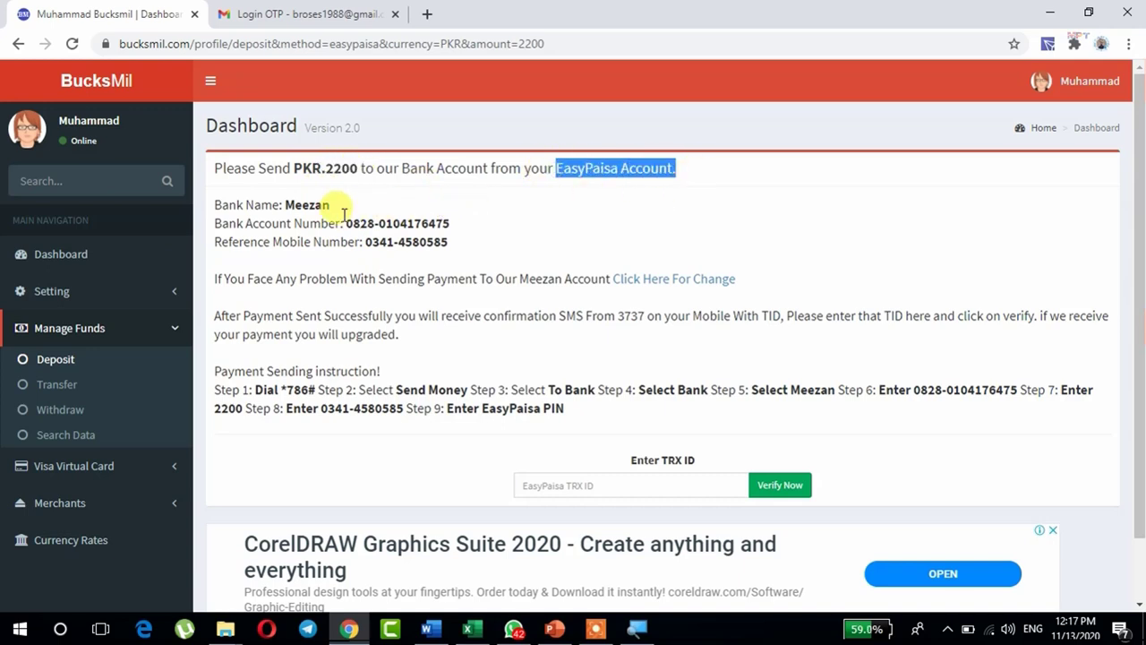
pyautogui.moveTo(344, 223); pyautogui.dragTo(450, 224)
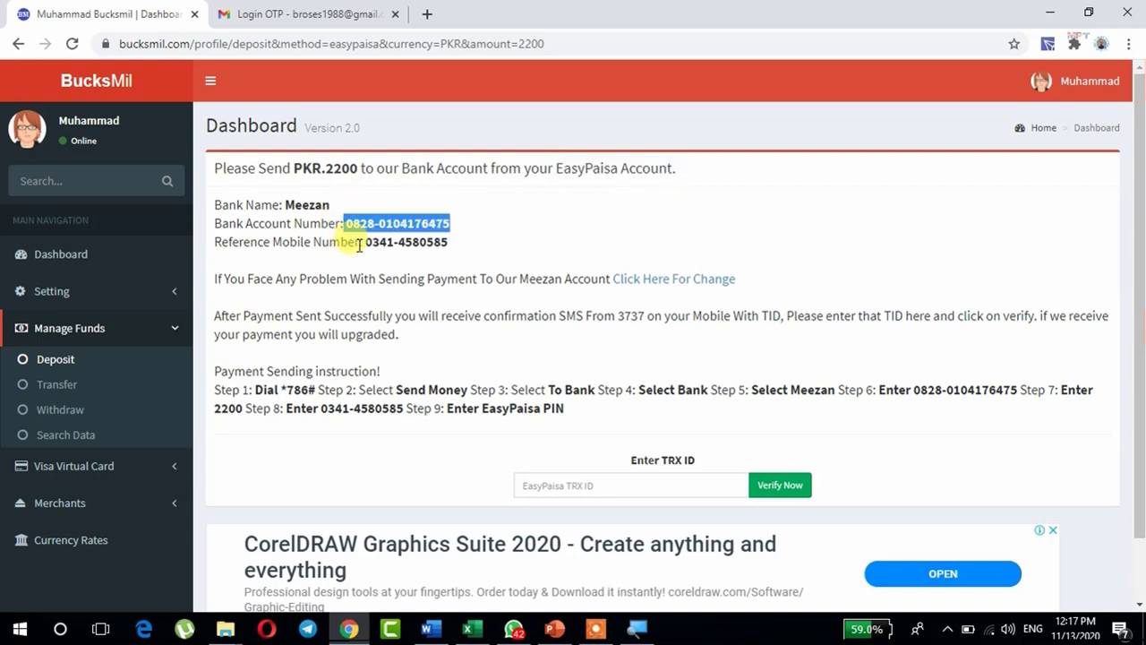
pyautogui.moveTo(372, 241); pyautogui.dragTo(445, 243)
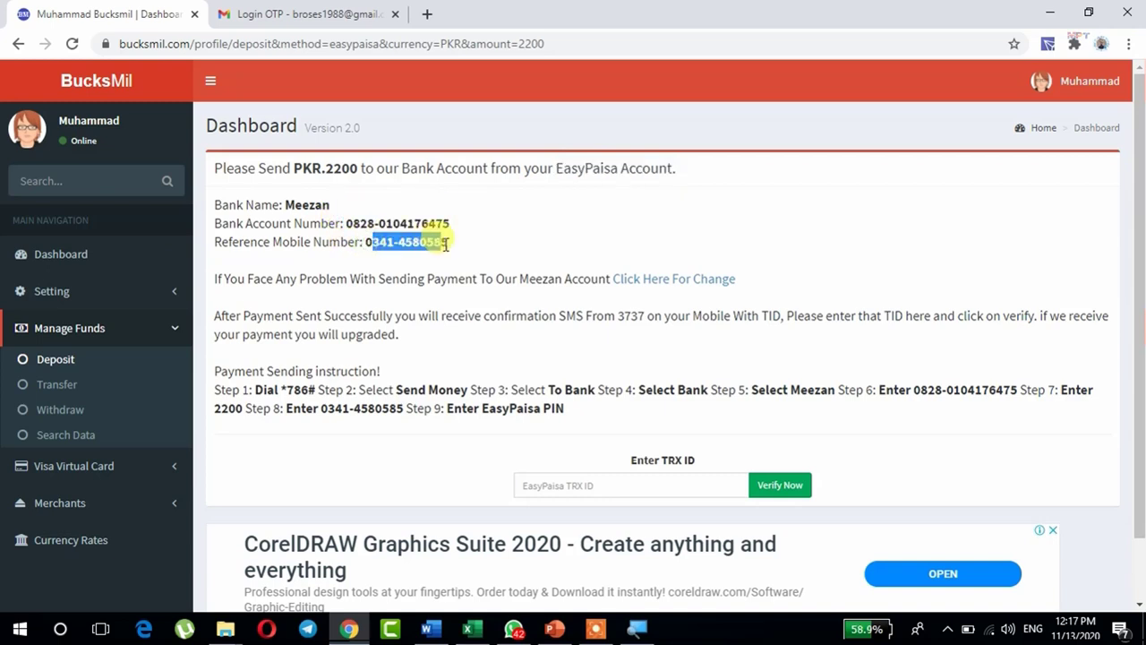
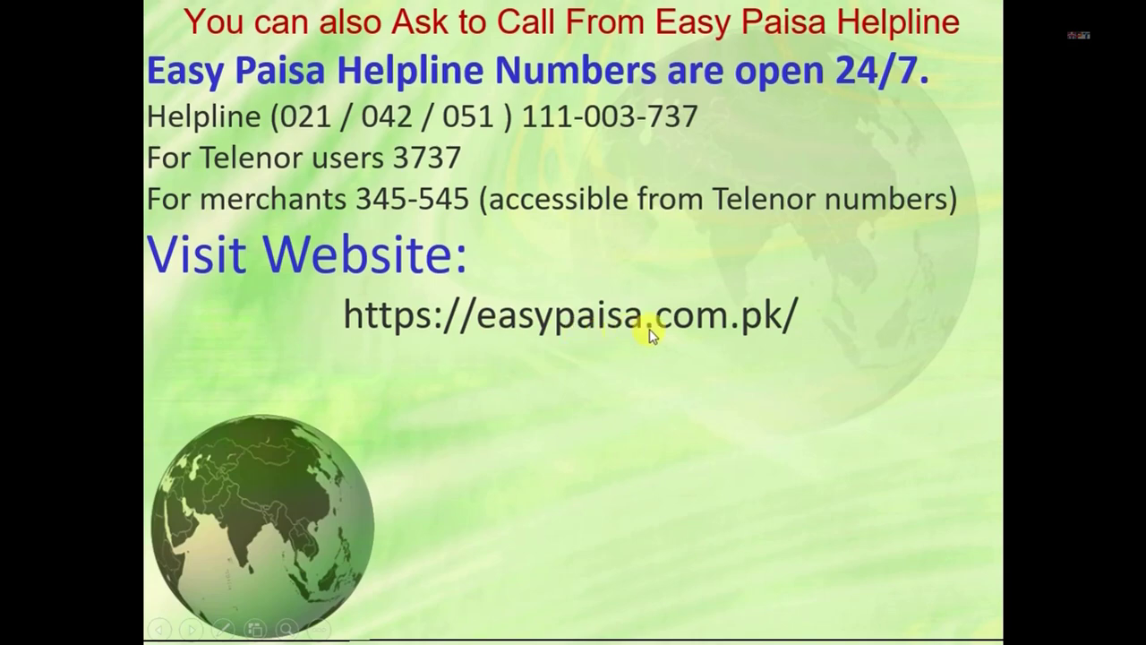
# Step: Leave the slide show and check the Easypaisa questions page in Chrome
pyautogui.press('Escape')
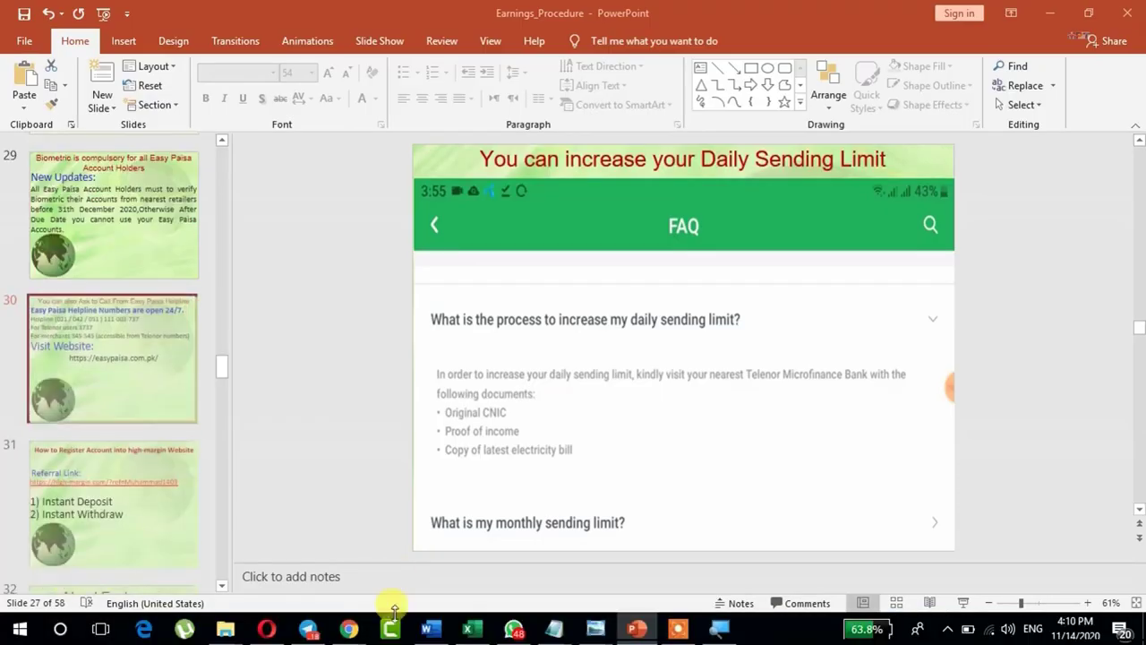
pyautogui.click(350, 629)
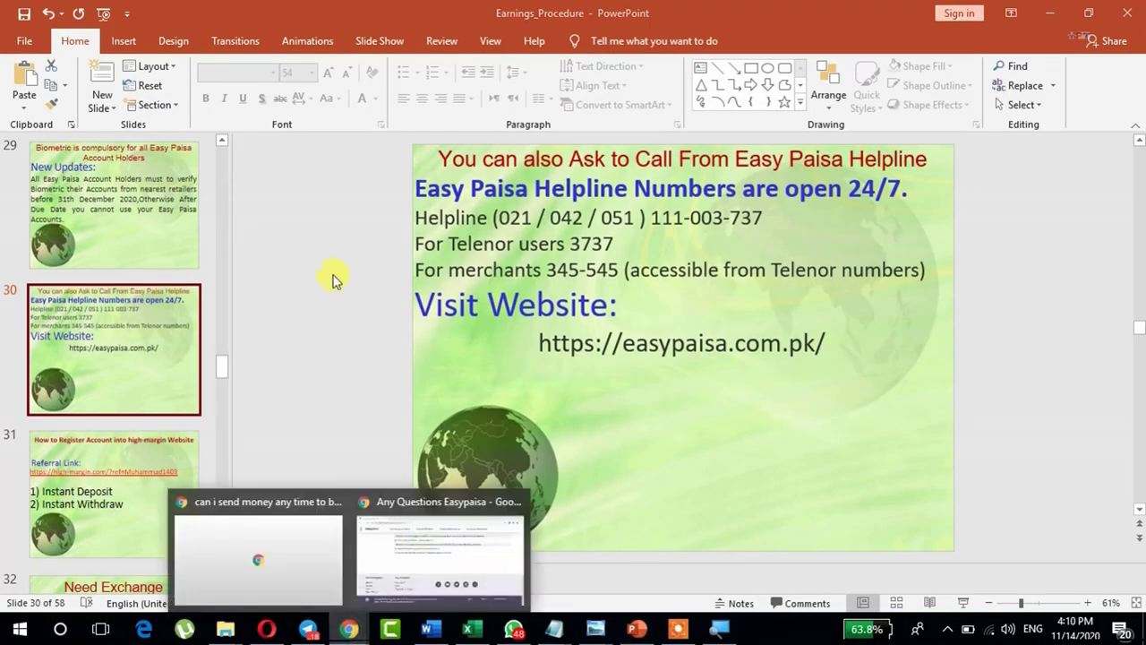
pyautogui.click(433, 503)
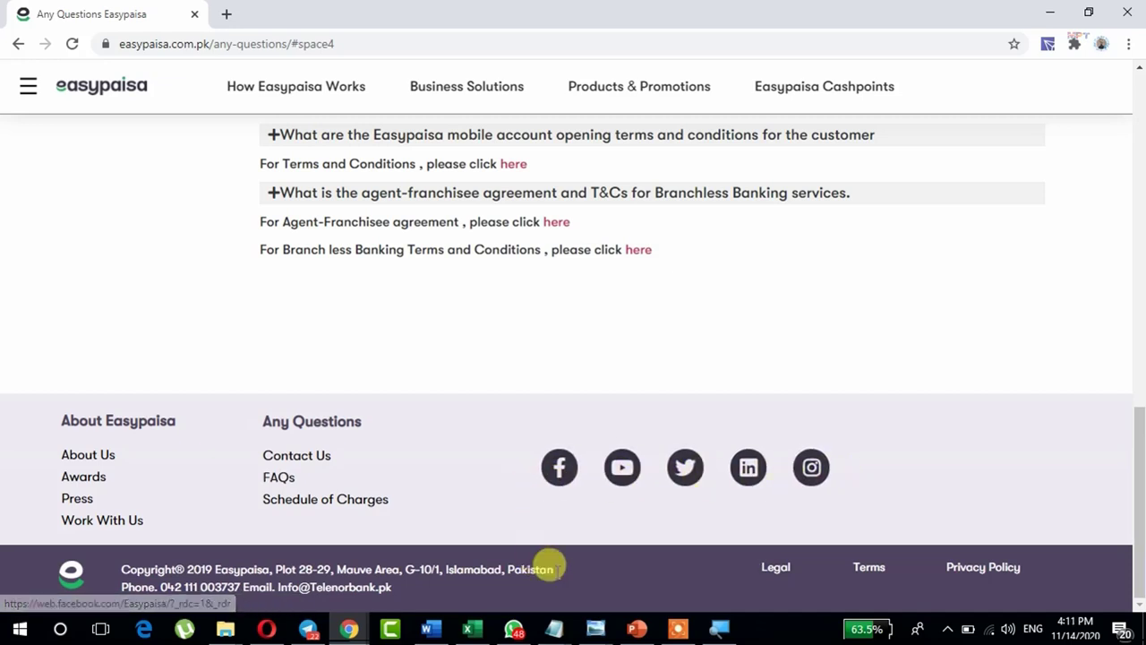
# Step: Back in PowerPoint, present slide 30 with the Easy Paisa helpline details, then end the show
pyautogui.click(637, 630)
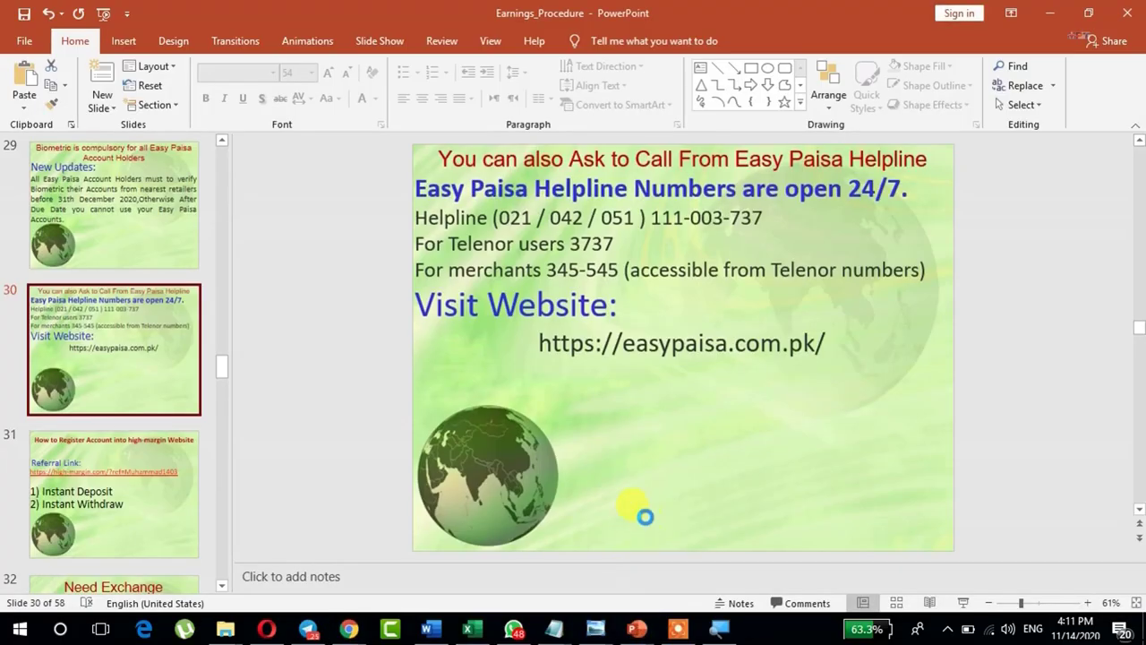
pyautogui.hotkey('shift', 'F5')
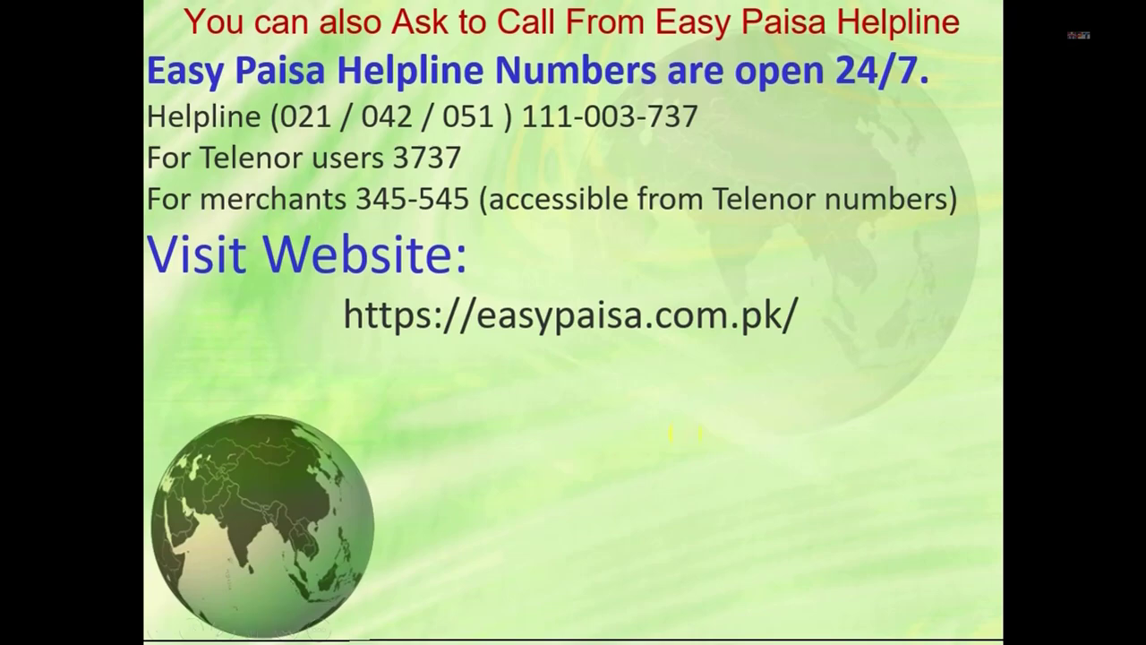
pyautogui.press('Escape')
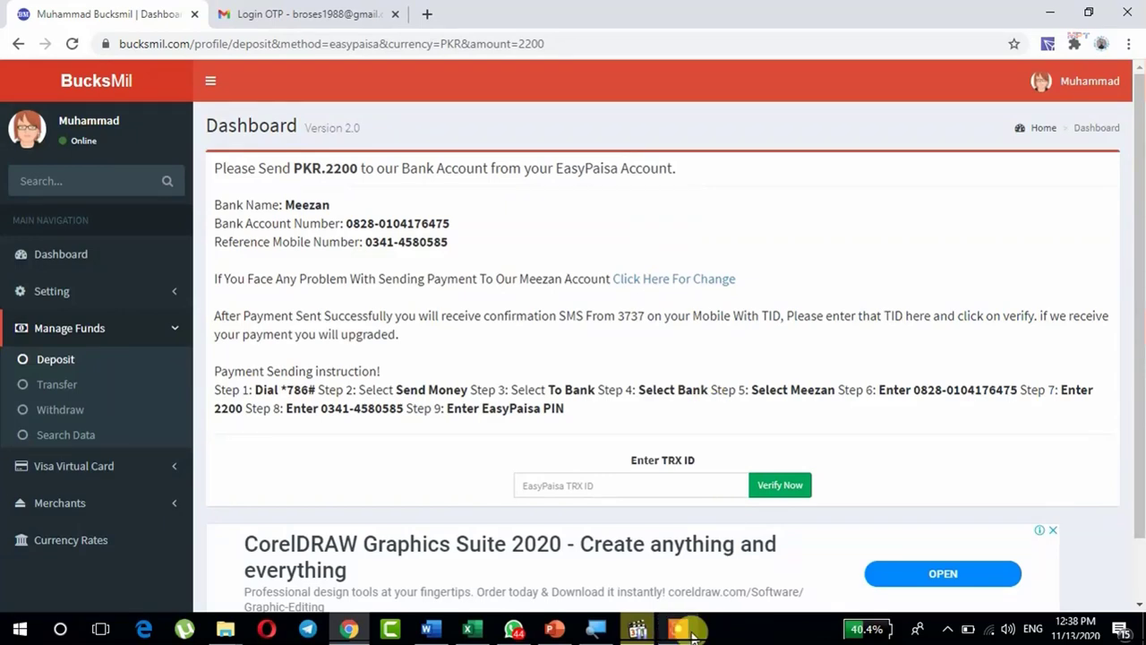
# Step: Enter the 10-digit EasyPaisa transaction ID in the TRX ID field of the PKR 2200 deposit page
pyautogui.moveTo(685, 634)
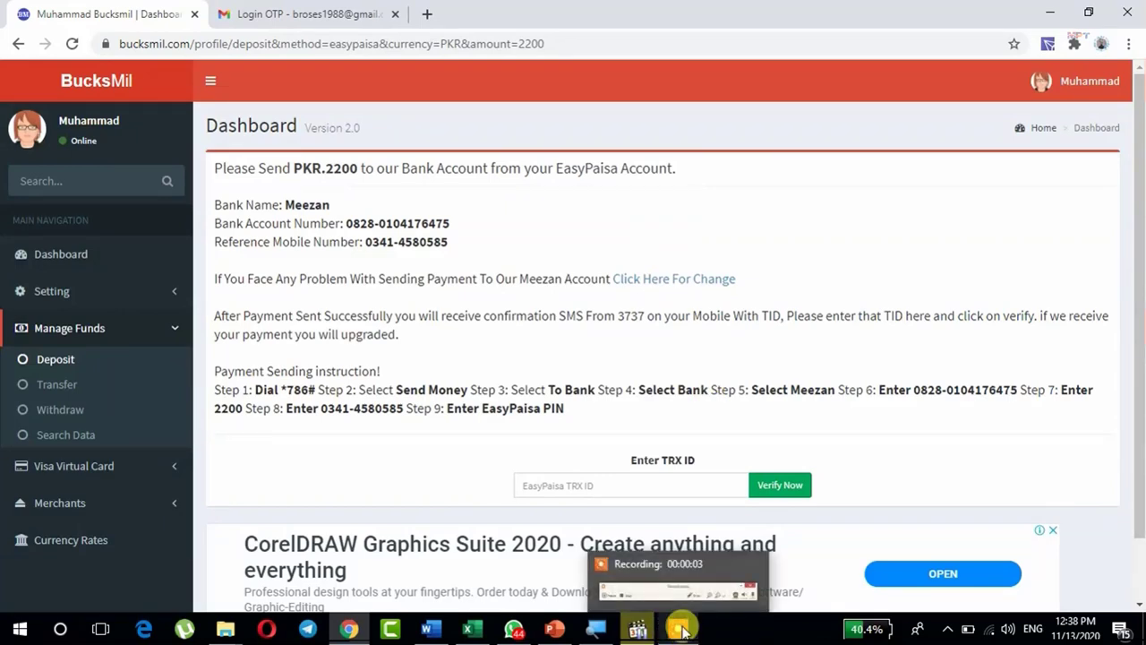
pyautogui.click(563, 485)
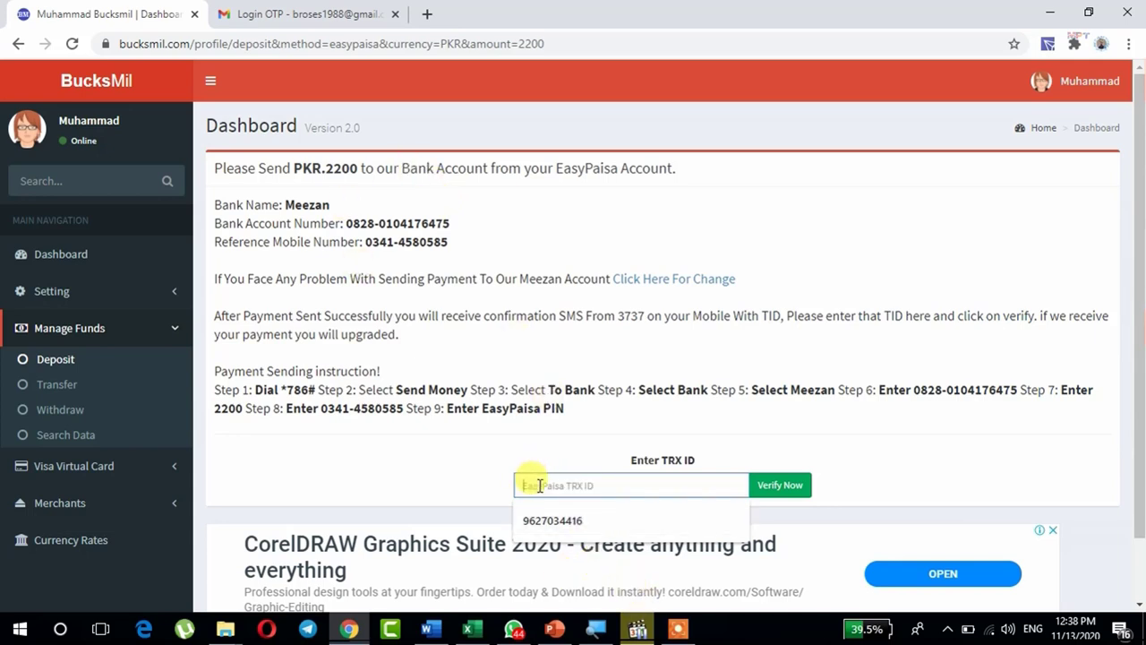
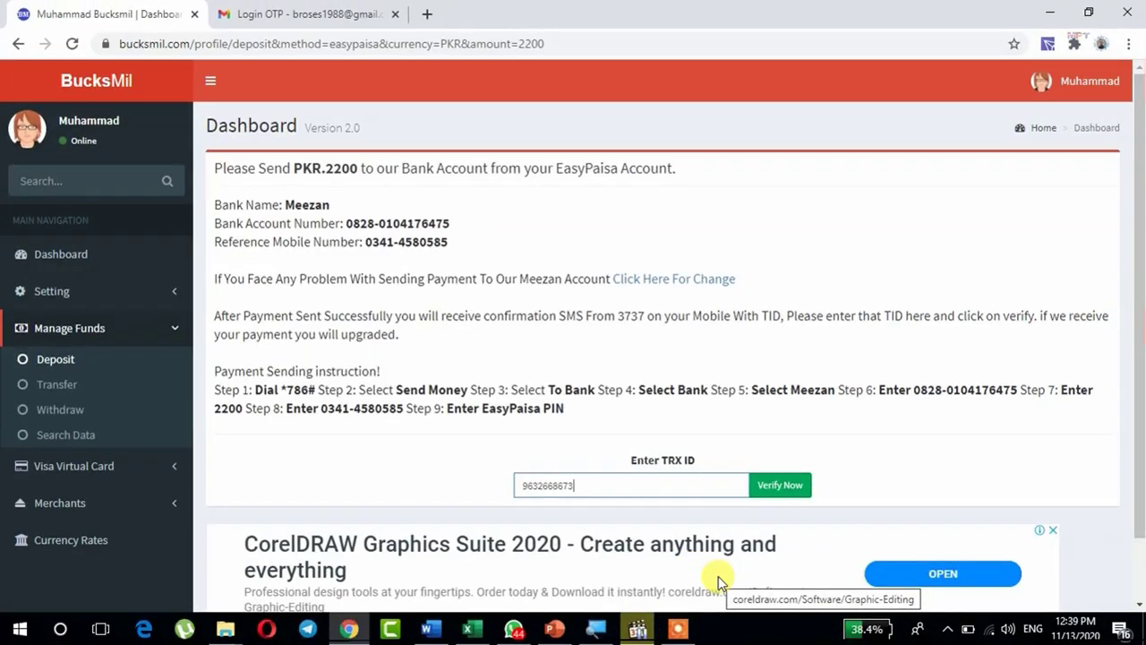
# Step: Verify the transaction ID so PKR 2200 is added to the balance
pyautogui.click(780, 488)
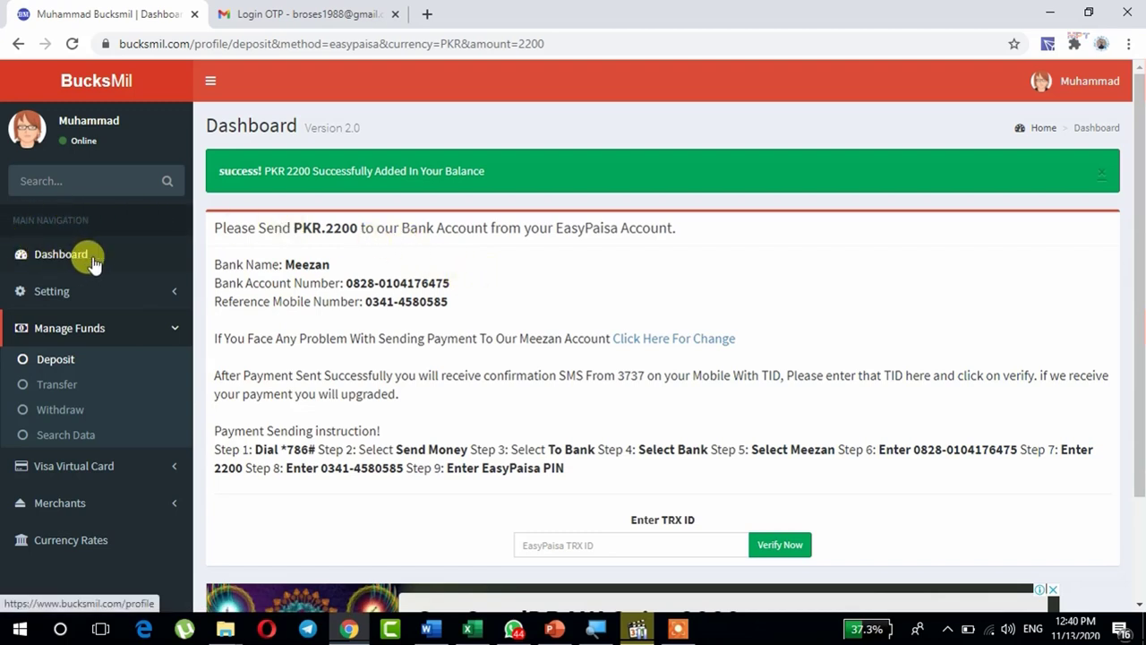
# Step: On the dashboard, check the 17,200.00 PKR balance and recent transactions, and highlight PKR in the heading
pyautogui.click(47, 254)
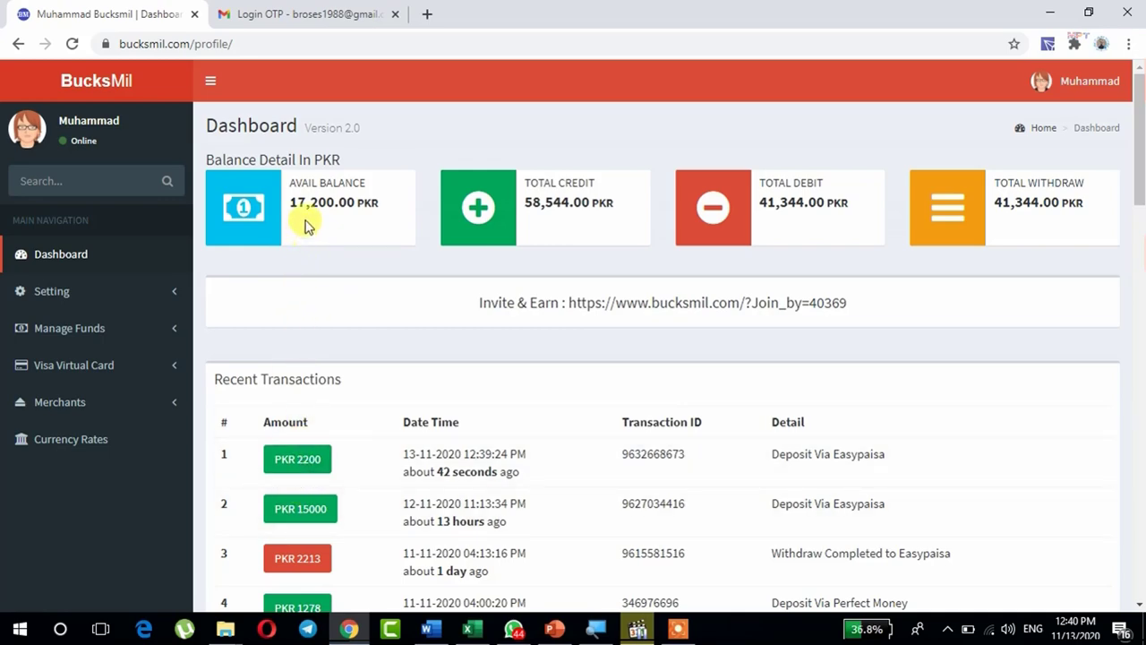
pyautogui.scroll(-2, 327, 345)
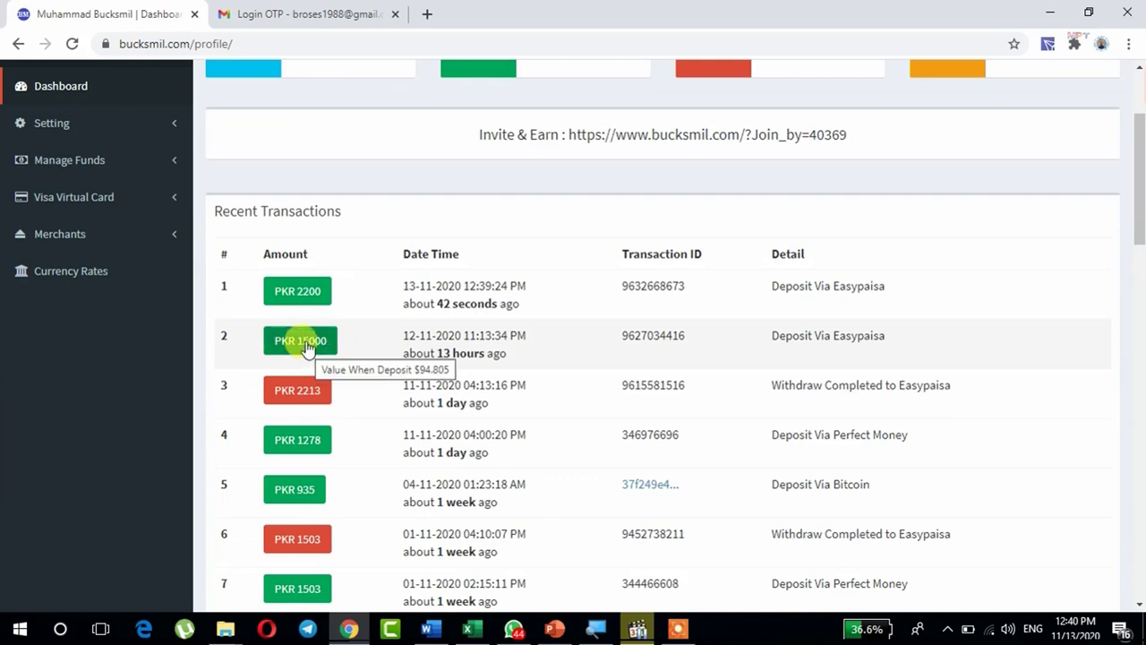
pyautogui.scroll(1, 291, 313)
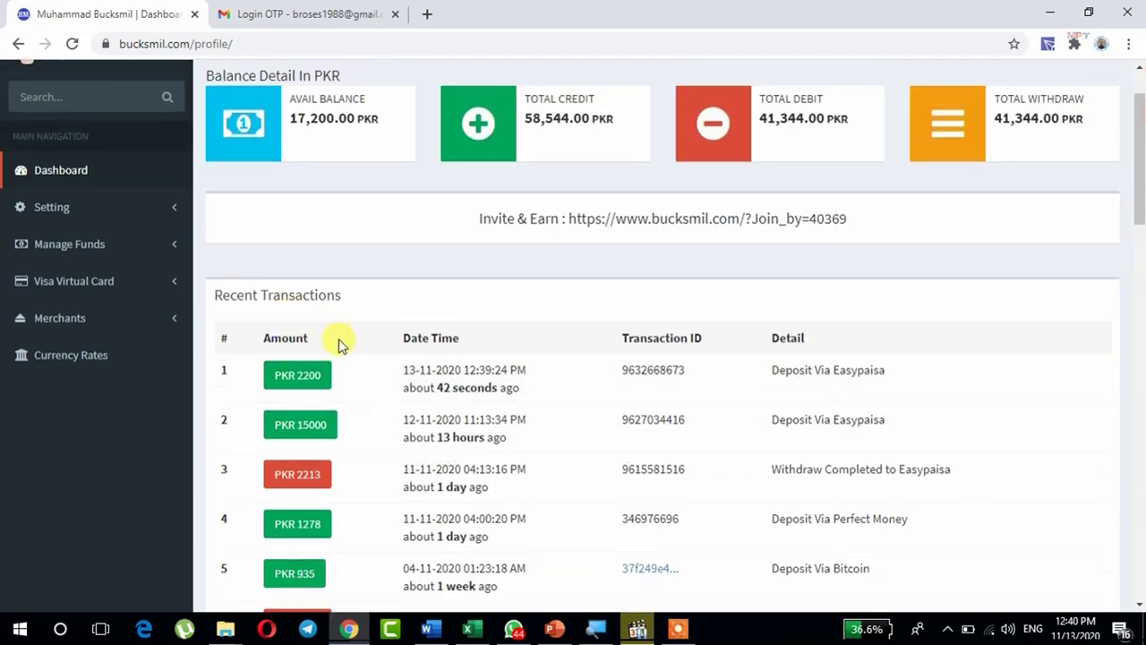
pyautogui.scroll(1, 294, 333)
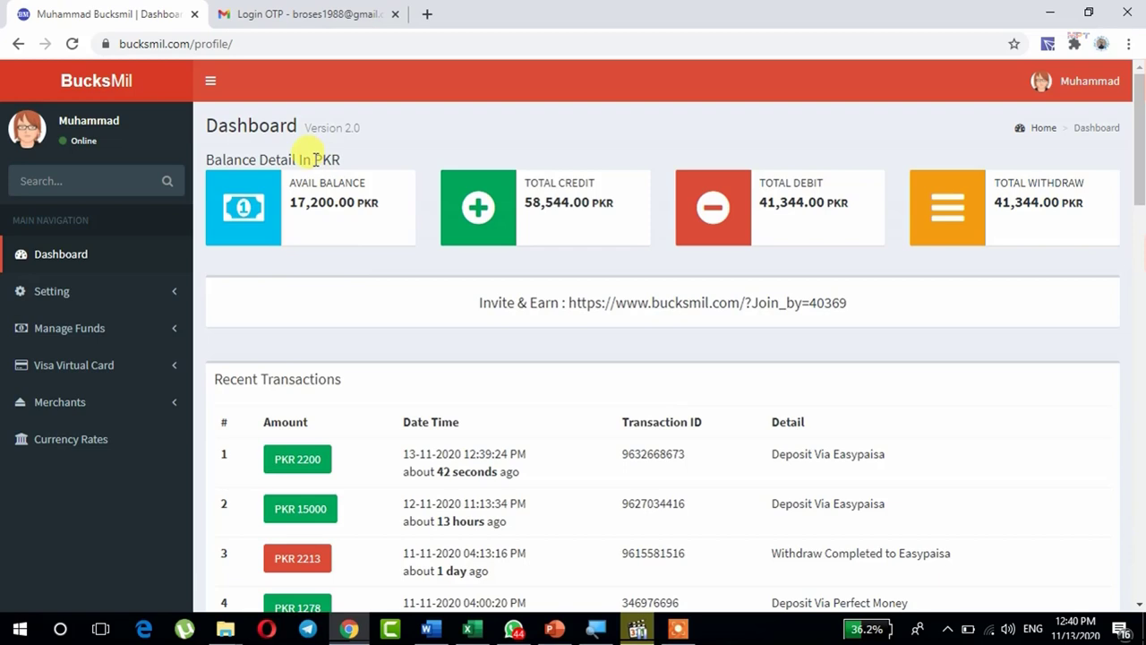
pyautogui.moveTo(316, 159); pyautogui.dragTo(345, 167)
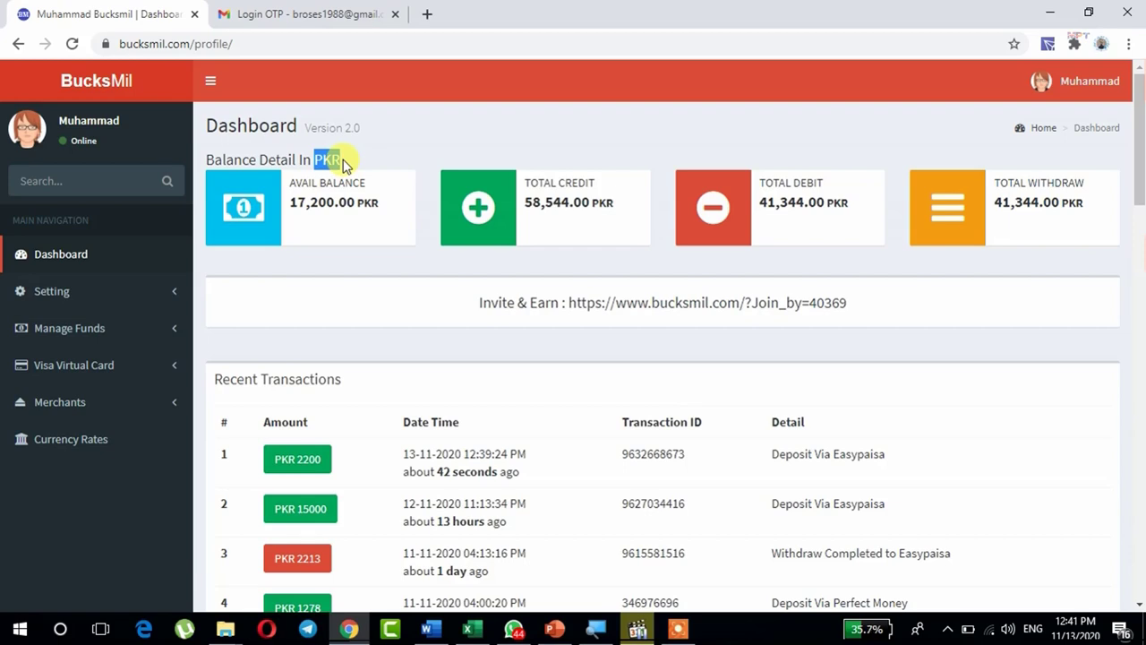
pyautogui.click(339, 201)
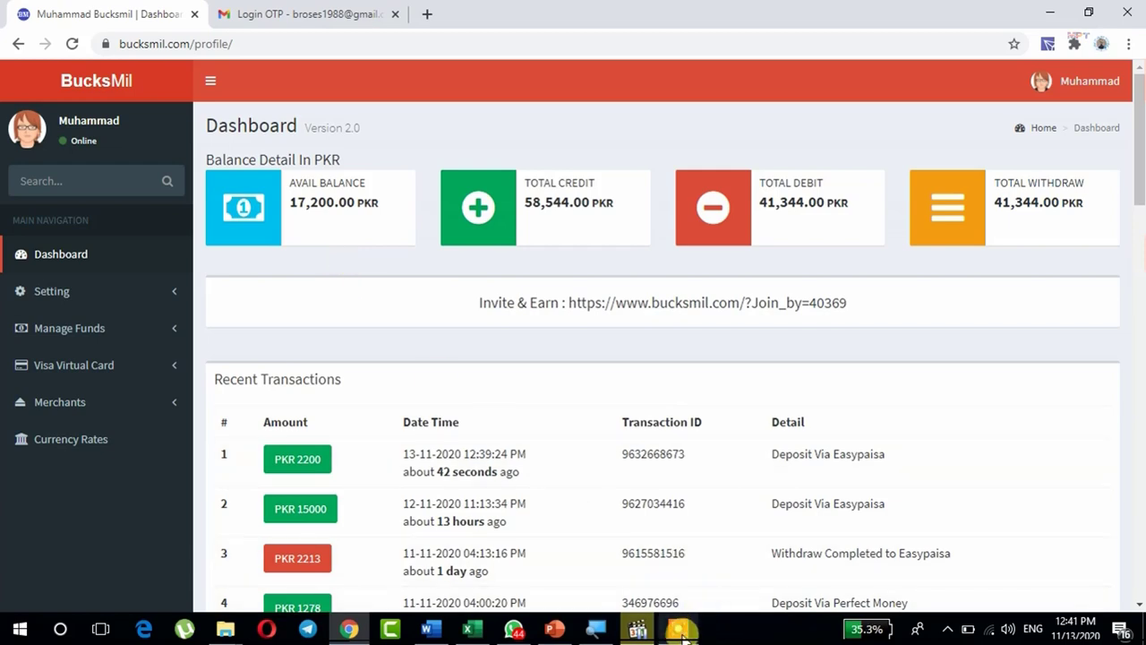
pyautogui.moveTo(682, 634)
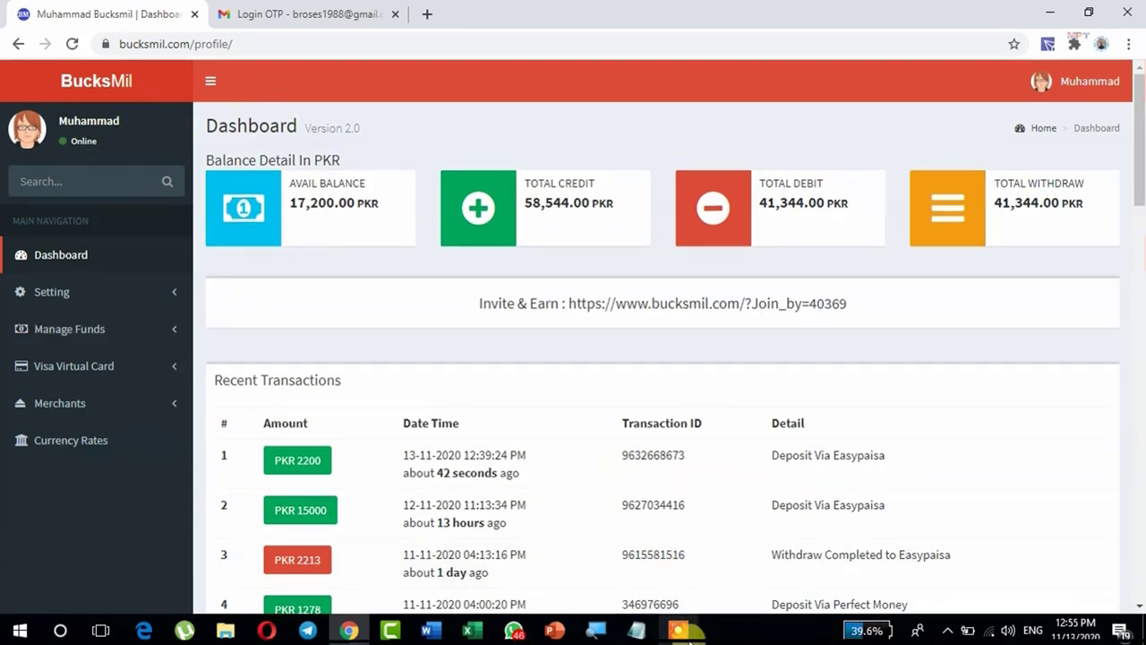
pyautogui.moveTo(678, 629)
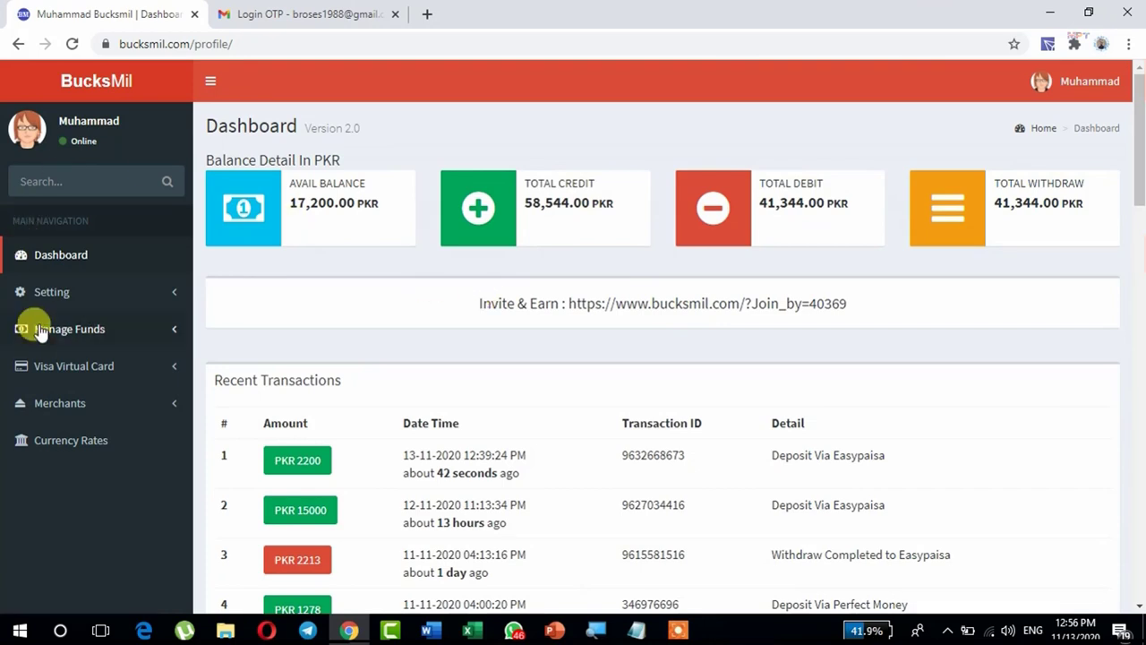
# Step: Review the saved Perfect Money, Bitcoin and Easypaisa accounts on the Change Withdraw Method page
pyautogui.click(49, 292)
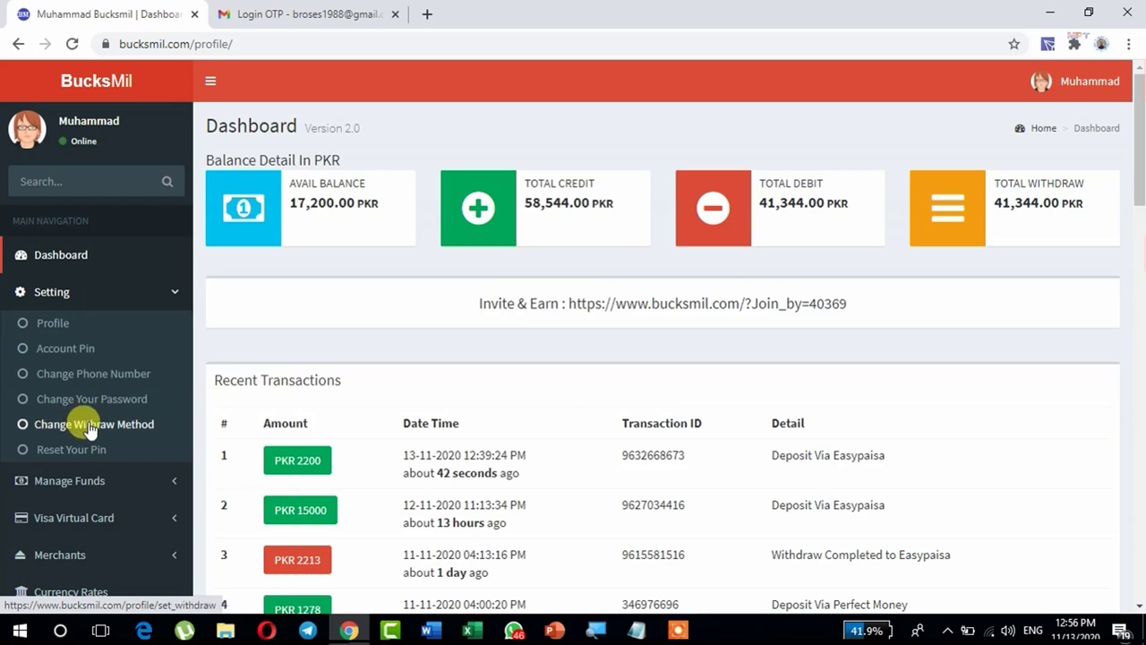
pyautogui.click(90, 426)
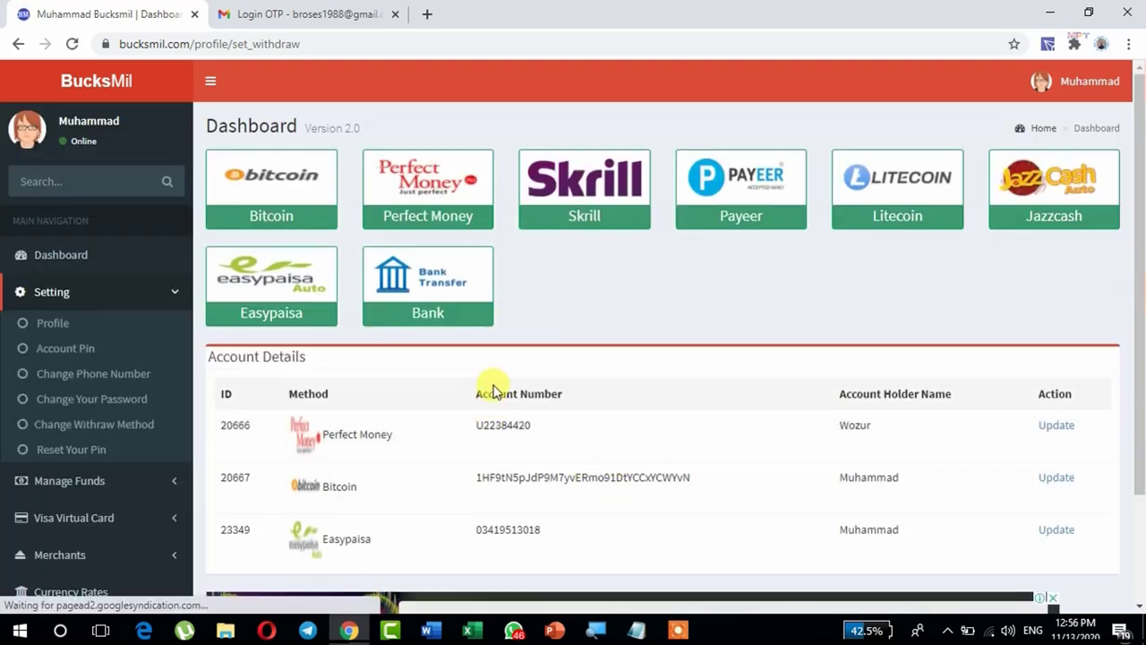
pyautogui.scroll(-2, 488, 385)
pyautogui.scroll(1, 465, 388)
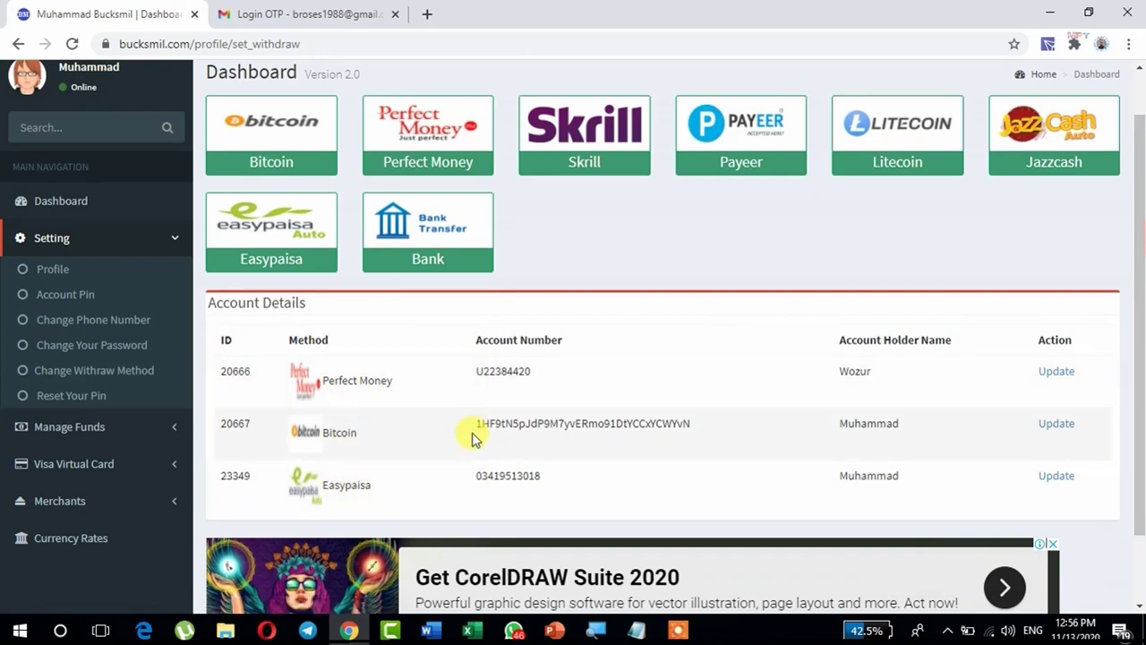
pyautogui.scroll(1, 473, 440)
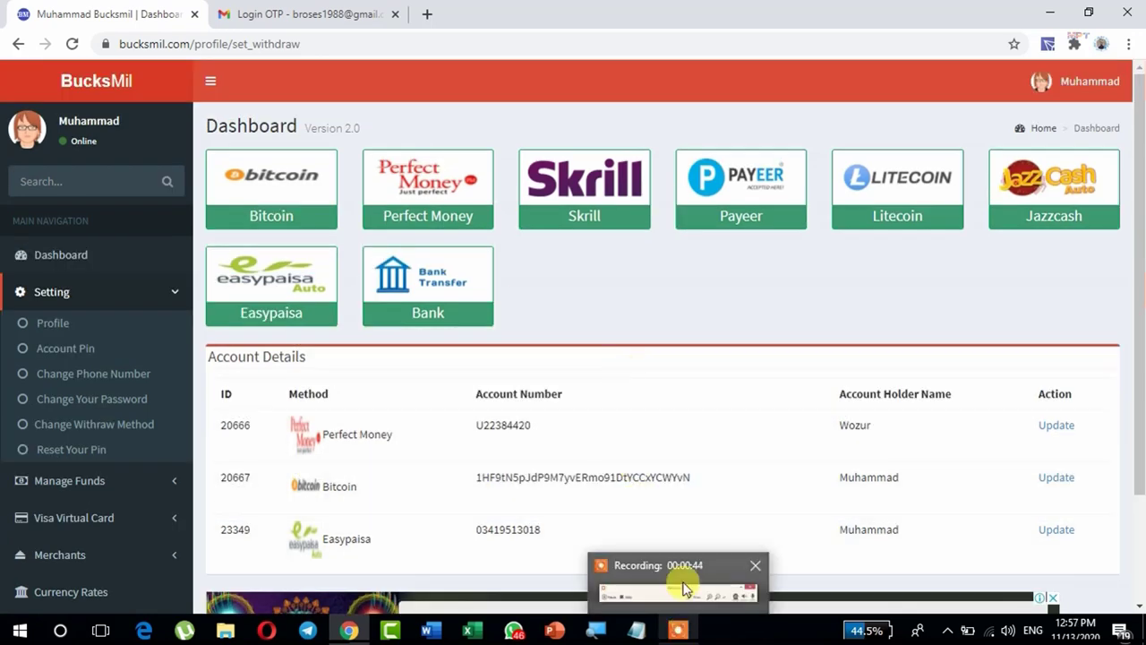
pyautogui.moveTo(685, 588)
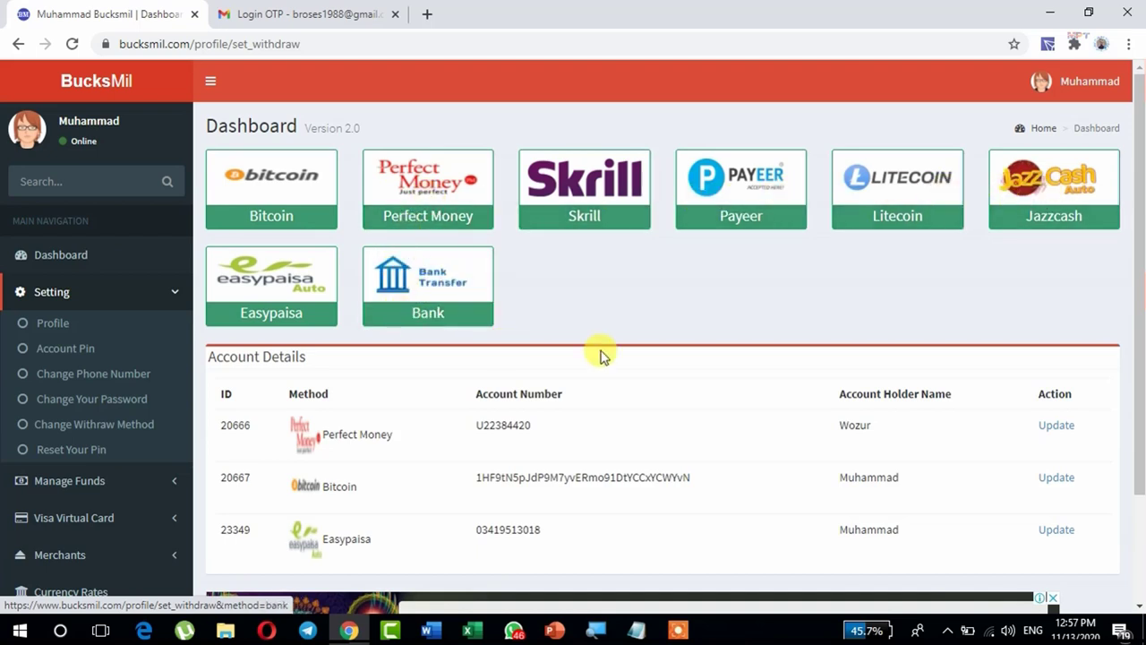
pyautogui.scroll(-1, 709, 387)
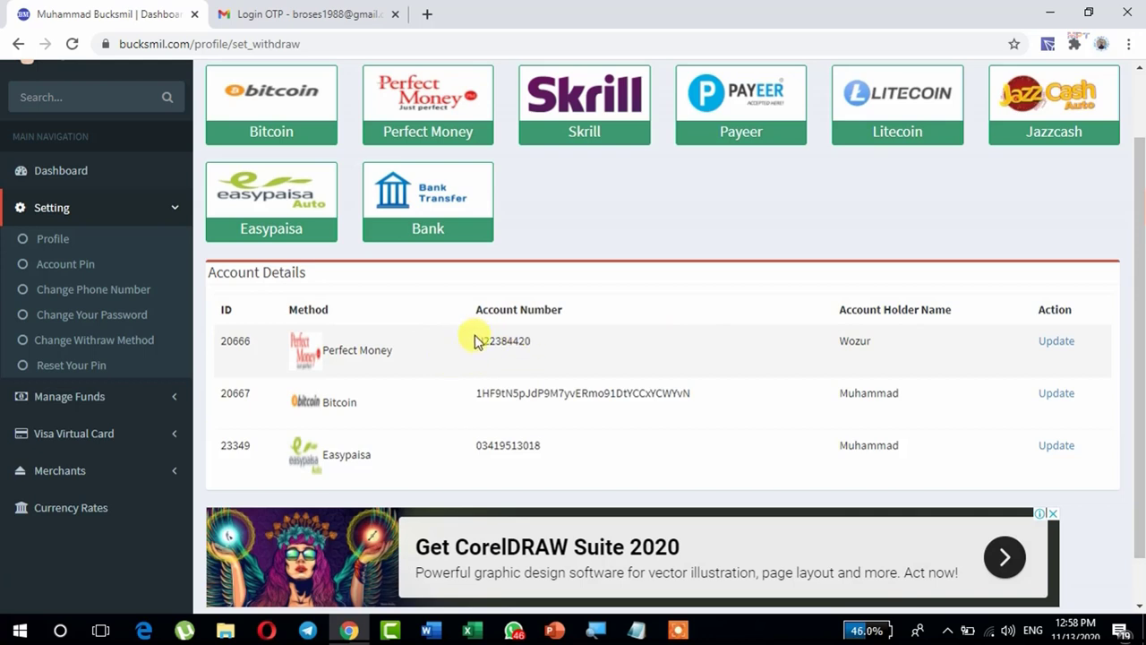
pyautogui.scroll(1, 456, 340)
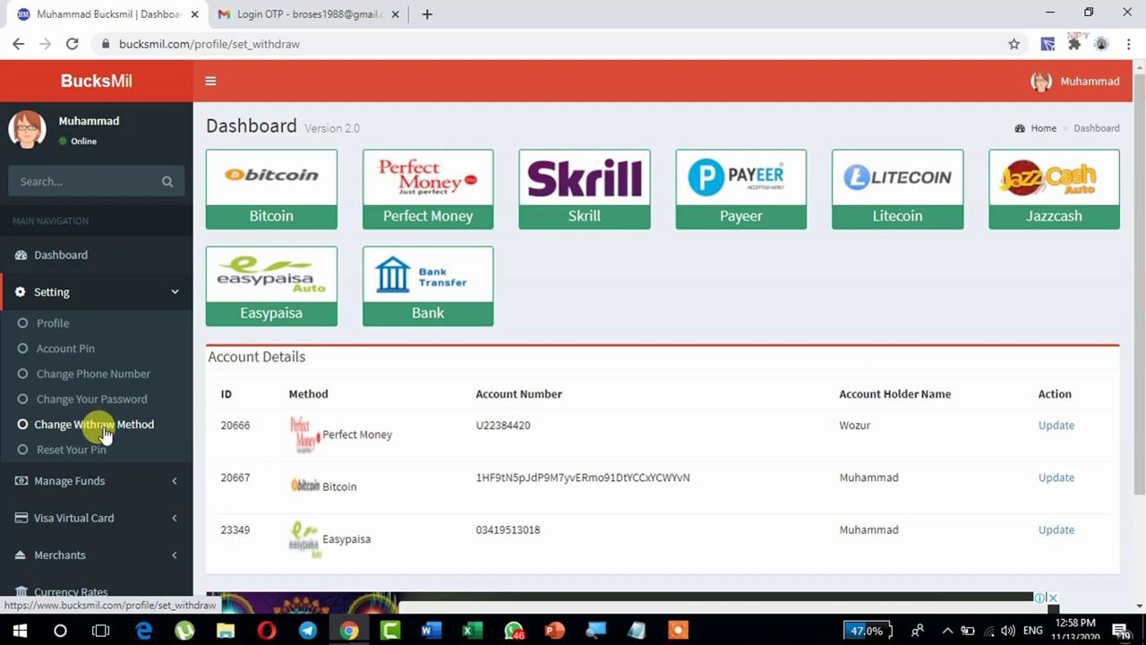
pyautogui.scroll(-3, 105, 433)
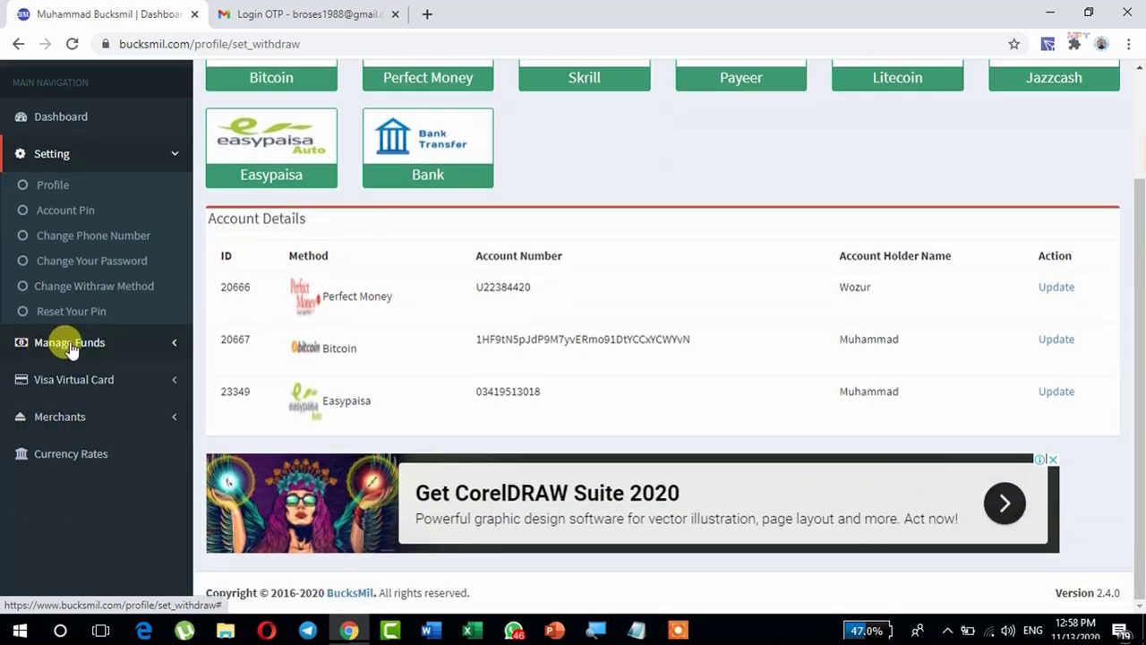
pyautogui.scroll(1, 71, 358)
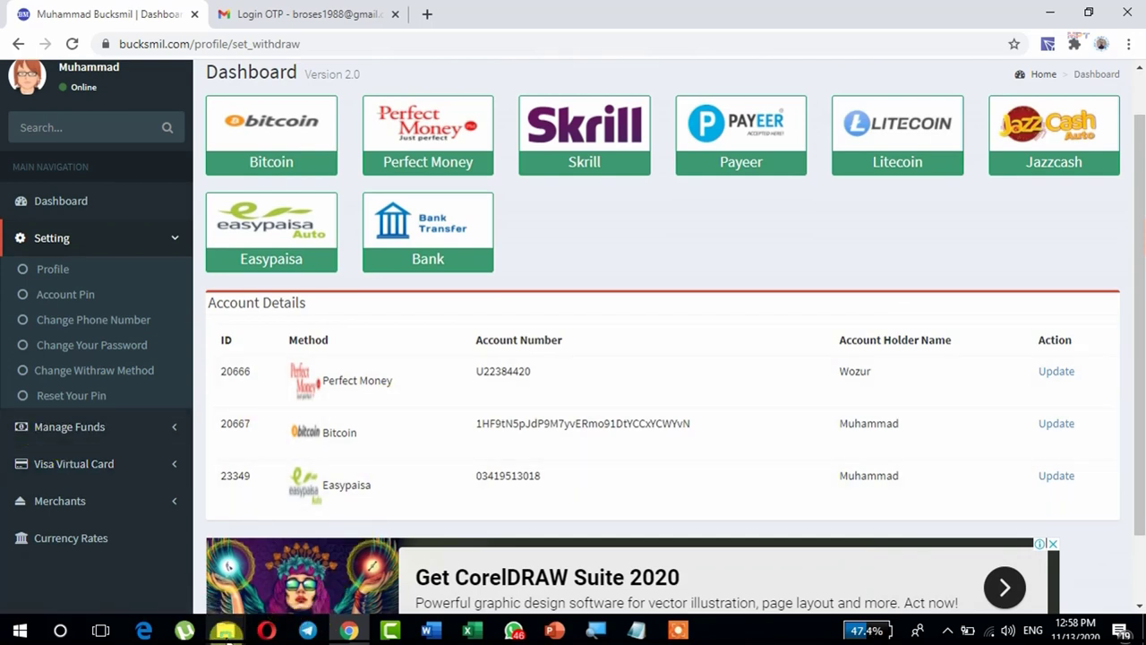
# Step: Open the payment methods image from Wozur's Manual Deposit Sddress Payments folder in Windows Photo Viewer
pyautogui.moveTo(227, 632)
pyautogui.click(272, 581)
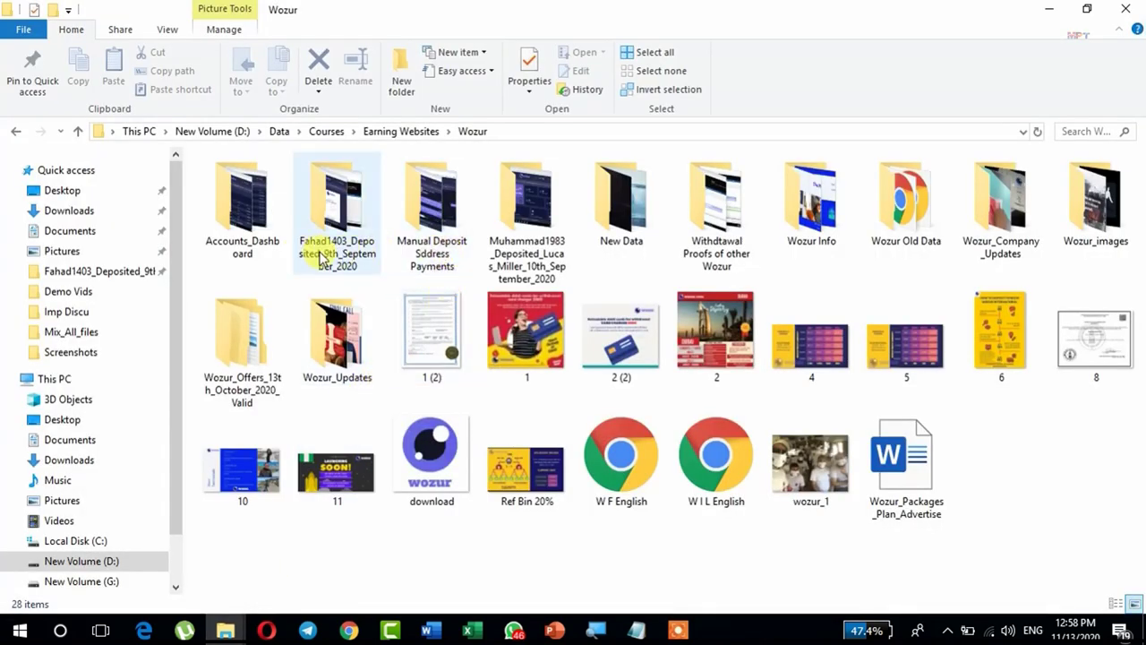
pyautogui.doubleClick(423, 234)
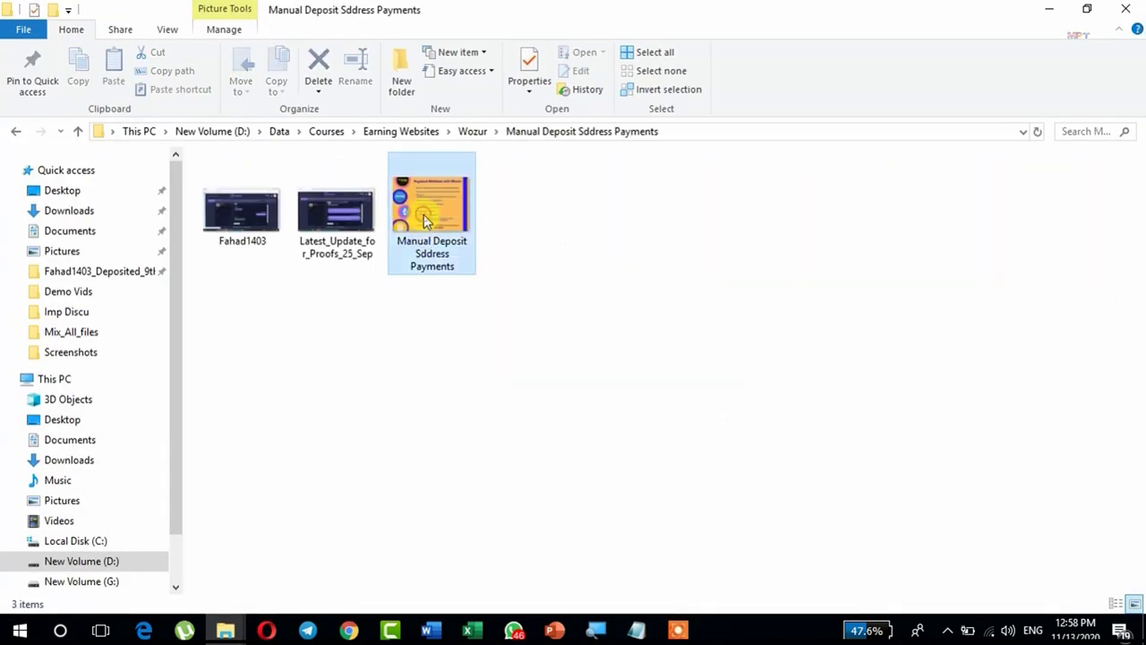
pyautogui.rightClick(426, 222)
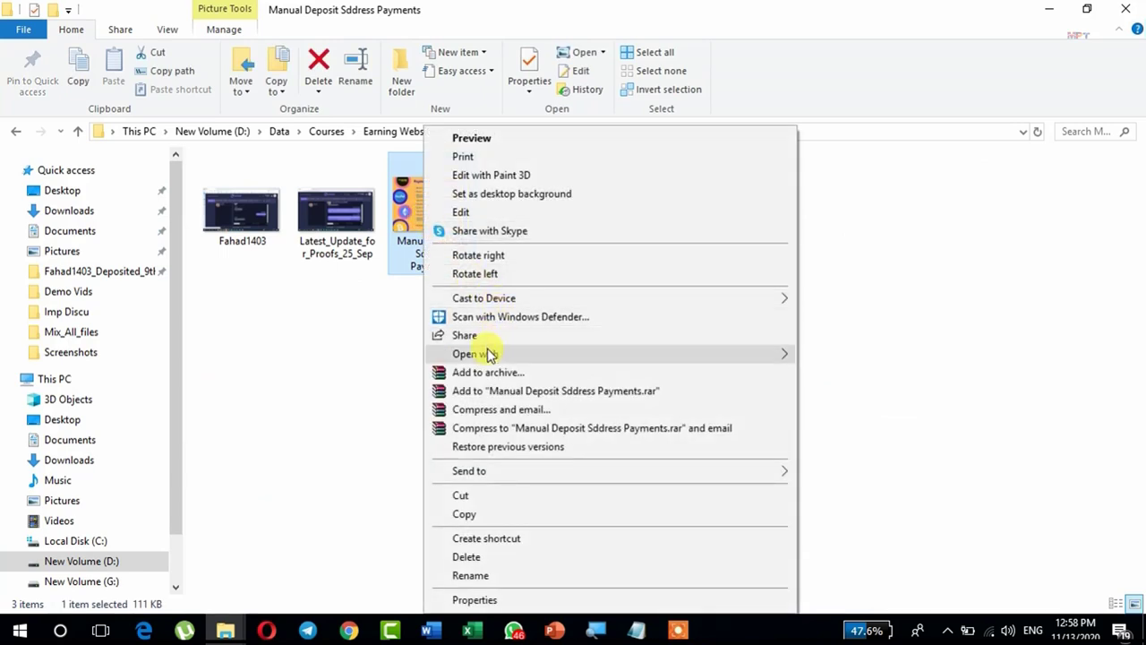
pyautogui.moveTo(619, 352)
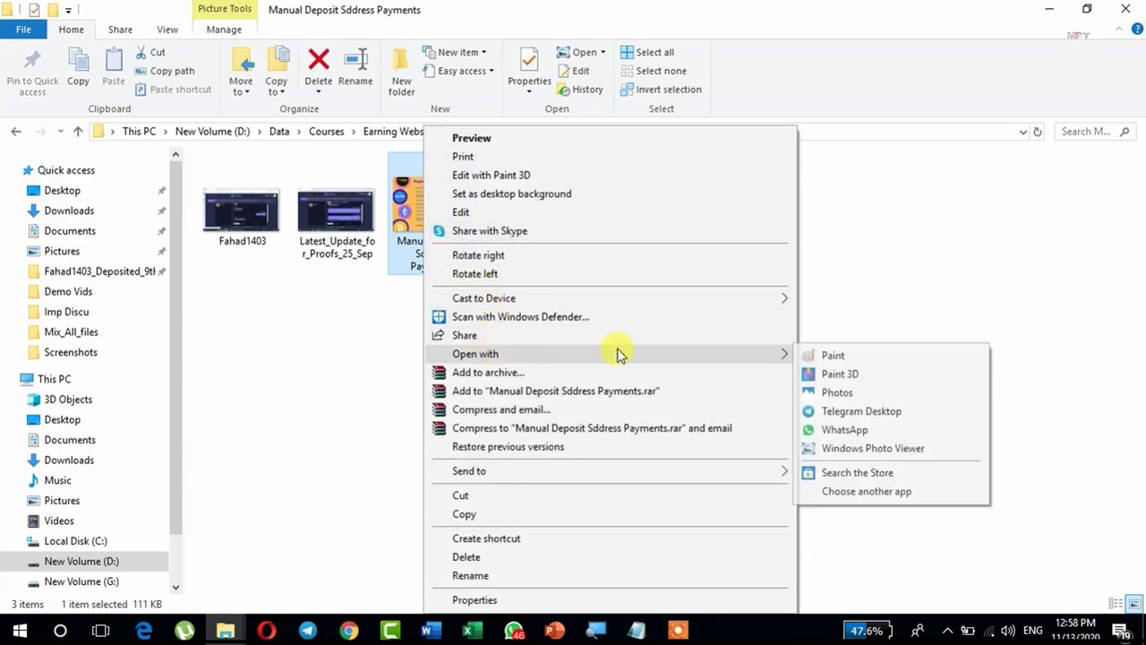
pyautogui.click(876, 447)
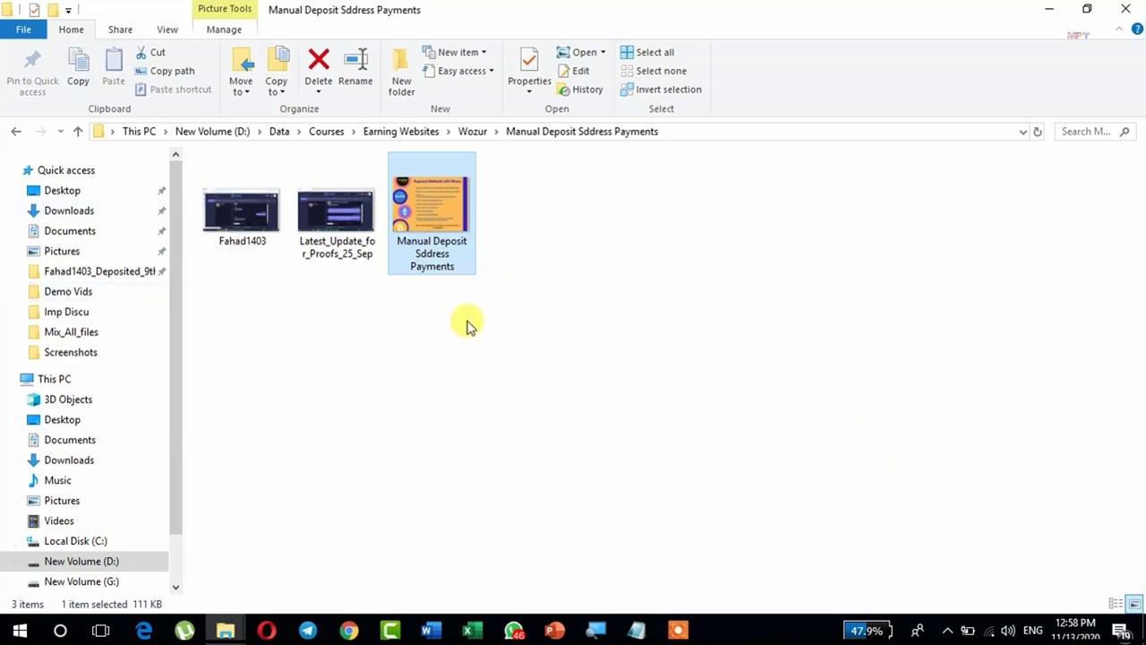
# Step: Compare the Wozur payment methods image against BucksMil's Perfect Money account details
pyautogui.doubleClick(458, 245)
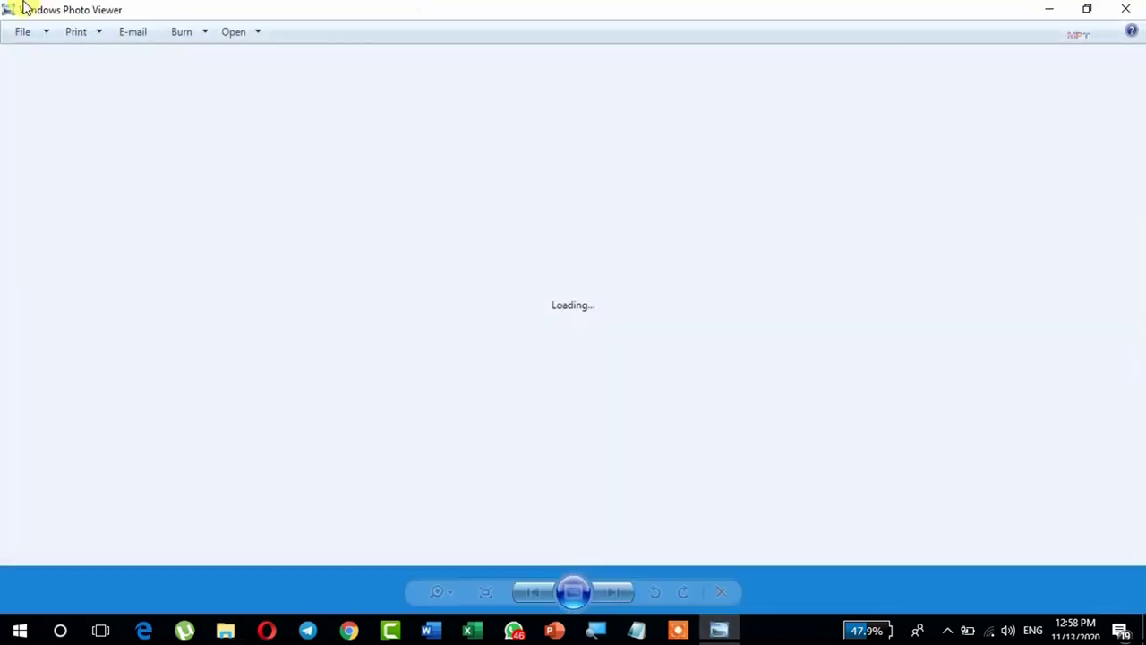
pyautogui.scroll(2, 652, 307)
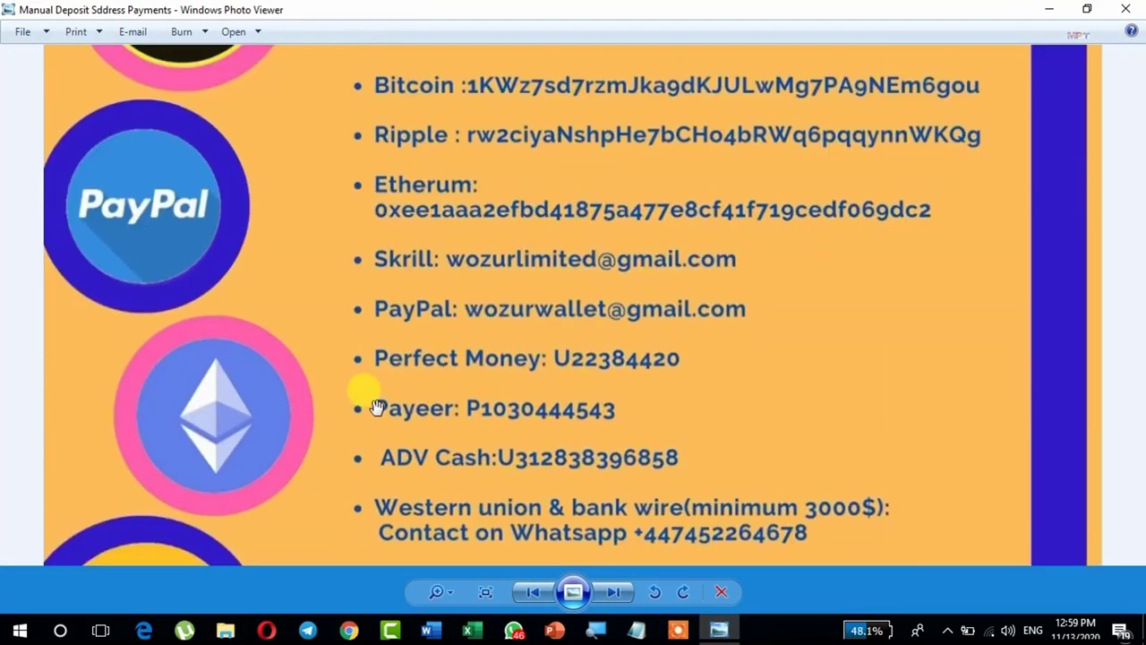
pyautogui.scroll(-2, 444, 375)
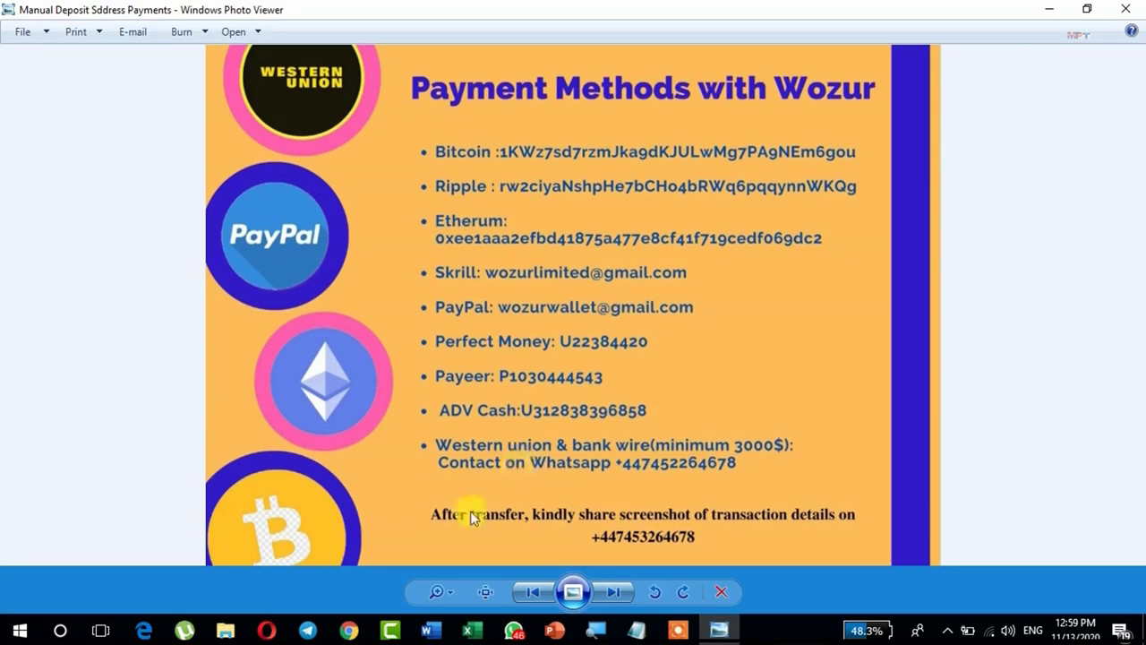
pyautogui.click(348, 631)
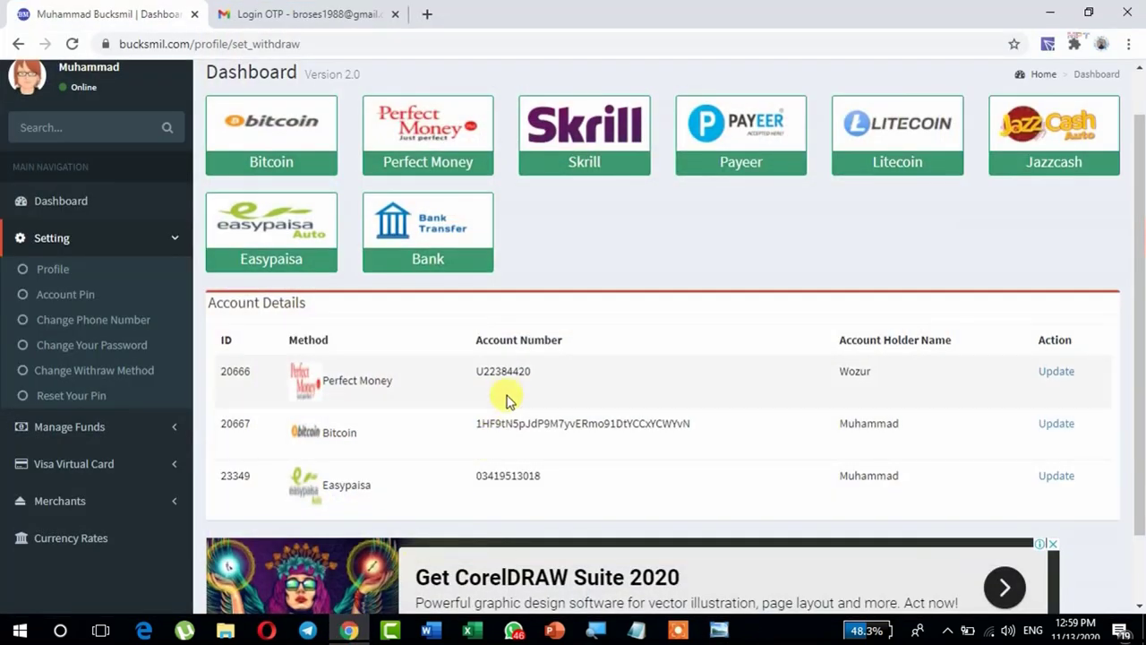
pyautogui.click(350, 630)
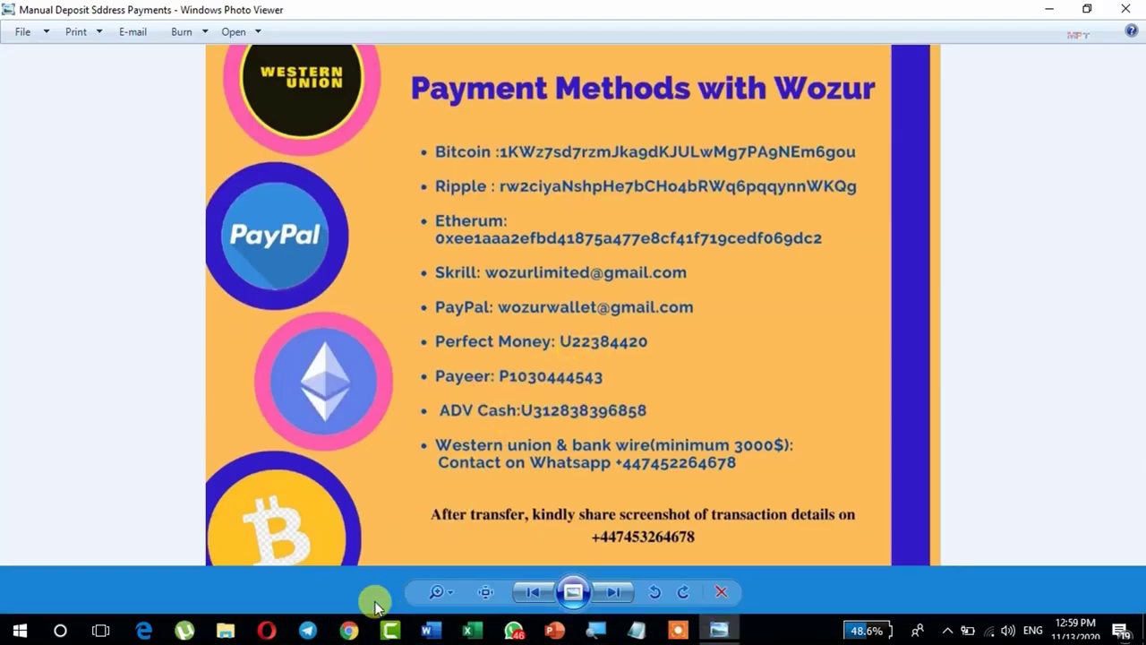
pyautogui.click(349, 631)
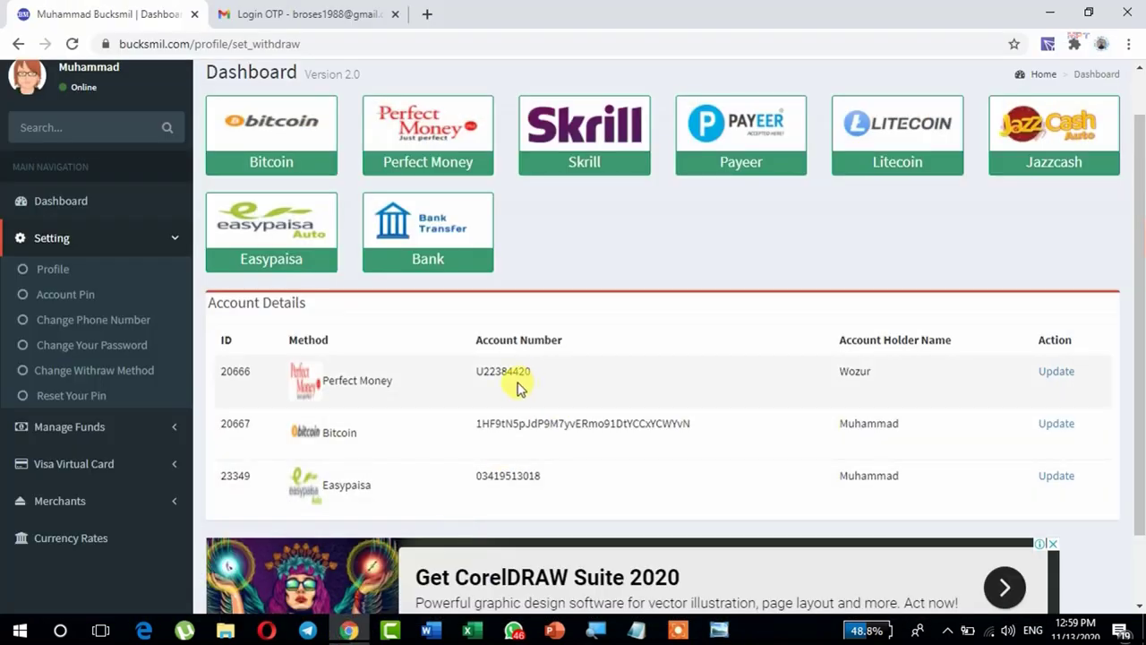
pyautogui.click(363, 627)
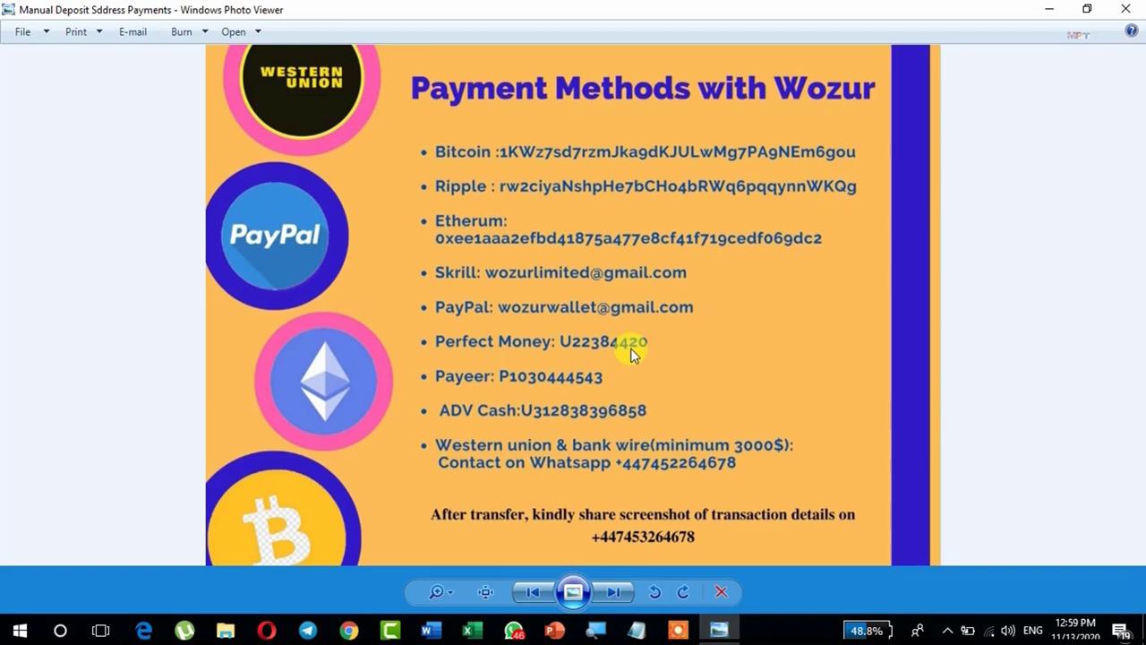
pyautogui.click(349, 630)
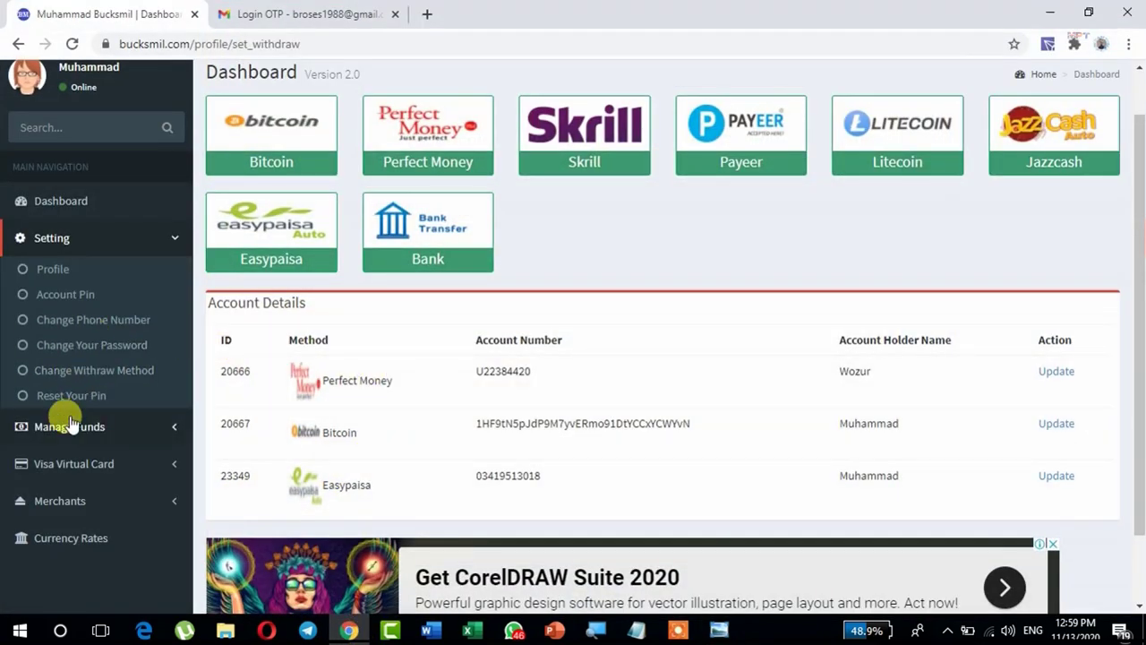
# Step: Return to the BucksMil dashboard showing the 17,200.00 PKR balance
pyautogui.click(69, 430)
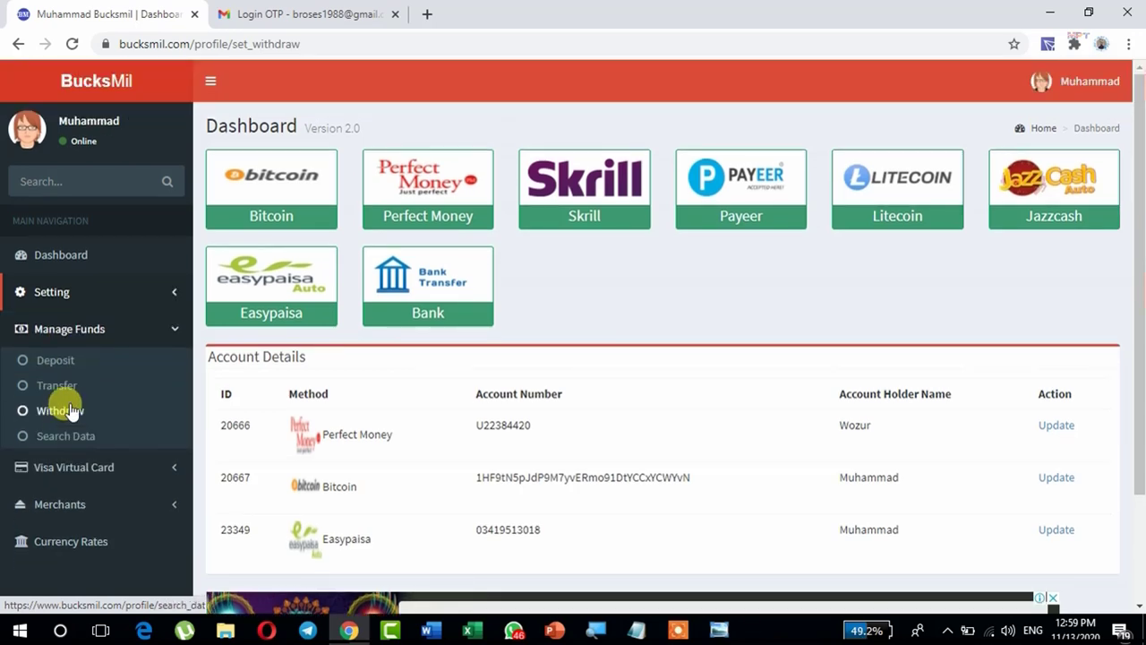
pyautogui.scroll(-1, 394, 376)
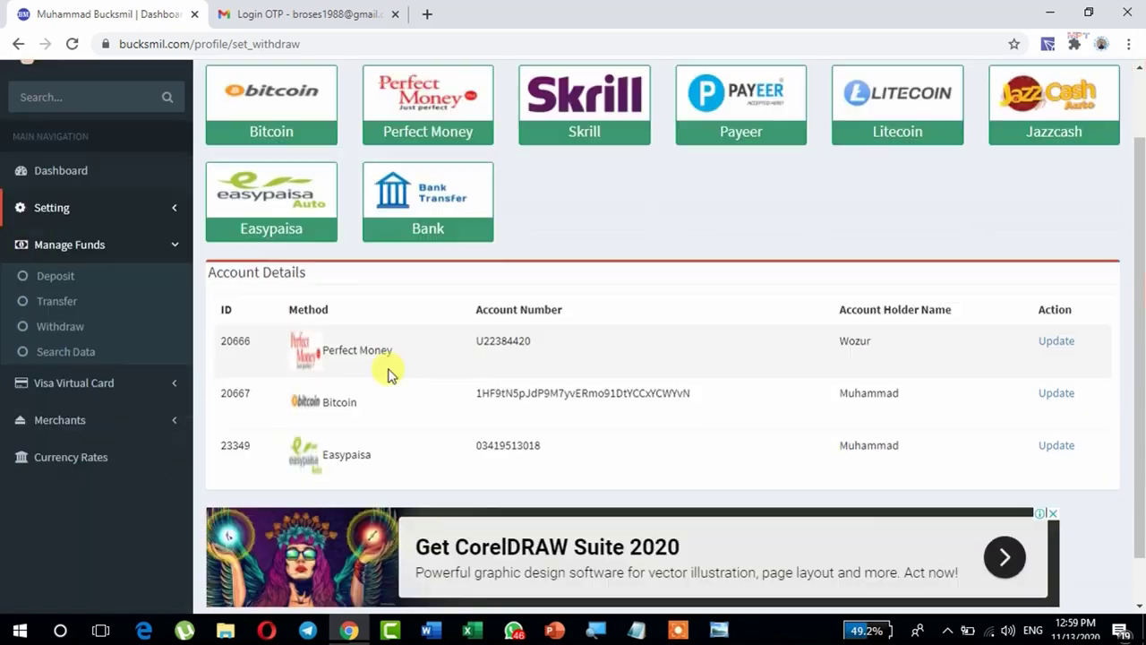
pyautogui.scroll(1, 390, 374)
pyautogui.click(77, 255)
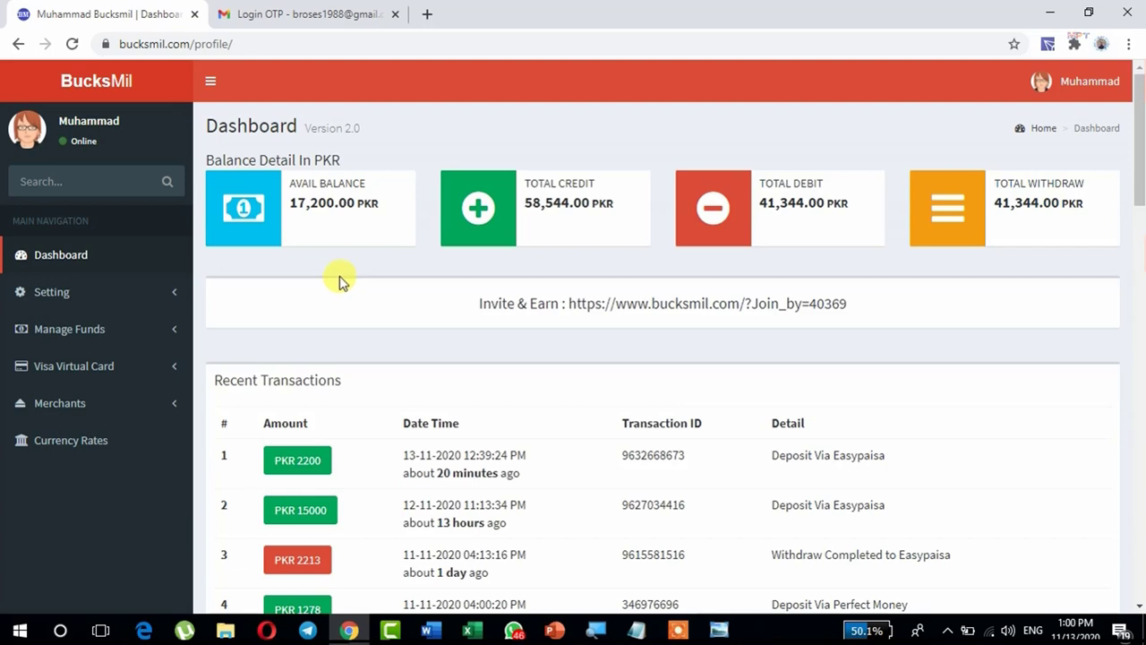
# Step: Open the Withdraw page under Manage Funds, with Perfect Money as the method
pyautogui.click(64, 330)
pyautogui.click(64, 330)
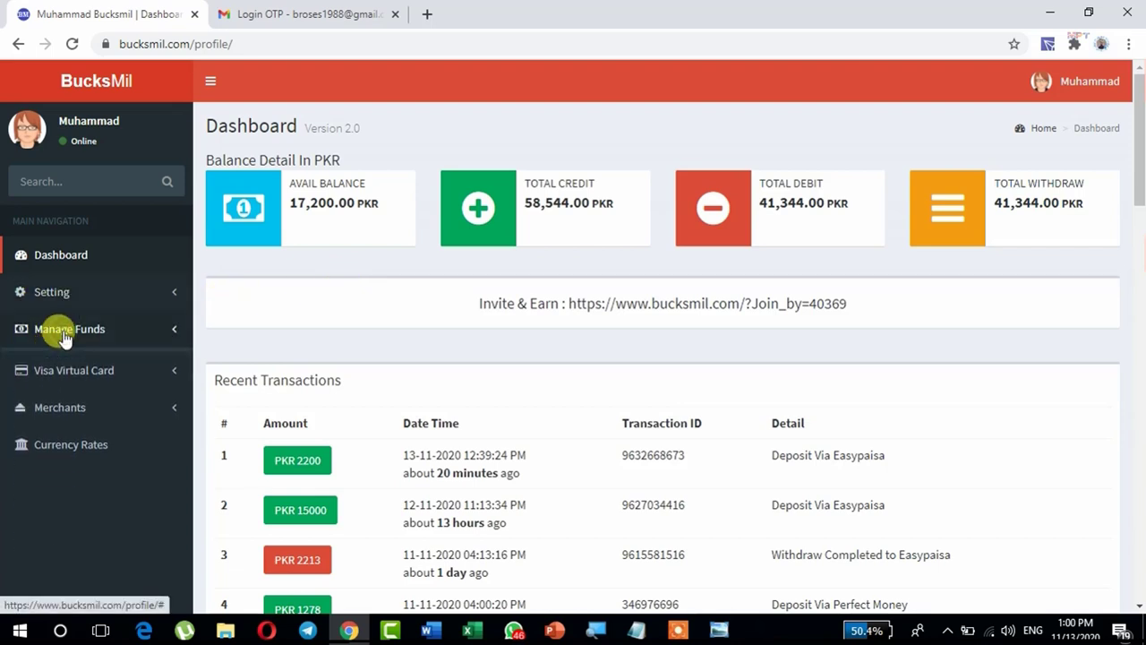
pyautogui.click(65, 329)
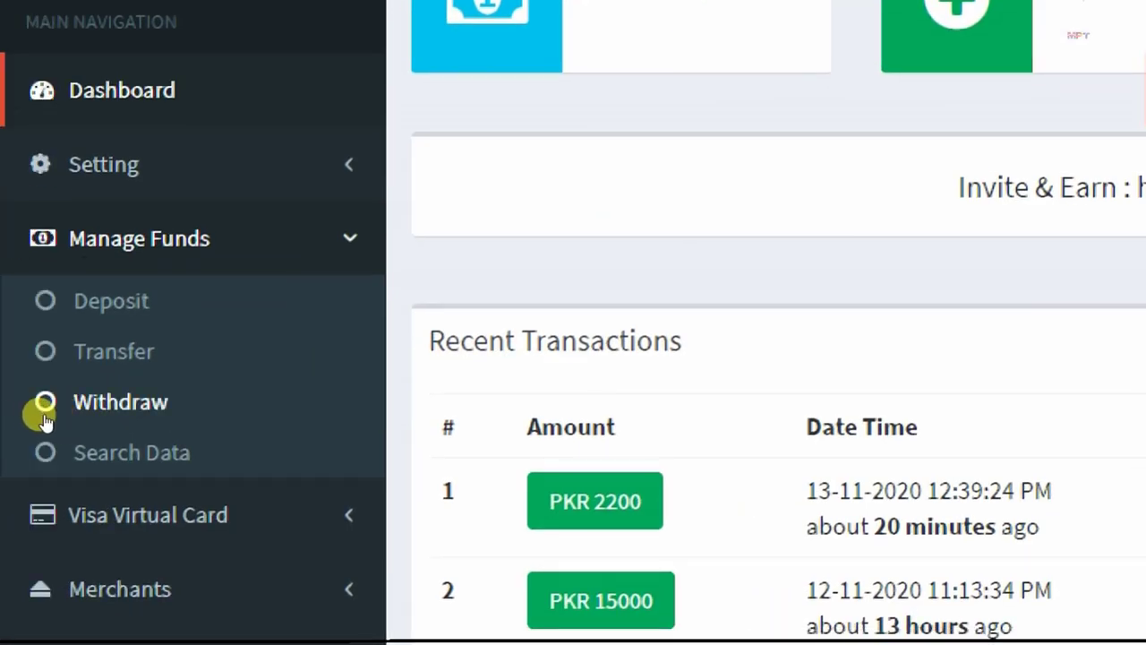
pyautogui.click(43, 415)
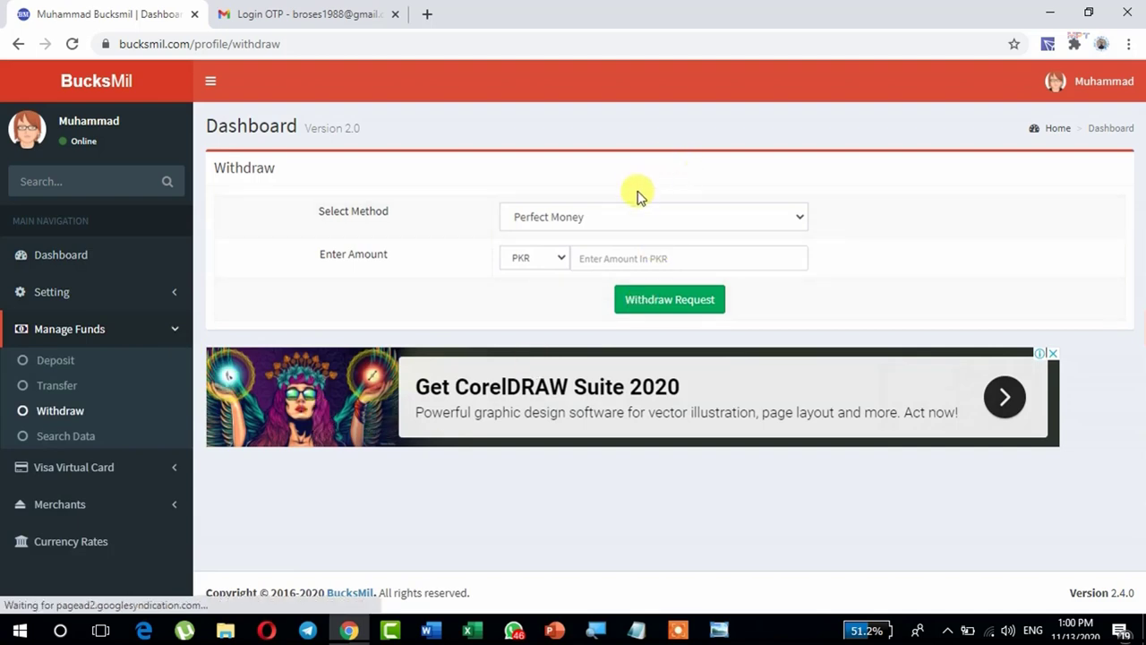
# Step: Choose Perfect Money, close the Gmail login-code tab, and begin entering the 17200 amount
pyautogui.click(634, 224)
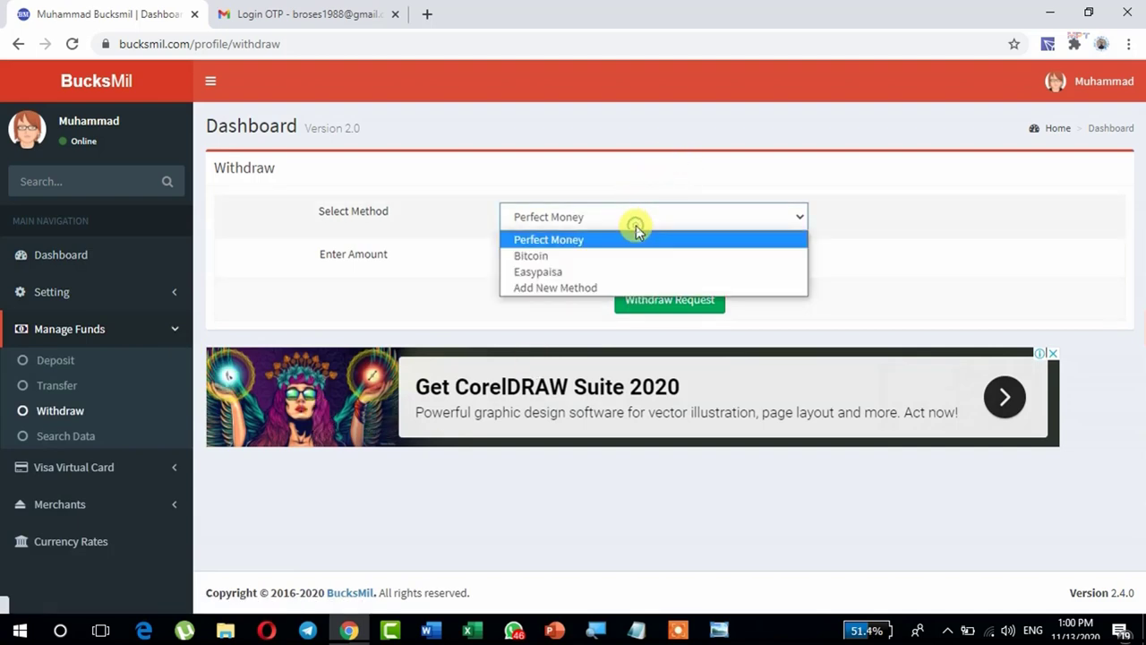
pyautogui.click(527, 240)
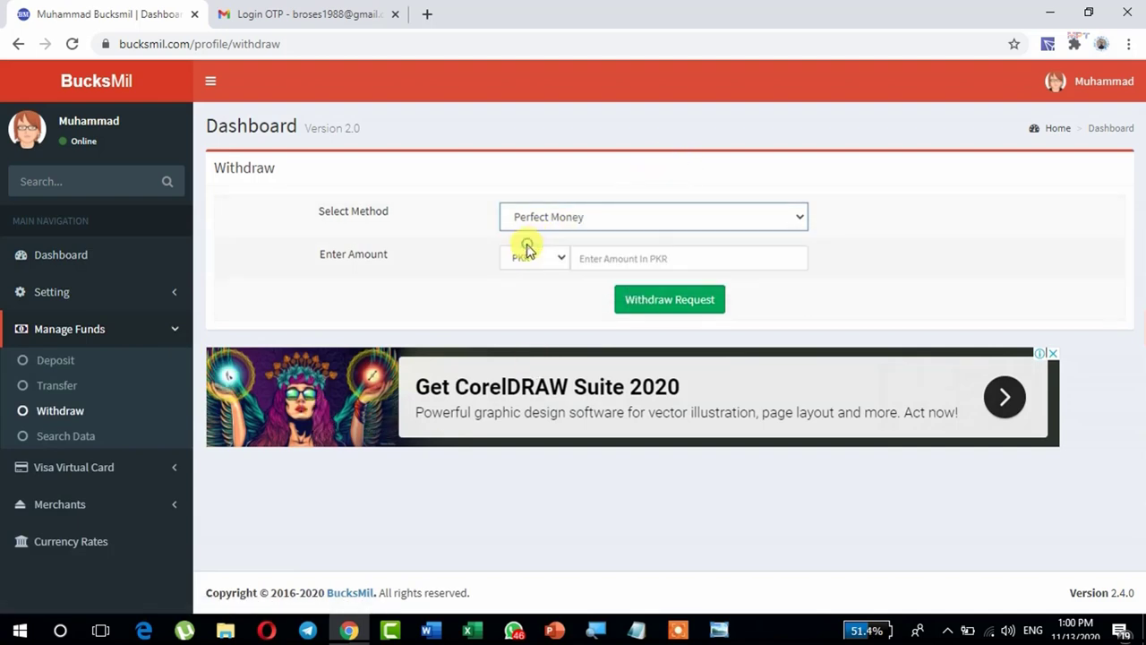
pyautogui.click(583, 257)
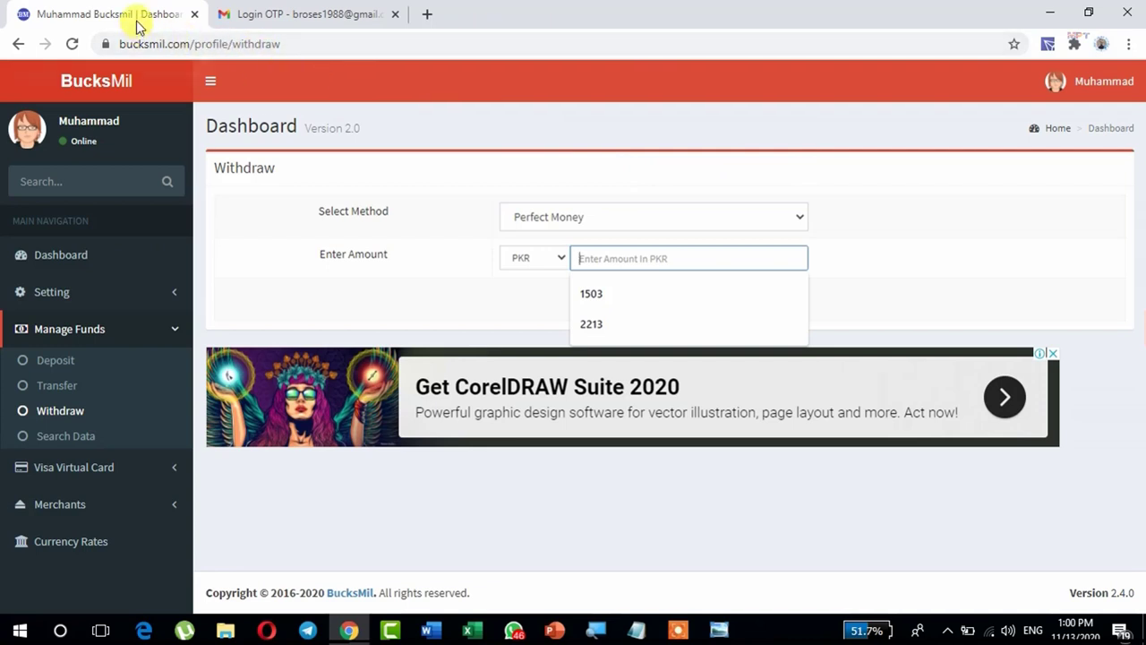
pyautogui.click(395, 16)
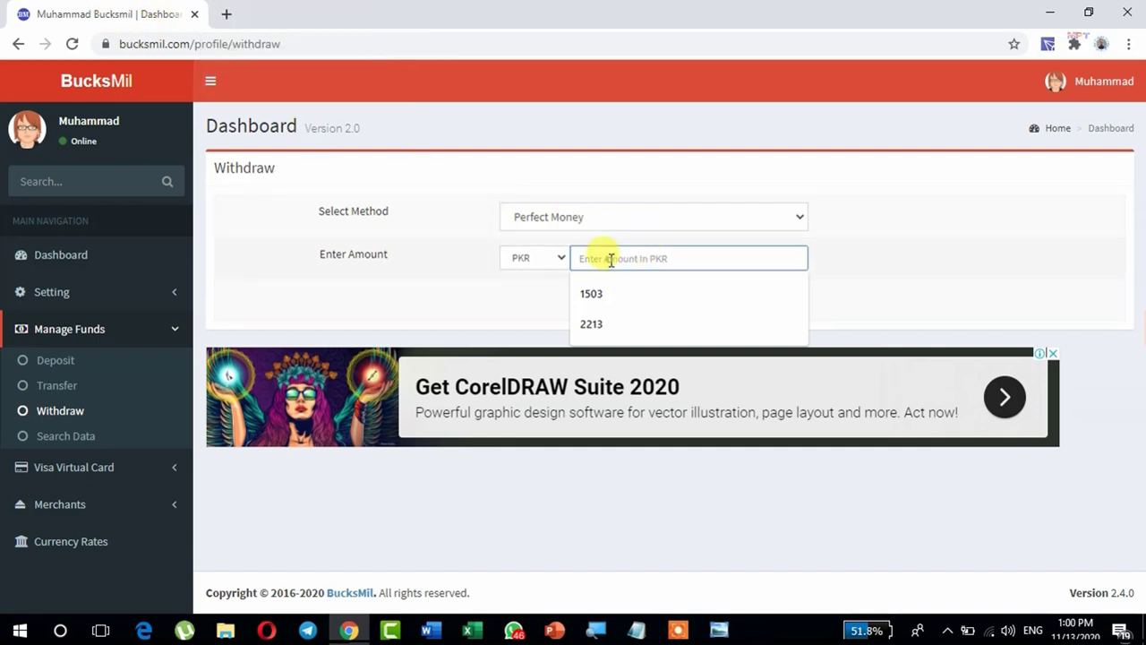
pyautogui.write('1')
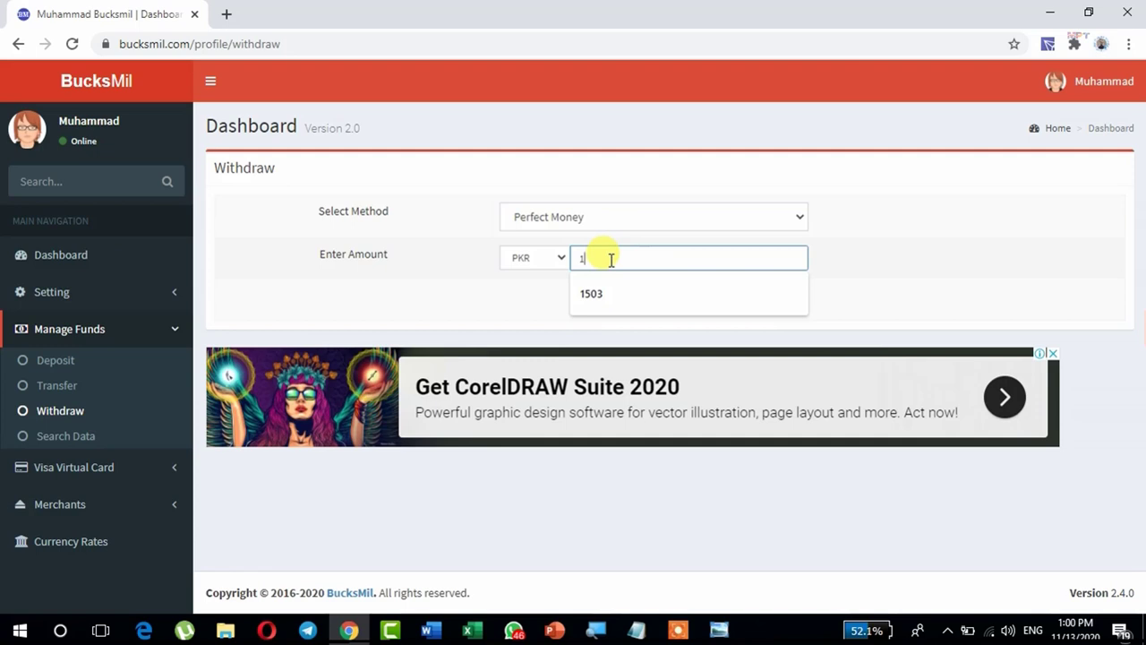
pyautogui.write('7200')
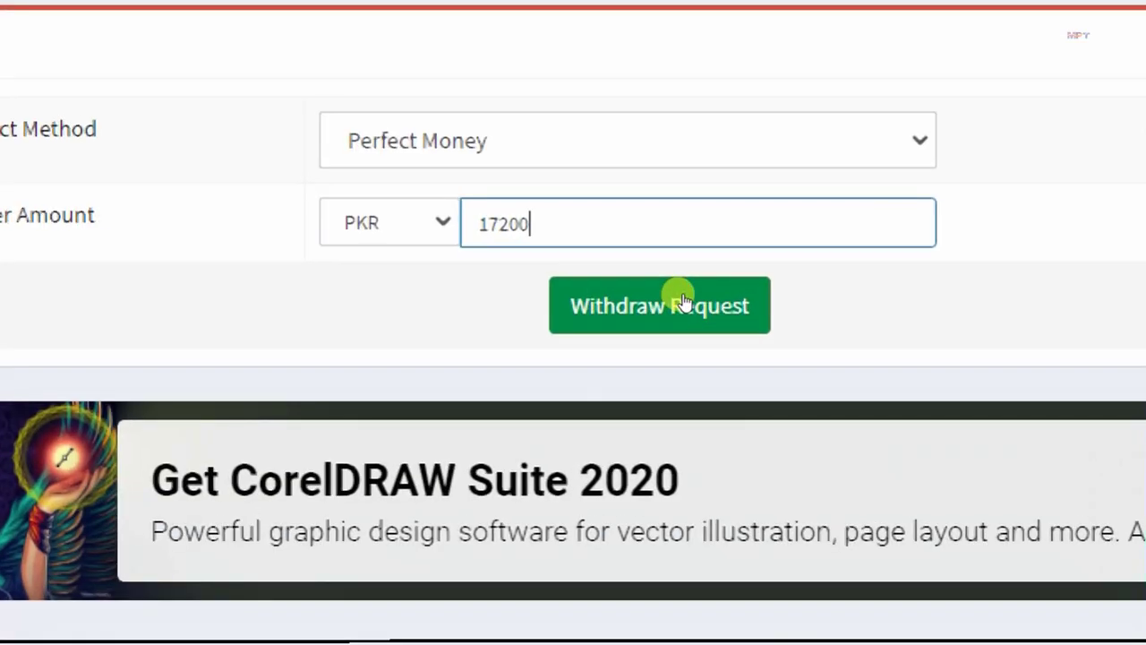
# Step: Submit the PKR 17200 withdrawal (USD 98.29, no fees) and open a sidebar link in a new tab
pyautogui.click(657, 307)
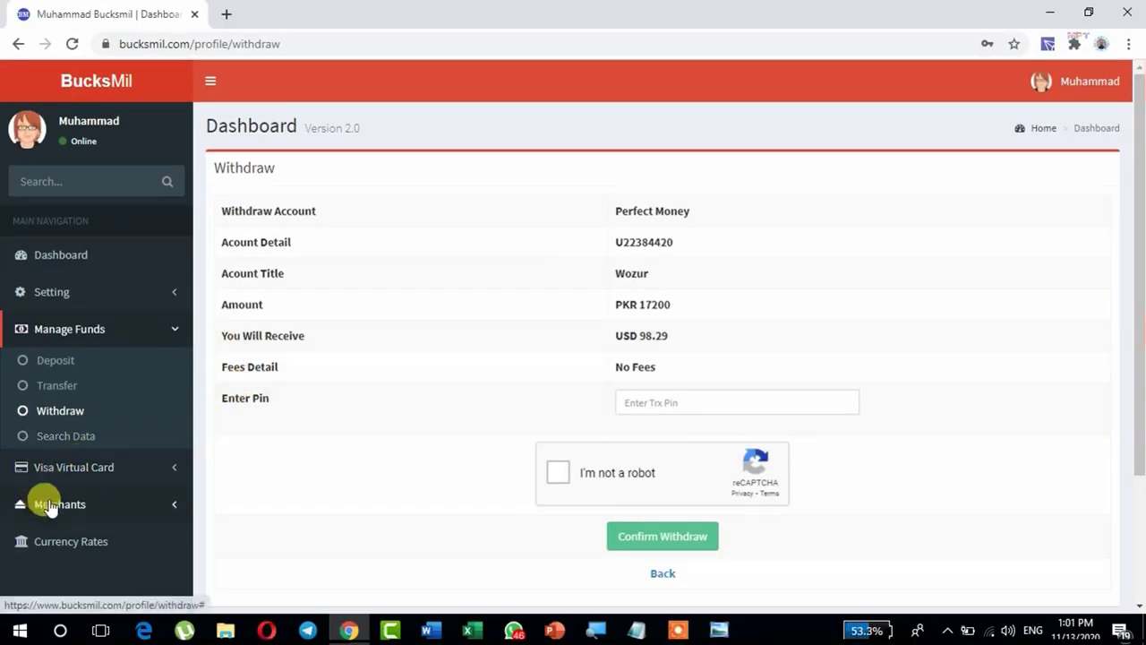
pyautogui.rightClick(55, 545)
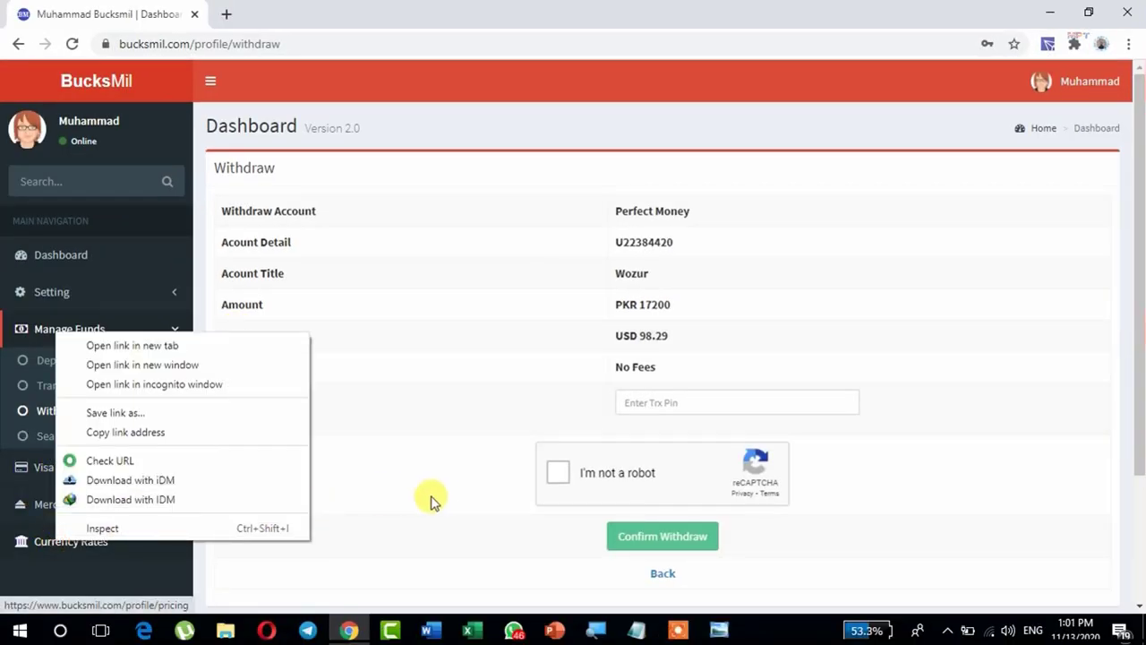
pyautogui.press('Down')
pyautogui.press('Return')
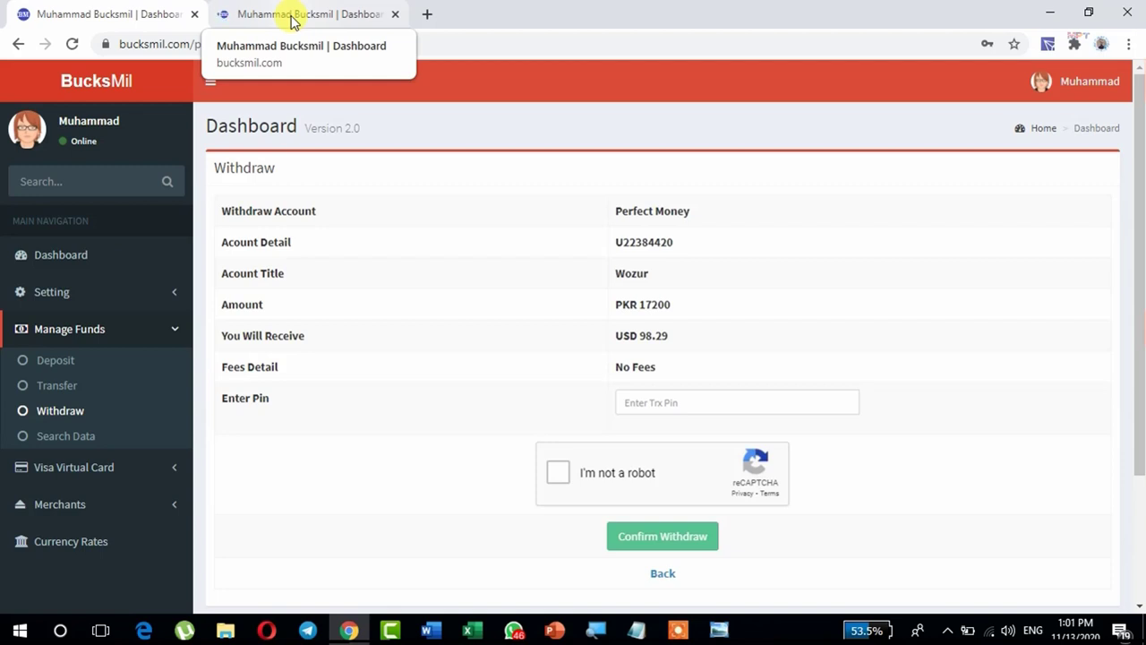
# Step: Check BucksMil's pricing table (Perfect Money 163 buying, 175 selling PKR), then bring up Excel
pyautogui.click(291, 18)
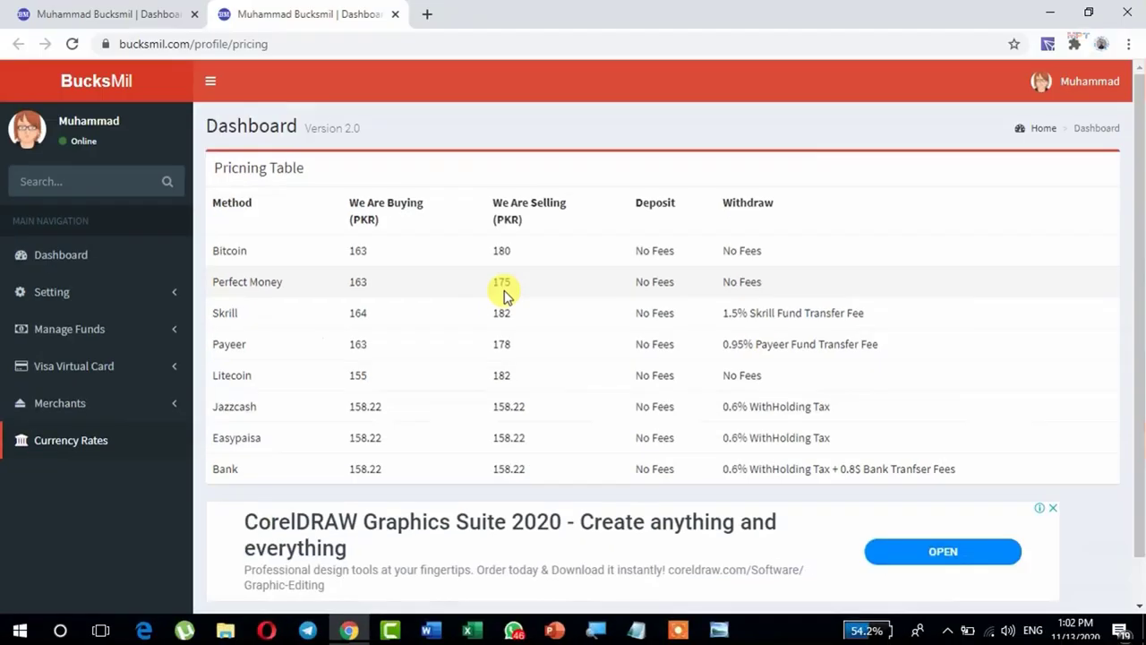
pyautogui.click(467, 630)
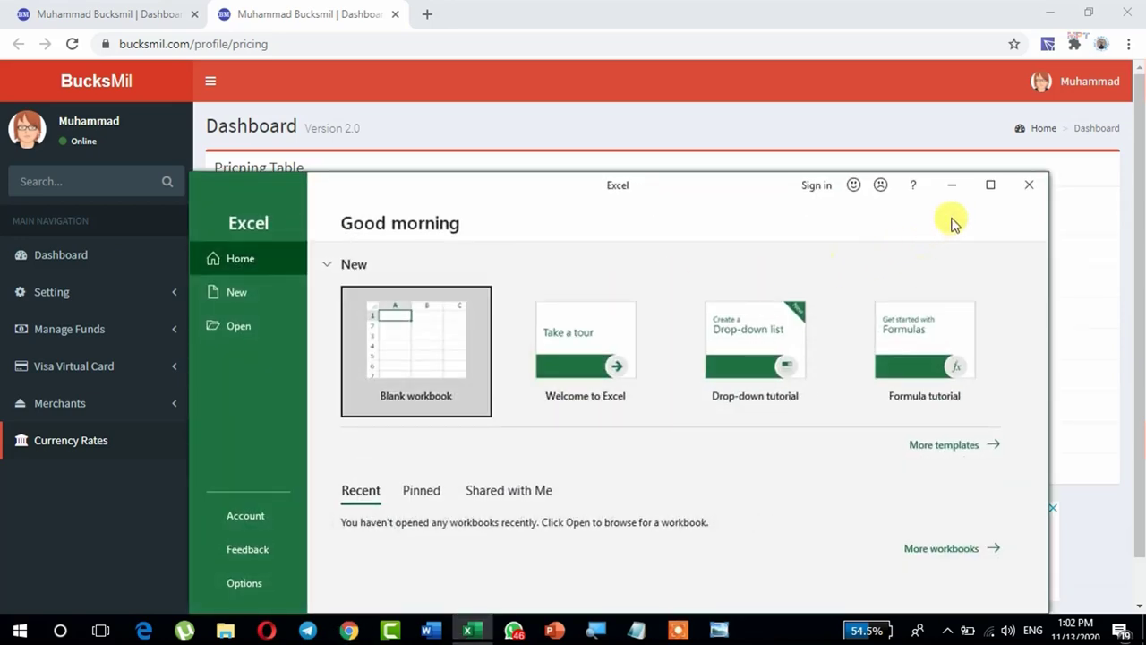
# Step: In a new blank Excel workbook, calculate =100*175 in cell I8, giving 17500
pyautogui.click(990, 185)
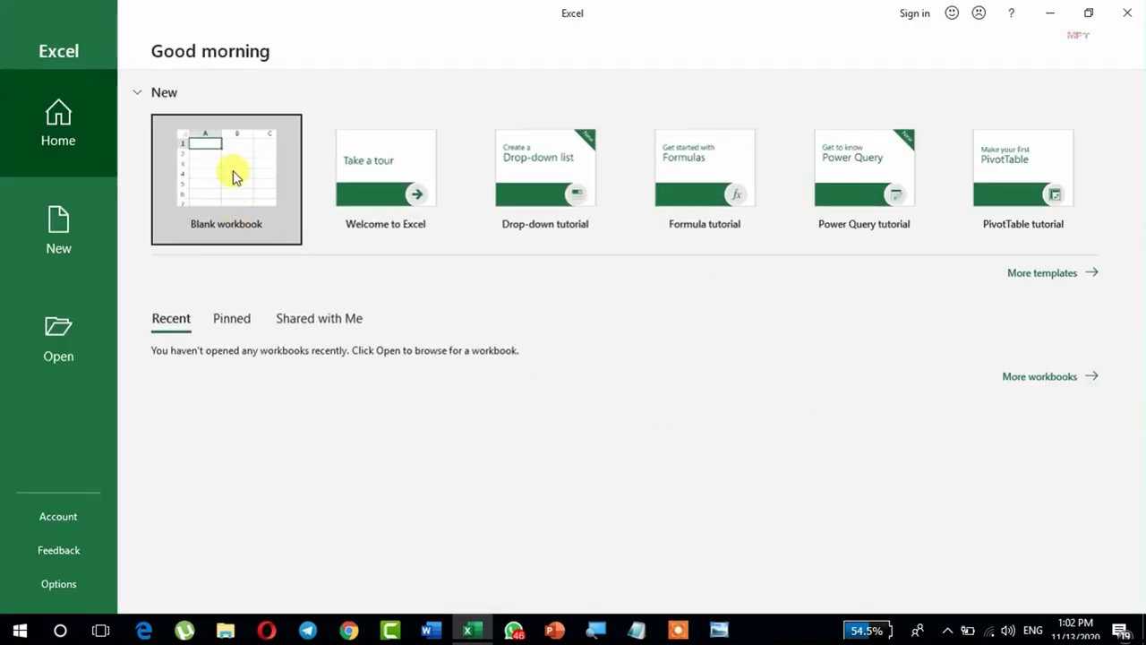
pyautogui.click(232, 173)
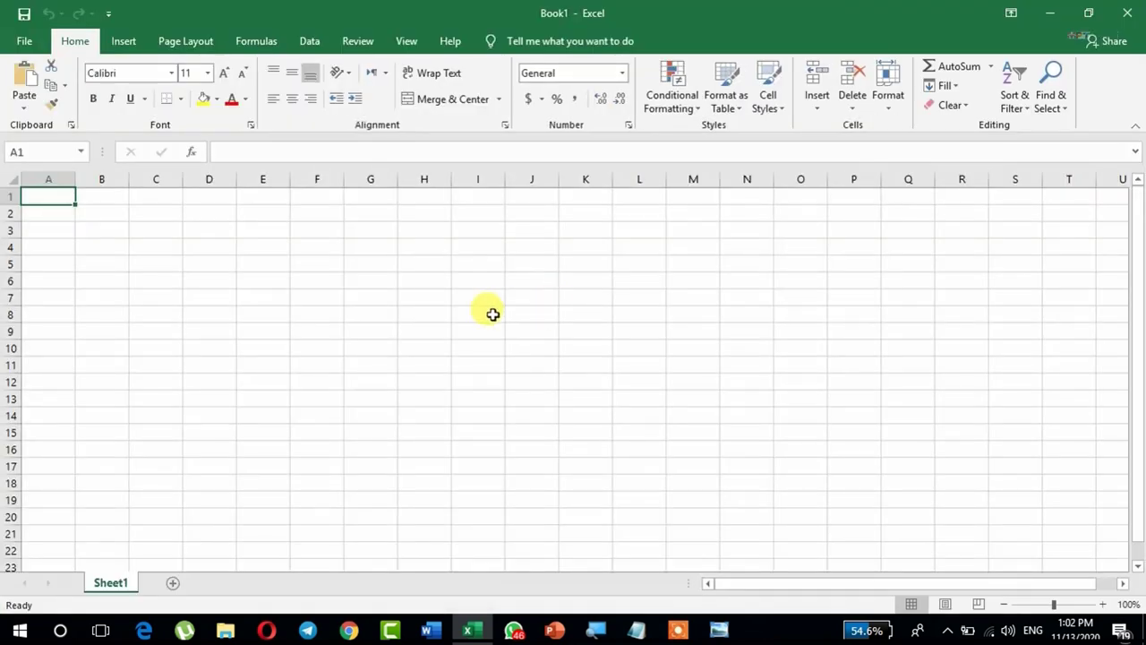
pyautogui.click(489, 314)
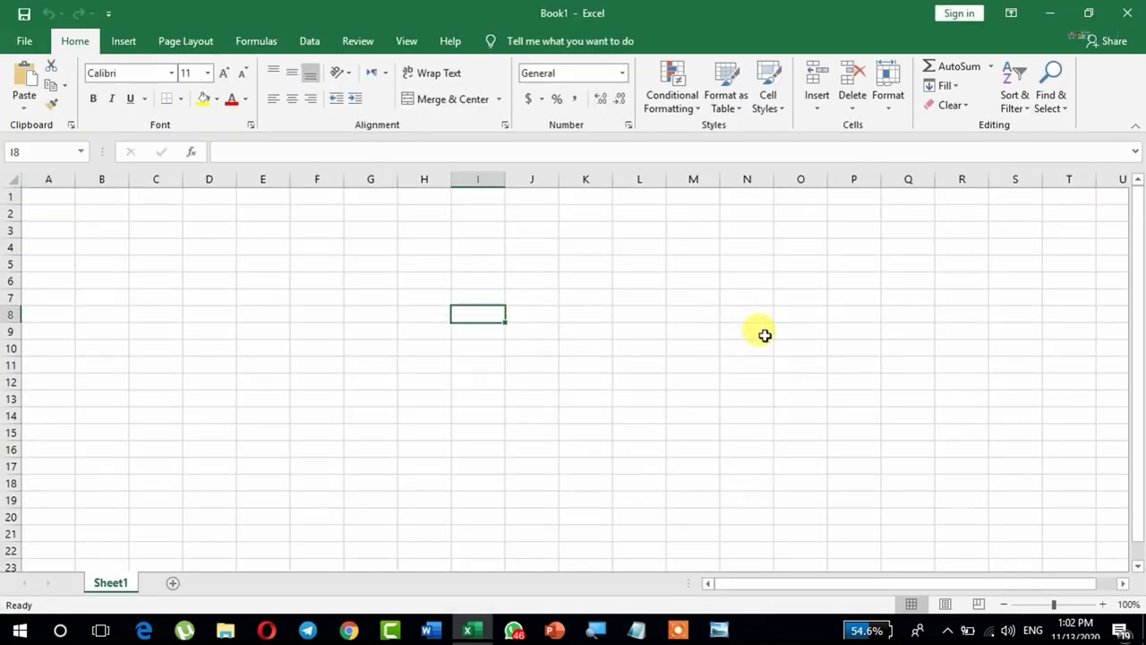
pyautogui.write('=100*175')
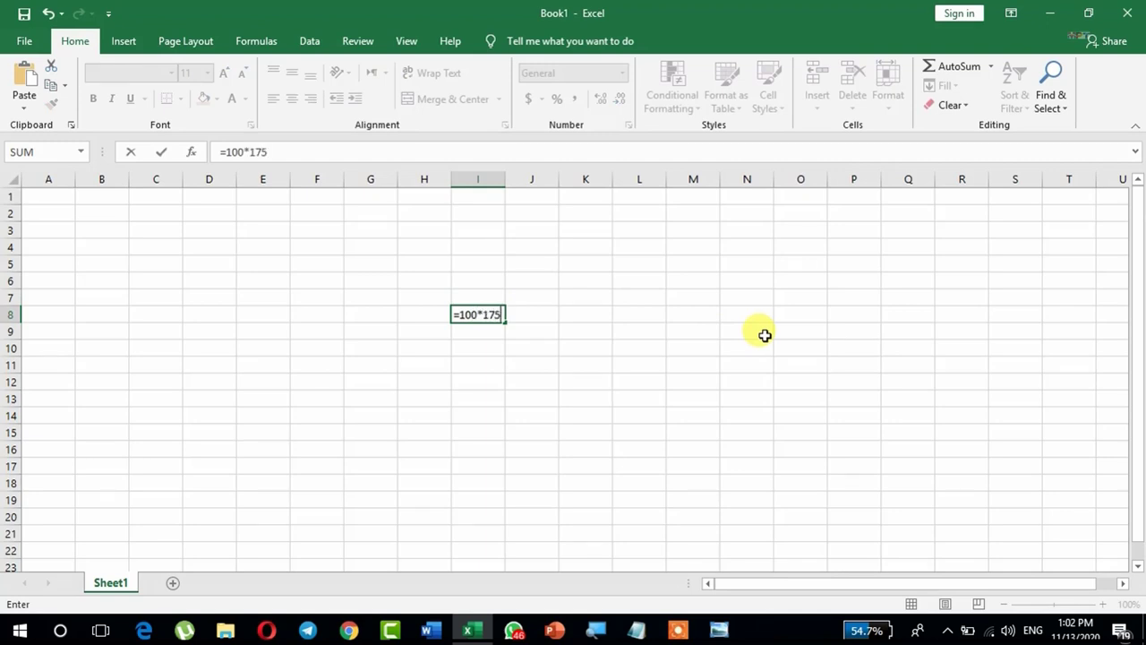
pyautogui.press('Return')
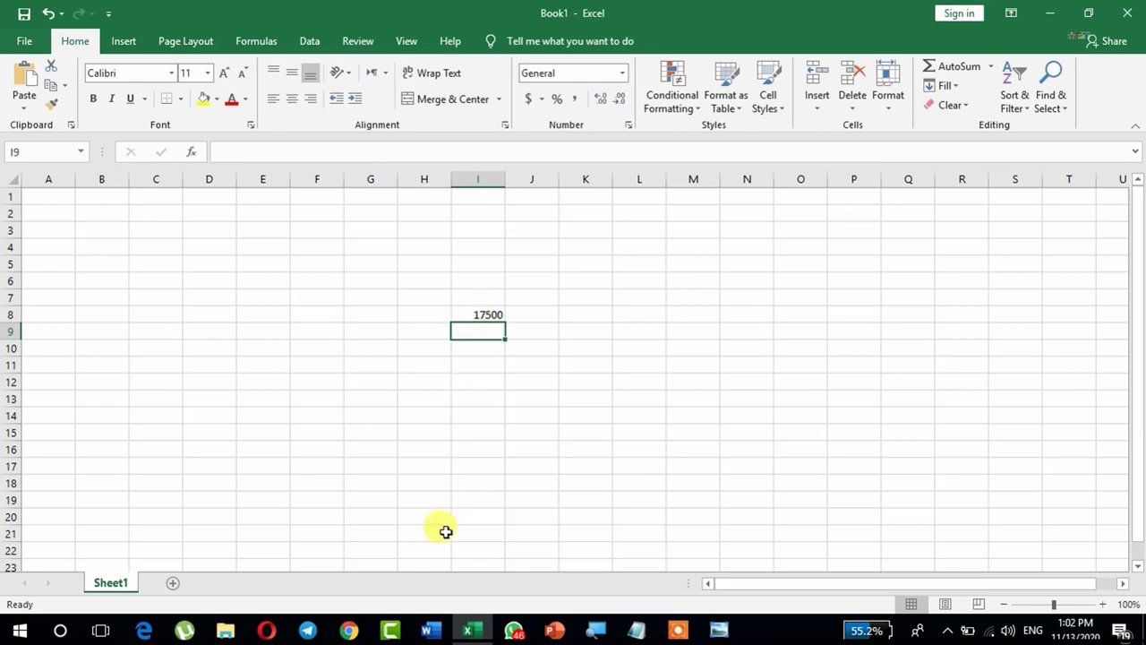
pyautogui.click(348, 631)
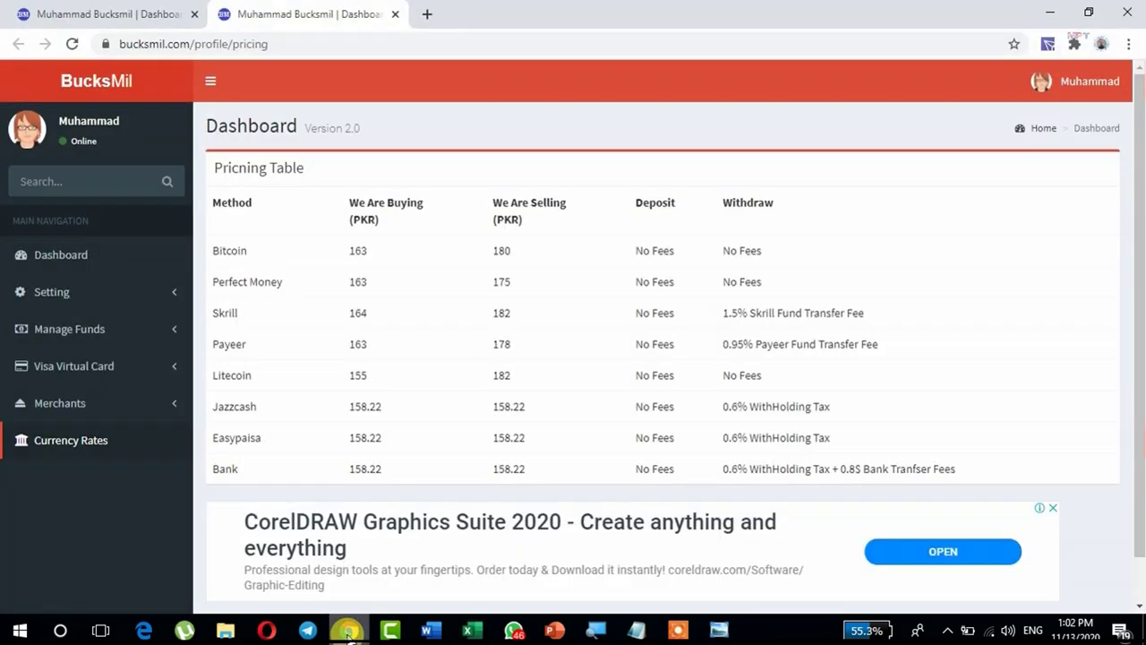
# Step: Search Google in a new tab for '1 usd to pkr', showing 158.55 Pakistani Rupee
pyautogui.click(107, 11)
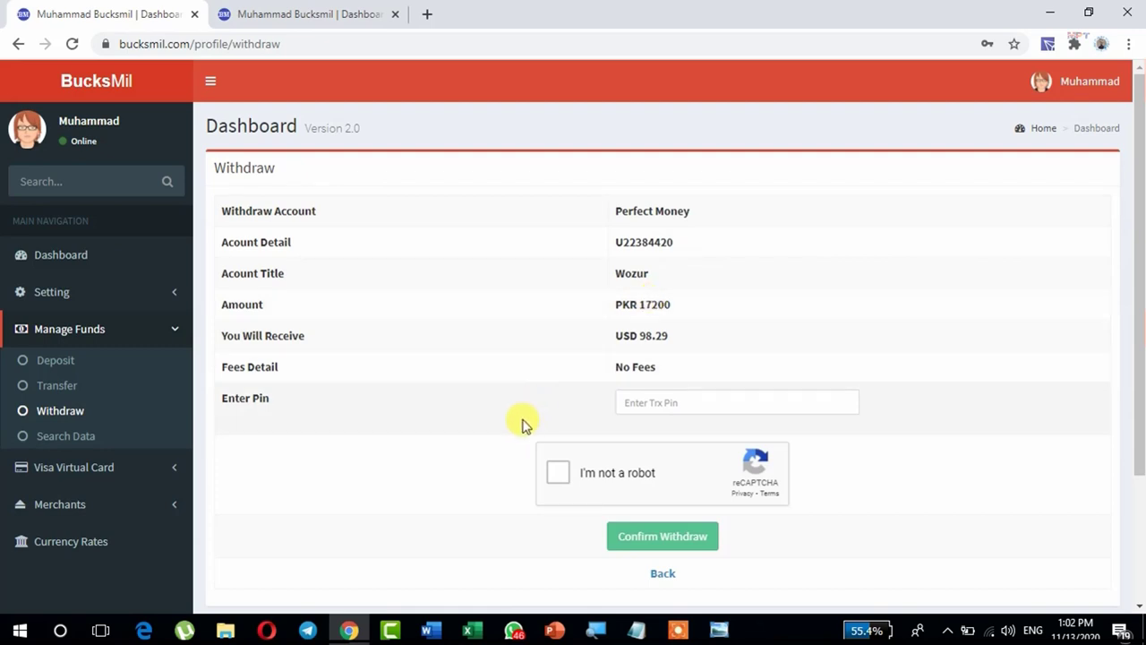
pyautogui.click(428, 15)
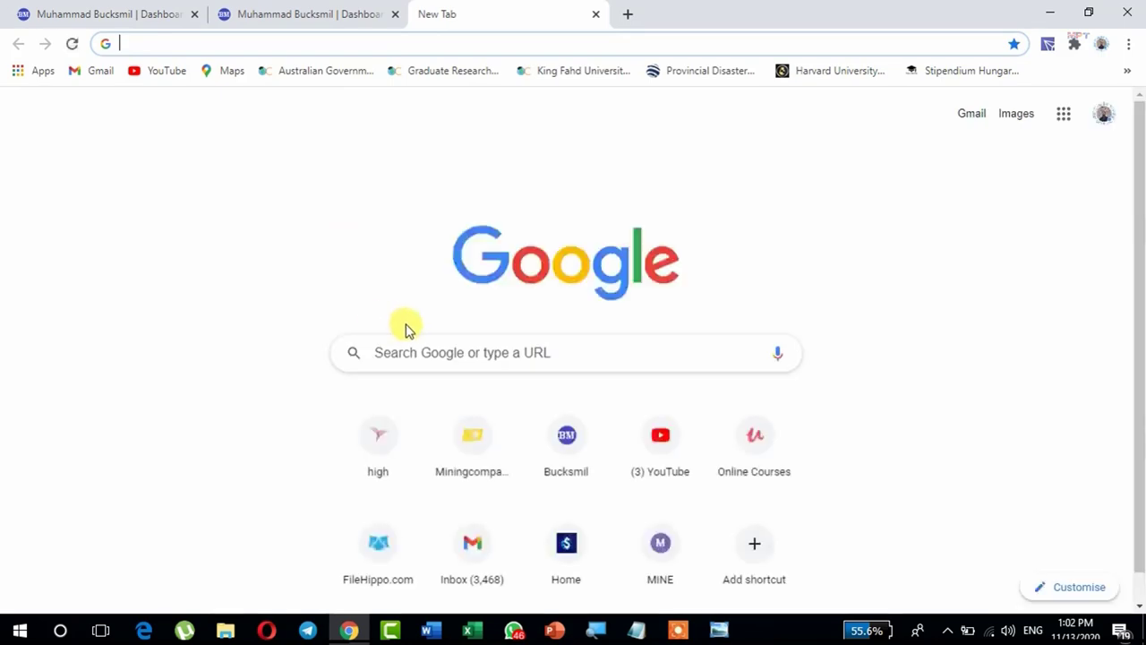
pyautogui.click(420, 352)
pyautogui.write('1 us')
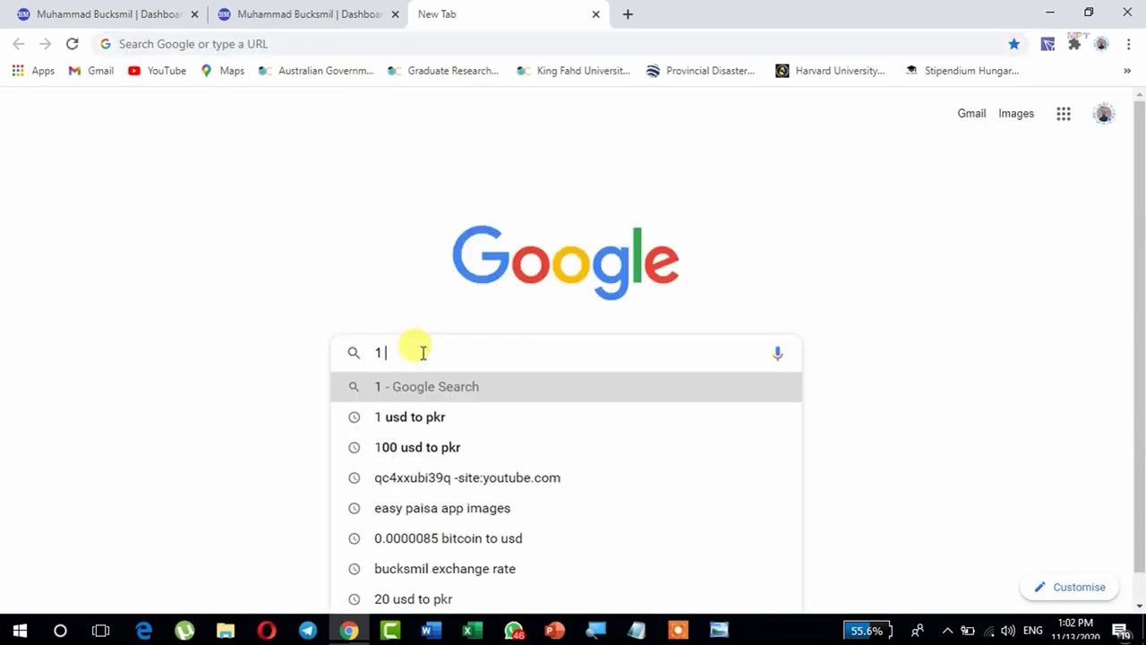
pyautogui.write('d')
pyautogui.press('Return')
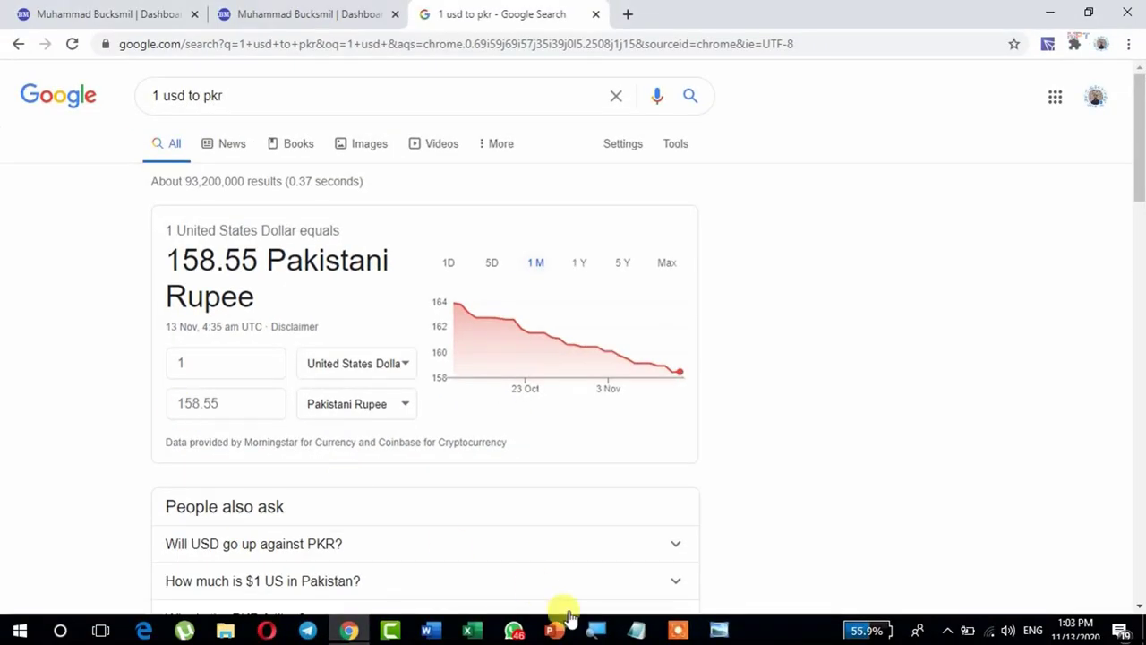
pyautogui.click(470, 631)
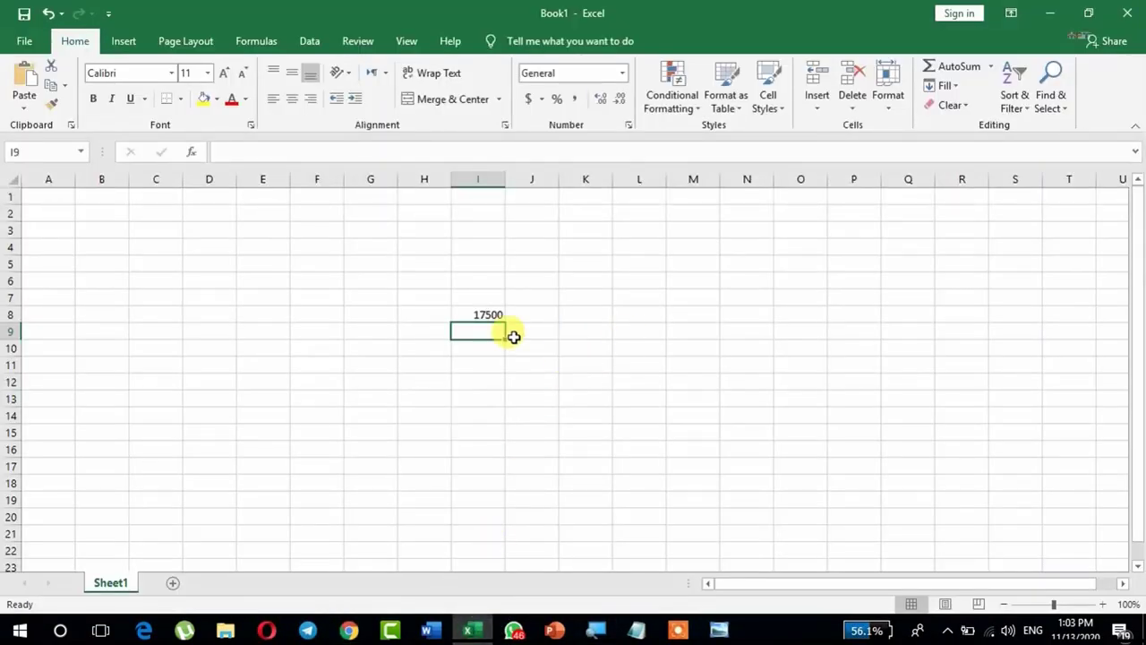
# Step: Calculate =158.22*100 (15822) in cell M9 and review I8's formula without changing it
pyautogui.click(714, 332)
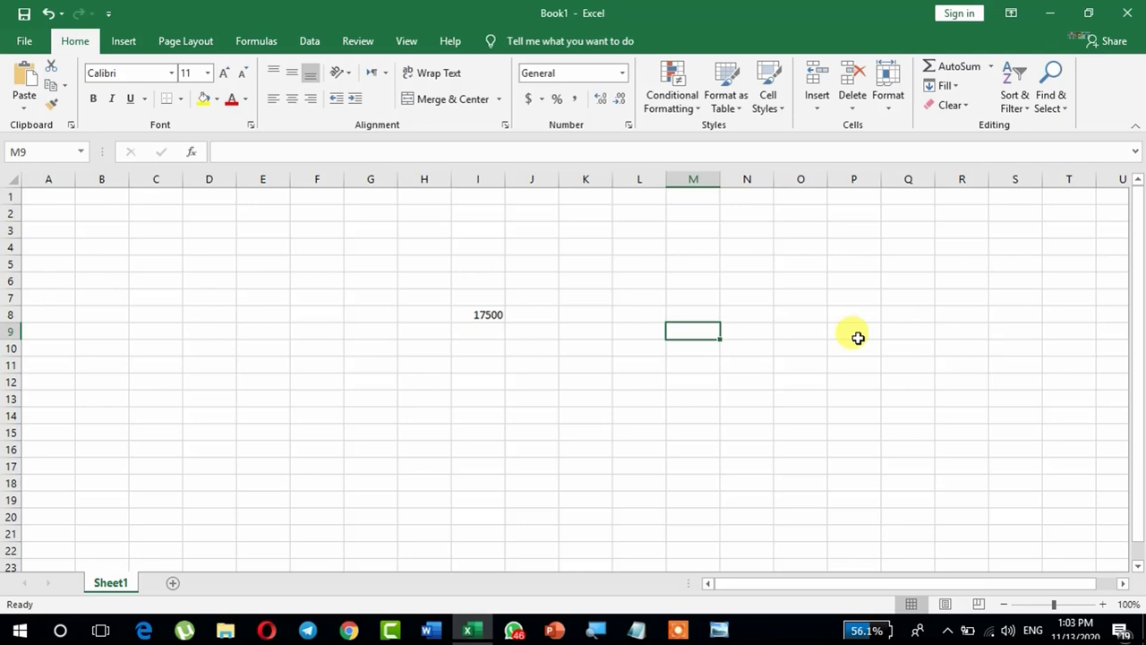
pyautogui.write('=158.22*100')
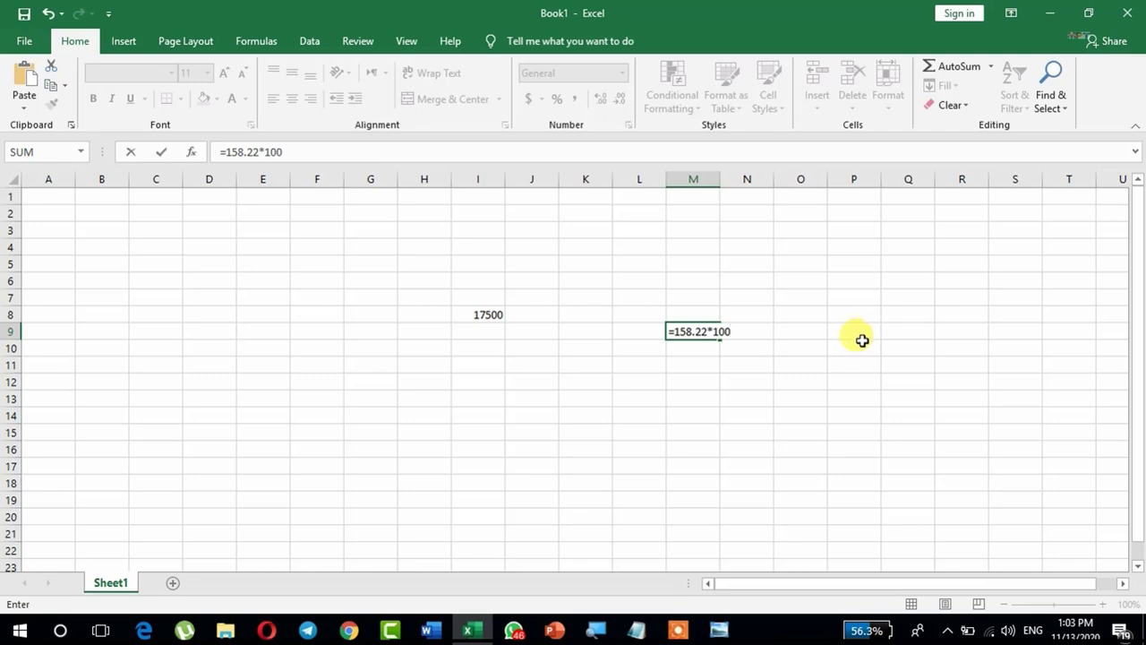
pyautogui.press('Return')
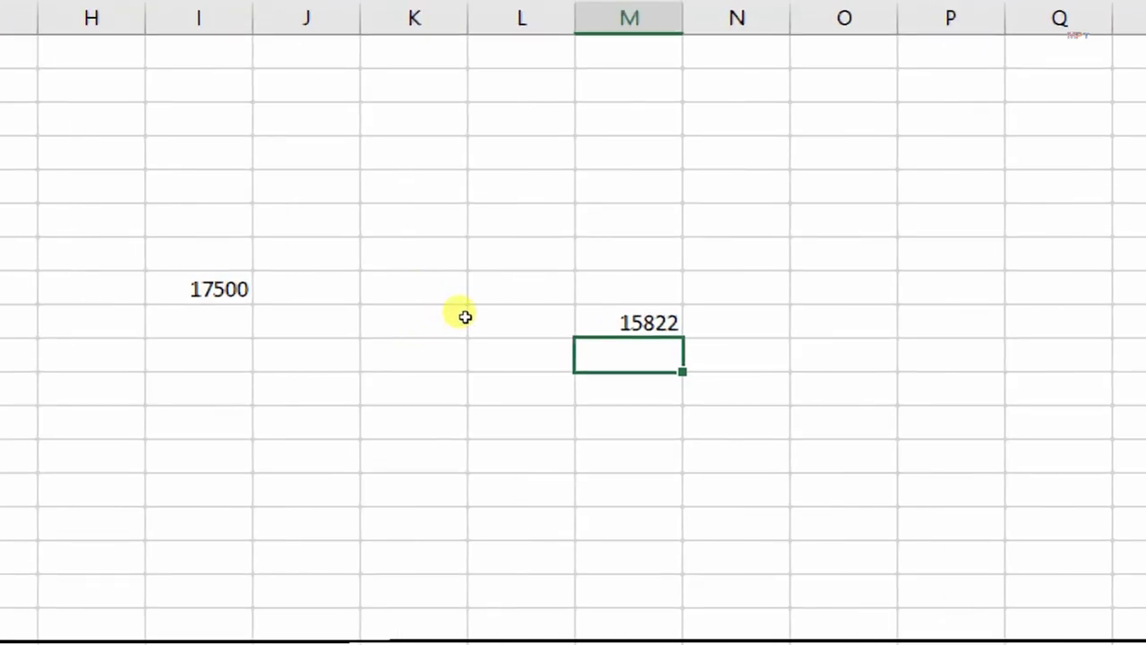
pyautogui.press('Up')
pyautogui.press('Up')
pyautogui.press('Left')
pyautogui.press('Left')
pyautogui.press('Left')
pyautogui.press('Left')
pyautogui.press('F2')
pyautogui.press('Left')
pyautogui.press('Left')
pyautogui.press('Left')
pyautogui.press('Left')
pyautogui.press('Left')
pyautogui.press('Left')
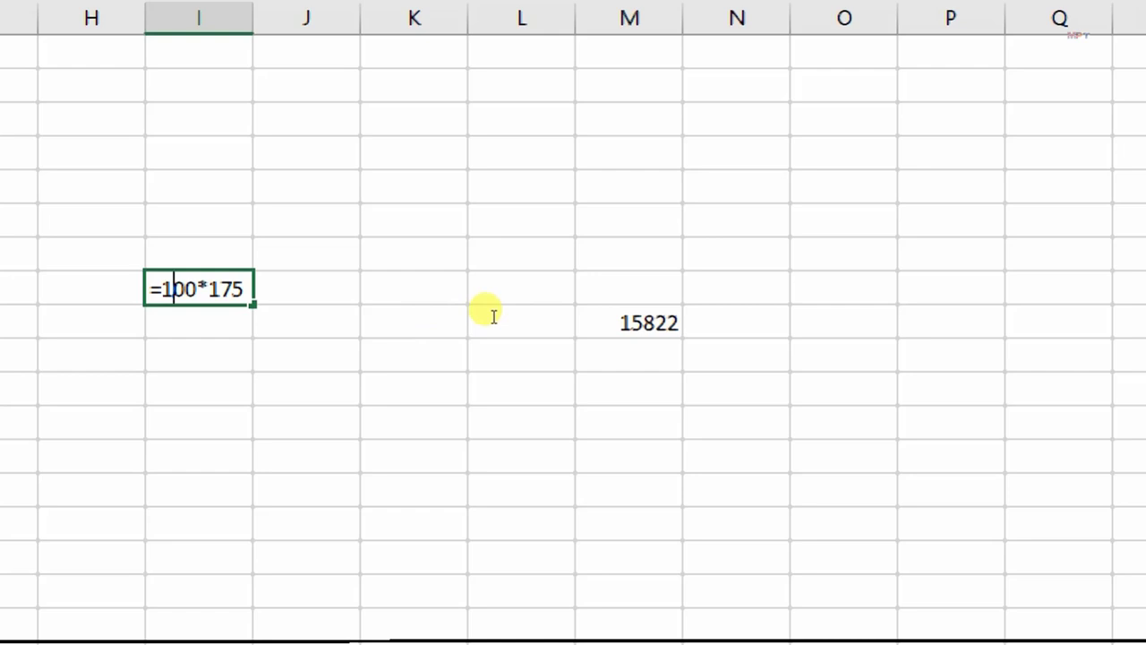
pyautogui.press('Escape')
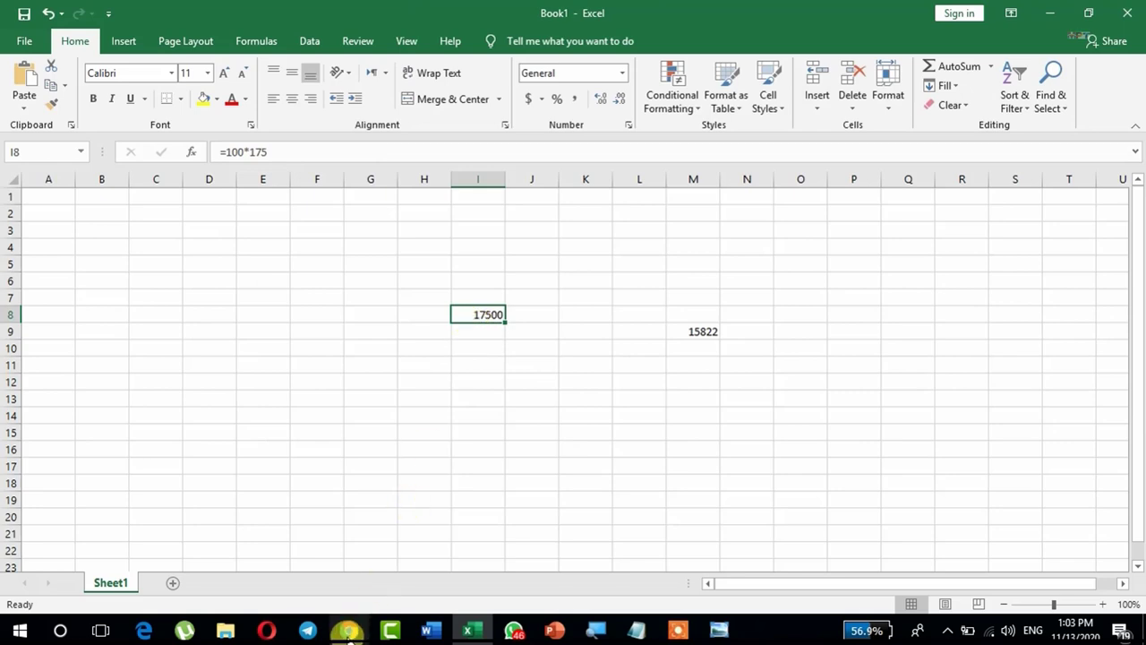
pyautogui.click(349, 632)
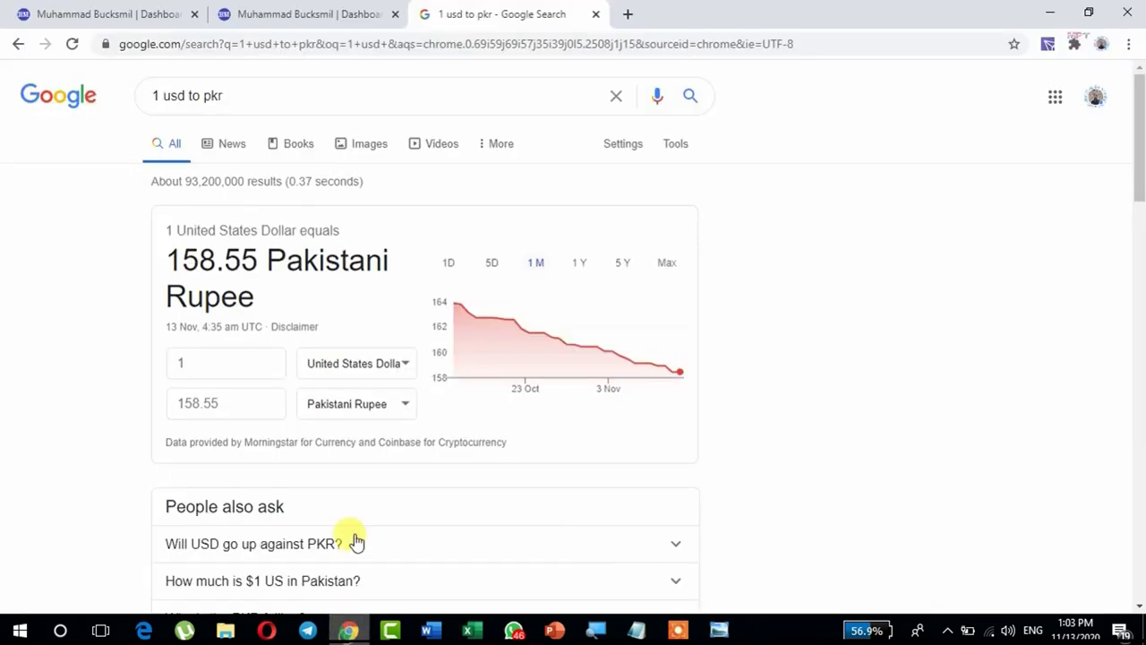
# Step: Return to the withdrawal details page and close the Google results and extra pricing tabs
pyautogui.click(271, 16)
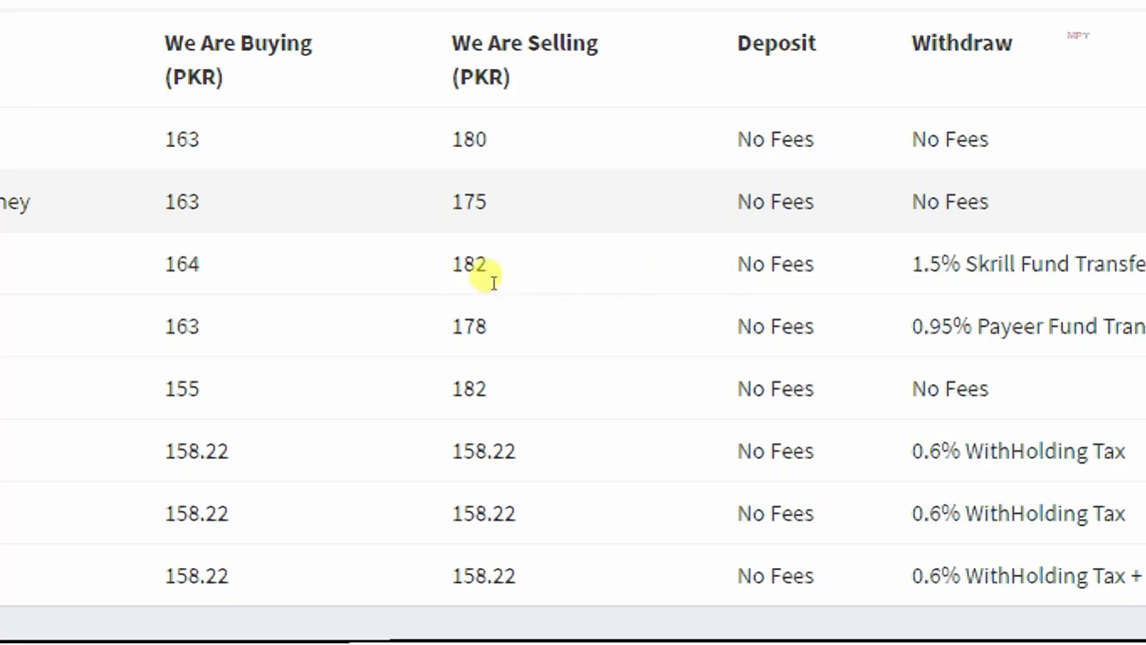
pyautogui.scroll(1, 515, 196)
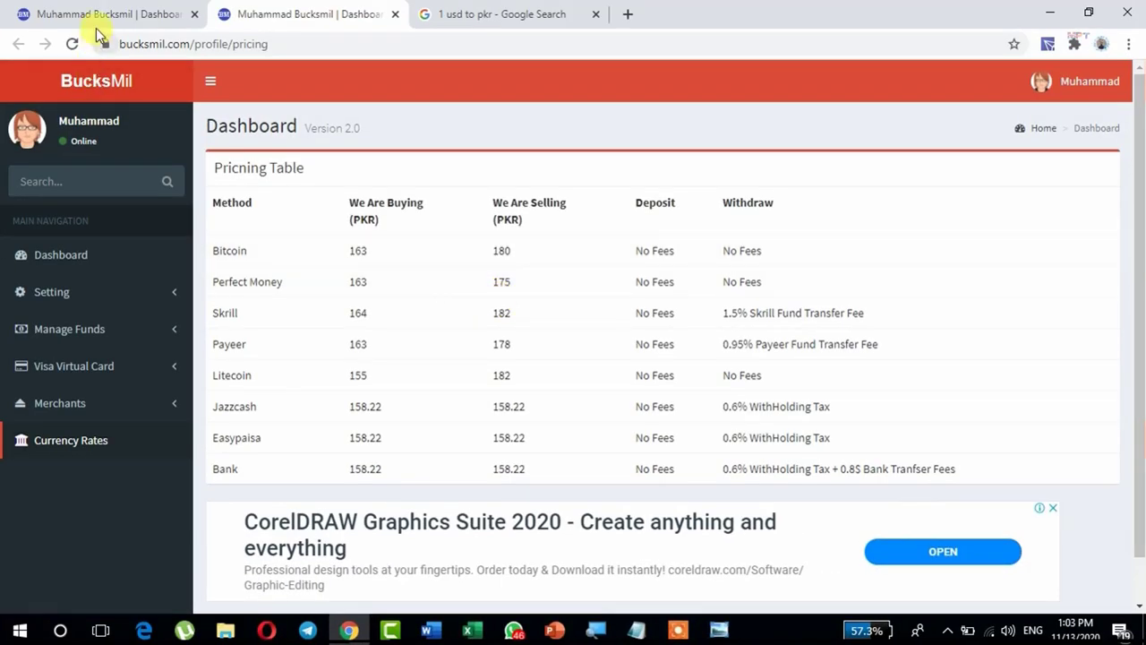
pyautogui.click(96, 20)
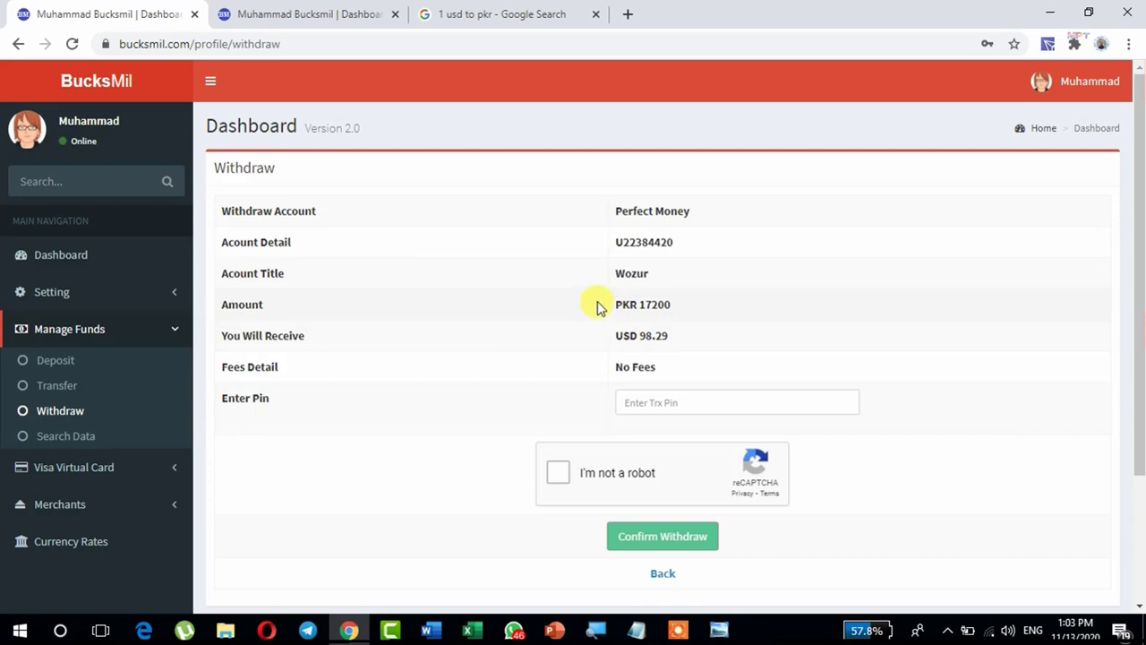
pyautogui.click(596, 16)
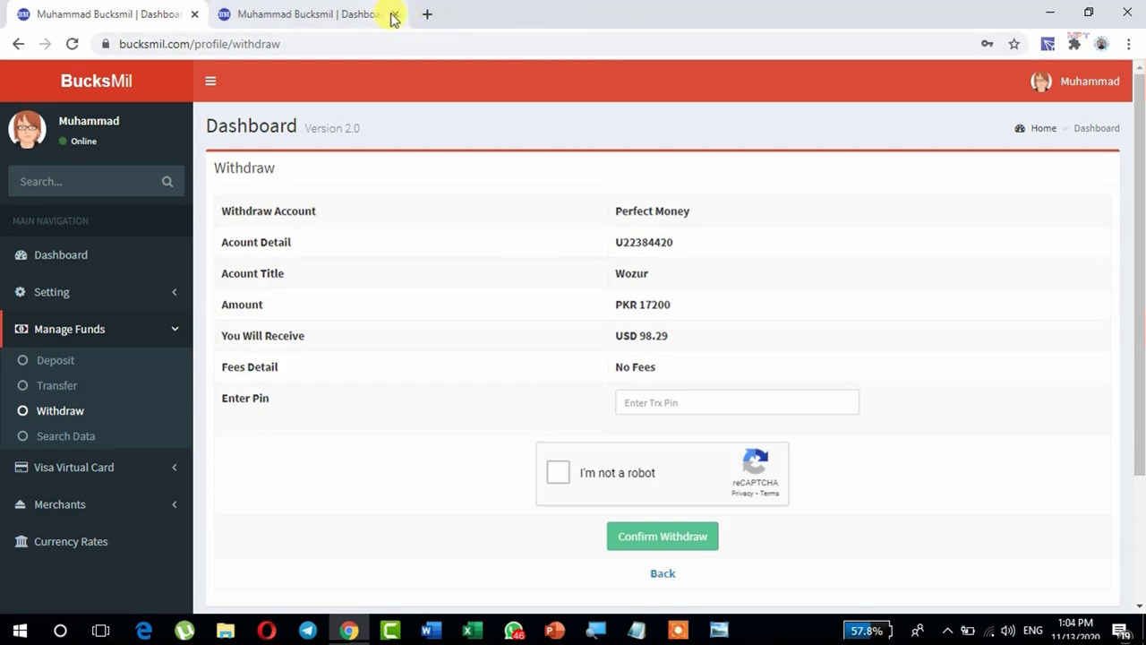
pyautogui.click(397, 16)
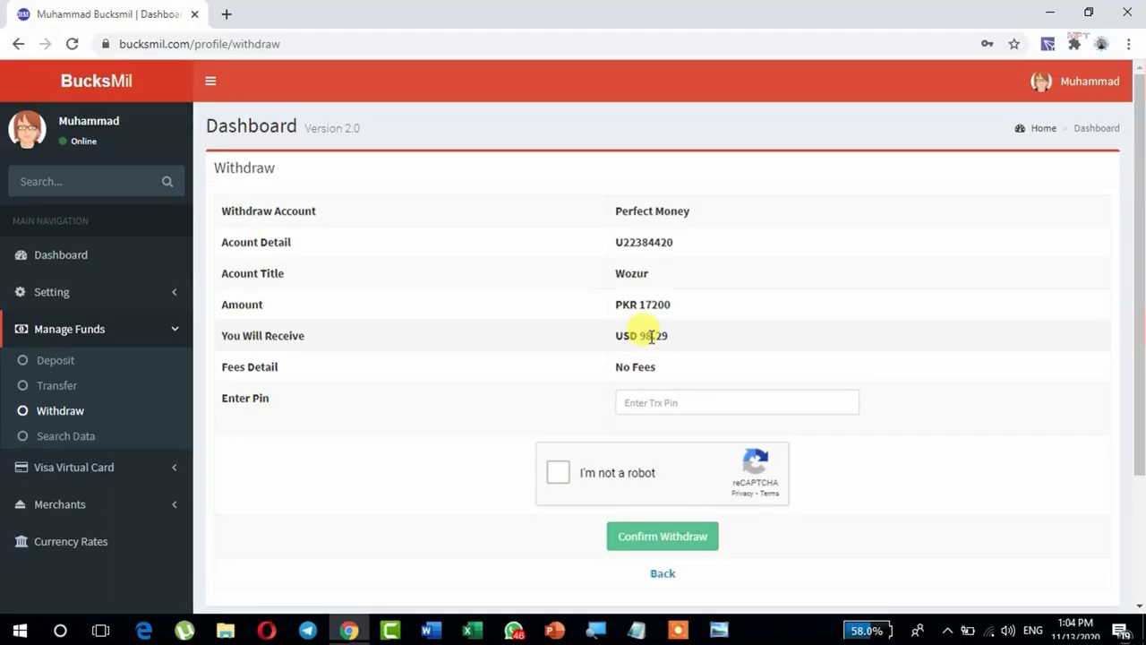
# Step: Enter the transaction PIN, pass the not-a-robot check and confirm the PKR 17200 withdrawal
pyautogui.click(634, 405)
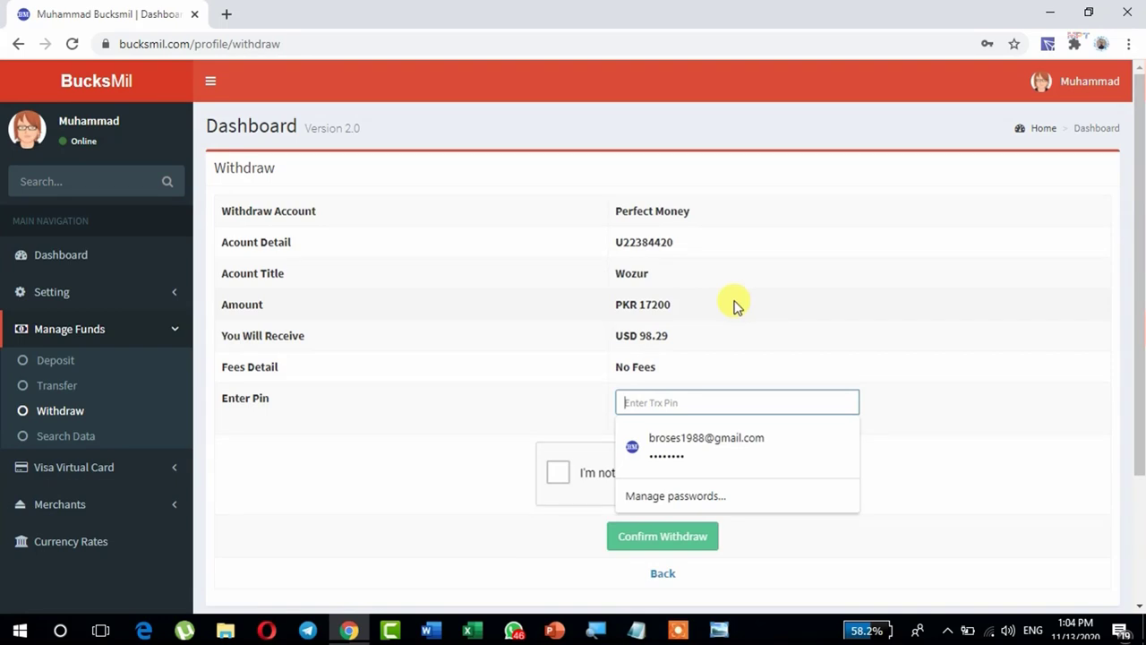
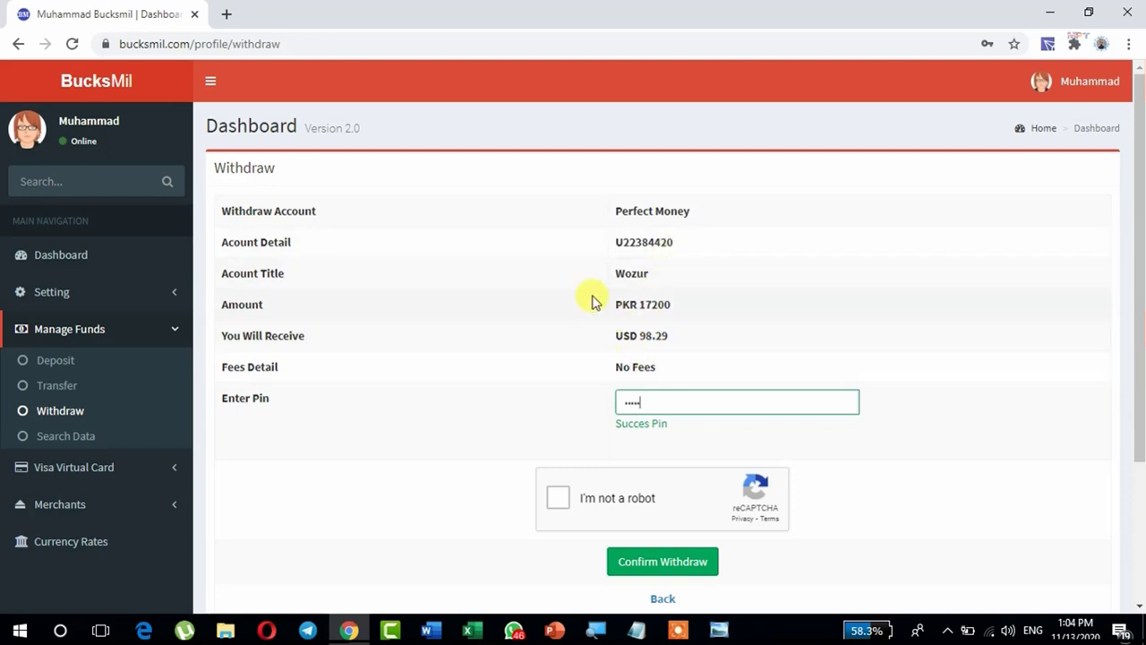
pyautogui.click(556, 501)
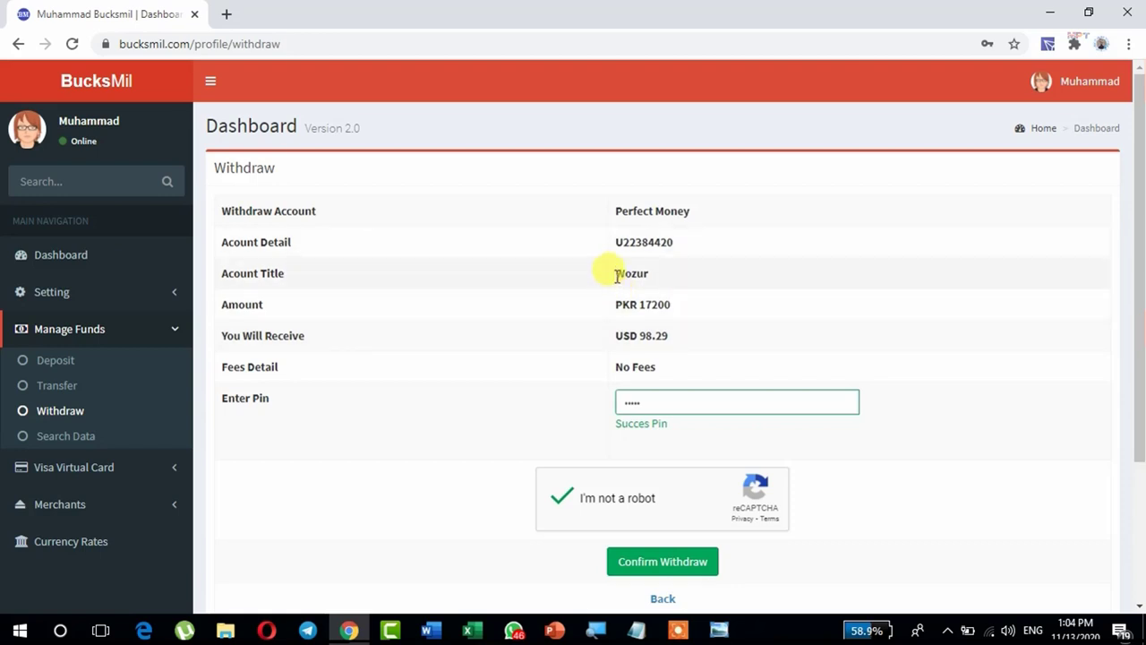
pyautogui.moveTo(616, 276); pyautogui.dragTo(656, 280)
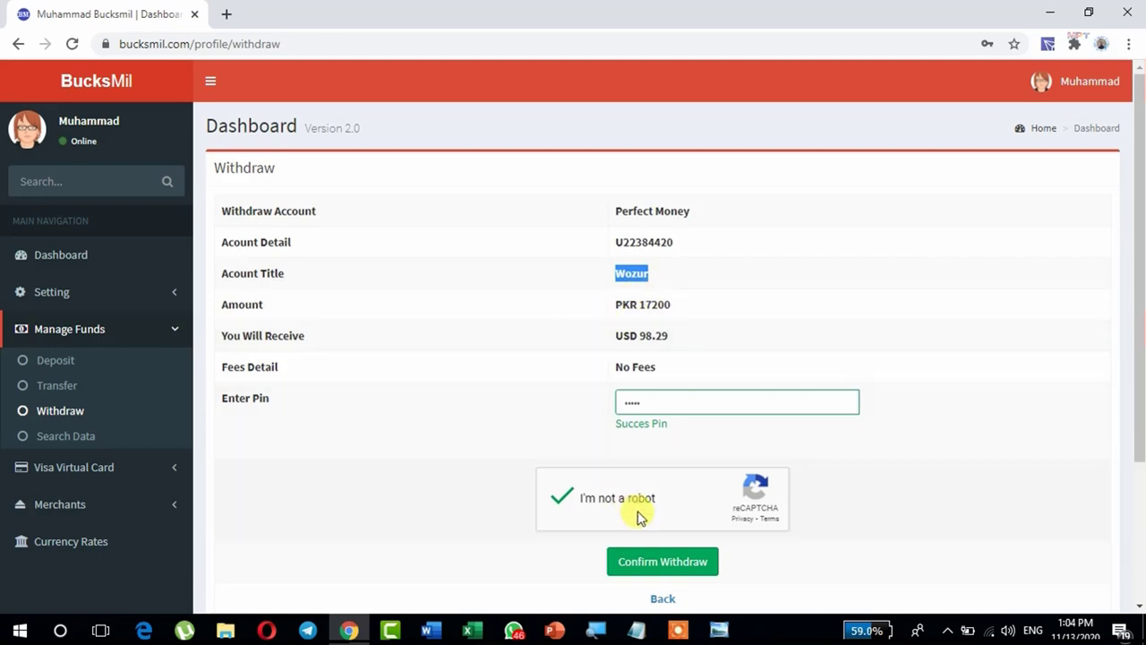
pyautogui.click(662, 562)
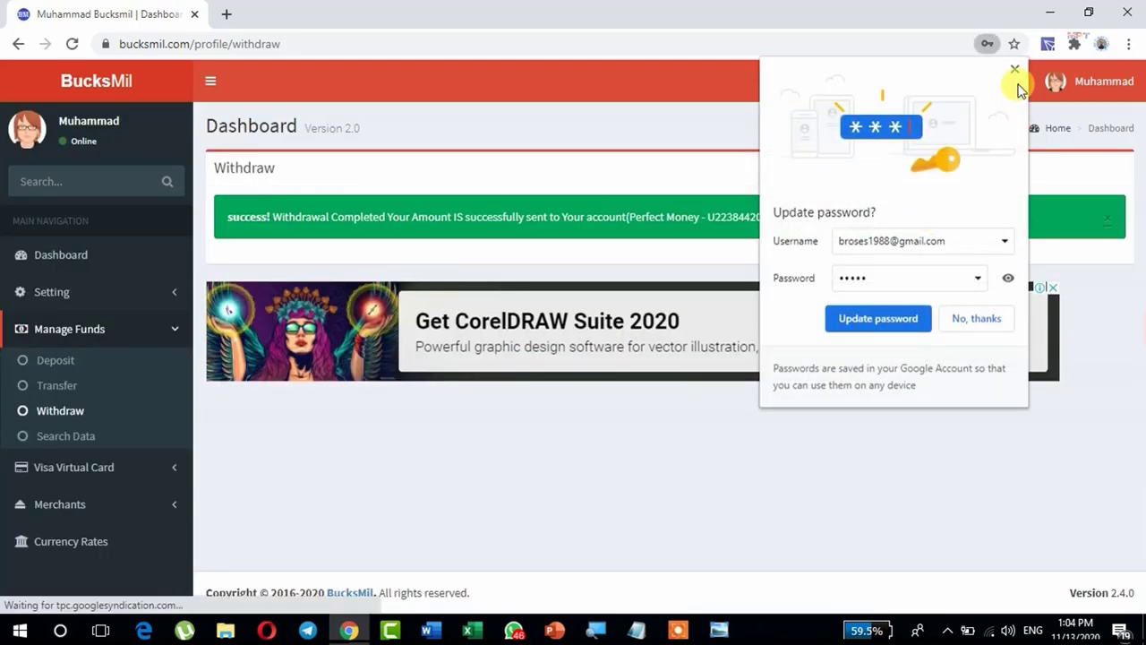
# Step: Dismiss the password update prompt and review the dashboard's 0.00 PKR balance and recent transactions
pyautogui.click(1015, 70)
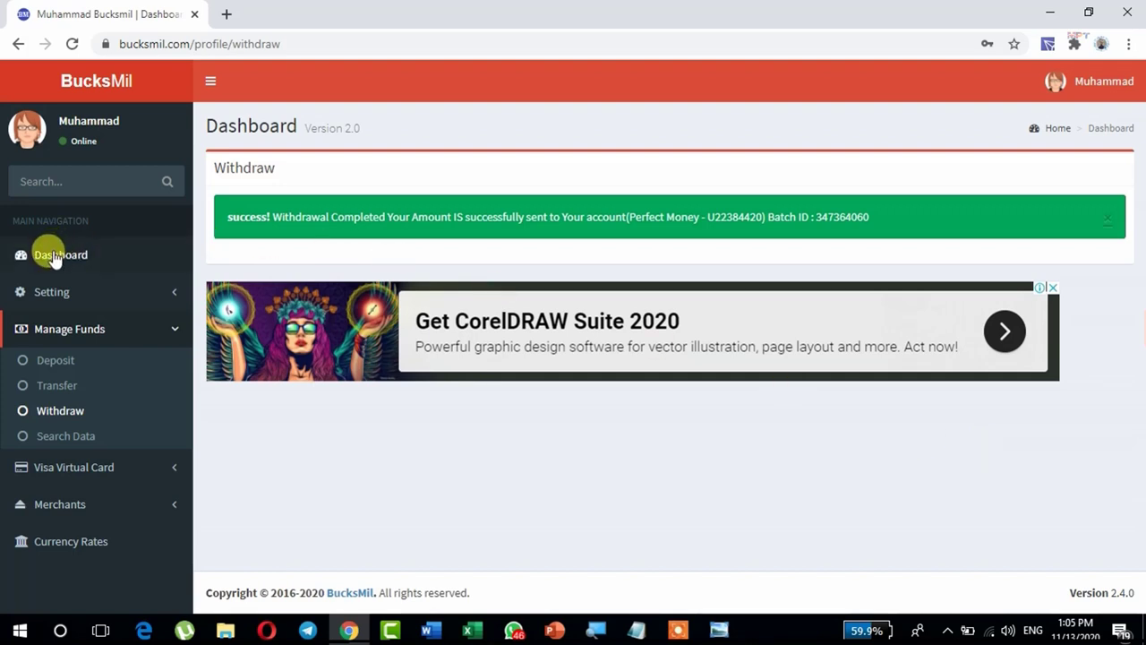
pyautogui.click(50, 255)
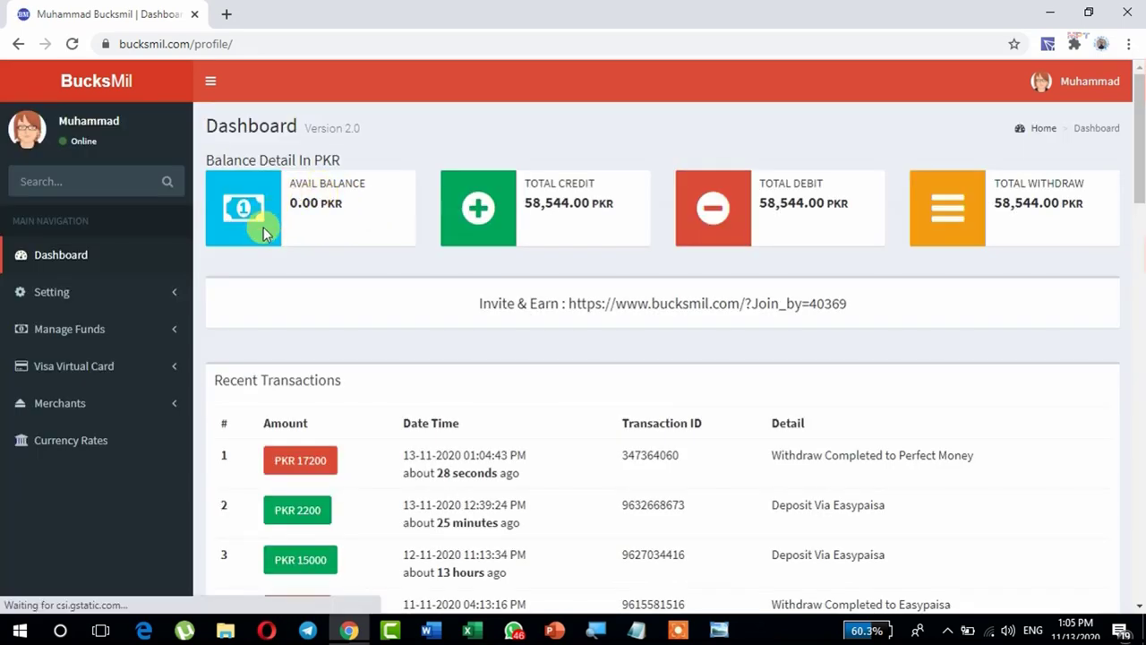
pyautogui.scroll(-5, 493, 324)
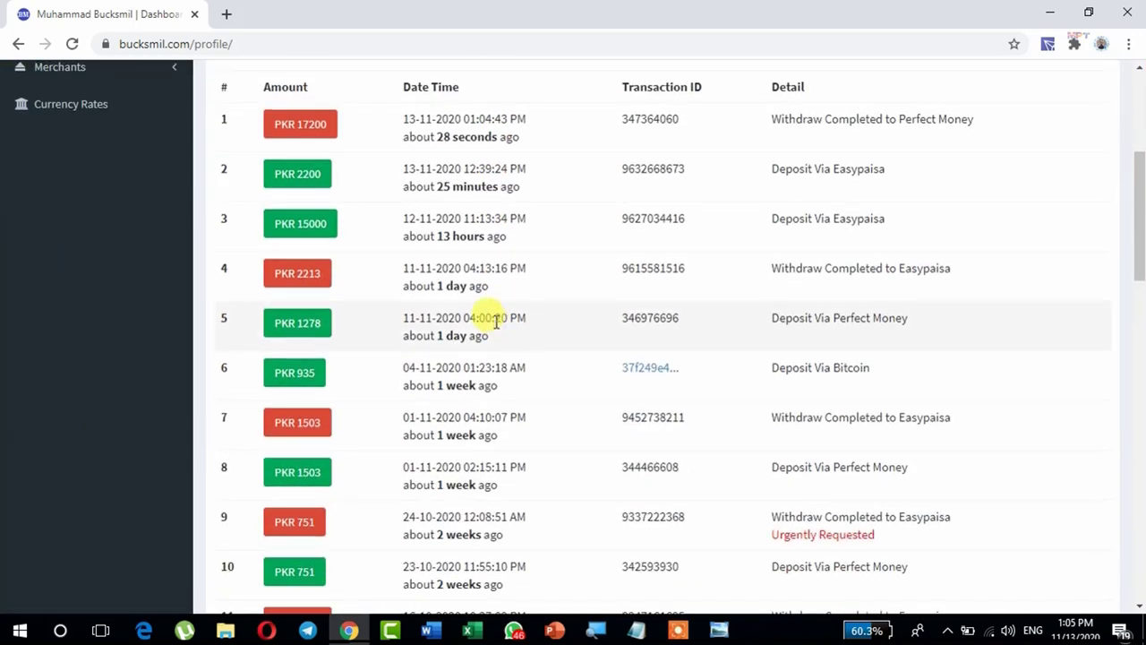
pyautogui.scroll(5, 495, 322)
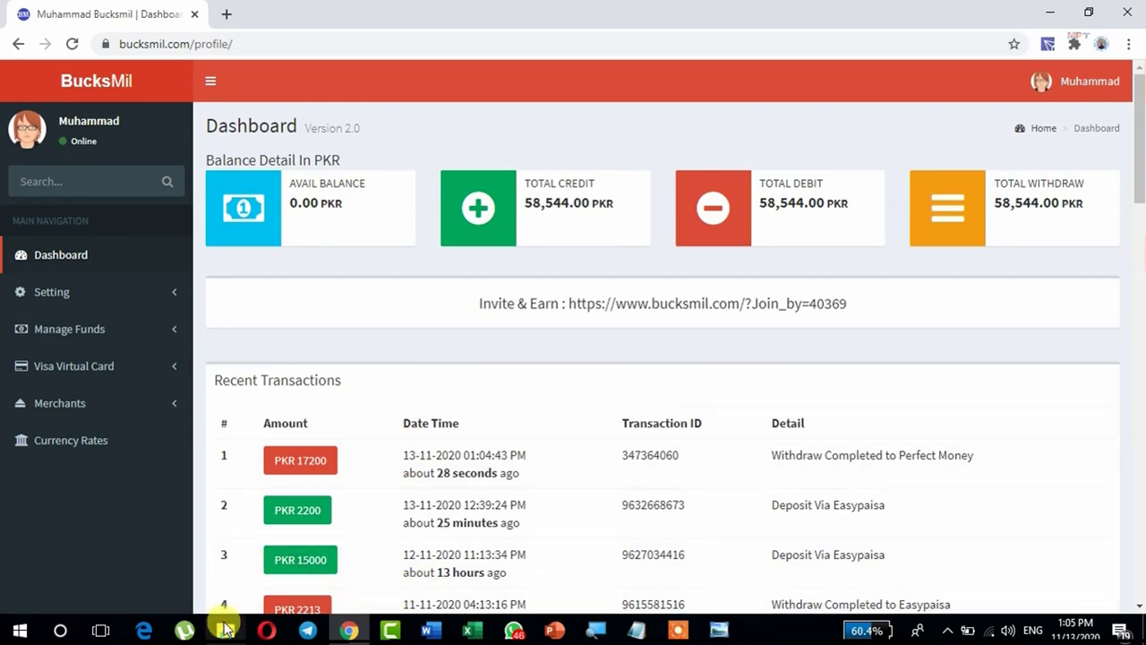
# Step: Open the Screenshots folder under Pictures in File Explorer
pyautogui.moveTo(226, 633)
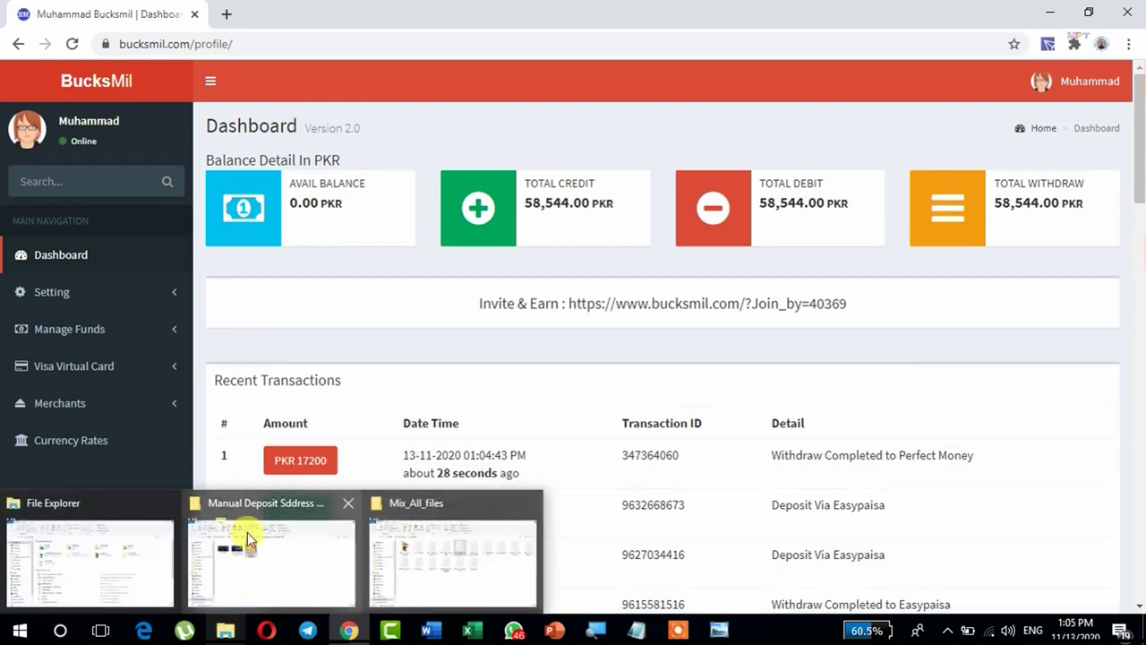
pyautogui.click(107, 580)
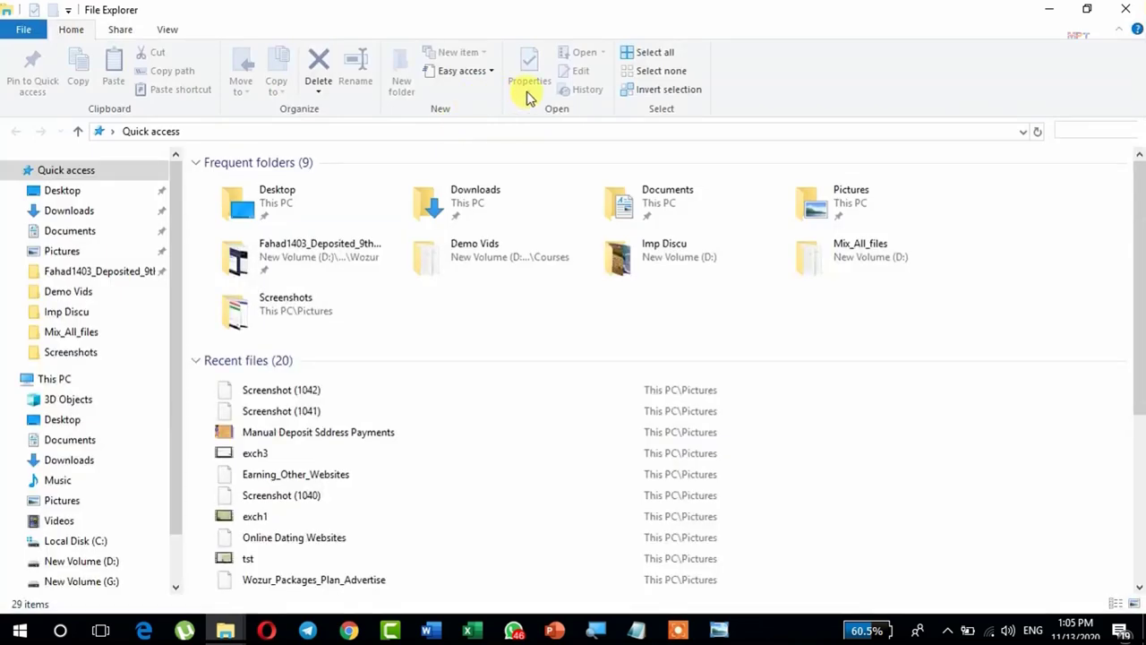
pyautogui.doubleClick(283, 313)
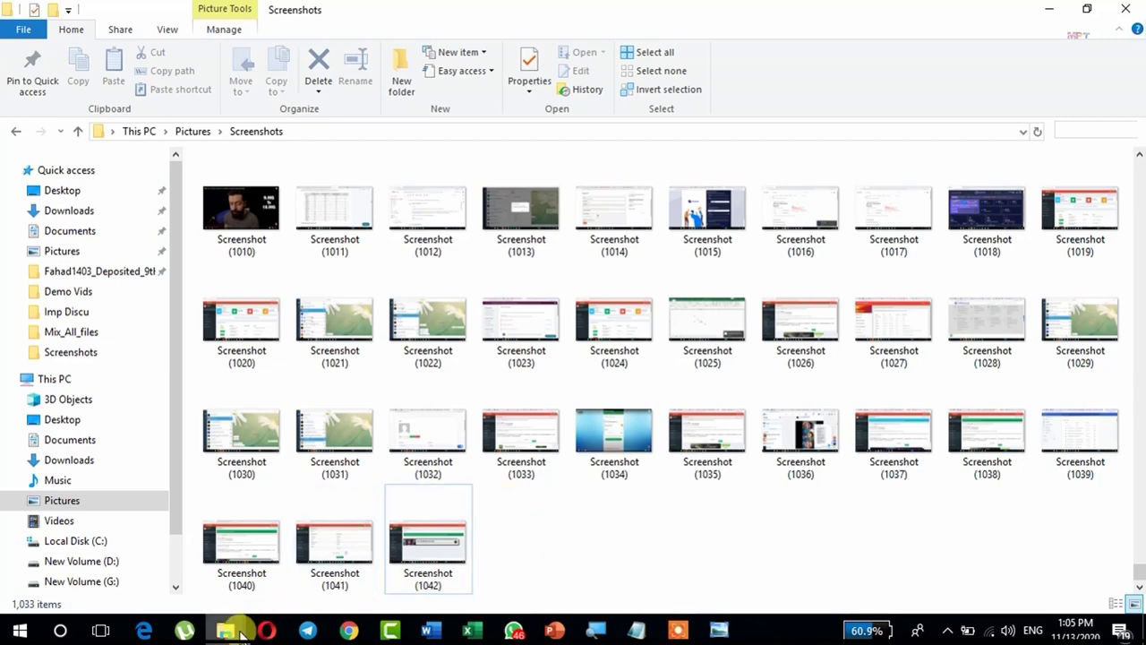
# Step: Select the referral link line in Wozur_Packages_Plan_Advertise and open a new Chrome tab
pyautogui.click(426, 630)
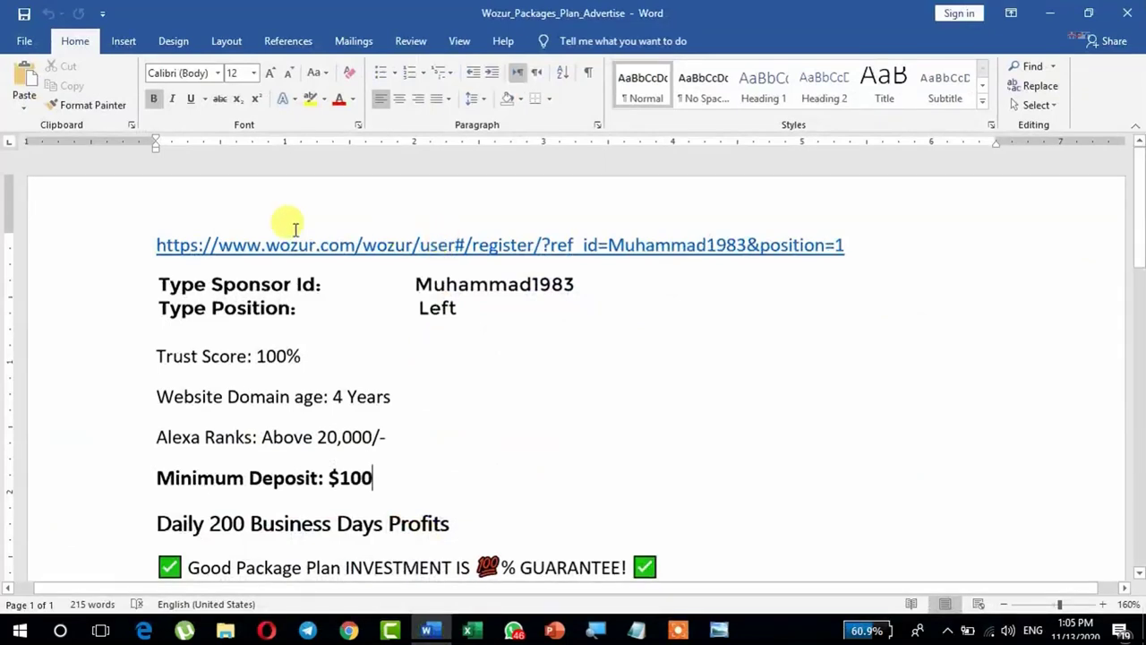
pyautogui.click(204, 279)
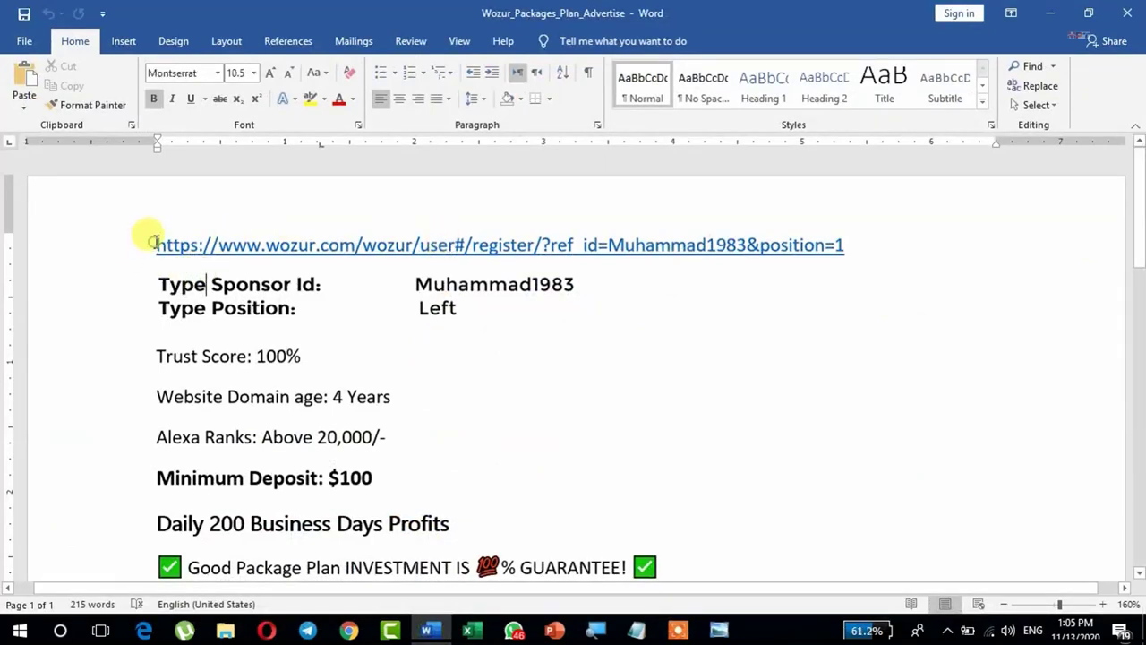
pyautogui.moveTo(152, 242); pyautogui.dragTo(908, 248)
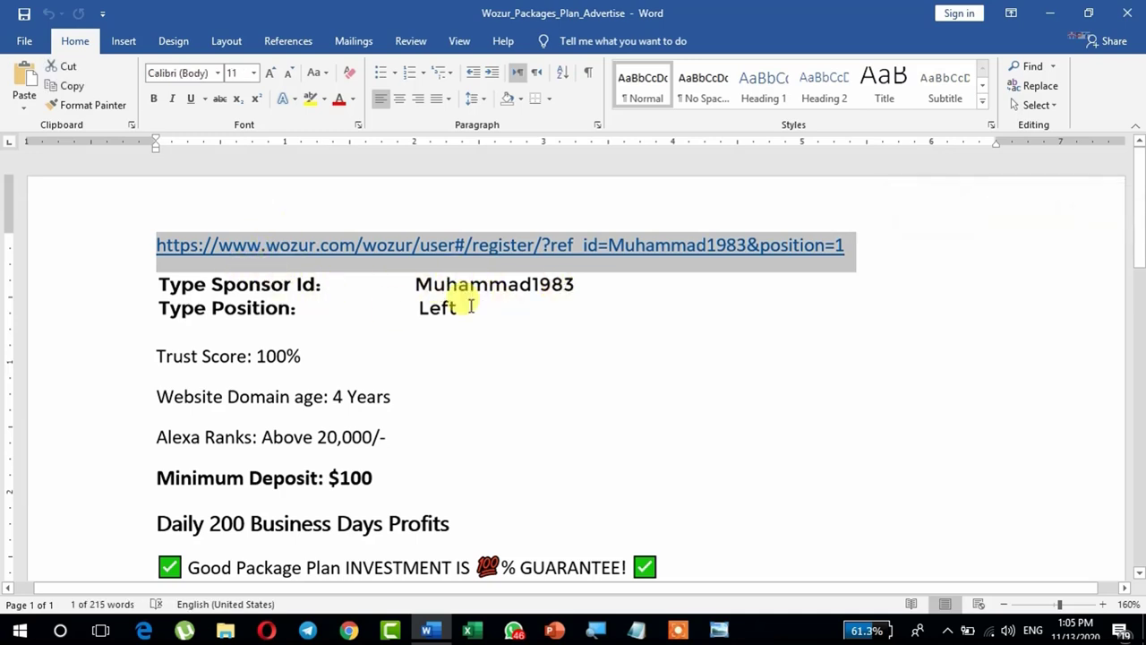
pyautogui.click(348, 630)
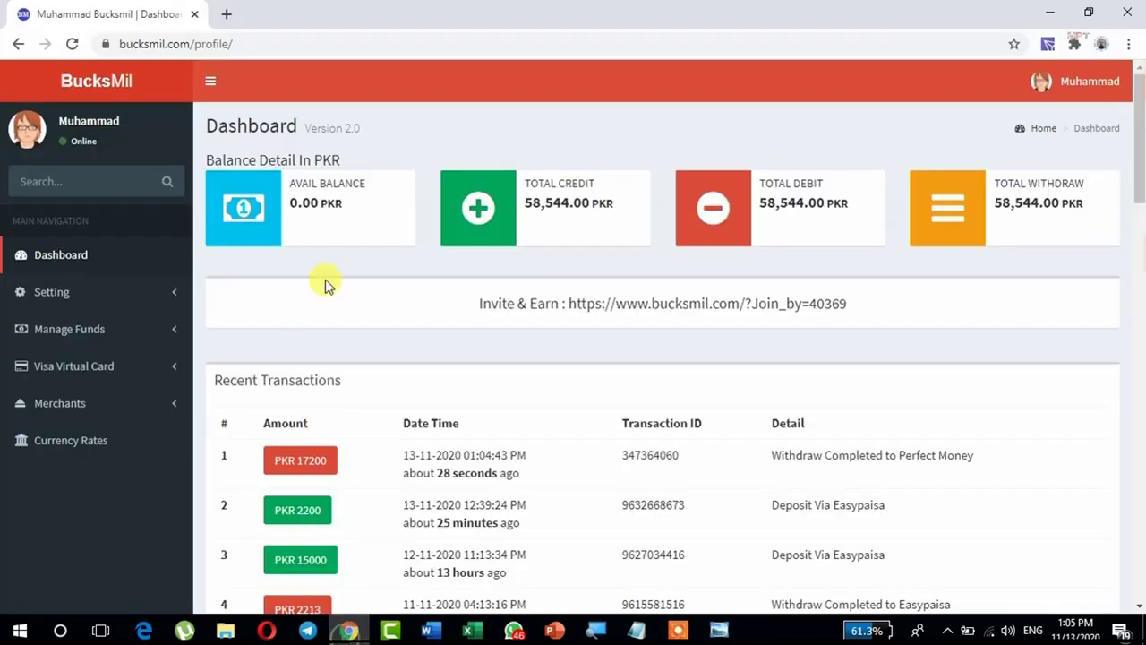
pyautogui.click(227, 14)
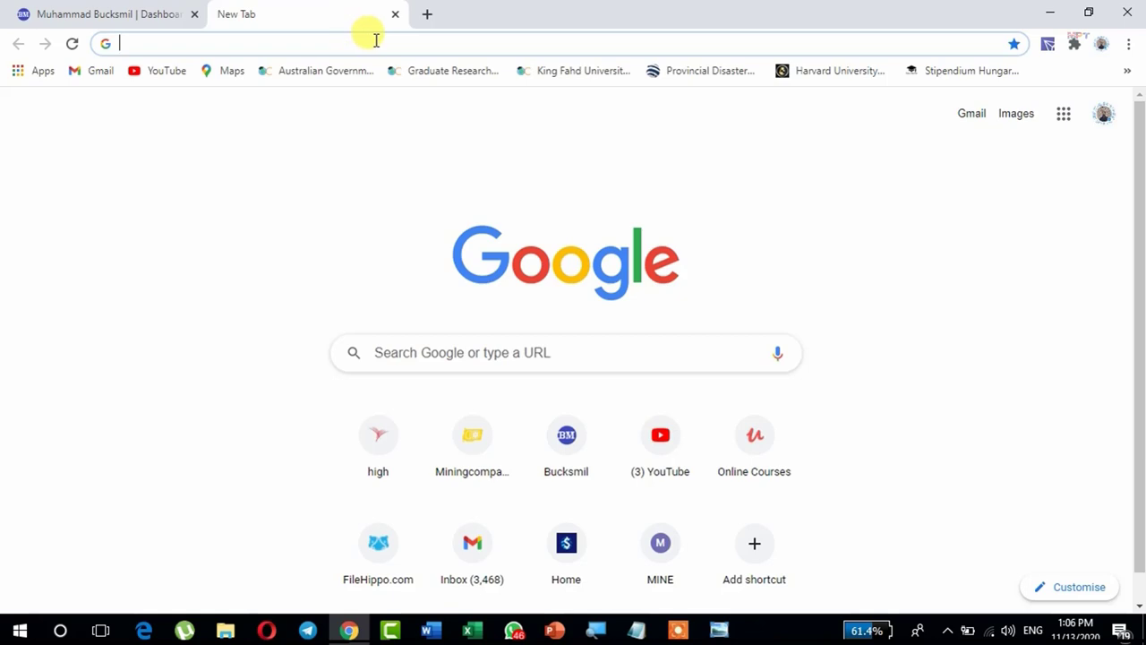
pyautogui.click(423, 43)
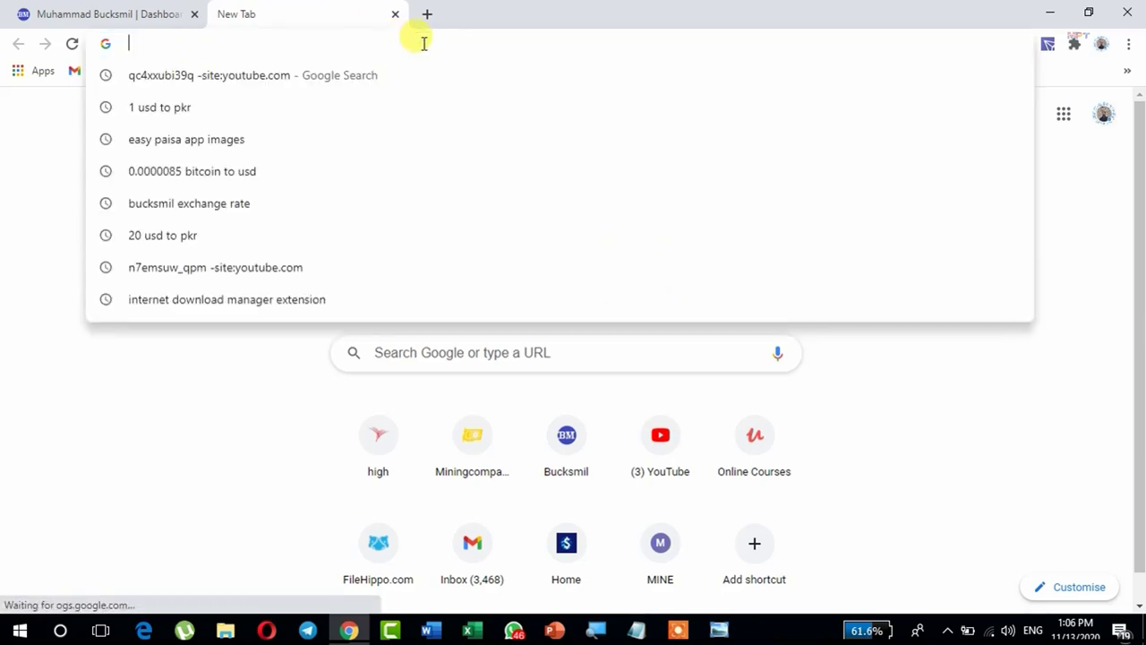
# Step: Copy the referral link from Word, paste it into the new tab's address bar and open it
pyautogui.click(432, 630)
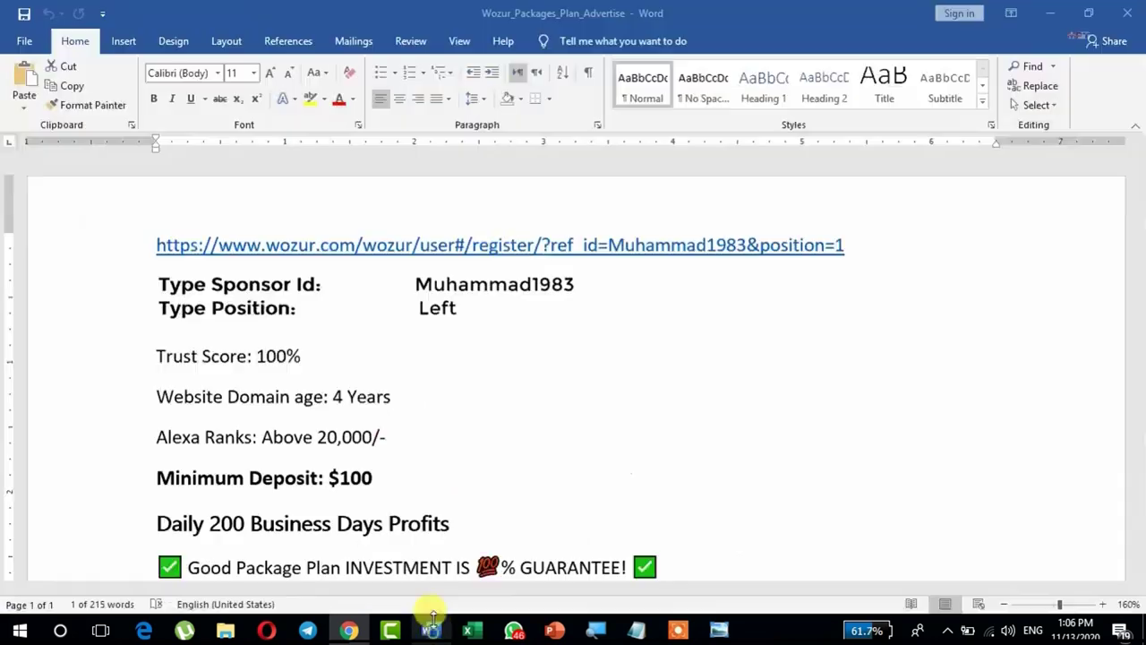
pyautogui.click(72, 84)
pyautogui.click(348, 631)
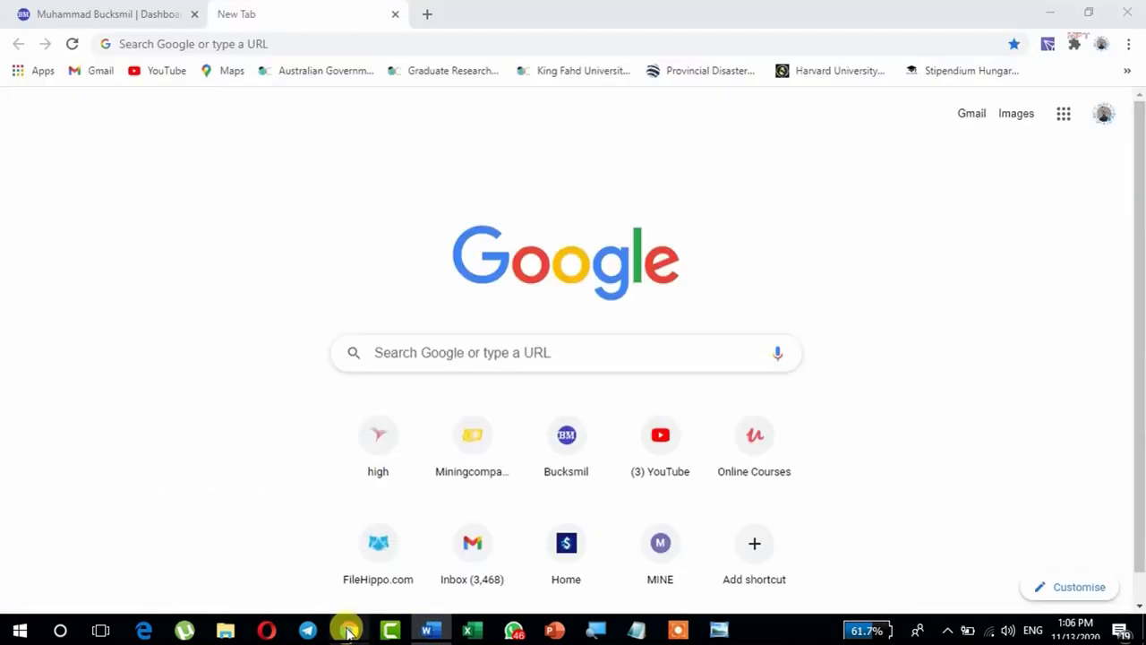
pyautogui.hotkey('ctrl', 'v')
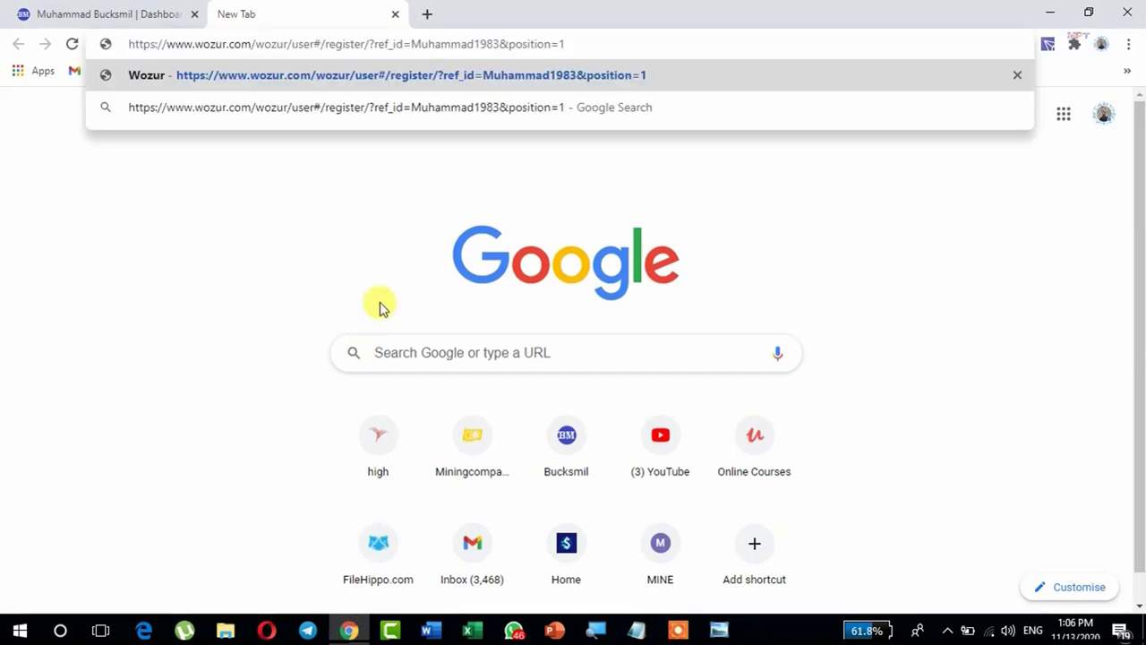
pyautogui.press('Return')
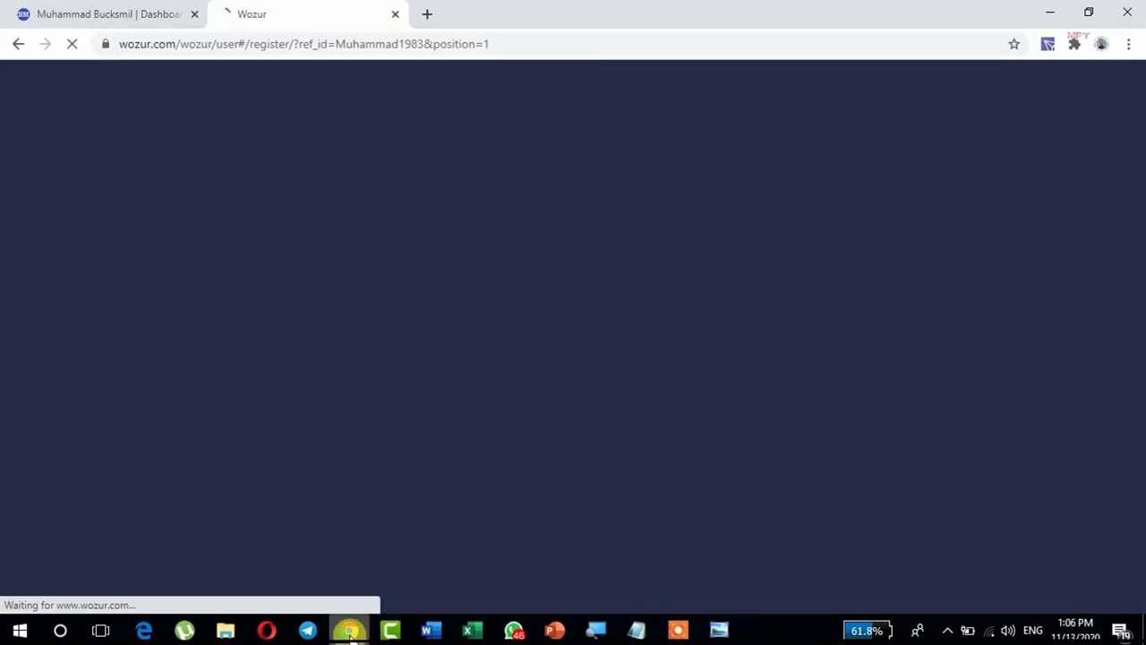
pyautogui.click(430, 631)
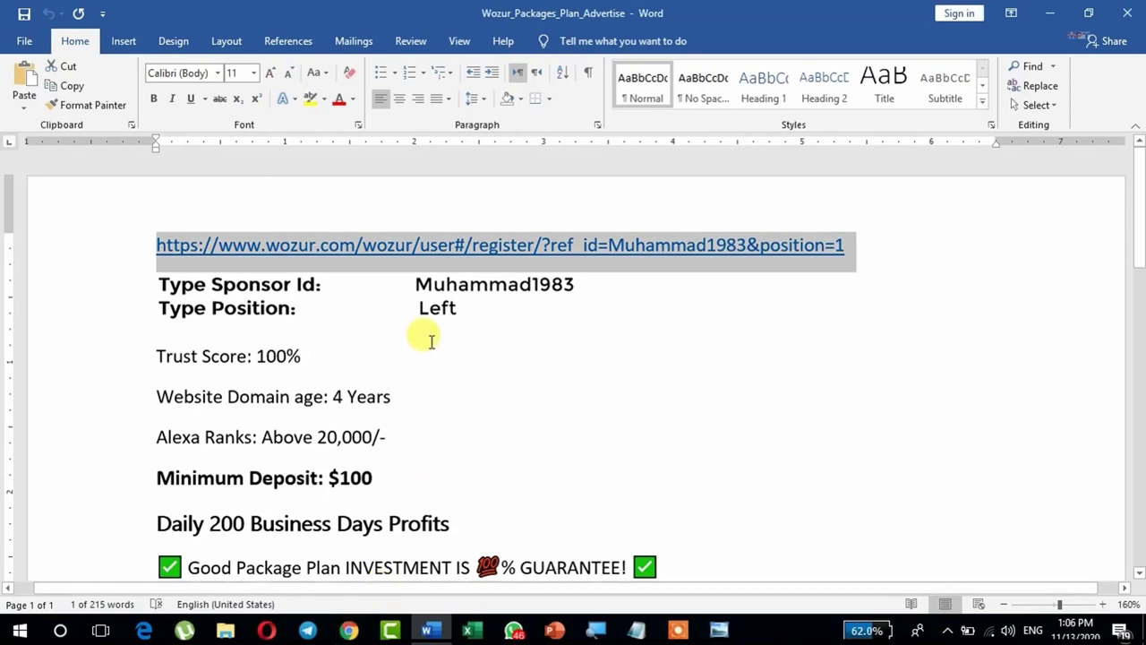
pyautogui.click(416, 285)
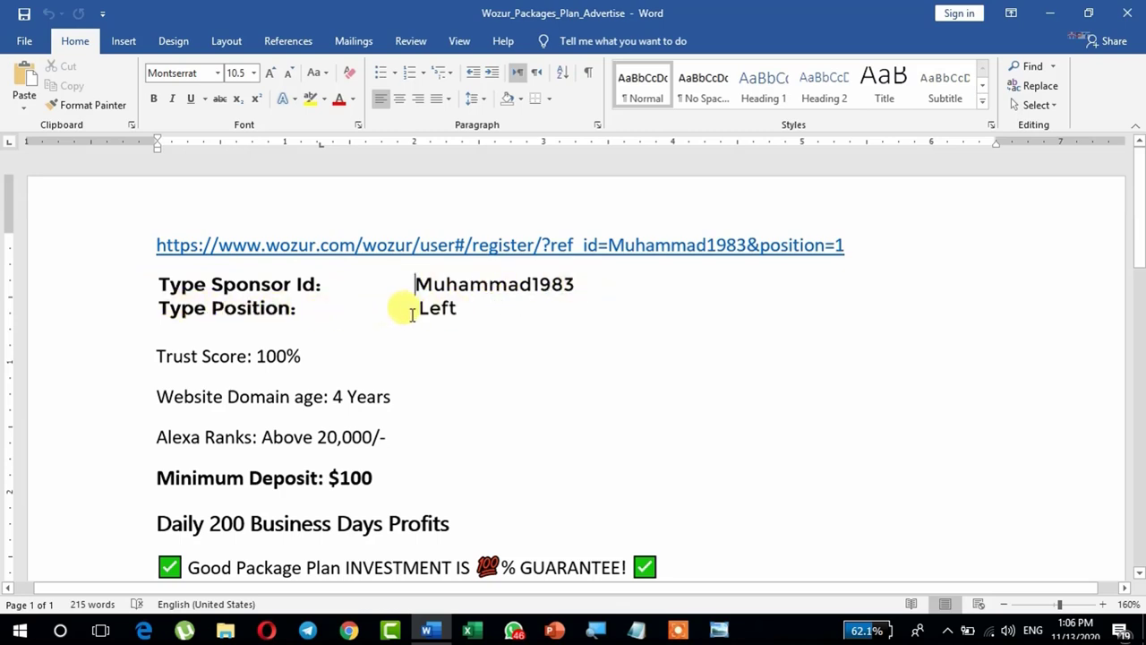
# Step: Review the Wozur Create Account form's Position and sponsor username, then go to the Login page
pyautogui.click(351, 630)
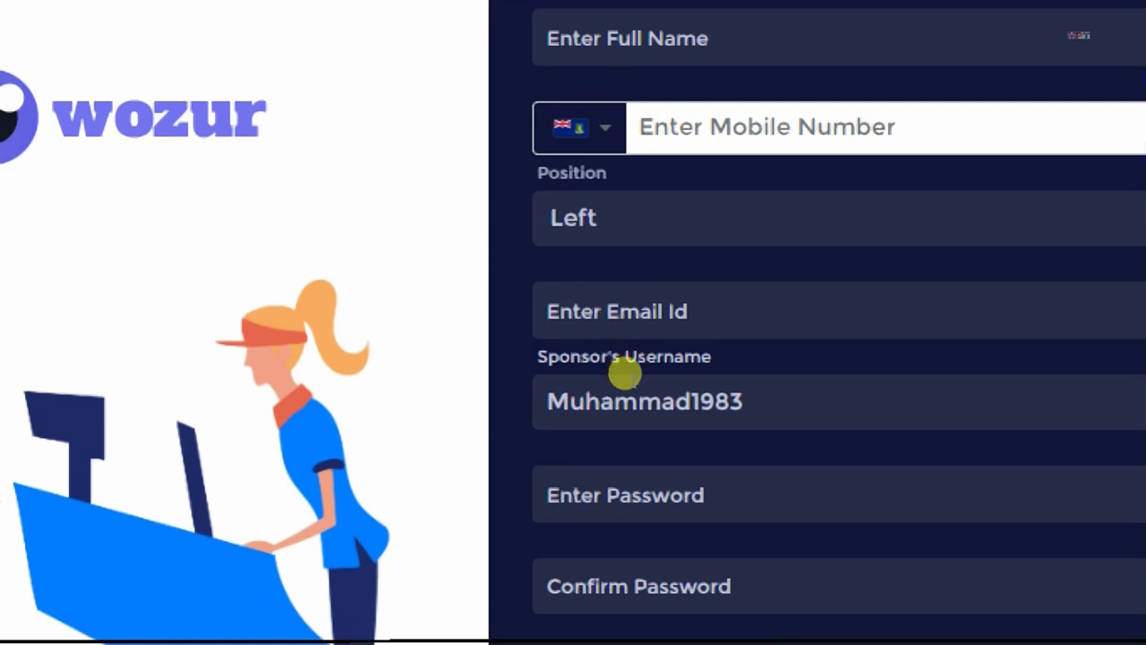
pyautogui.moveTo(712, 366); pyautogui.dragTo(559, 369)
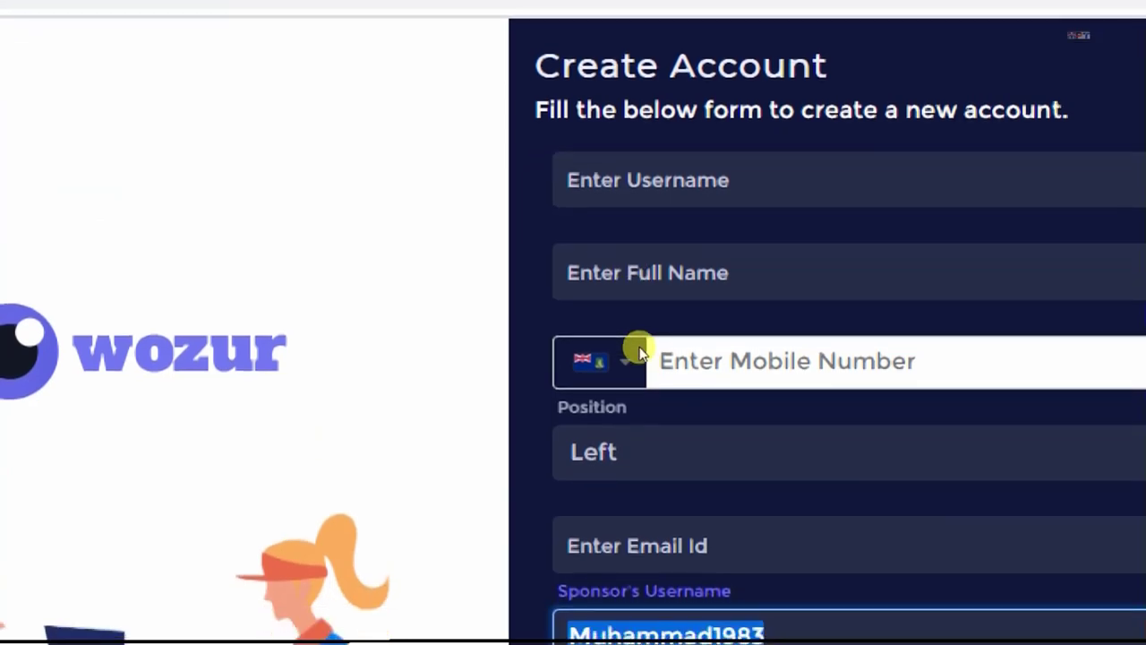
pyautogui.scroll(-3, 686, 420)
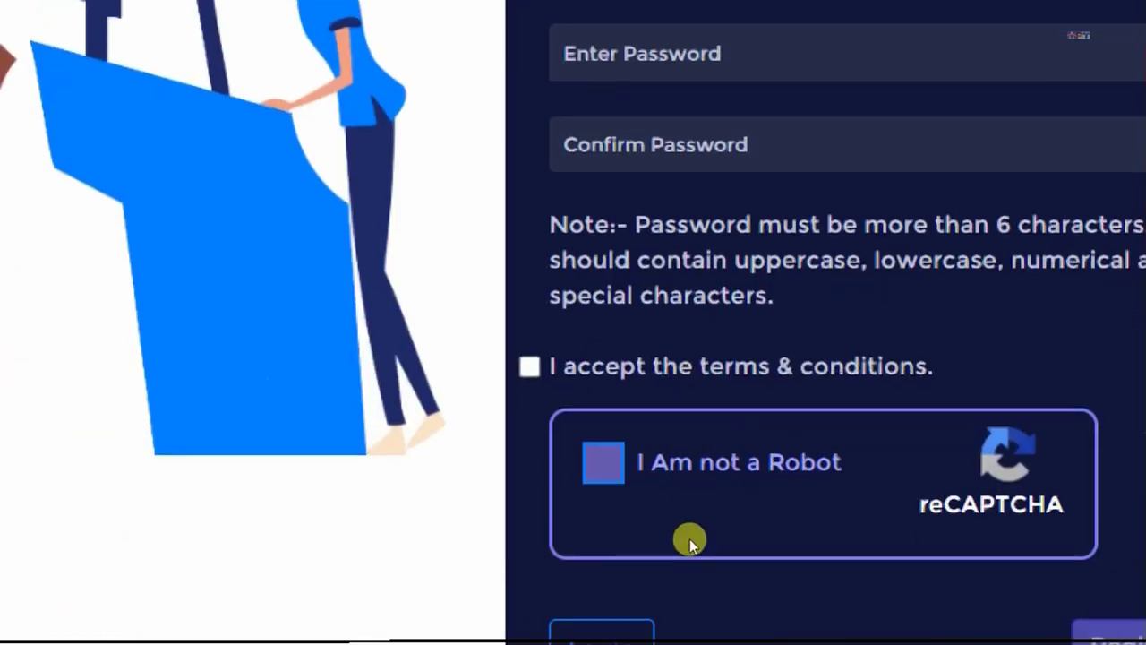
pyautogui.scroll(2, 663, 556)
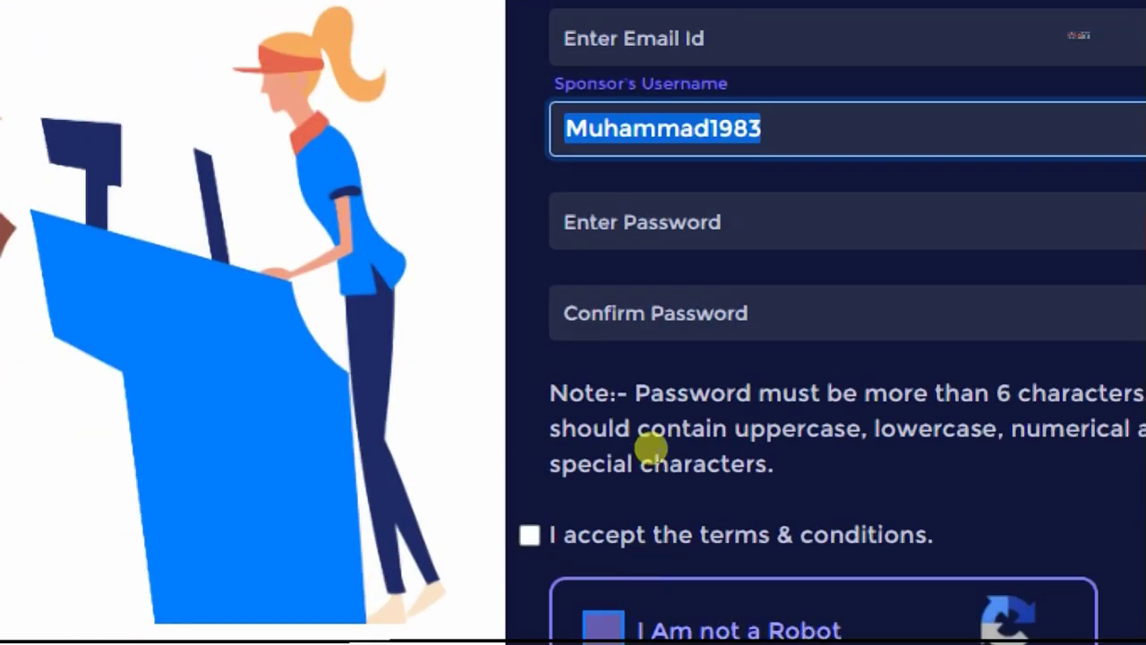
pyautogui.scroll(-2, 657, 528)
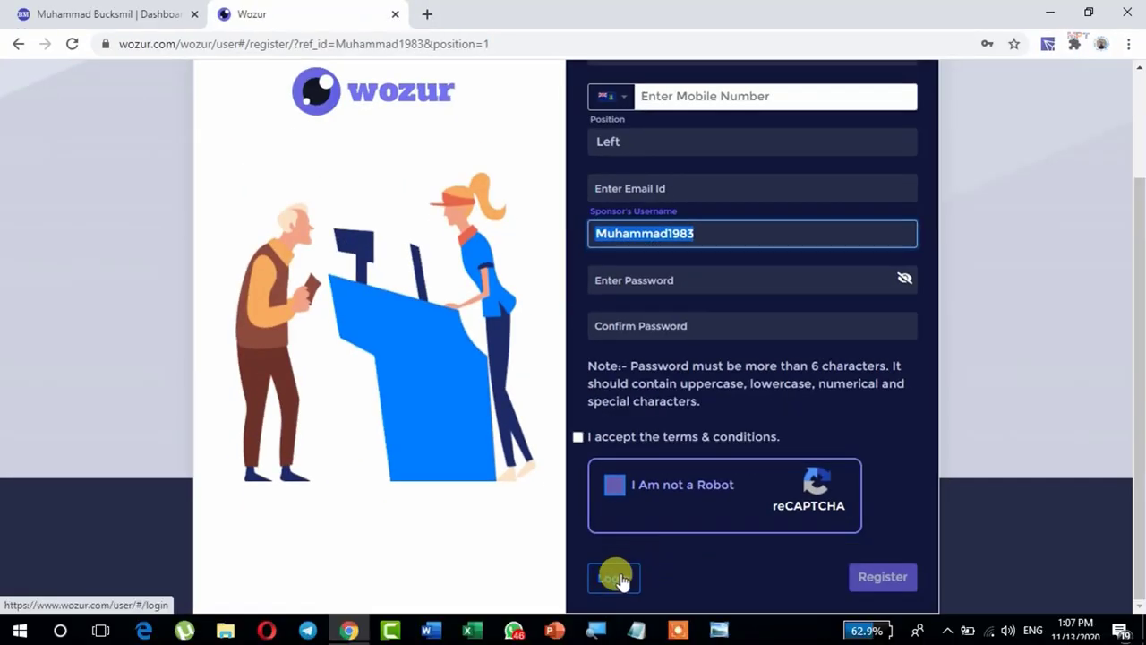
pyautogui.click(598, 637)
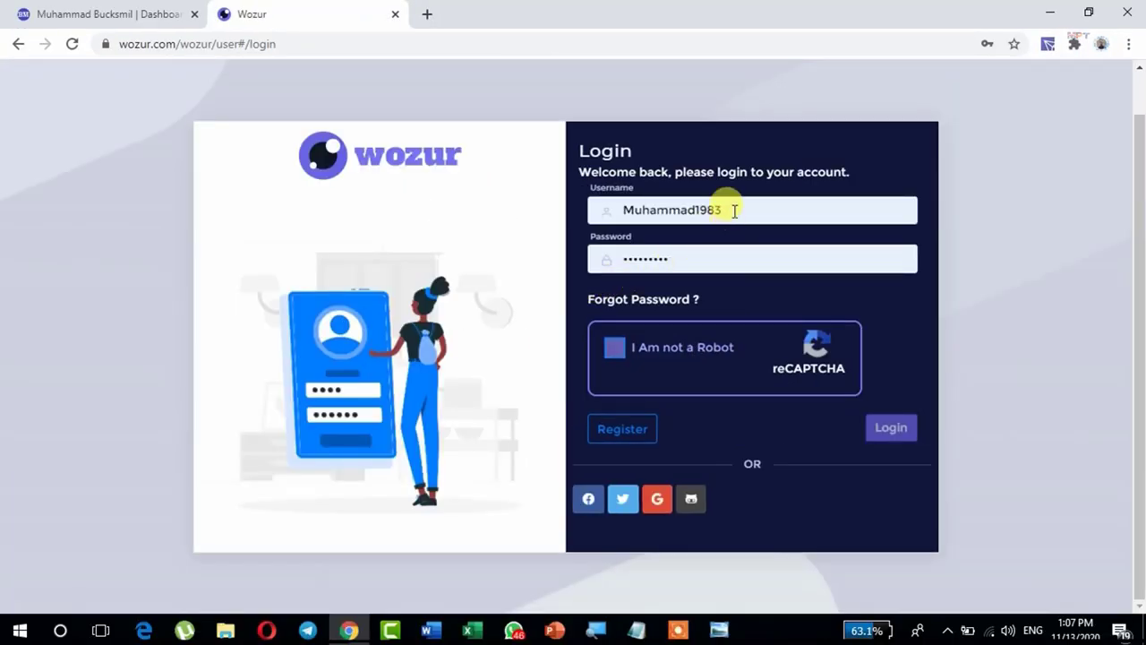
# Step: Fill the Wozur login with a saved username and retyped password, and tick I Am not a Robot
pyautogui.moveTo(734, 211); pyautogui.dragTo(593, 210)
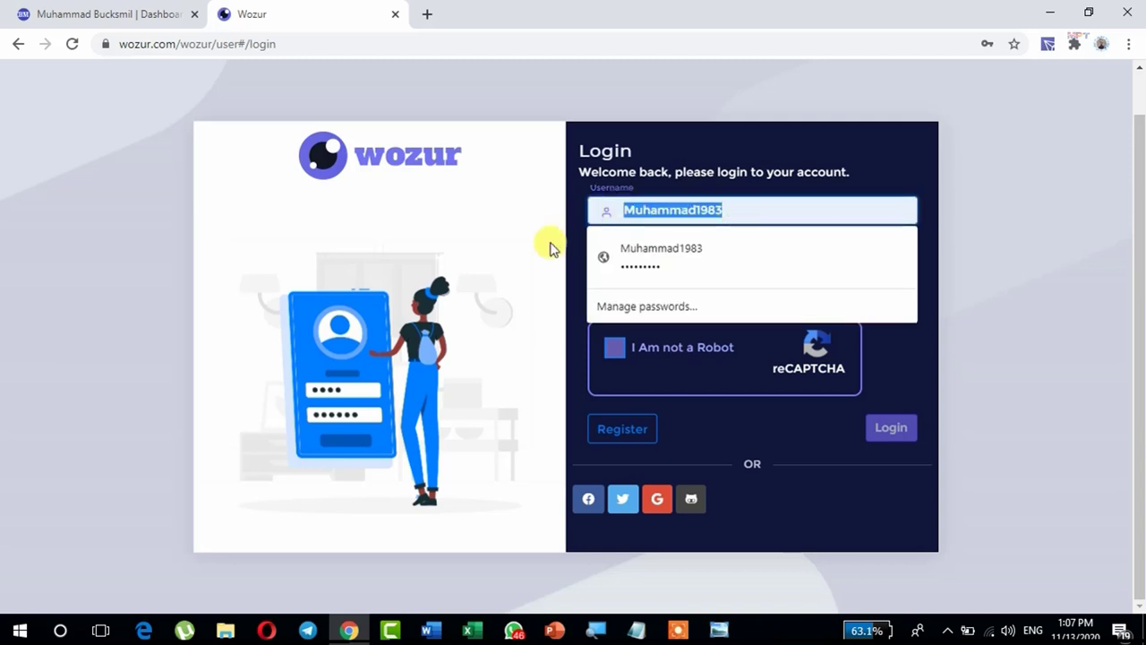
pyautogui.write('Tajamul')
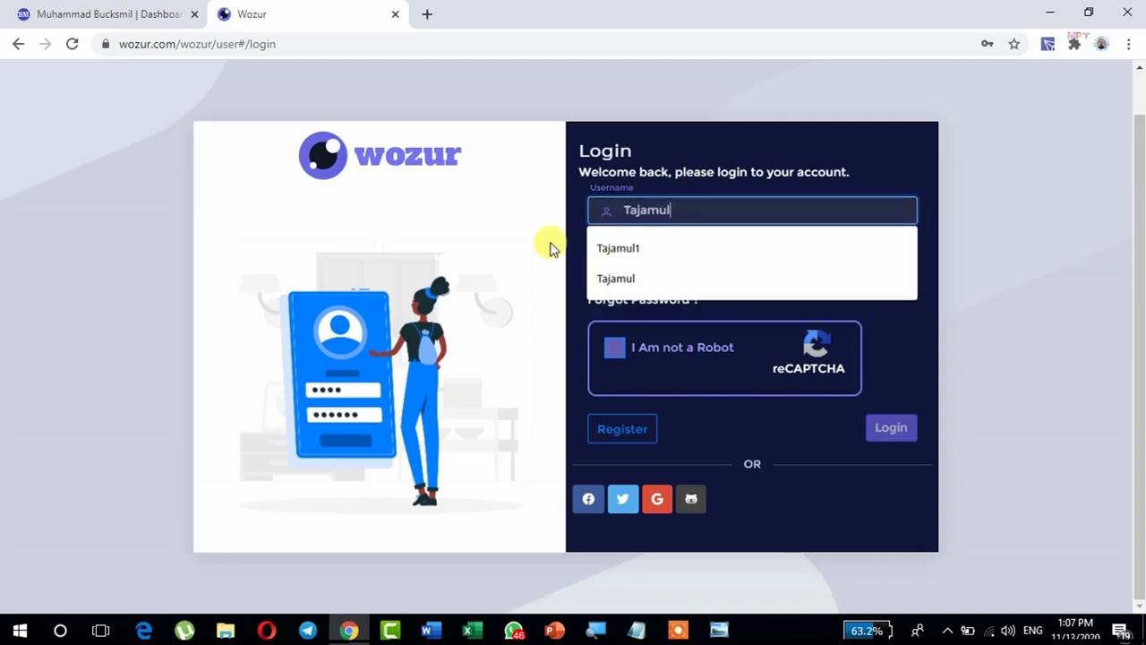
pyautogui.press('Down')
pyautogui.press('Return')
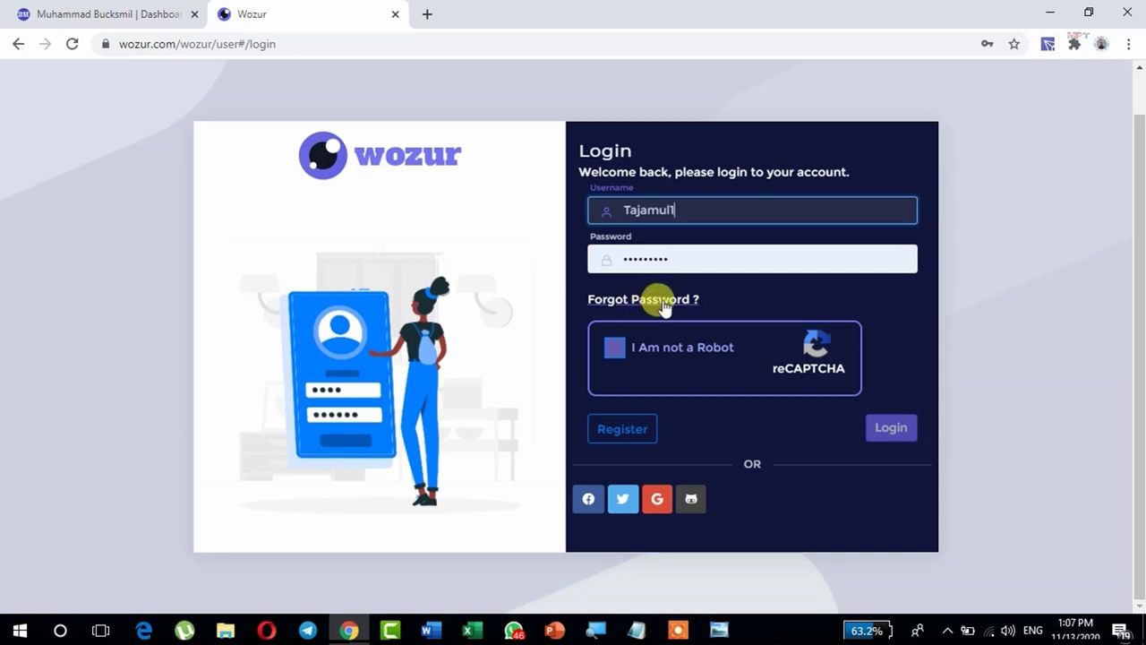
pyautogui.moveTo(683, 259); pyautogui.dragTo(576, 259)
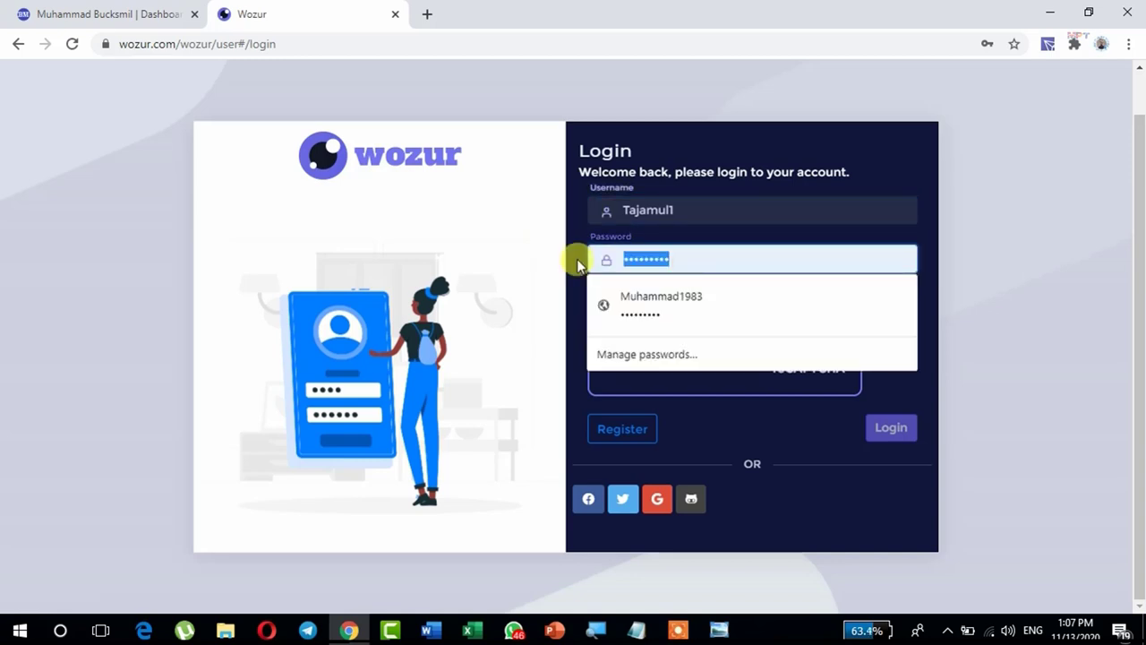
pyautogui.write('********')
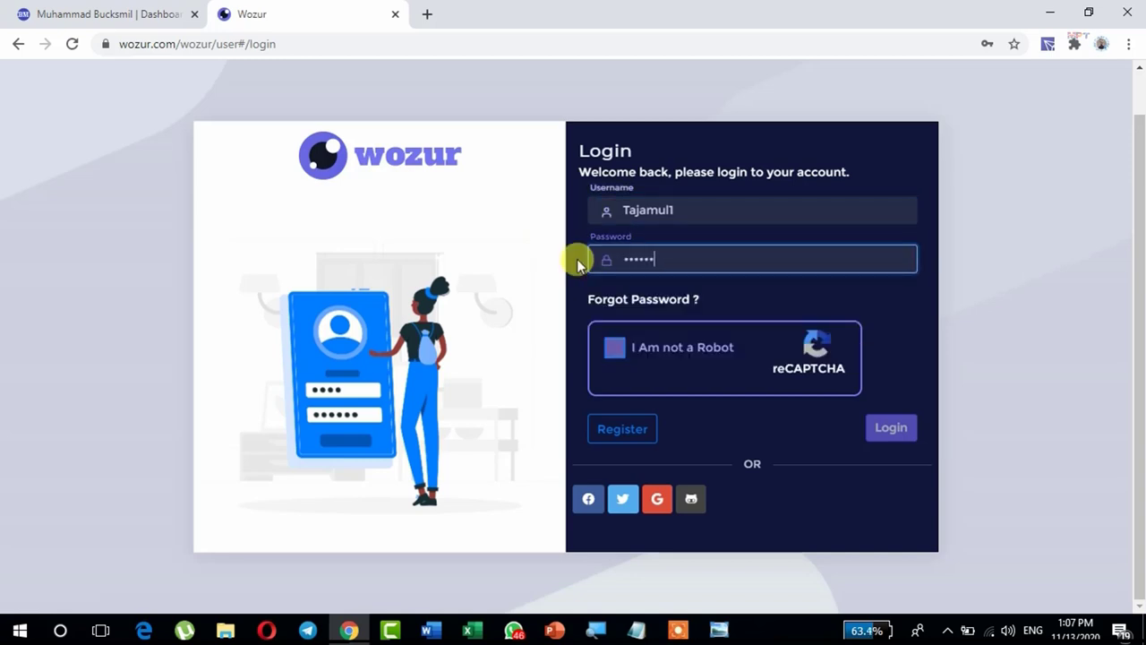
pyautogui.click(615, 348)
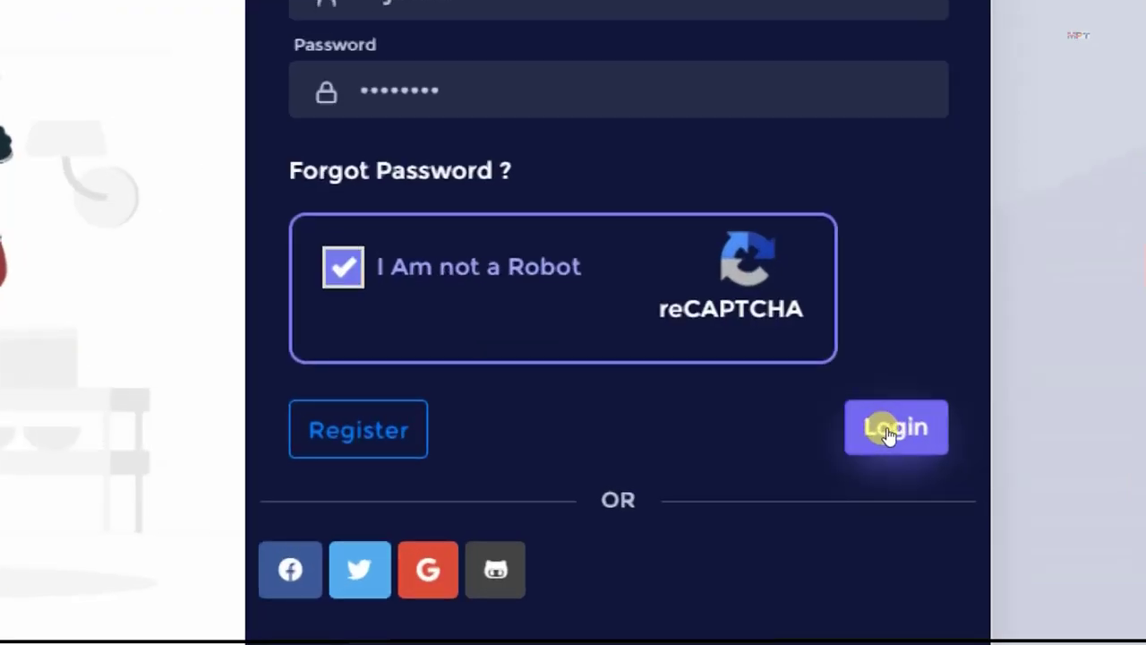
# Step: Sign in to Wozur, dismiss Chrome's save-password prompt, and review the all-$0 dashboard
pyautogui.click(890, 434)
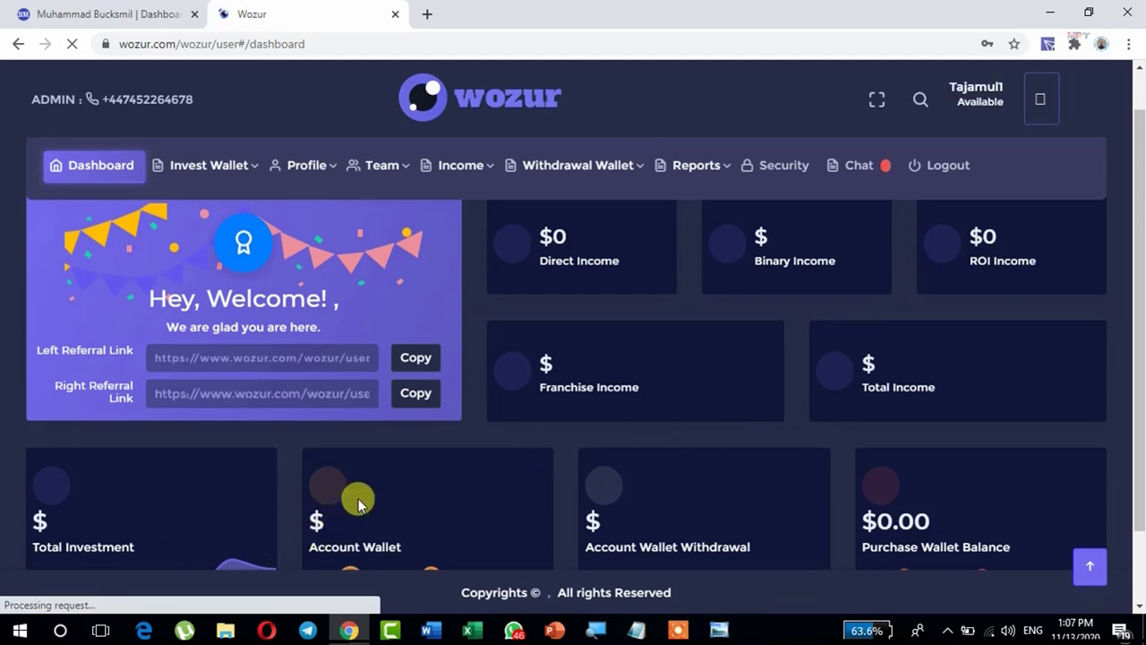
pyautogui.scroll(-1, 318, 497)
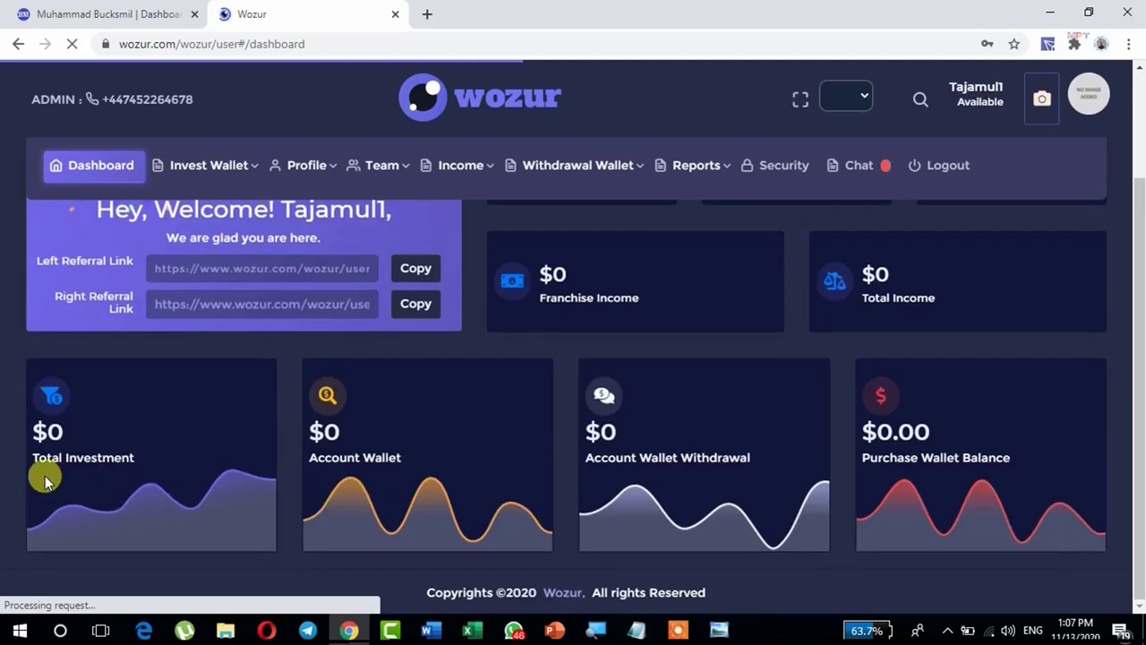
pyautogui.scroll(-1, 49, 479)
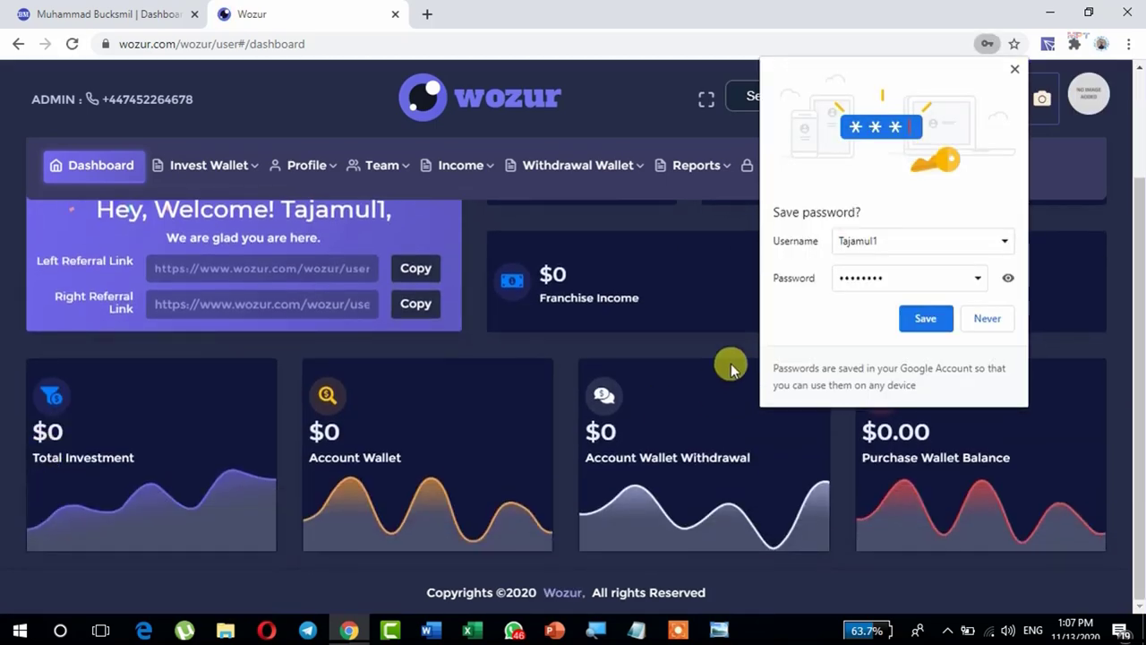
pyautogui.click(1016, 72)
pyautogui.scroll(1, 63, 464)
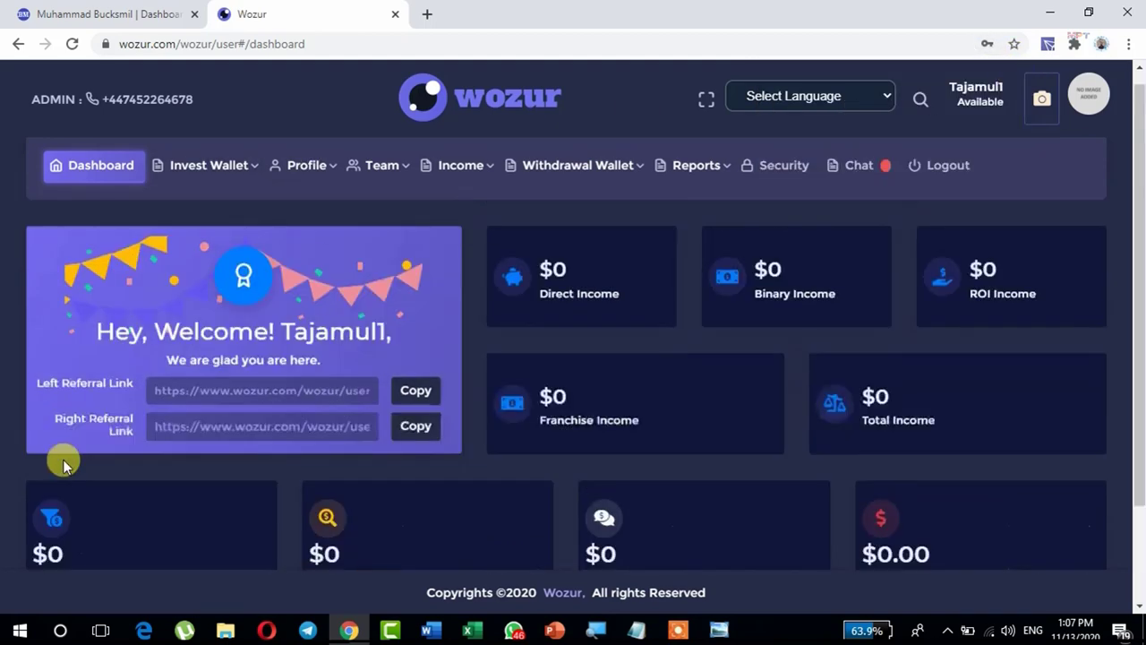
pyautogui.scroll(-1, 233, 492)
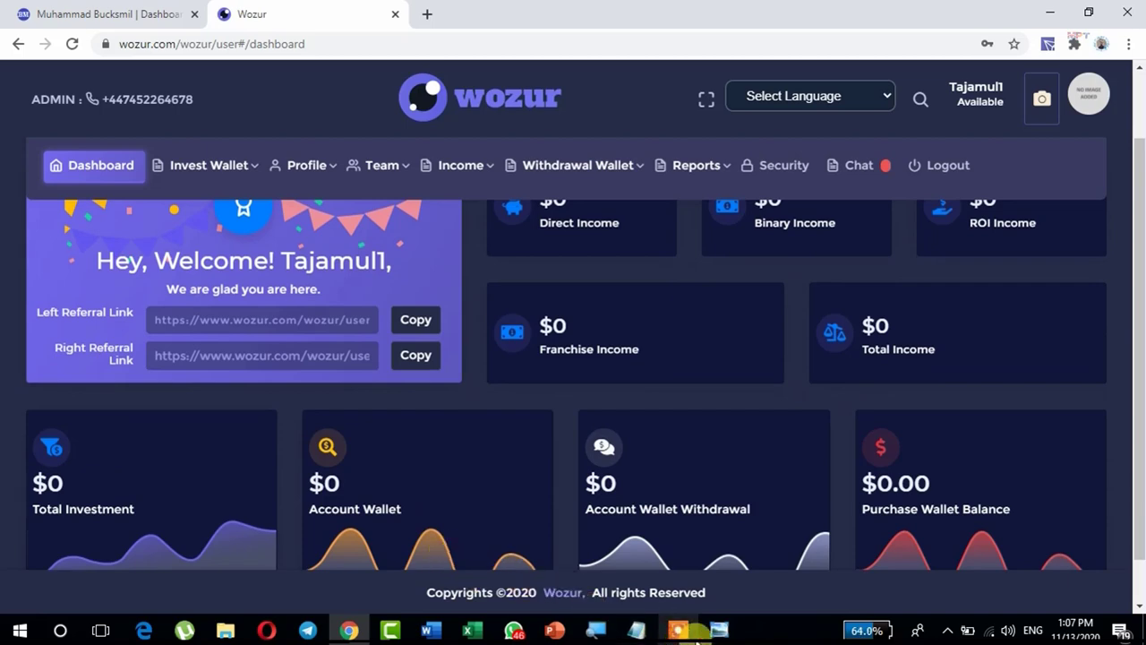
# Step: View the payment methods image, then return to the Wozur packages document in Word
pyautogui.click(719, 629)
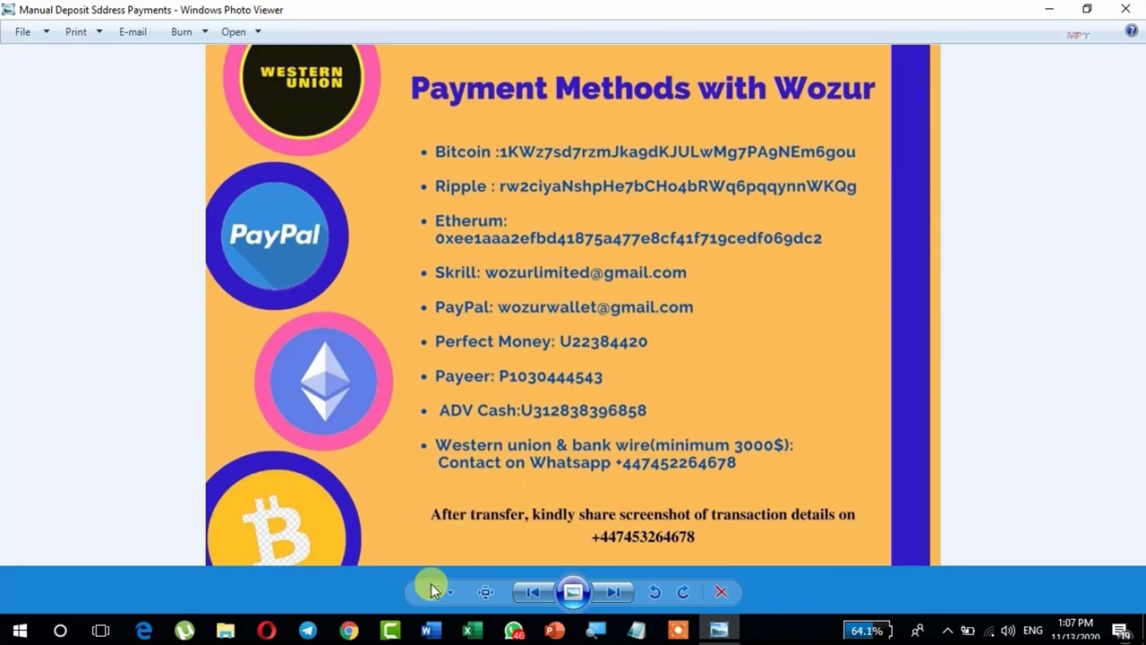
pyautogui.click(427, 629)
pyautogui.scroll(-3, 433, 487)
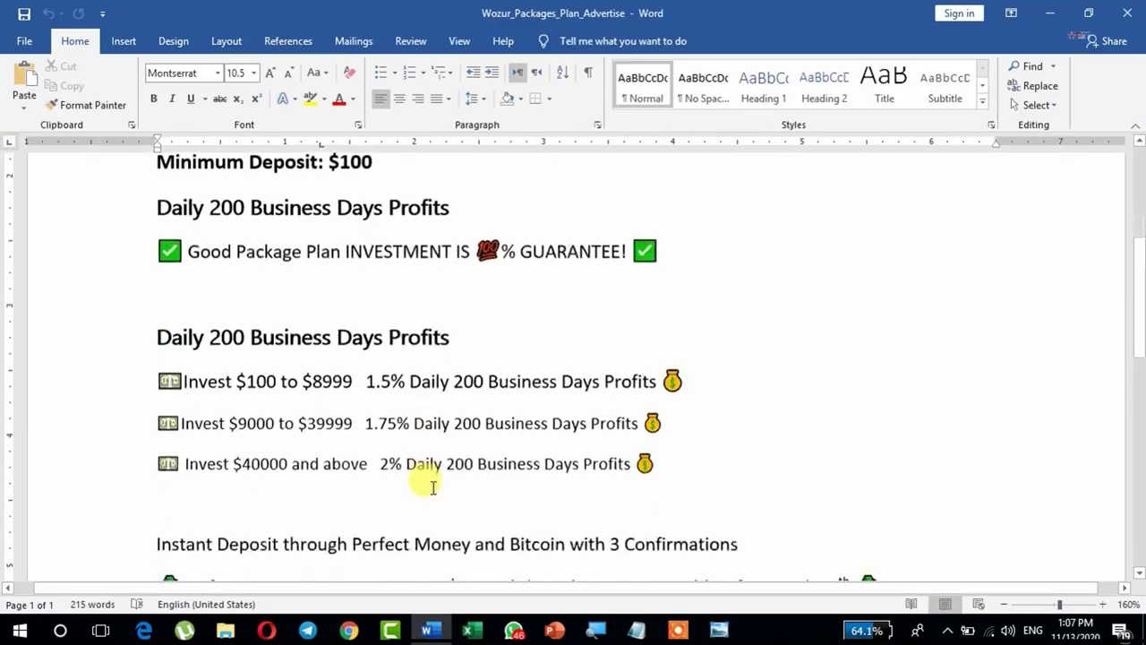
# Step: Read the Word packages document down to the screenshot-proof instructions, then switch to the WhatsApp chat
pyautogui.scroll(-5, 433, 486)
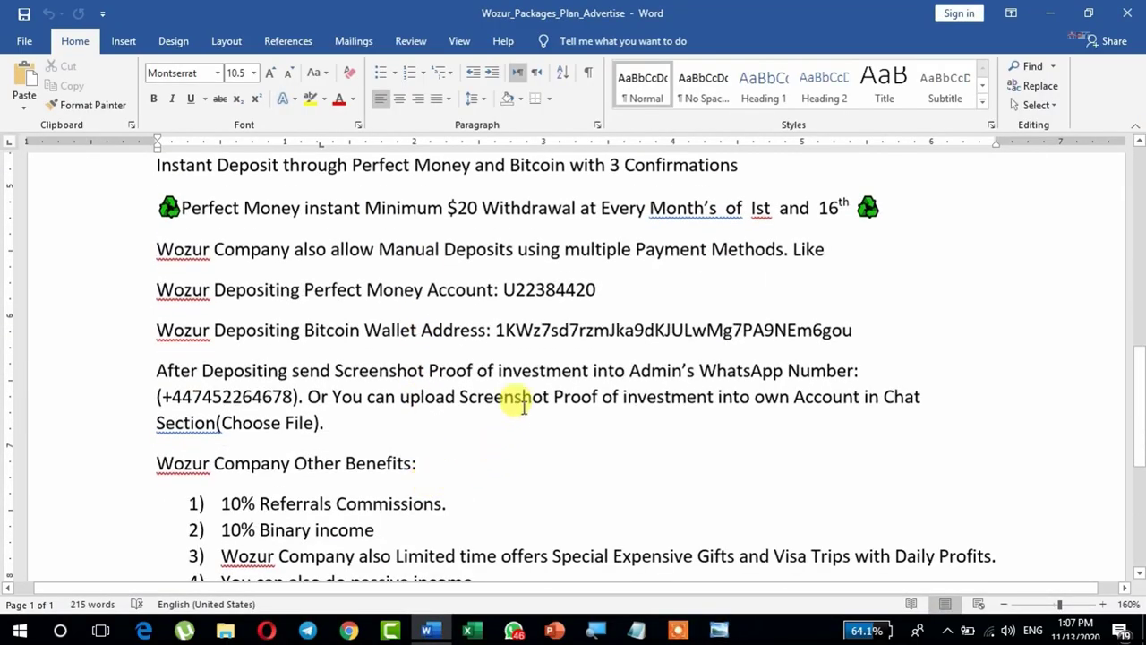
pyautogui.scroll(-3, 523, 386)
pyautogui.scroll(2, 518, 378)
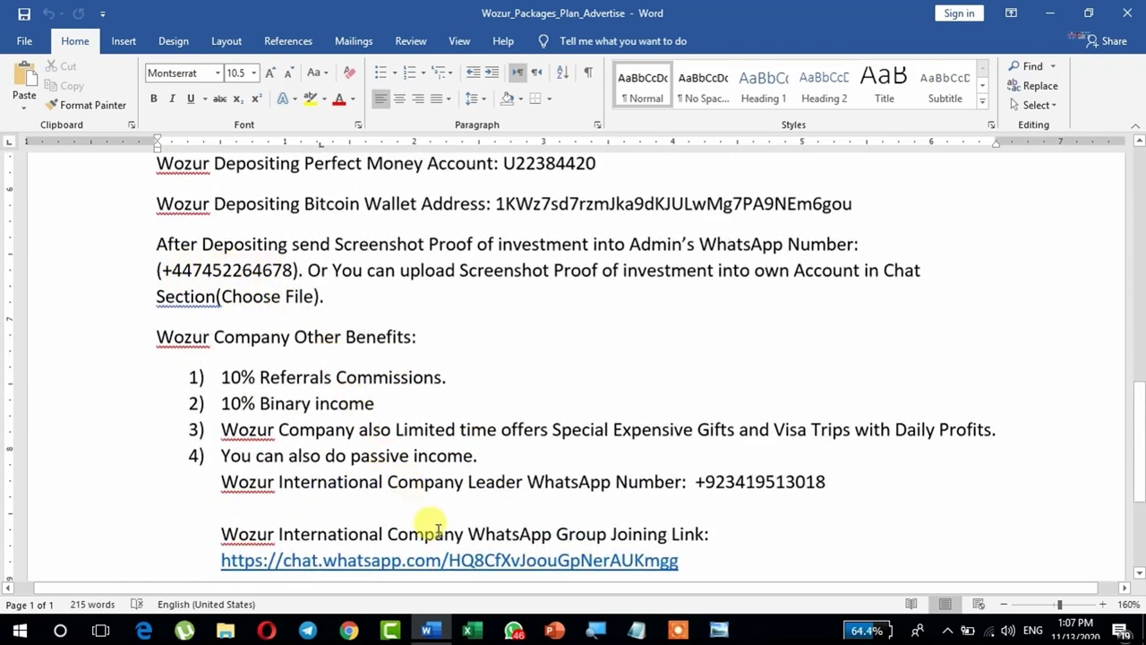
pyautogui.click(510, 631)
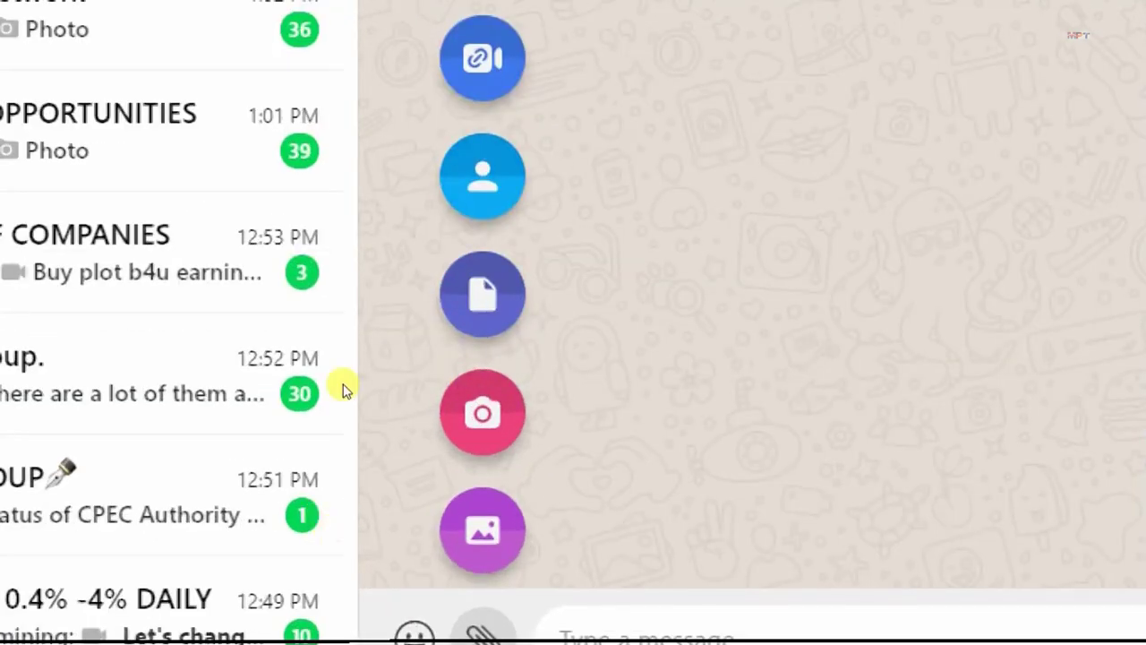
# Step: Open the chat's file picker and navigate to the Pictures > Screenshots folder
pyautogui.click(452, 304)
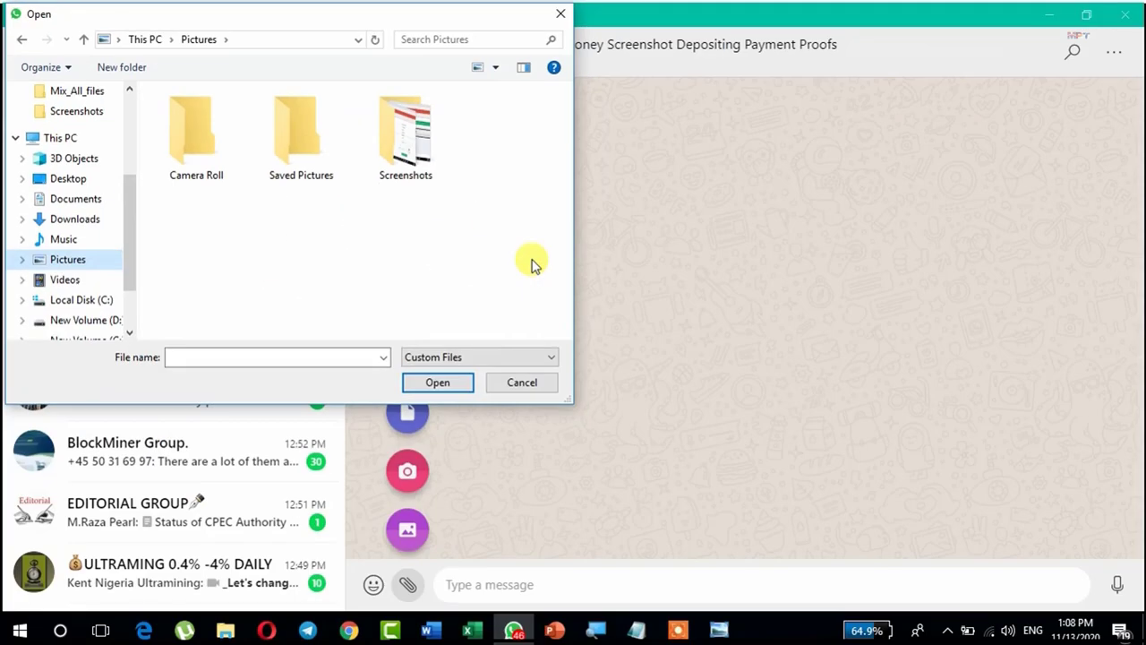
pyautogui.click(428, 152)
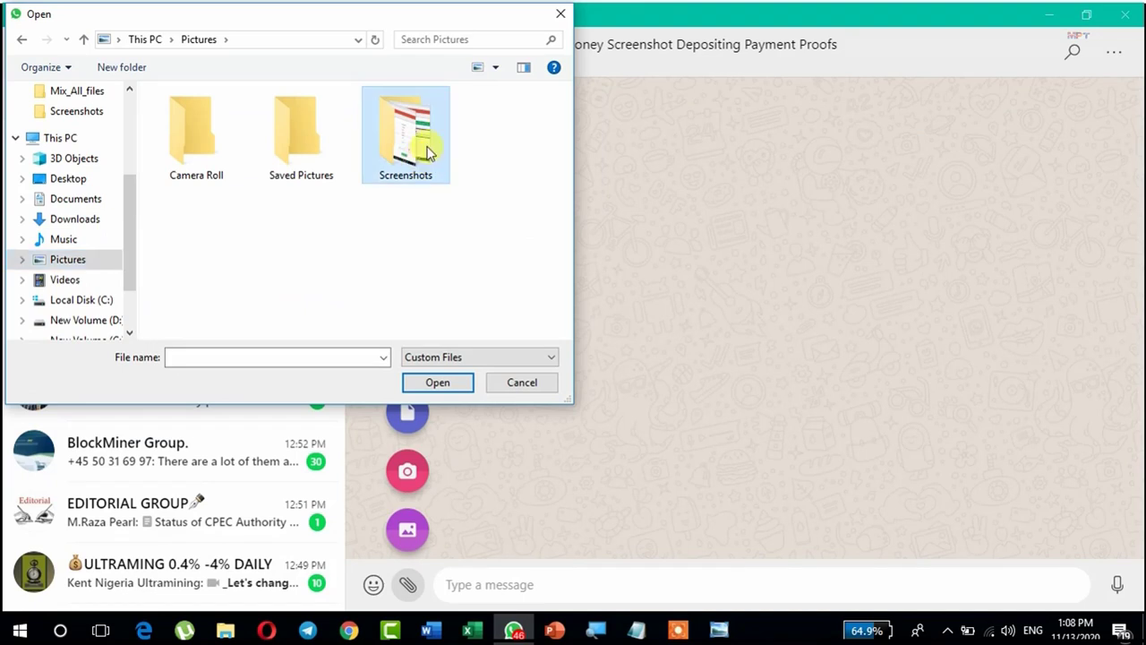
pyautogui.click(438, 382)
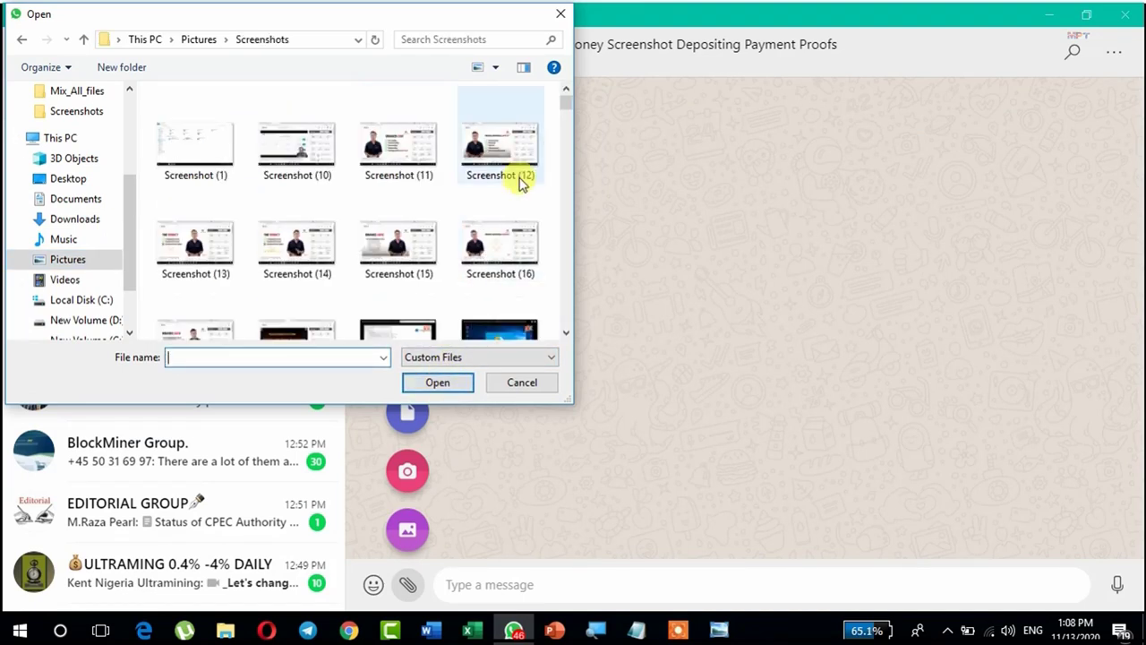
pyautogui.moveTo(564, 107); pyautogui.dragTo(564, 345)
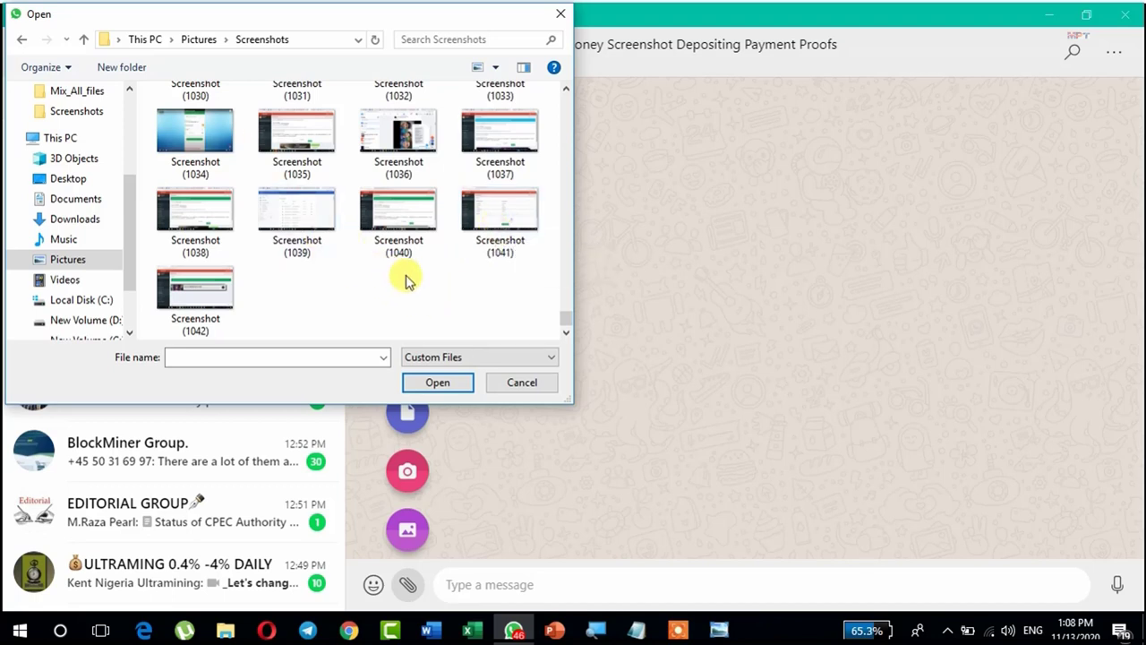
# Step: Select Screenshot (1041) and Screenshot (1042) and attach them to the chat
pyautogui.press('Home')
pyautogui.press('Down')
pyautogui.press('Down')
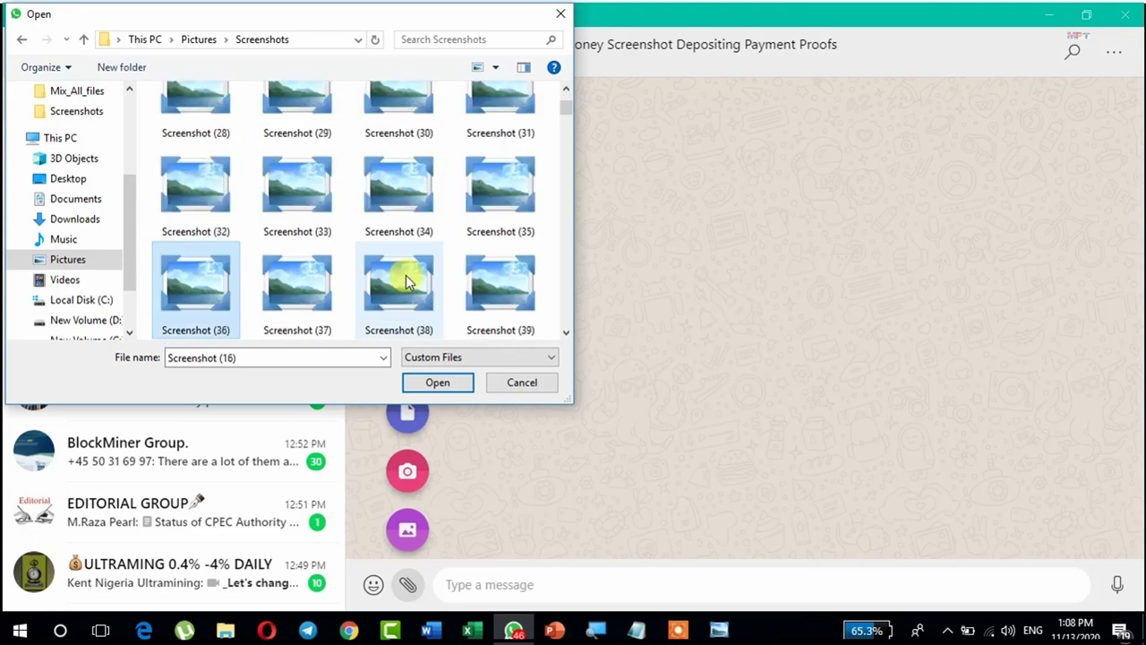
pyautogui.press('Down')
pyautogui.press('Down')
pyautogui.press('Down')
pyautogui.press('Down')
pyautogui.press('Down')
pyautogui.press('Down')
pyautogui.press('Down')
pyautogui.press('Down')
pyautogui.press('Down')
pyautogui.press('Down')
pyautogui.press('Down')
pyautogui.press('Down')
pyautogui.press('Down')
pyautogui.press('Down')
pyautogui.press('Down')
pyautogui.press('Down')
pyautogui.press('End')
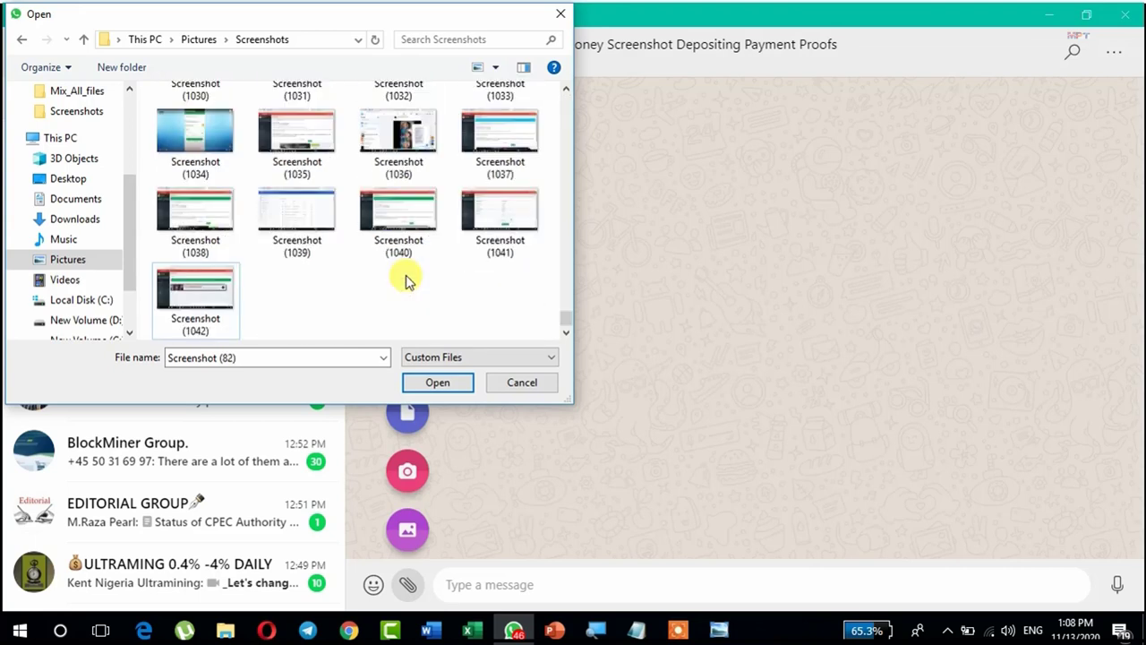
pyautogui.press('Up')
pyautogui.press('Up')
pyautogui.press('Down')
pyautogui.press('Right')
pyautogui.press('Right')
pyautogui.press('Right')
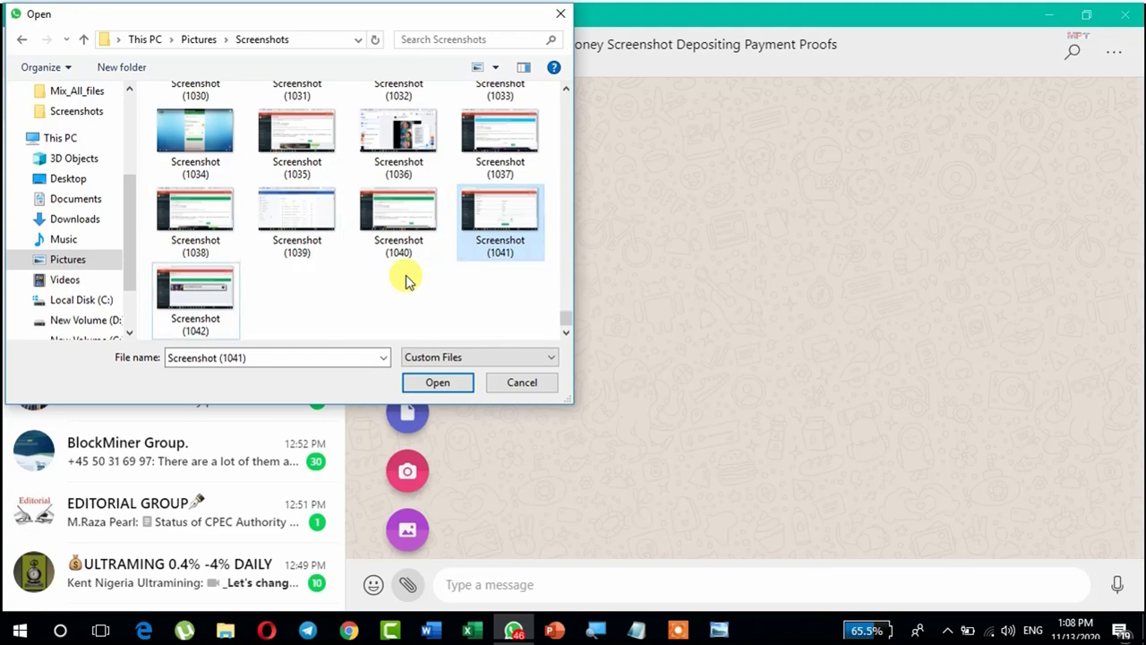
pyautogui.hotkey('shift', 'Right')
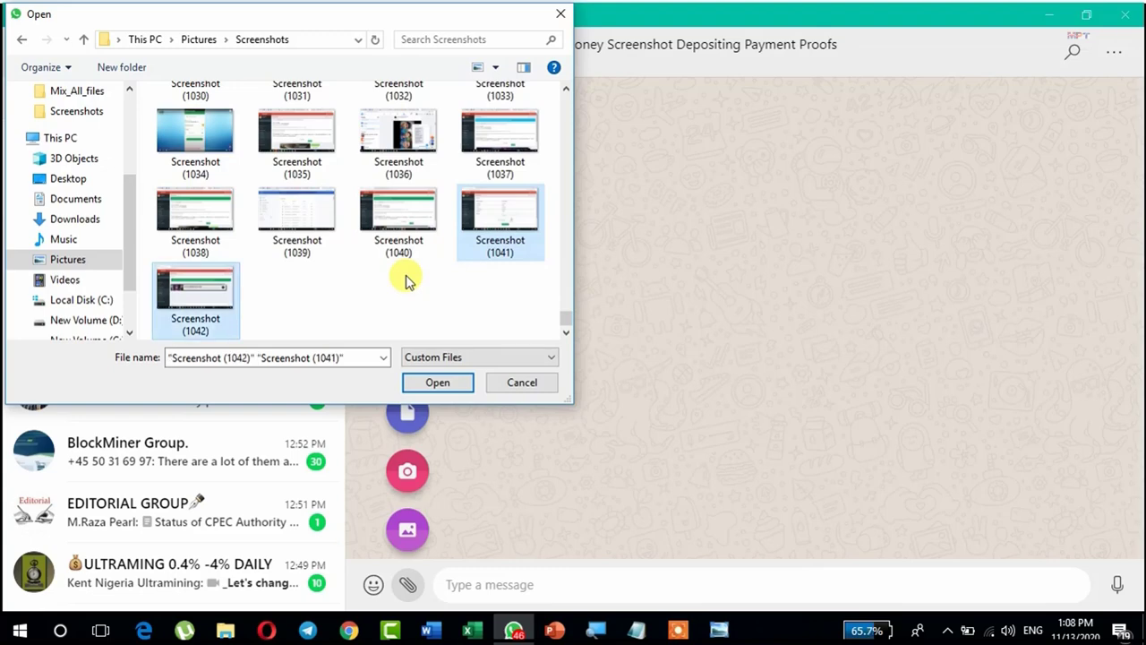
pyautogui.click(438, 382)
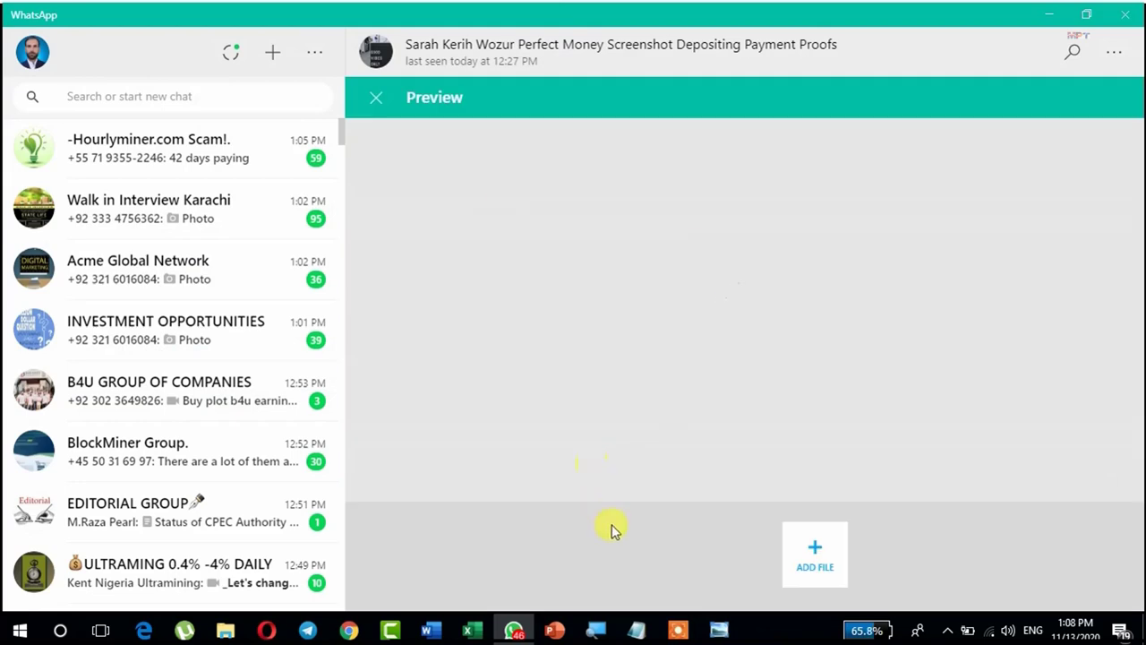
# Step: Caption 'This is my Referral Account:' followed by the username and e-mail copied from the notes
pyautogui.click(637, 629)
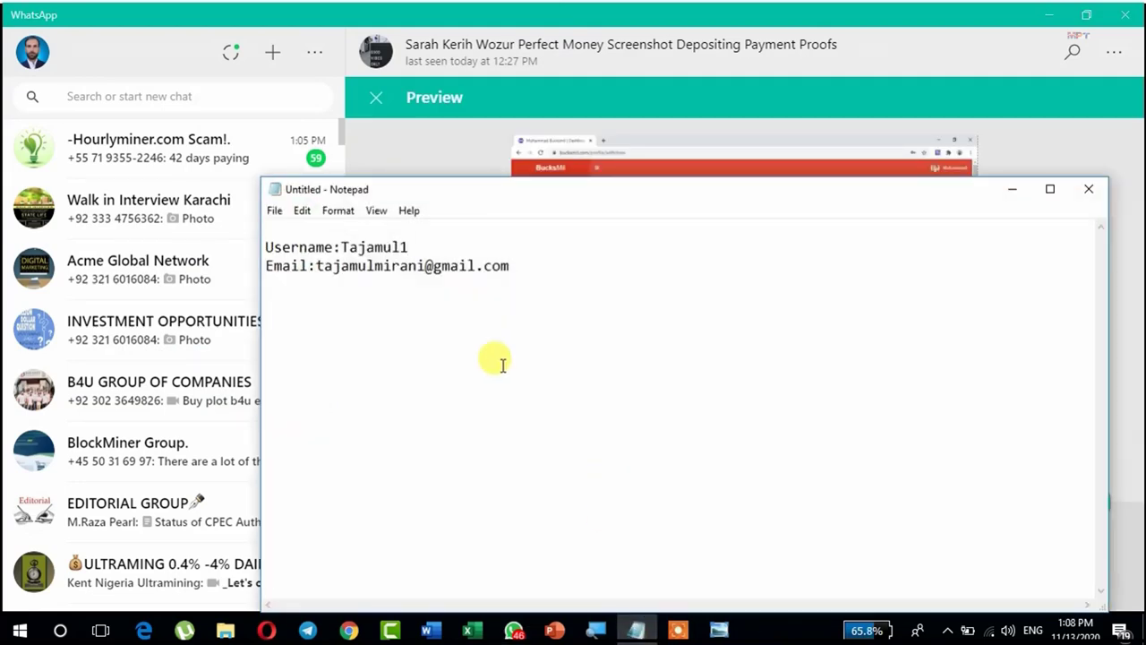
pyautogui.hotkey('ctrl', 'a')
pyautogui.hotkey('ctrl', 'c')
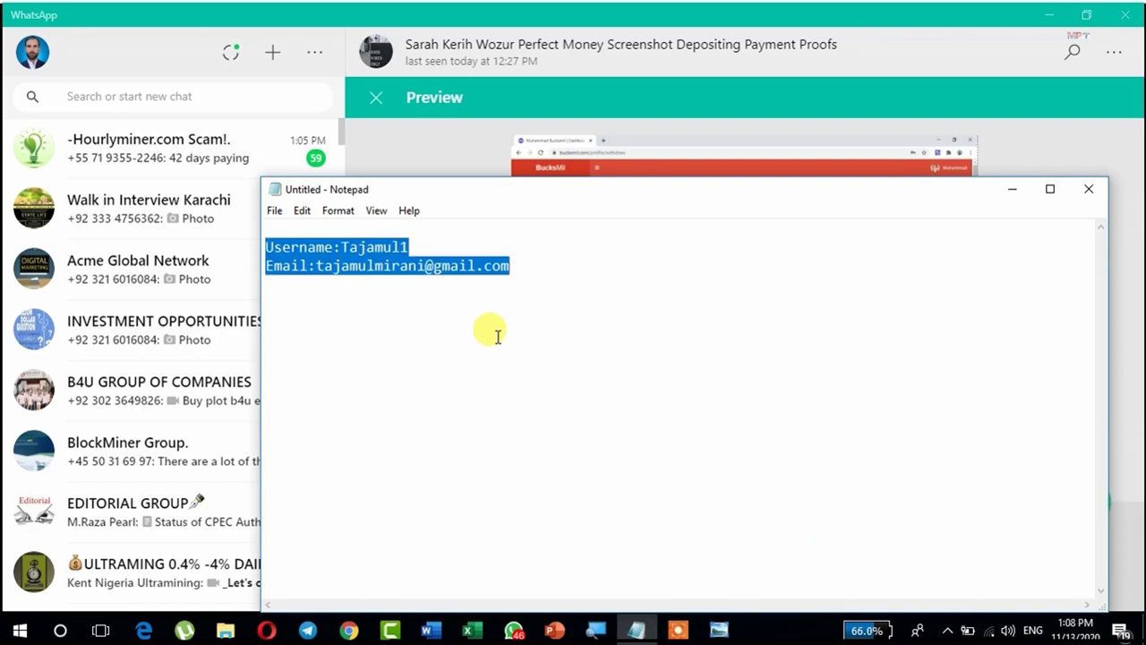
pyautogui.click(1013, 195)
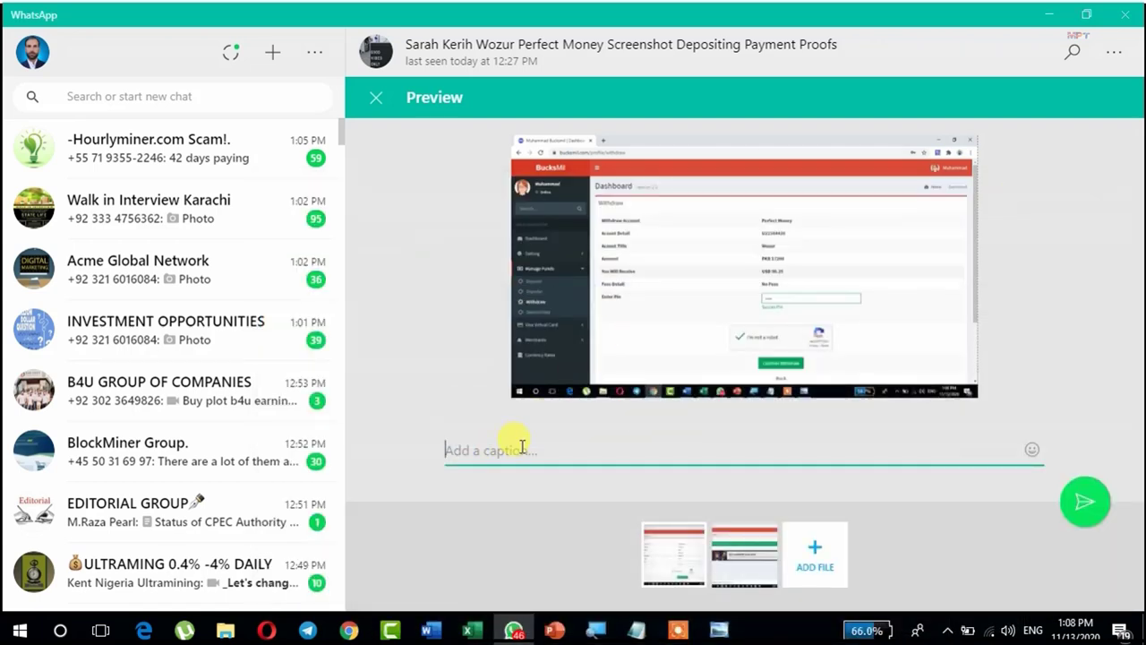
pyautogui.write('This is ')
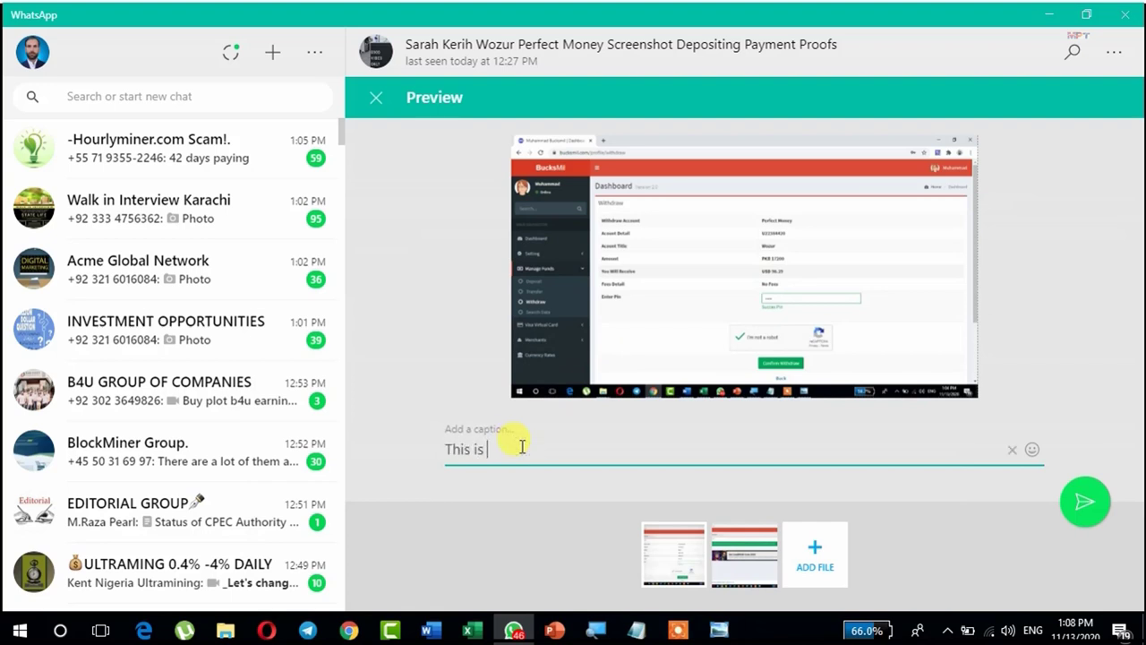
pyautogui.write('my Referral Account')
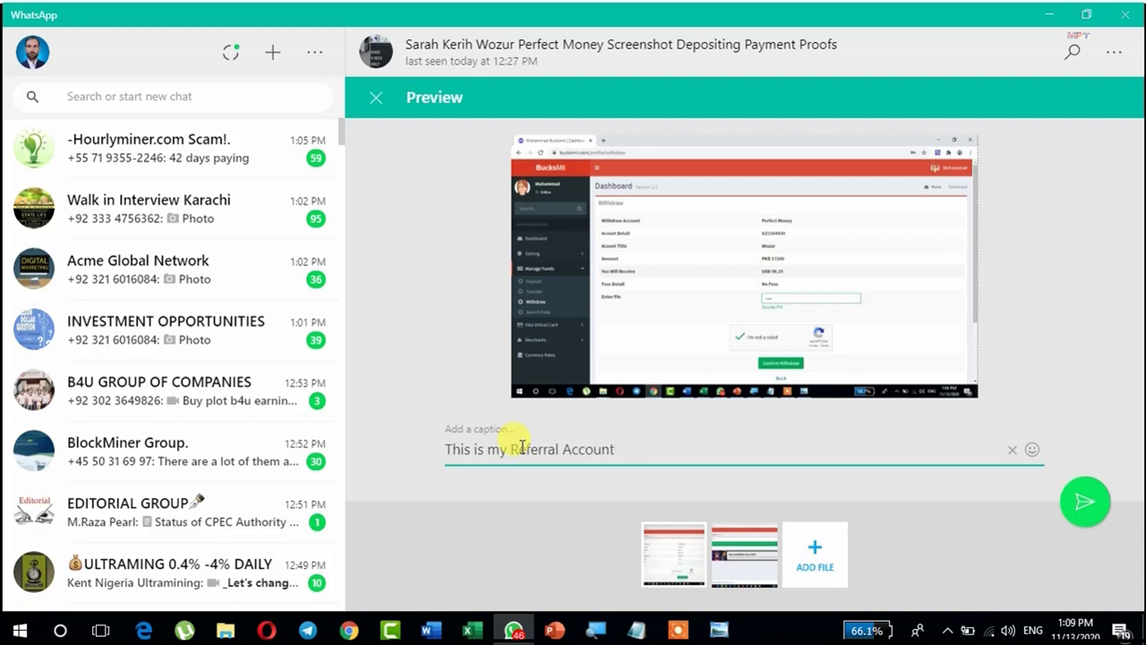
pyautogui.write(':')
pyautogui.hotkey('ctrl', 'v')
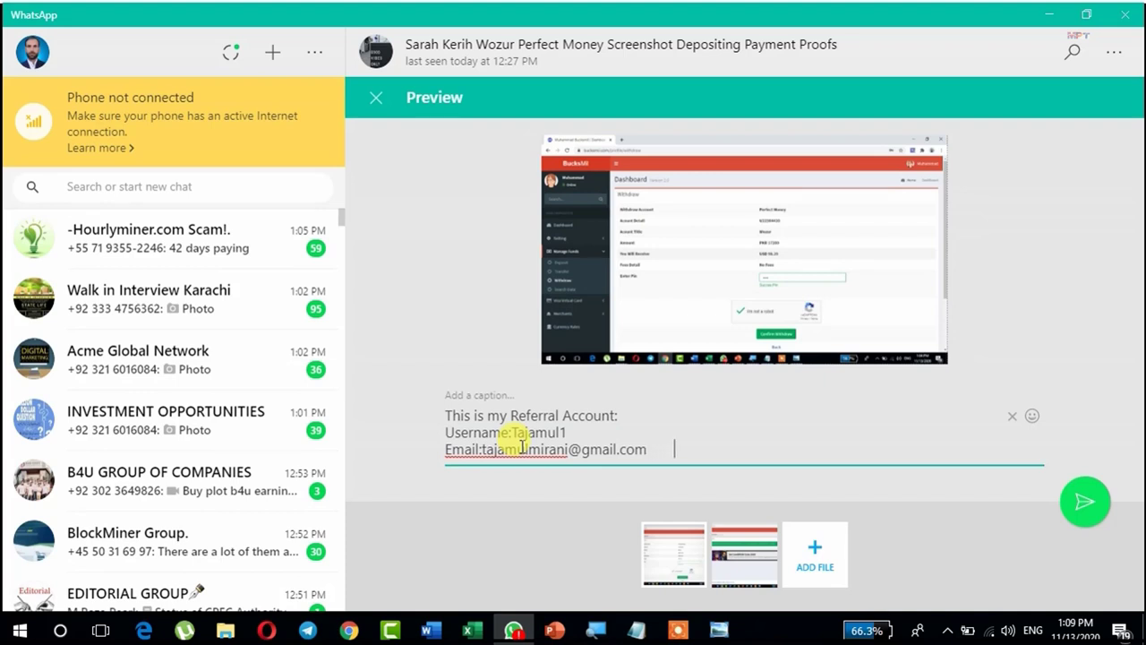
# Step: Add 'Please Activate it now $100 Package Plan. Franchise: Ukraine. Thanks' to the first caption line
pyautogui.press('Up')
pyautogui.write('Please Activate')
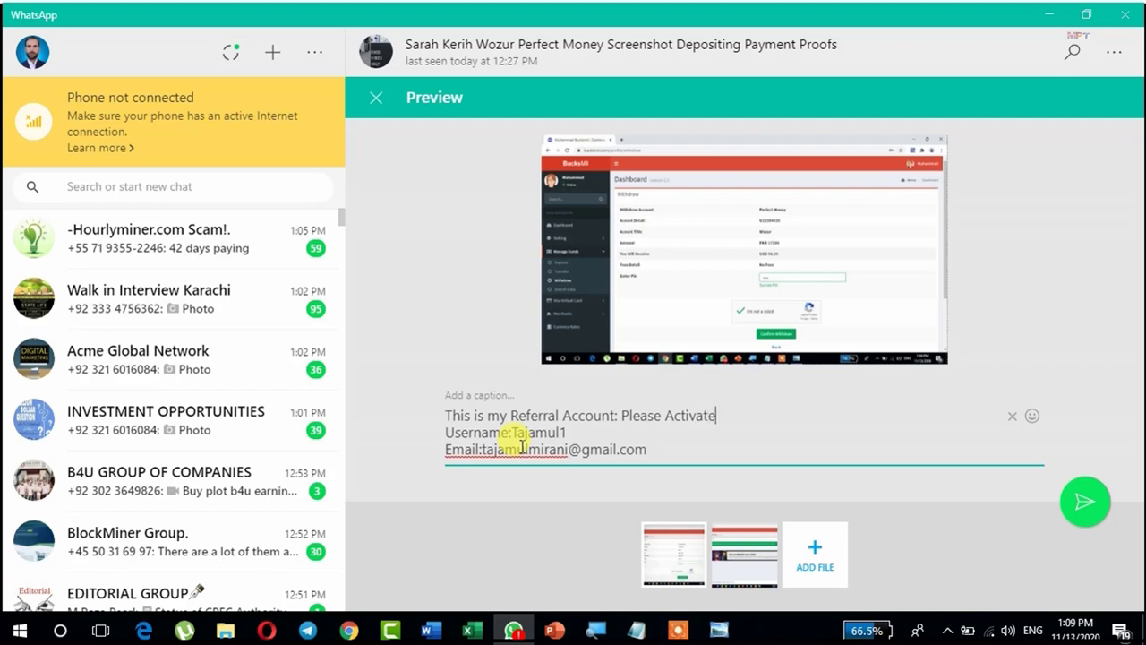
pyautogui.write(' it now $100 Package Pla')
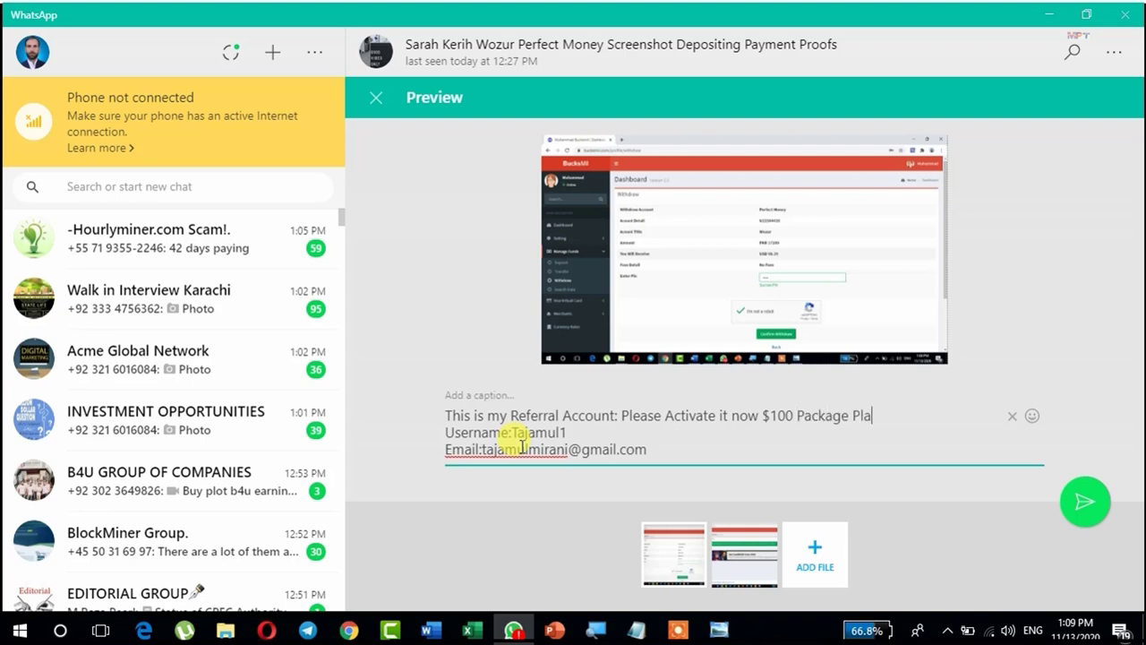
pyautogui.write('n. Thanks')
pyautogui.click(887, 416)
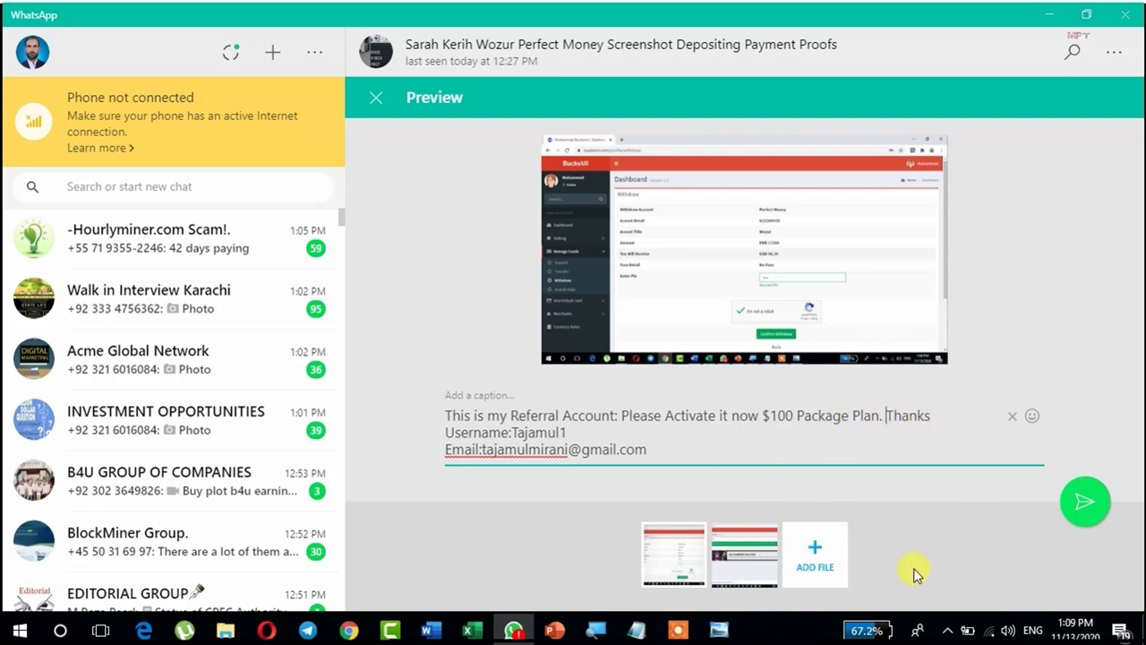
pyautogui.write('Franchias')
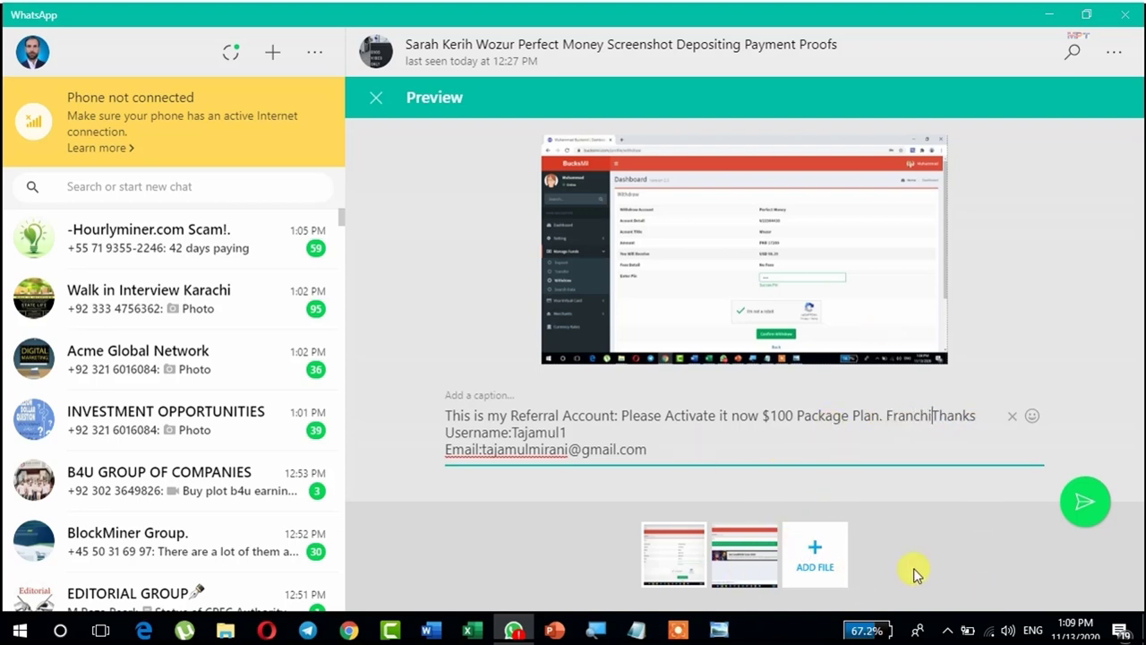
pyautogui.write('e')
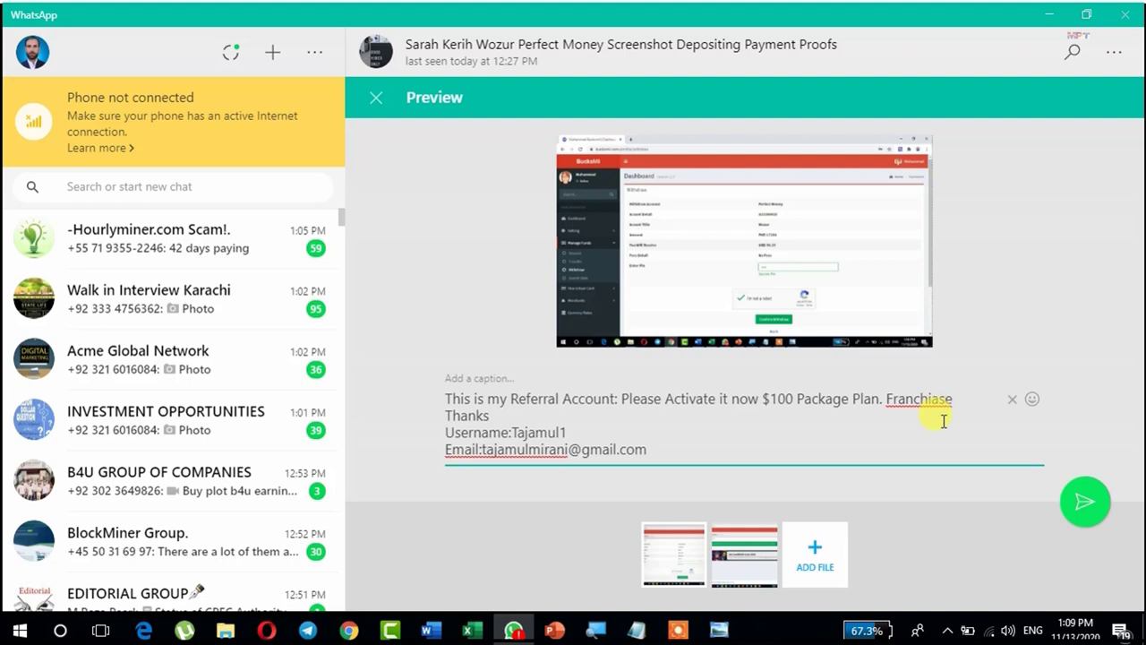
pyautogui.press('BackSpace')
pyautogui.write('Ukraine ')
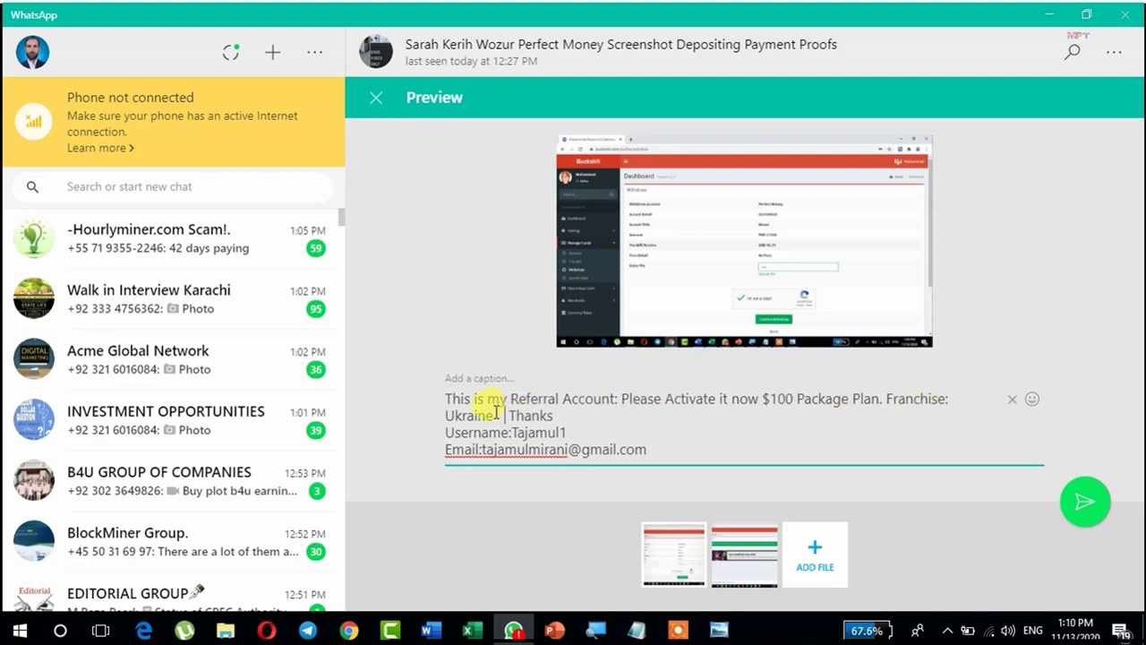
pyautogui.write('  .')
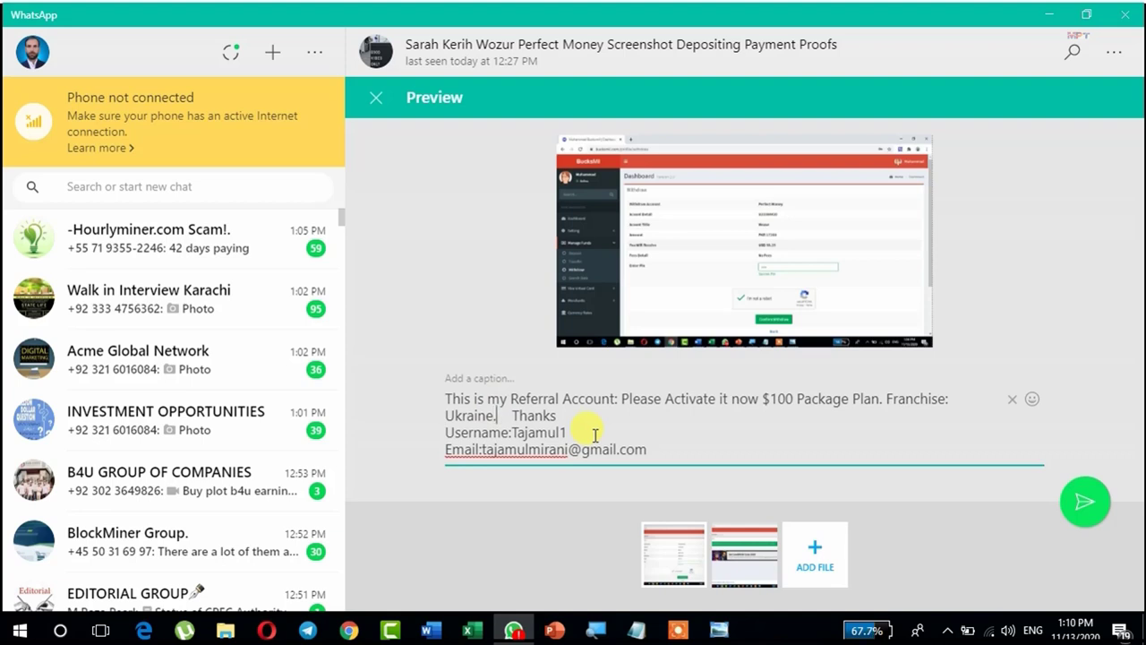
pyautogui.press('Delete')
pyautogui.press('Delete')
pyautogui.press('Delete')
pyautogui.press('Right')
pyautogui.press('Right')
pyautogui.press('Right')
pyautogui.press('Right')
# Step: Send both screenshots with the activation caption and view the admin's contact info
pyautogui.click(1081, 503)
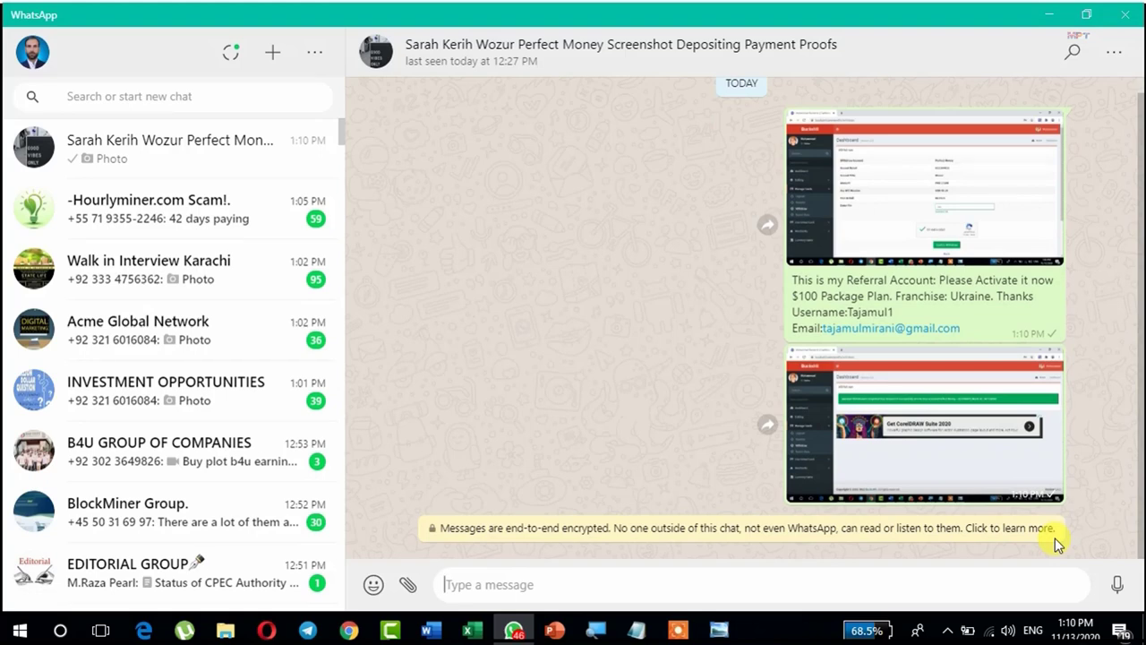
pyautogui.click(481, 49)
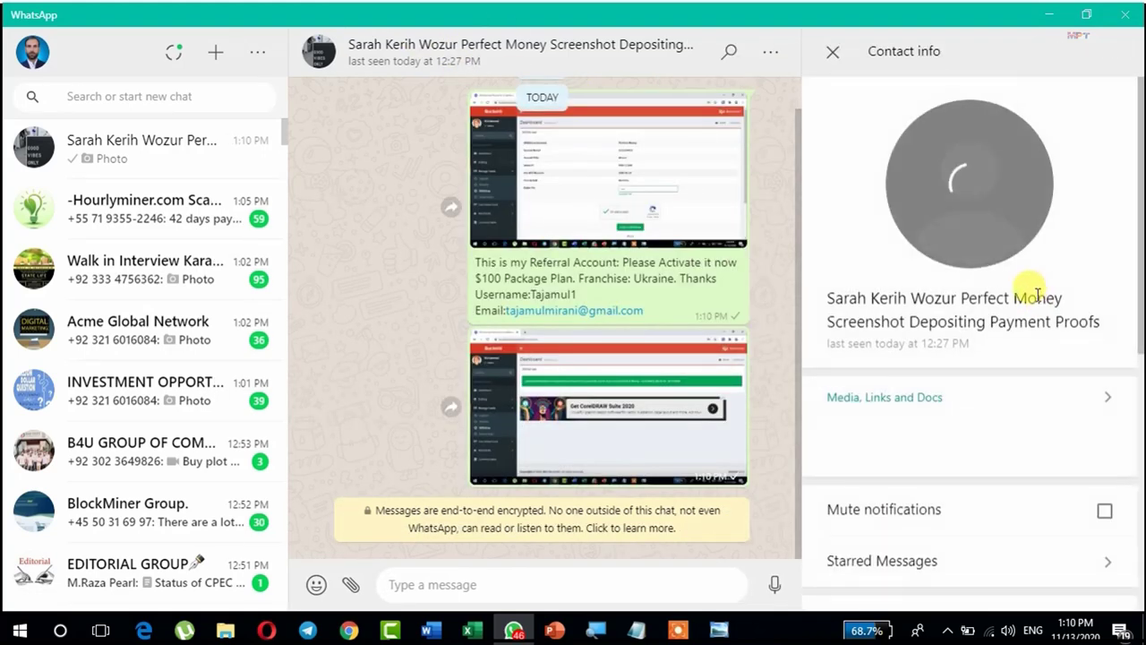
pyautogui.scroll(-1, 1030, 291)
pyautogui.scroll(-2, 985, 305)
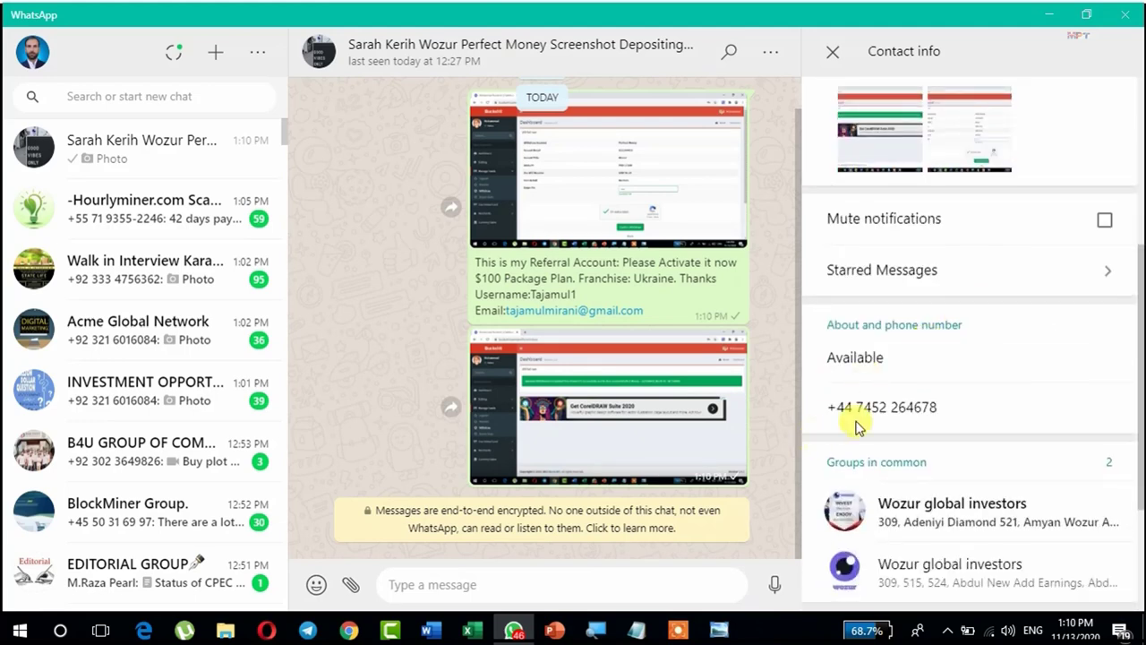
pyautogui.scroll(2, 850, 421)
pyautogui.scroll(2, 865, 414)
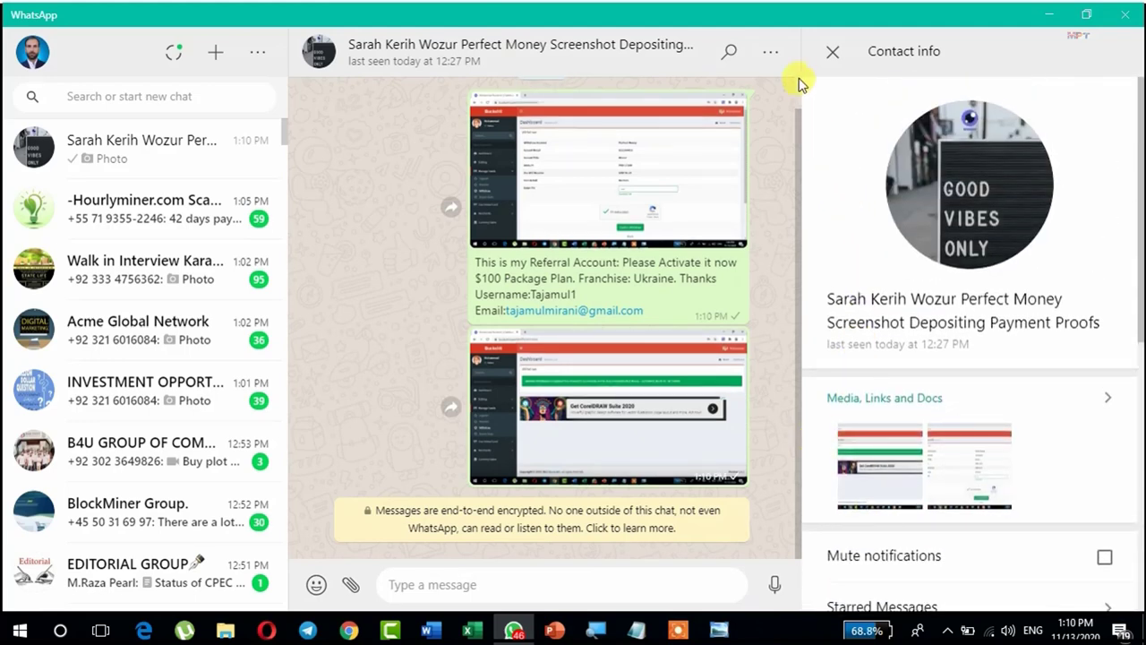
# Step: Close the contact info and return to the Word packages document
pyautogui.click(829, 56)
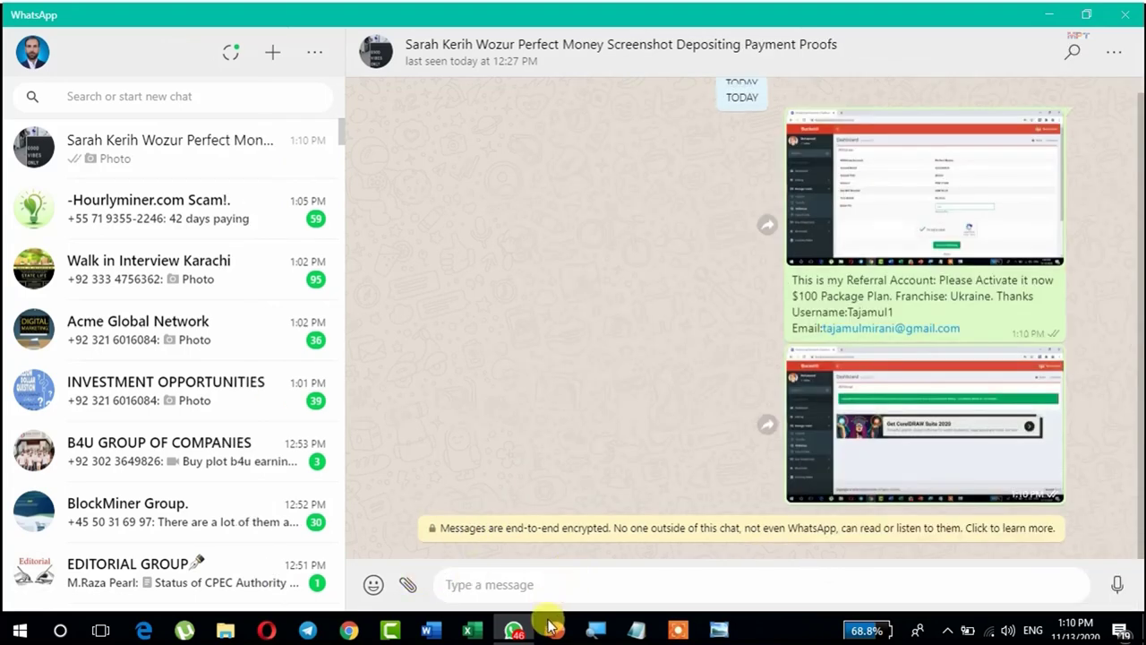
pyautogui.moveTo(512, 625)
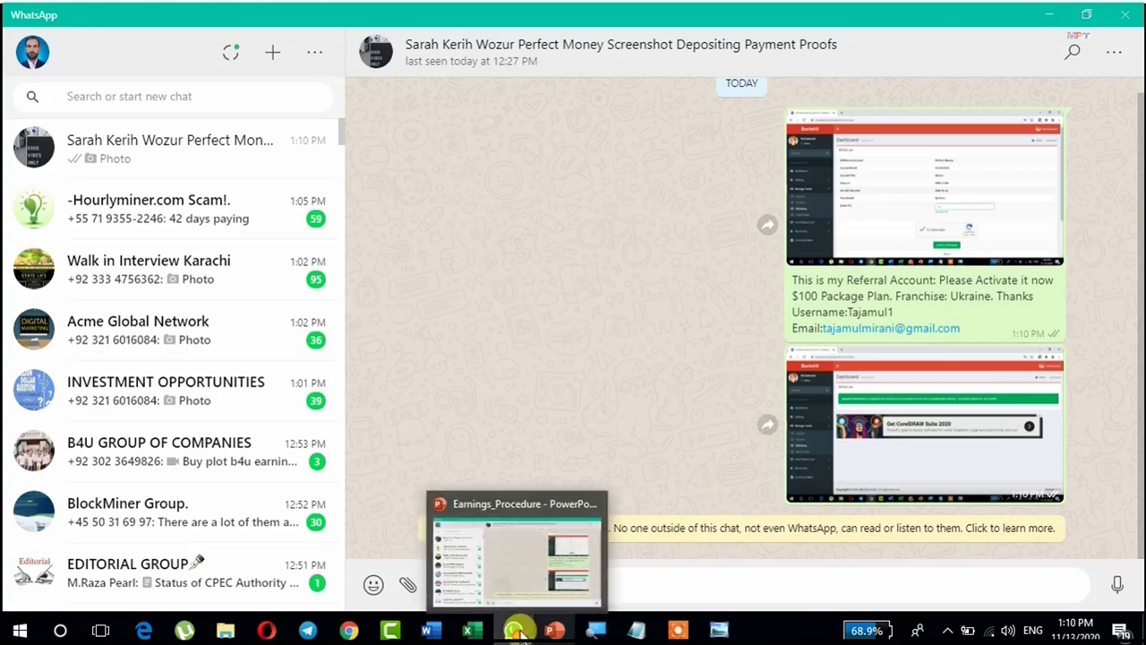
pyautogui.click(429, 630)
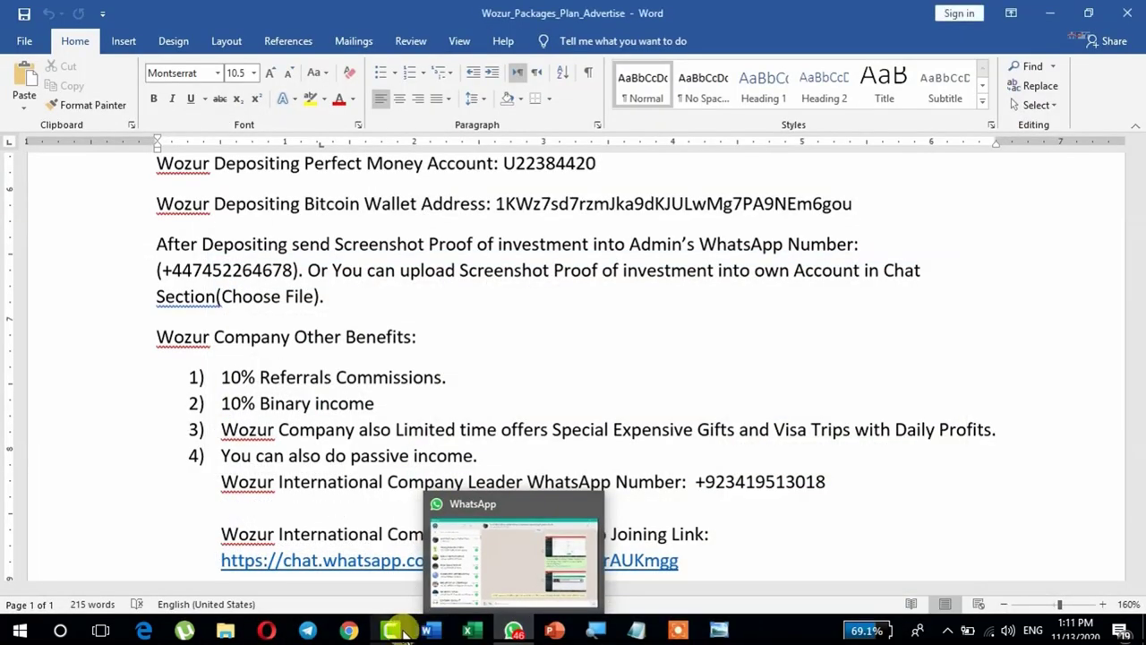
# Step: Check the all-zero Wozur dashboard and the BucksMil tab, then present PowerPoint slide 23 full-screen
pyautogui.click(348, 631)
pyautogui.scroll(-1, 548, 405)
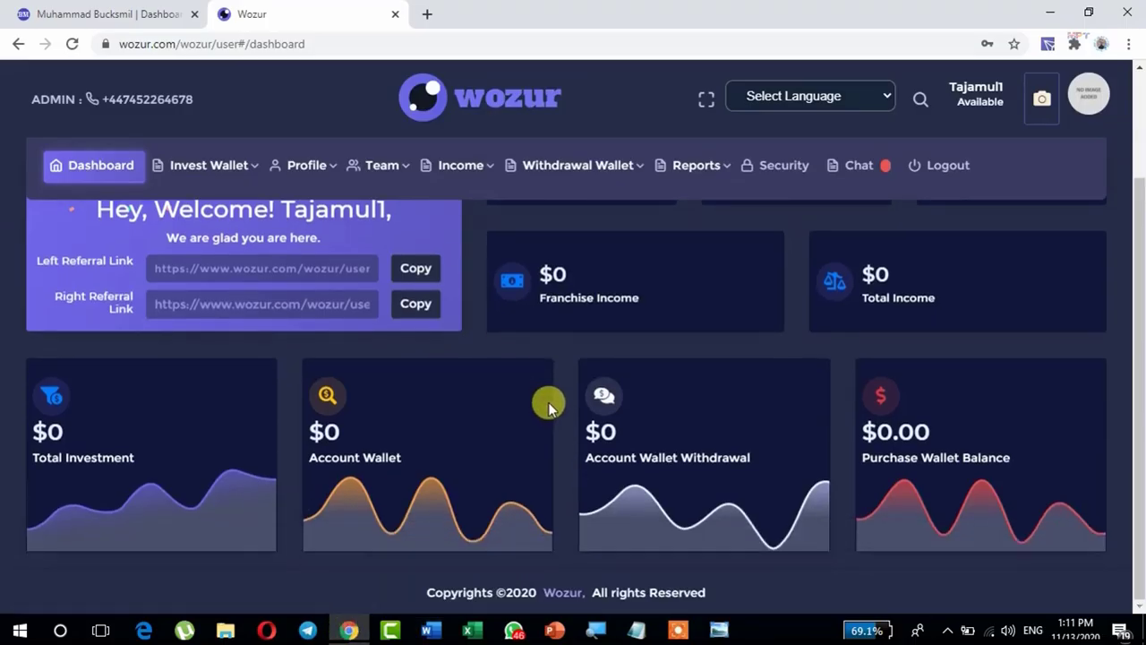
pyautogui.scroll(2, 533, 442)
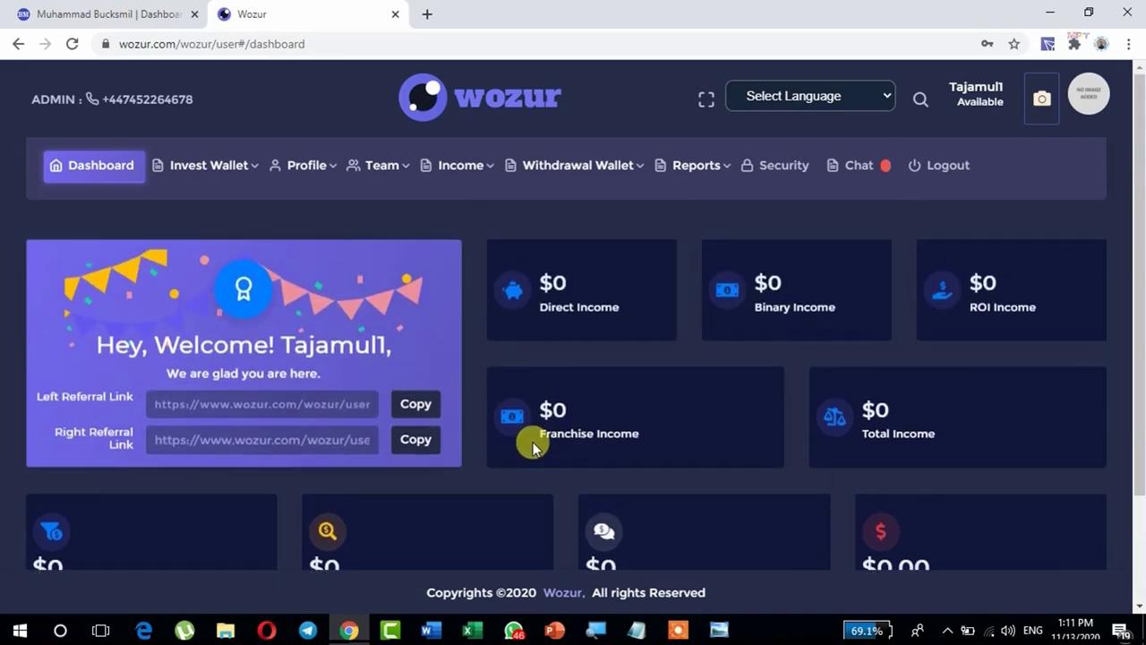
pyautogui.scroll(-2, 533, 441)
pyautogui.scroll(2, 345, 408)
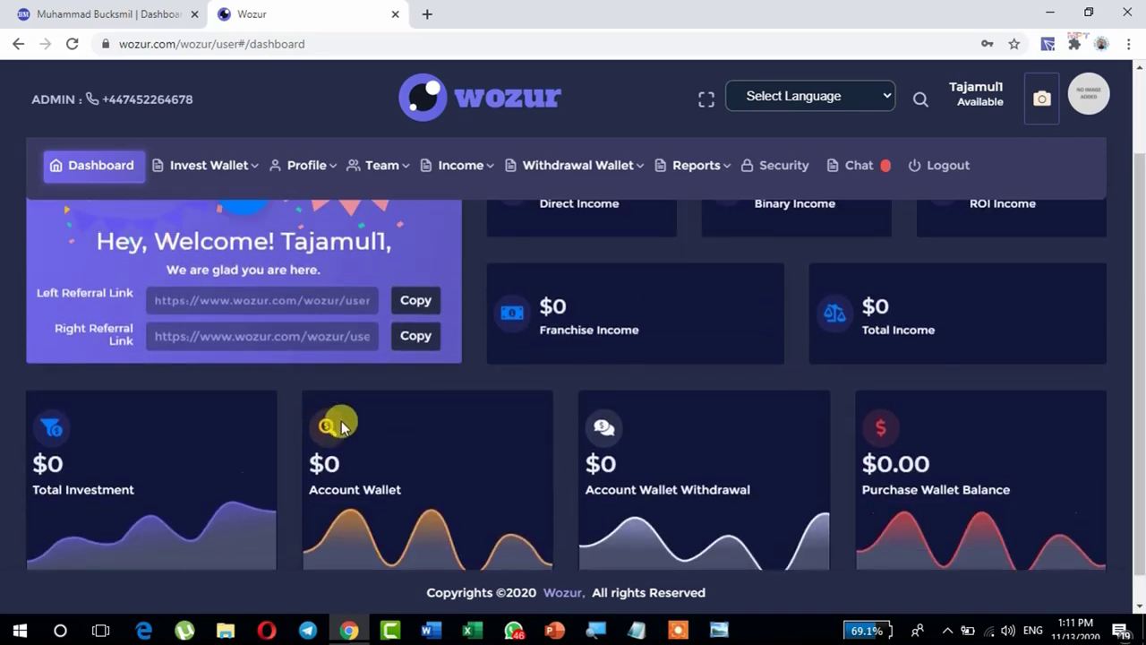
pyautogui.click(87, 20)
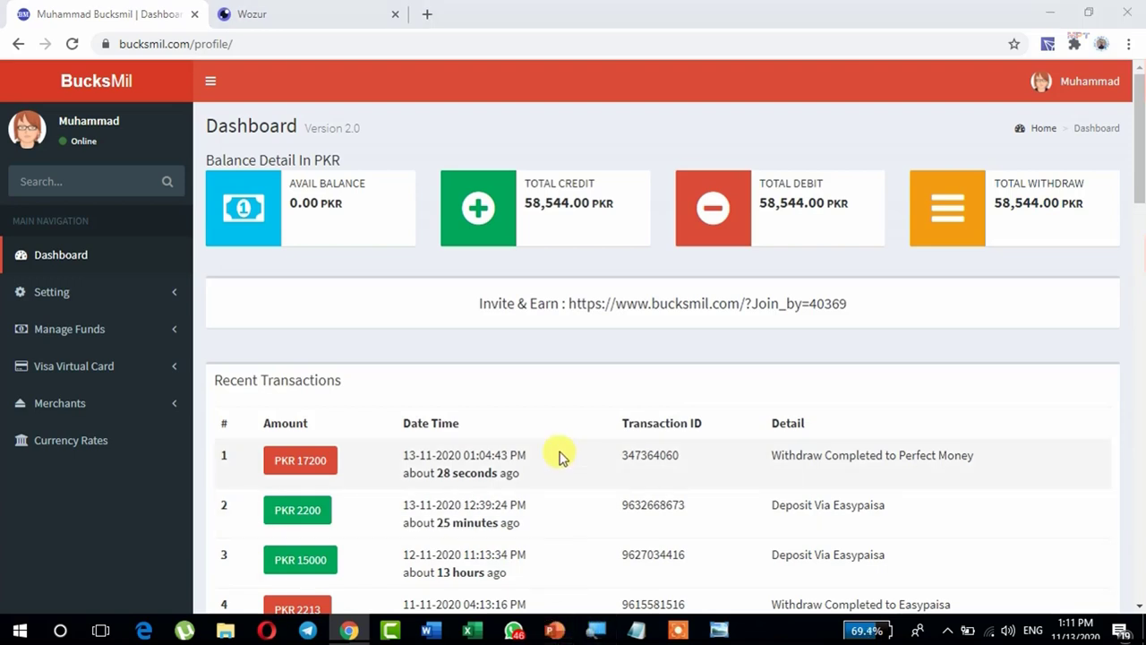
pyautogui.hotkey('alt', 'Tab')
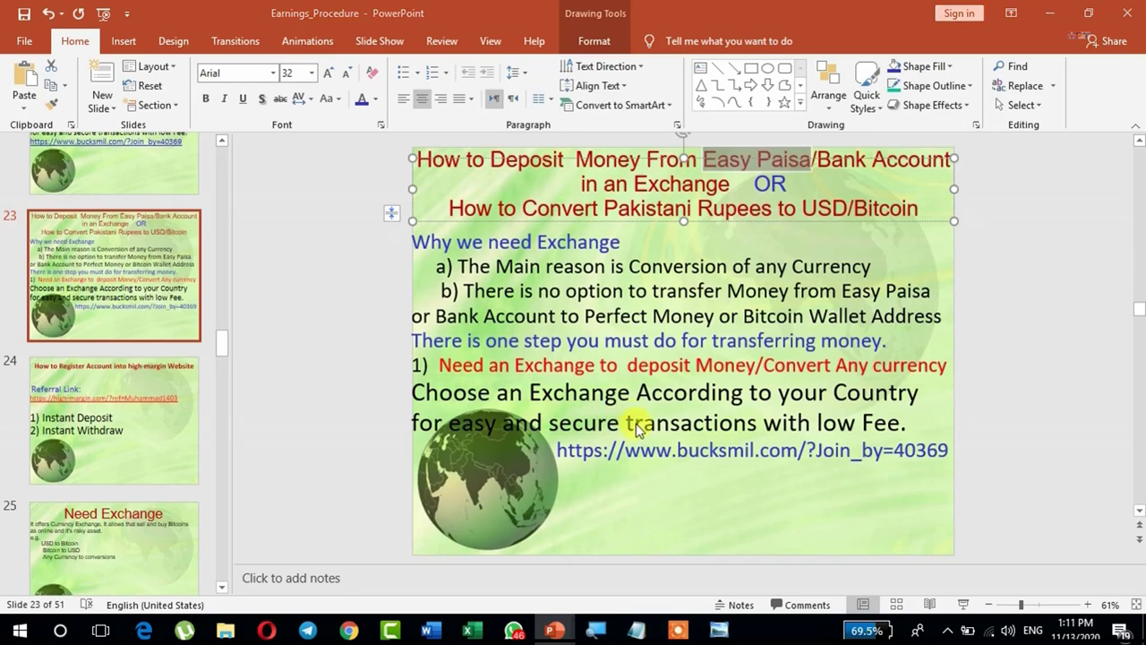
pyautogui.hotkey('shift', 'F5')
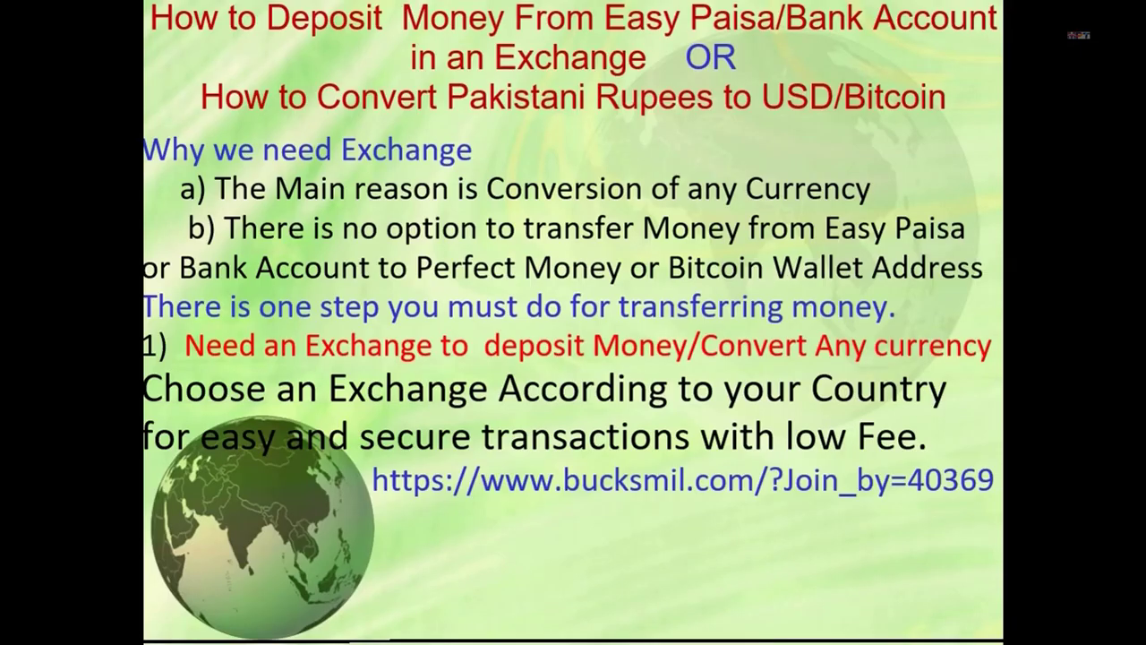
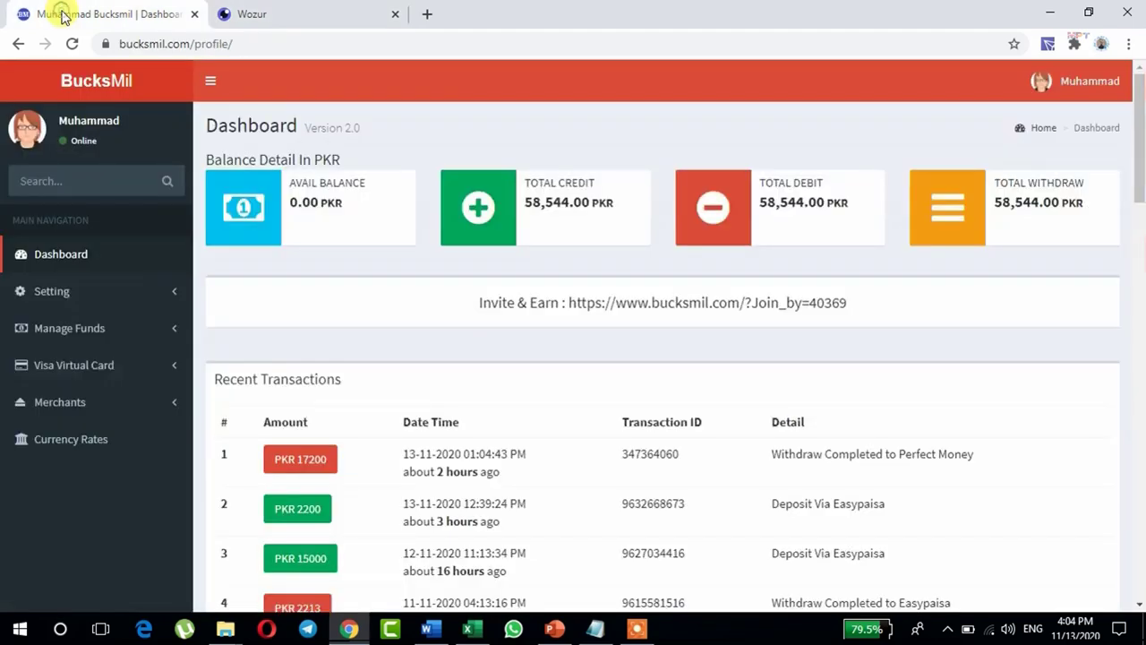
pyautogui.scroll(-1, 667, 386)
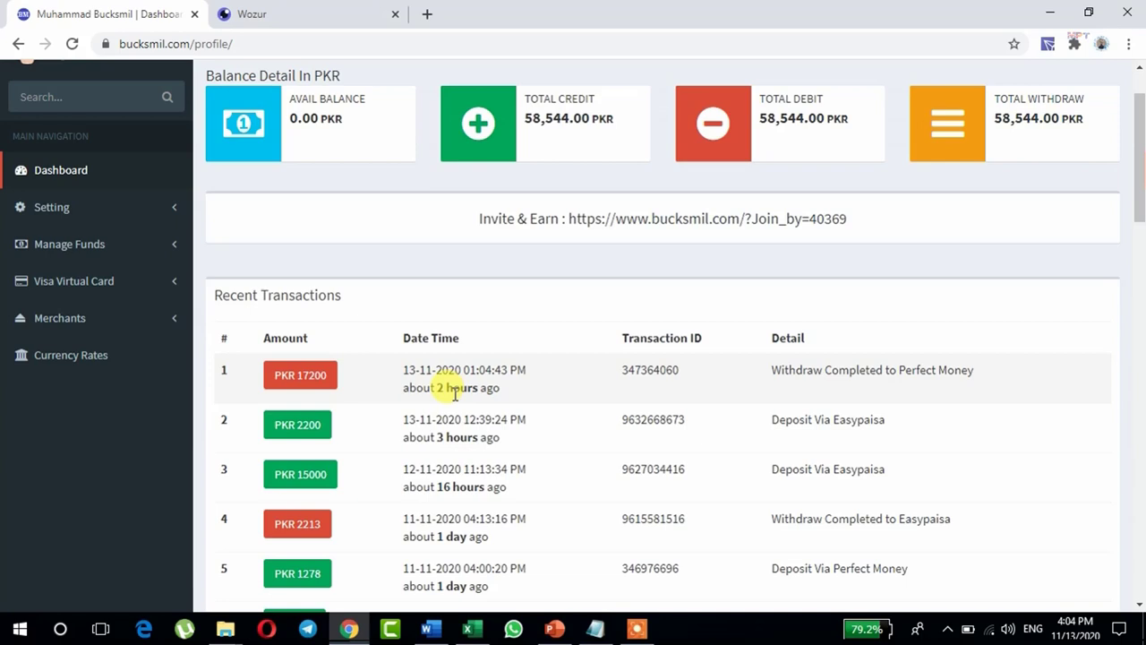
pyautogui.scroll(2, 455, 394)
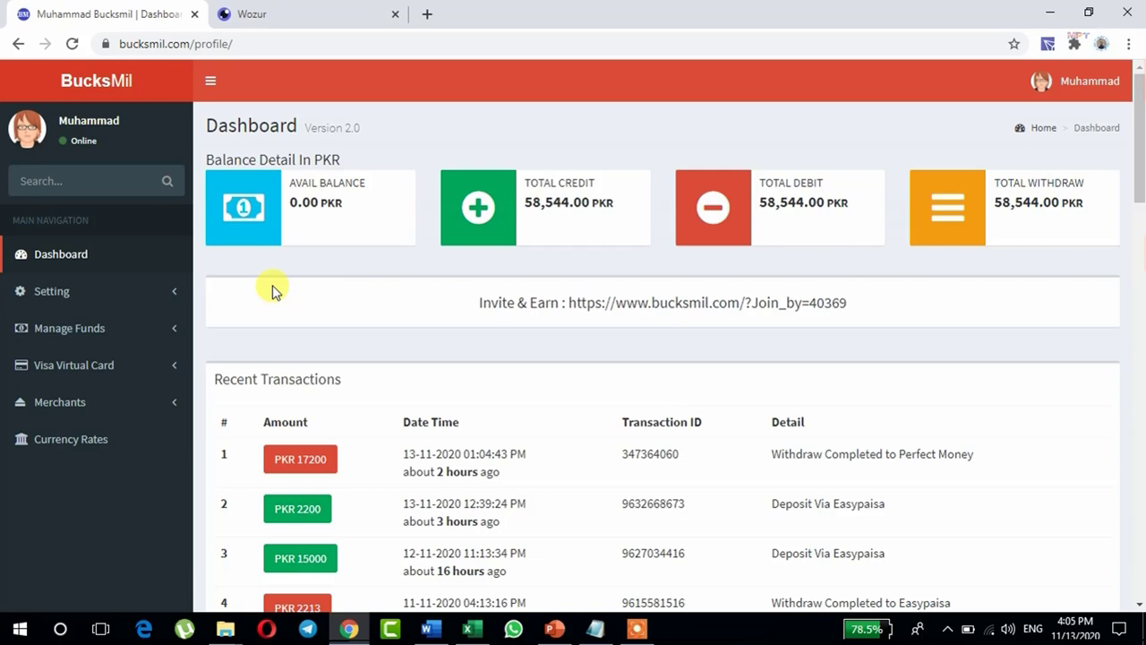
# Step: Compare the BucksMil and Wozur dashboards, scanning the BucksMil transaction list
pyautogui.click(315, 13)
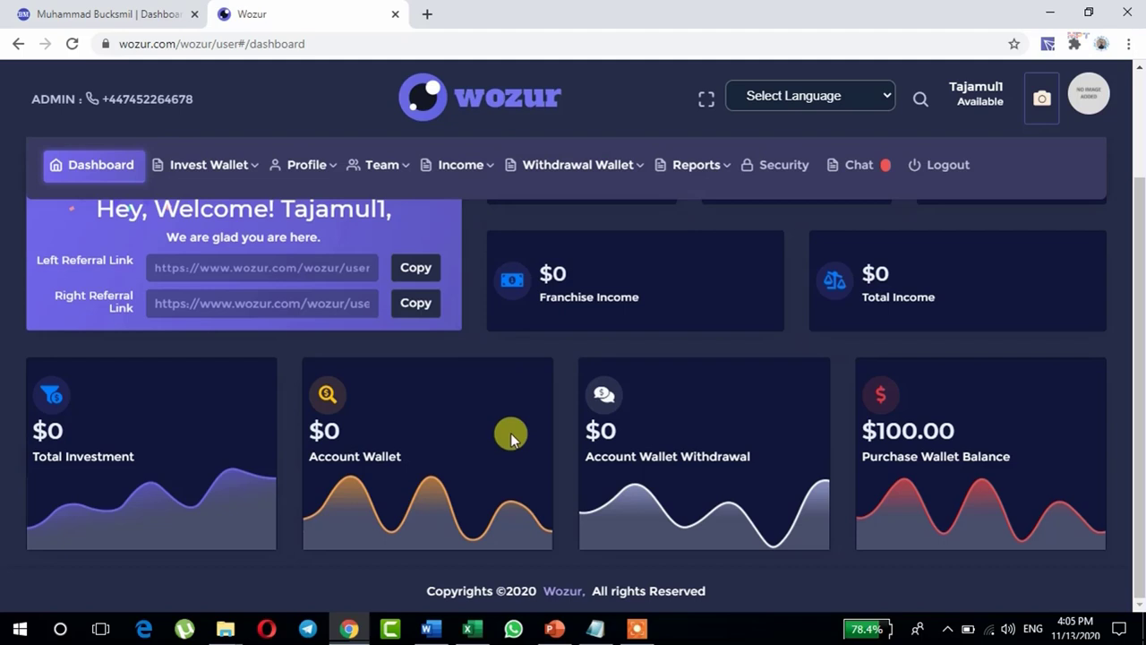
pyautogui.click(79, 14)
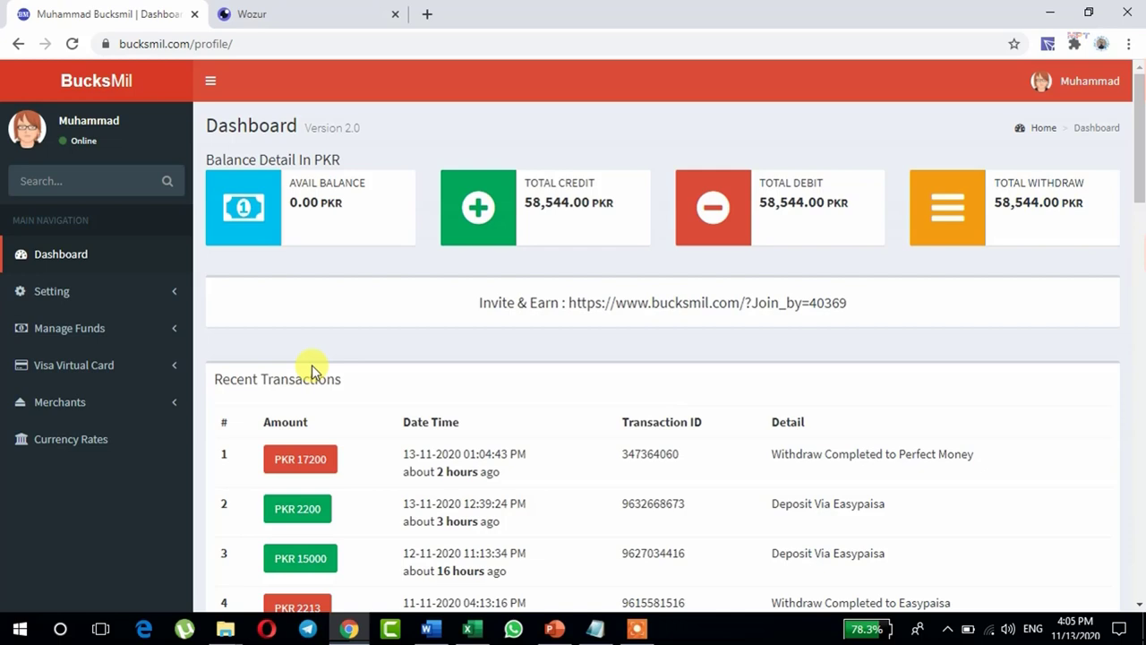
pyautogui.scroll(-2, 313, 367)
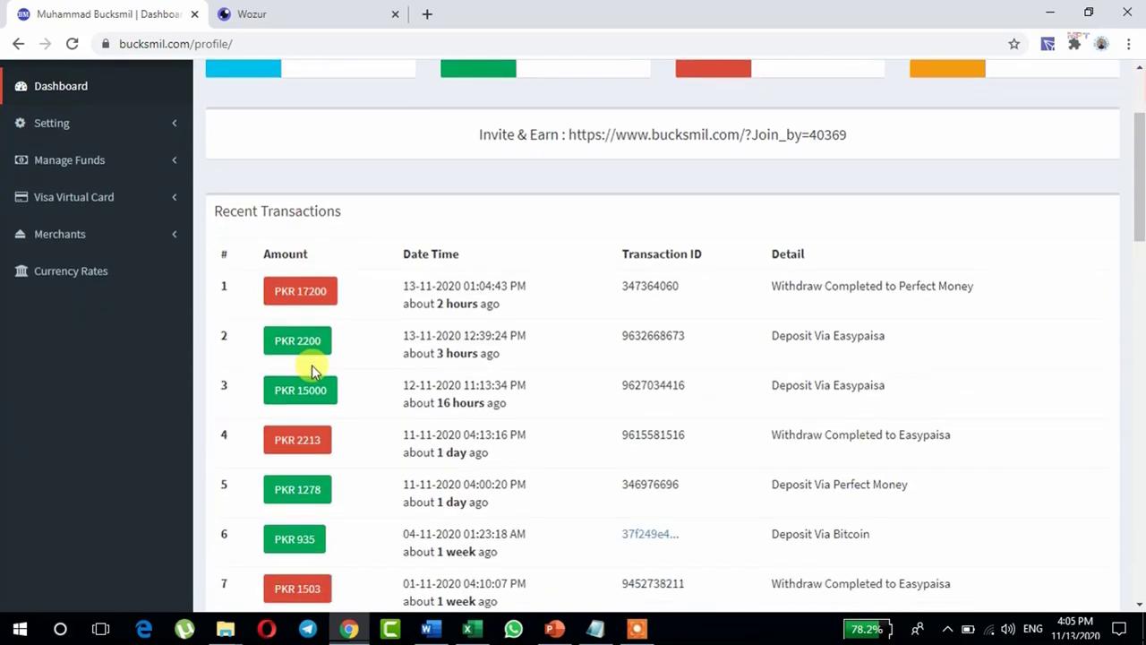
pyautogui.scroll(2, 312, 369)
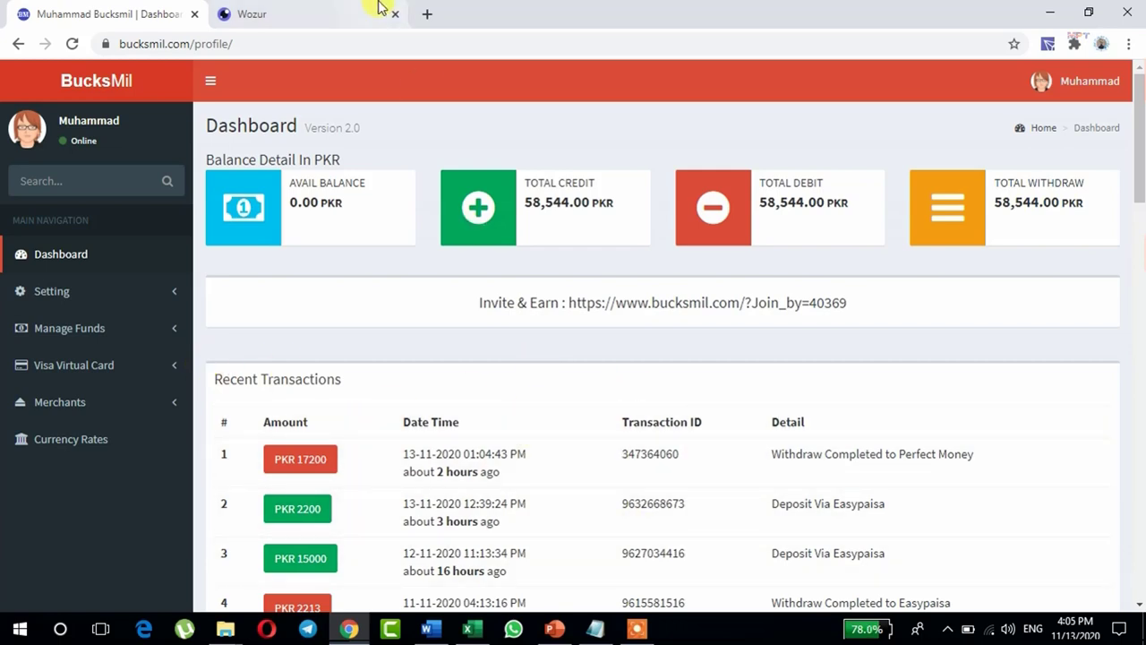
pyautogui.click(325, 13)
pyautogui.moveTo(309, 142)
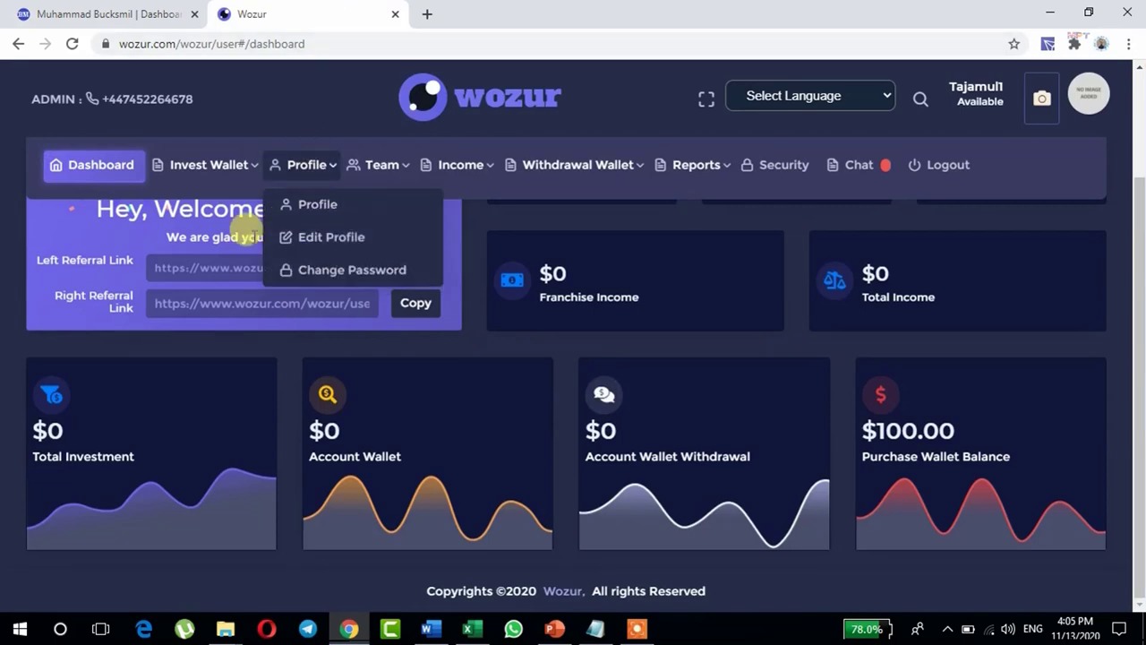
pyautogui.click(99, 14)
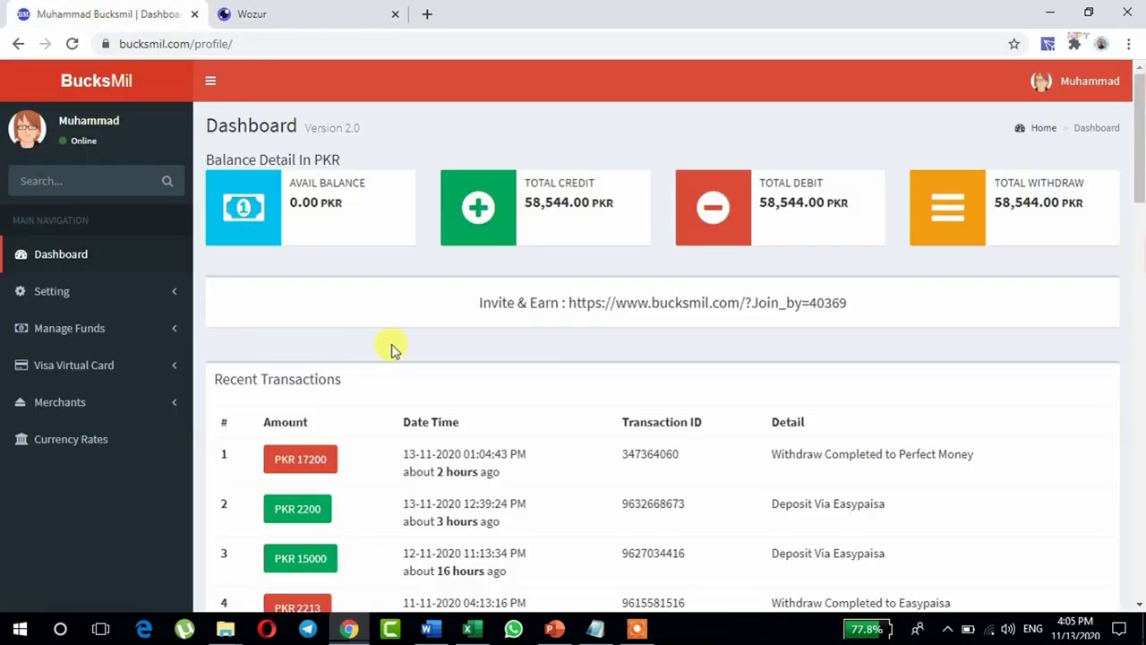
pyautogui.click(281, 15)
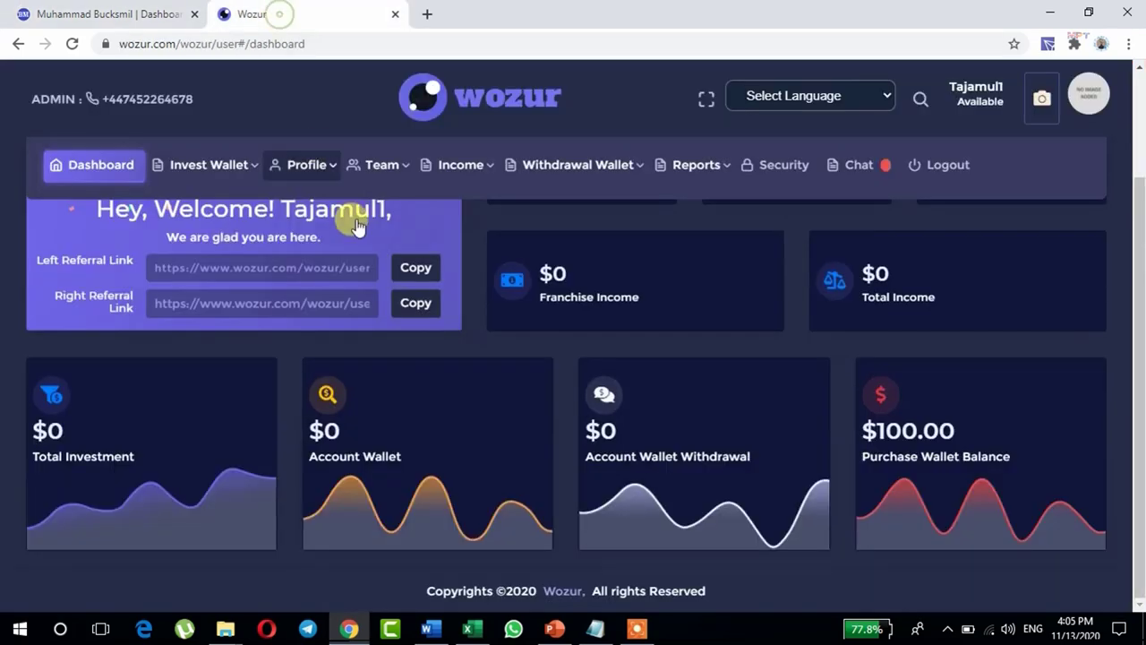
pyautogui.click(81, 15)
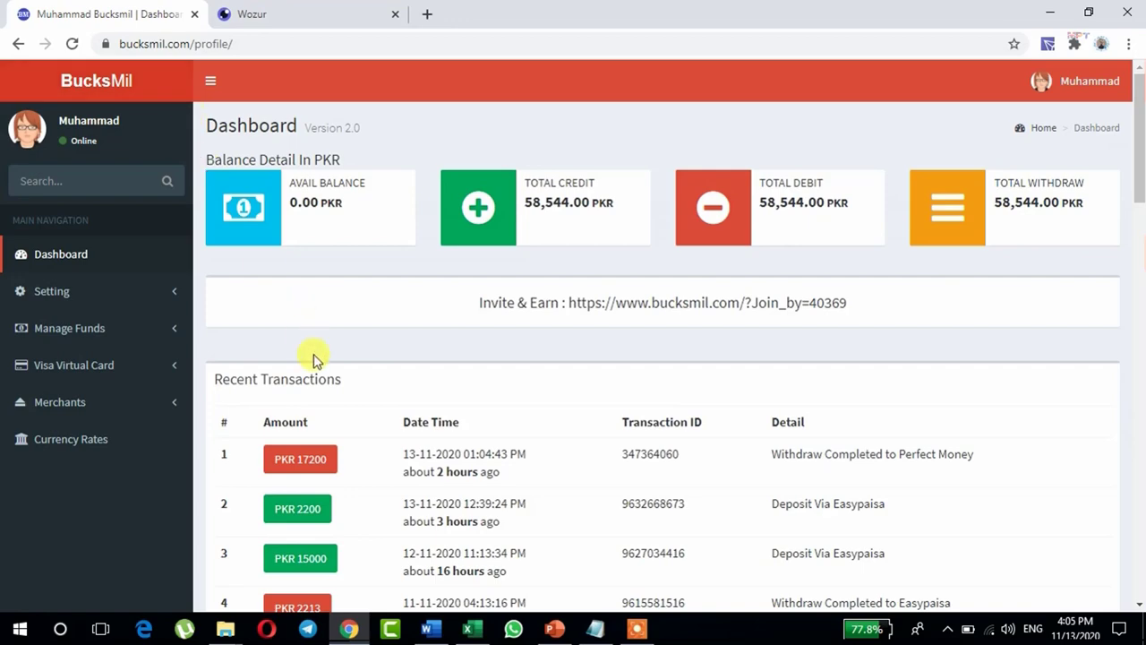
pyautogui.scroll(-3, 313, 353)
pyautogui.scroll(-2, 313, 354)
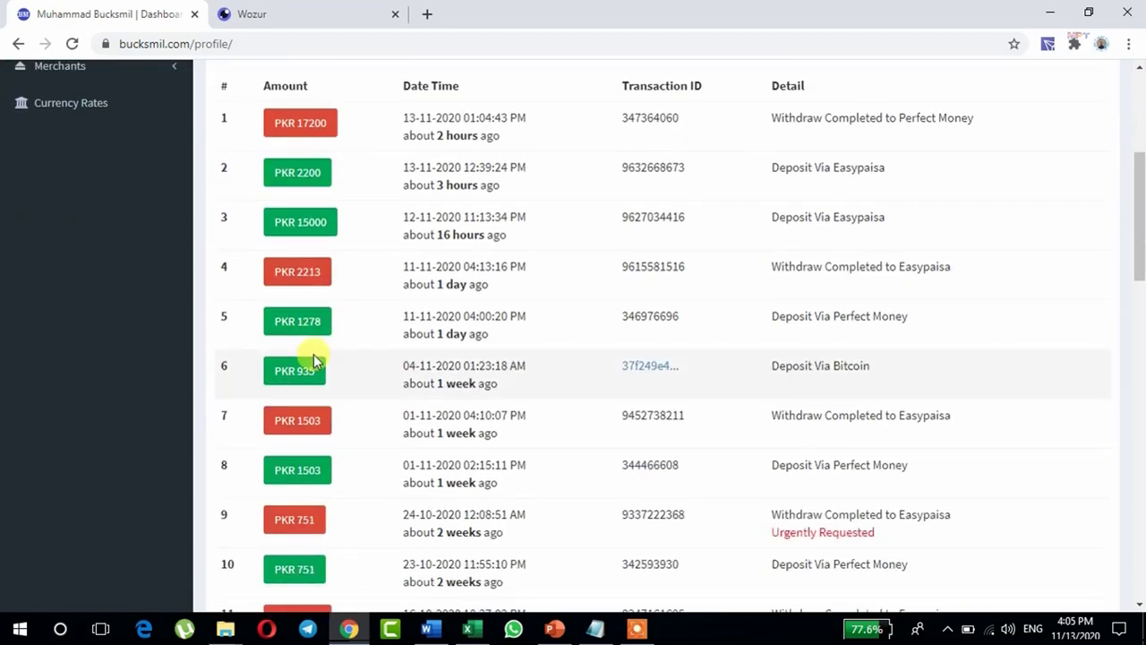
pyautogui.scroll(4, 314, 358)
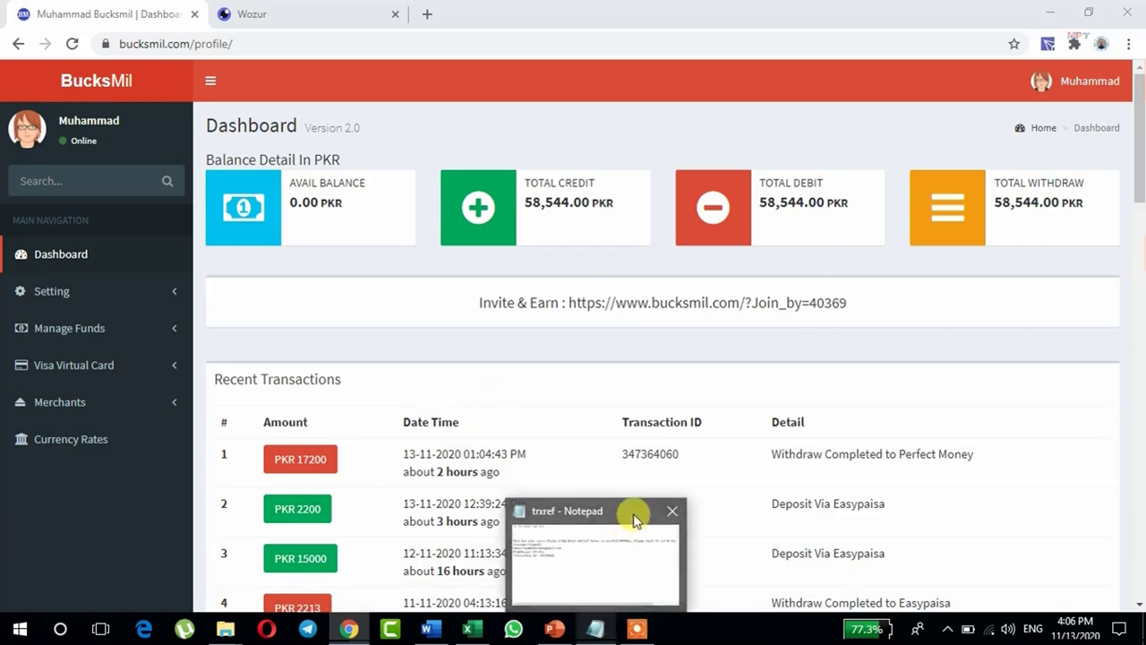
# Step: Highlight the PKR 17200 Perfect Money withdrawal's transaction ID, then return to Wozur
pyautogui.moveTo(624, 454); pyautogui.dragTo(681, 455)
pyautogui.click(642, 450)
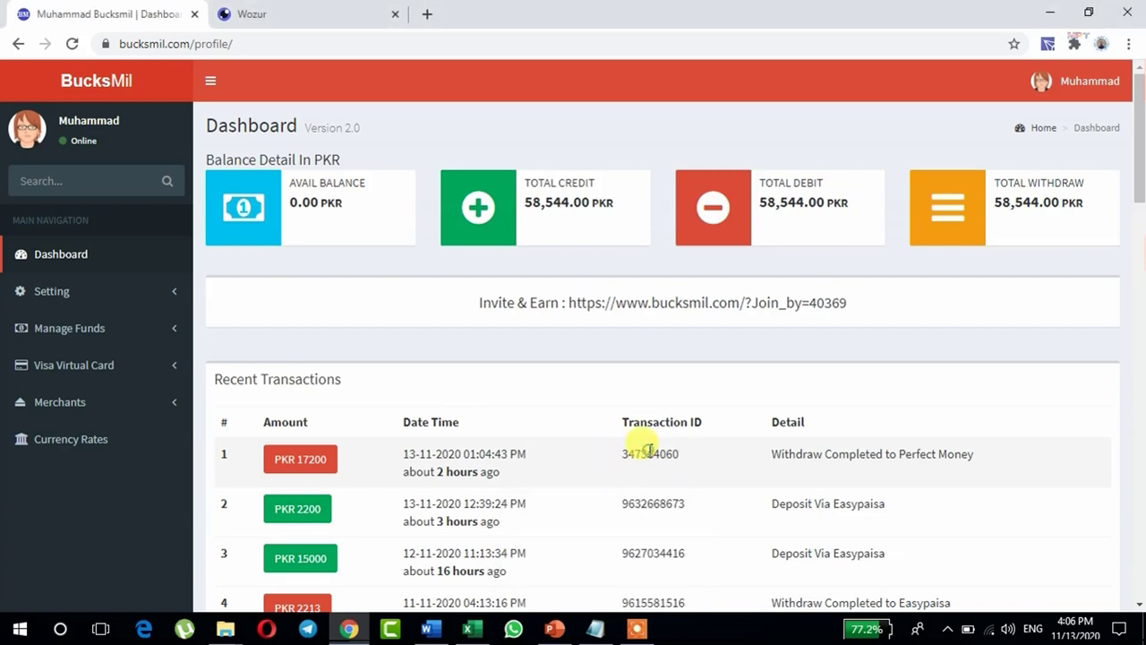
pyautogui.click(269, 15)
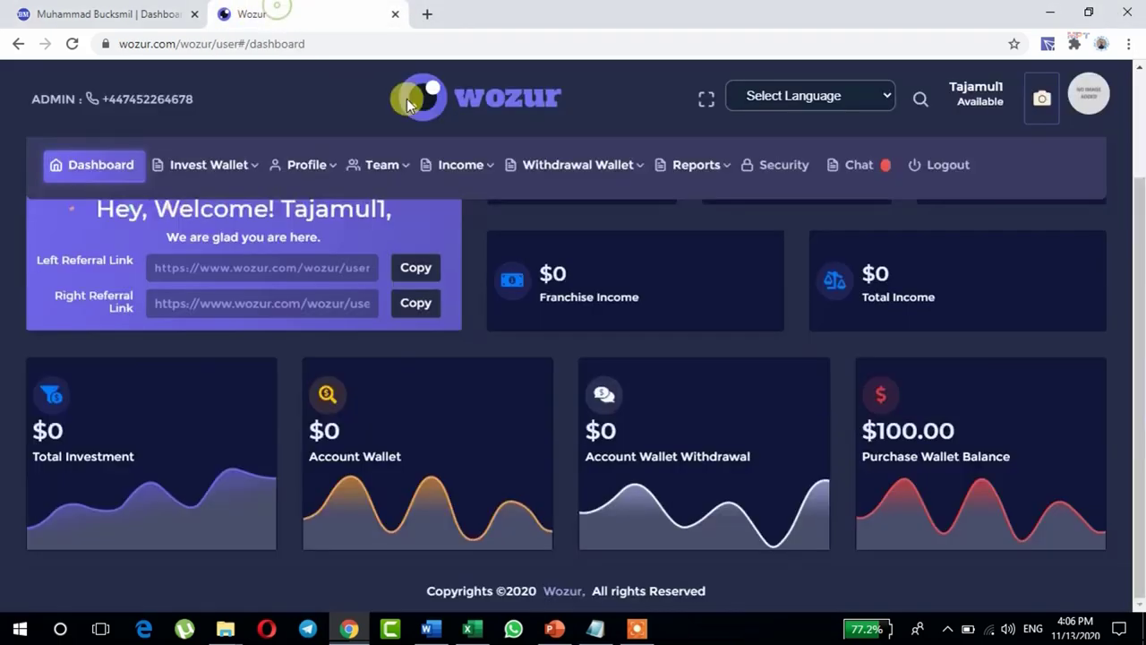
pyautogui.click(855, 165)
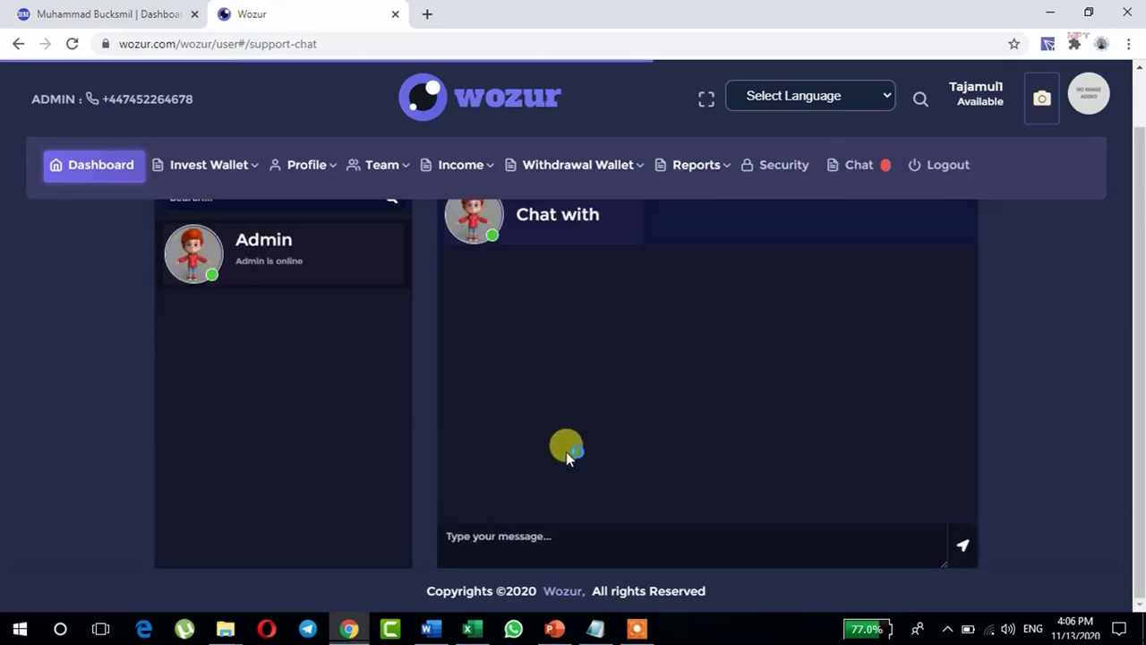
pyautogui.scroll(1, 559, 448)
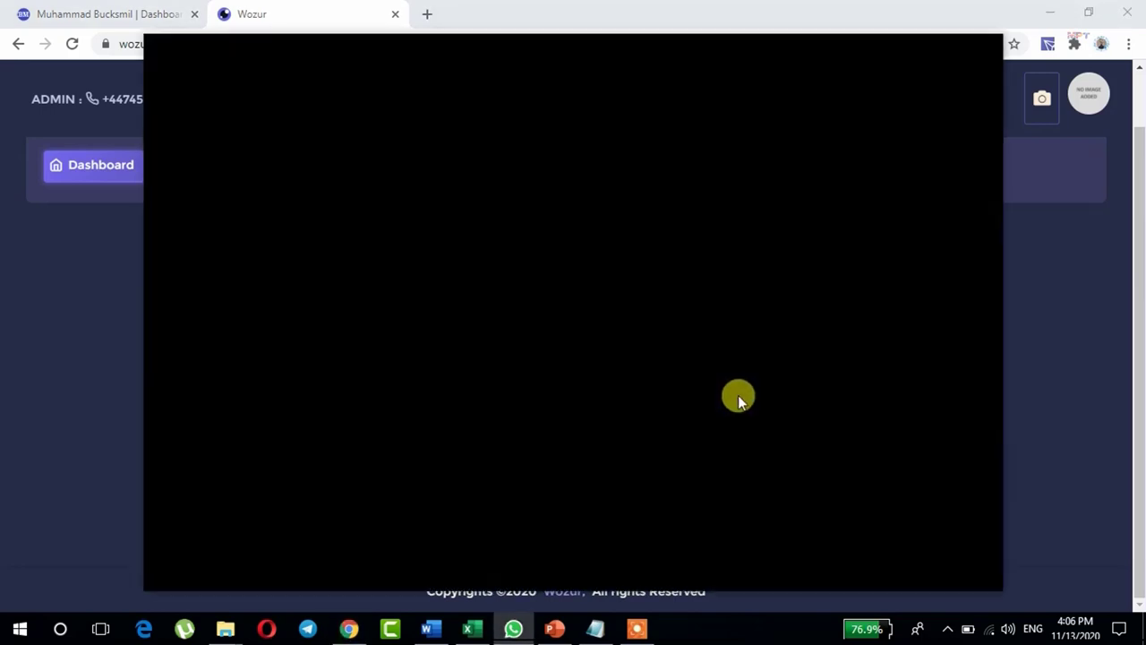
pyautogui.click(64, 339)
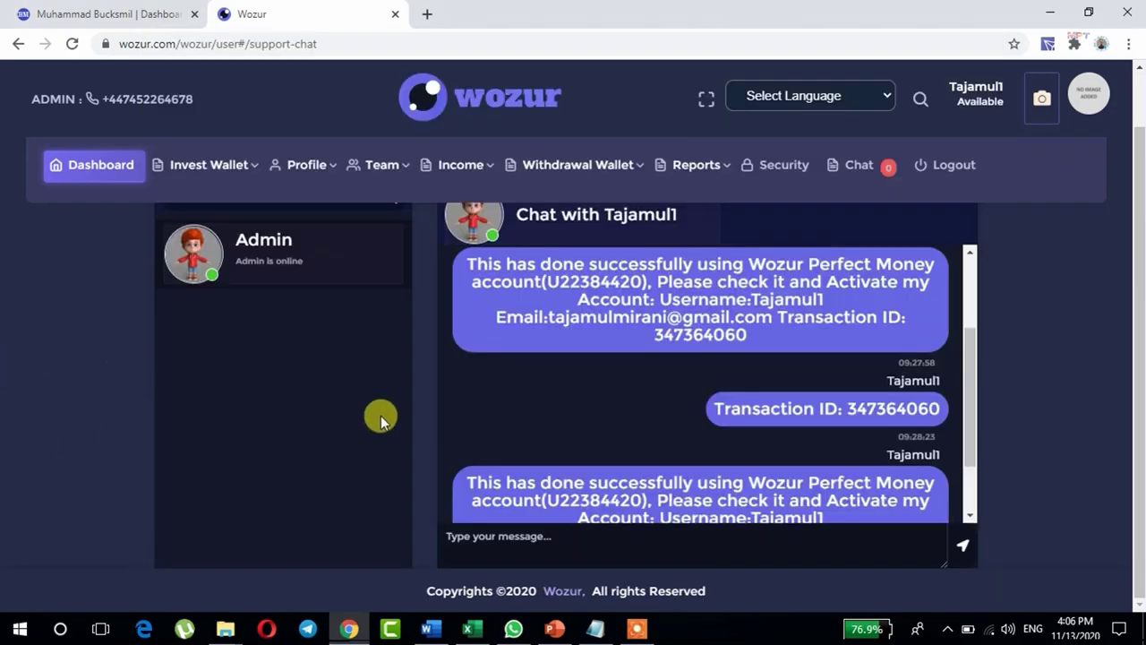
pyautogui.click(81, 173)
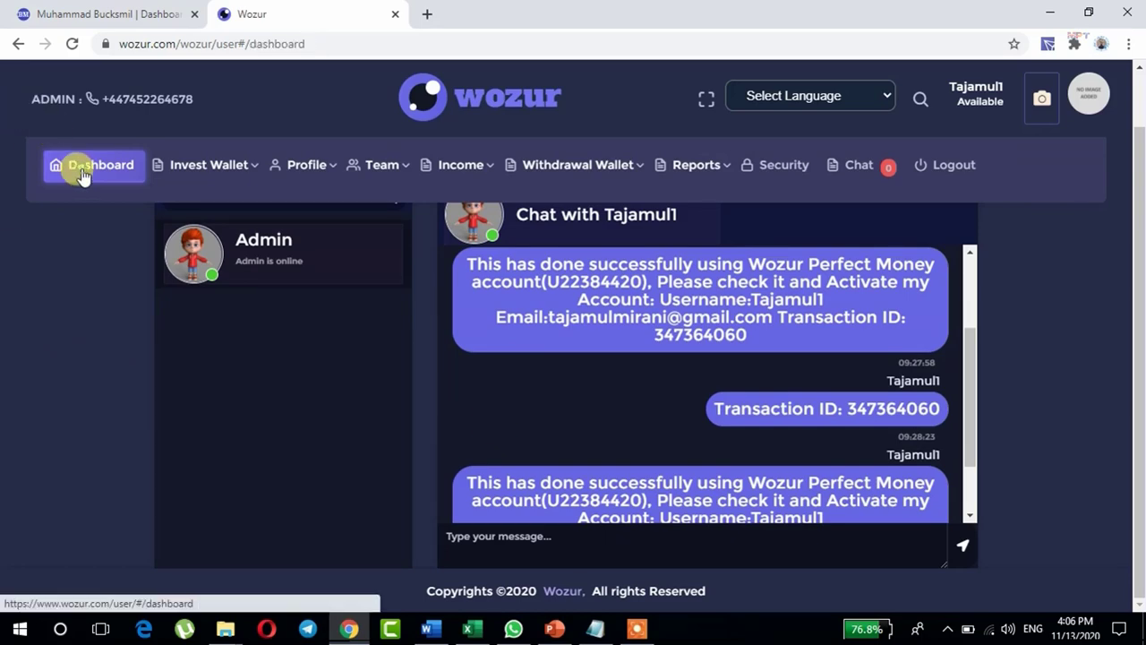
pyautogui.scroll(-2, 479, 380)
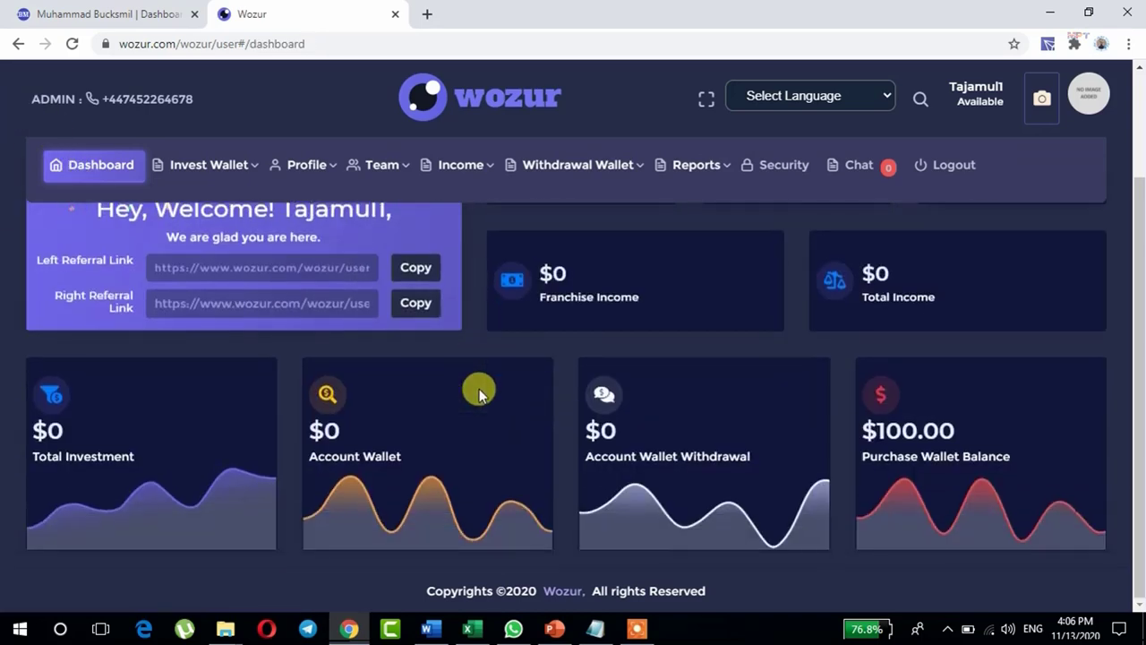
pyautogui.scroll(1, 479, 394)
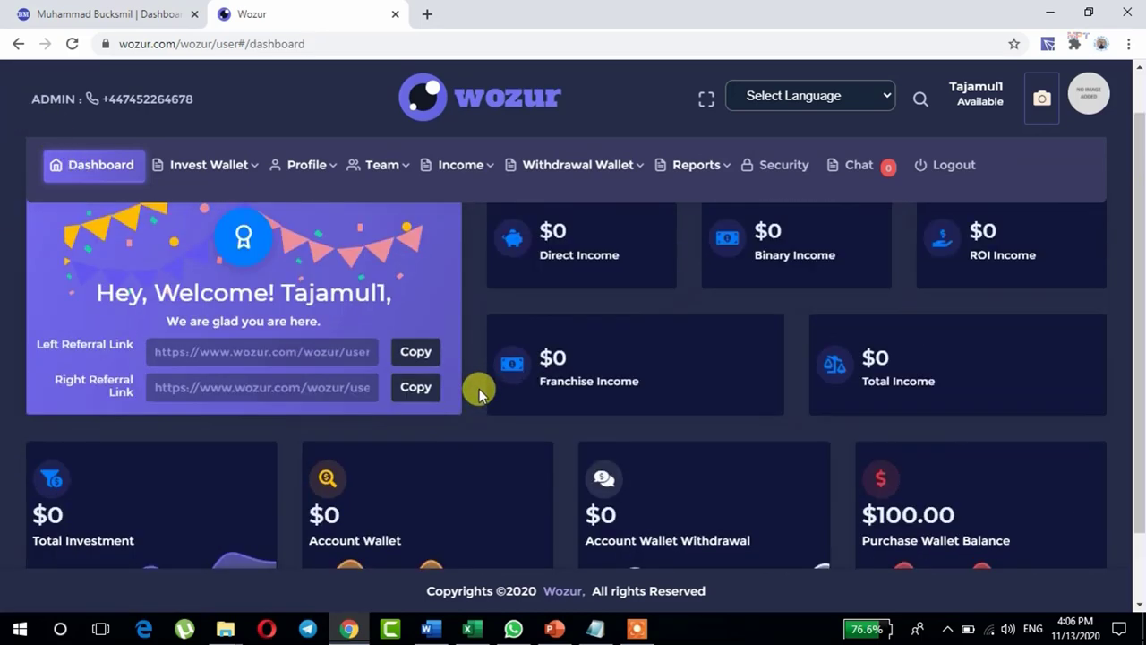
pyautogui.scroll(-1, 479, 394)
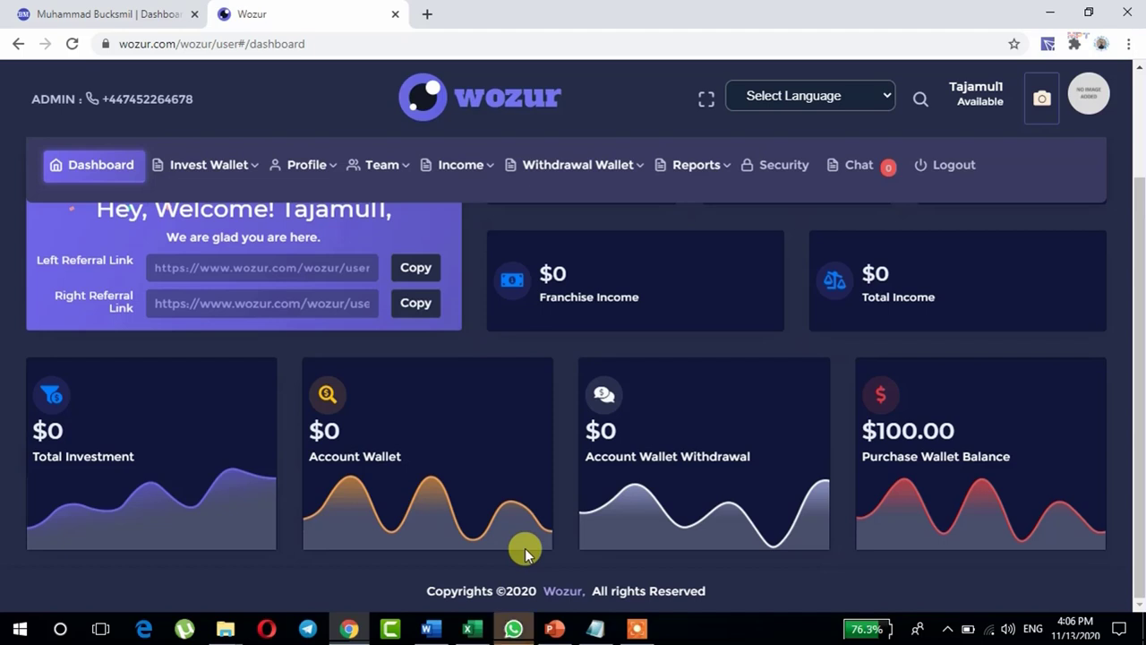
pyautogui.click(513, 628)
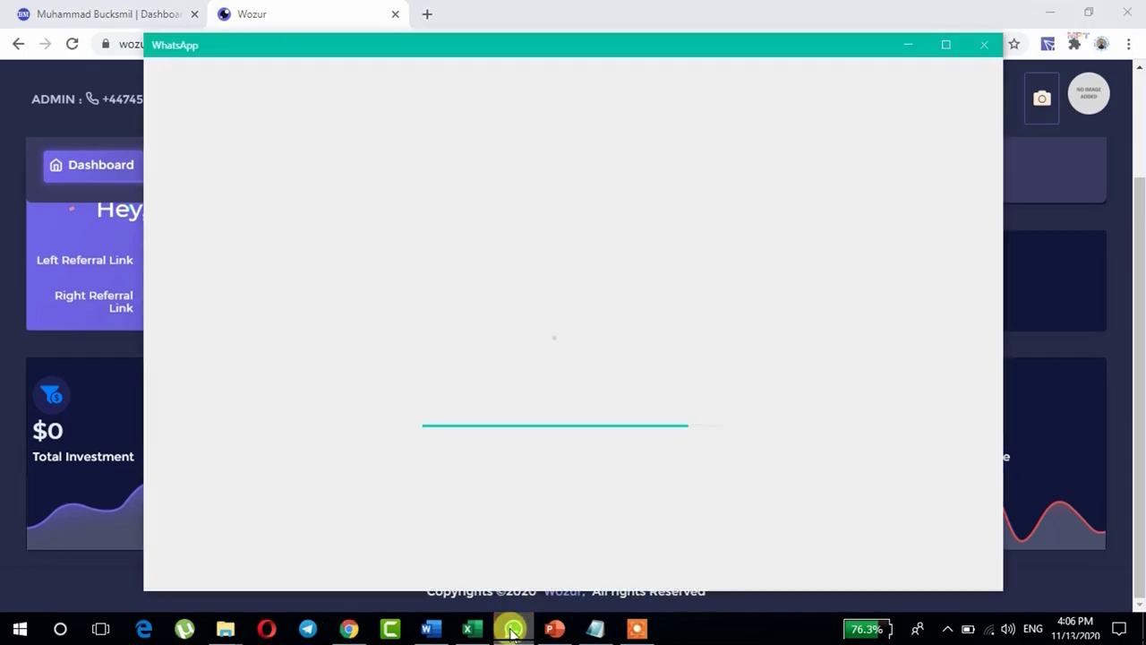
pyautogui.click(1115, 208)
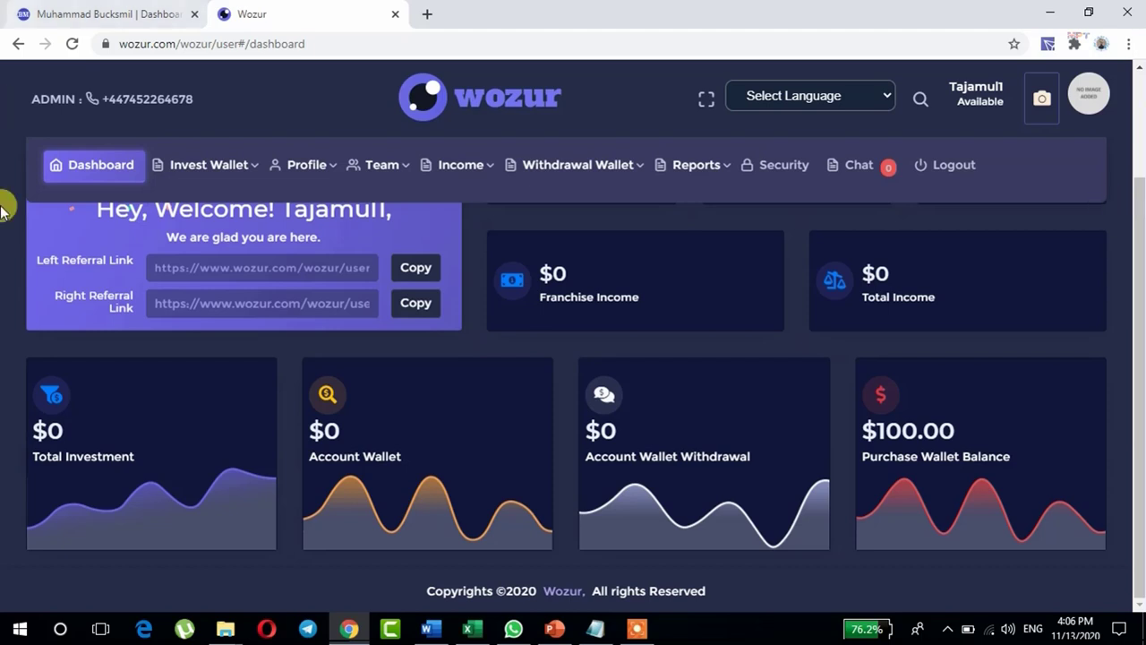
pyautogui.scroll(1, 549, 358)
pyautogui.scroll(-1, 442, 378)
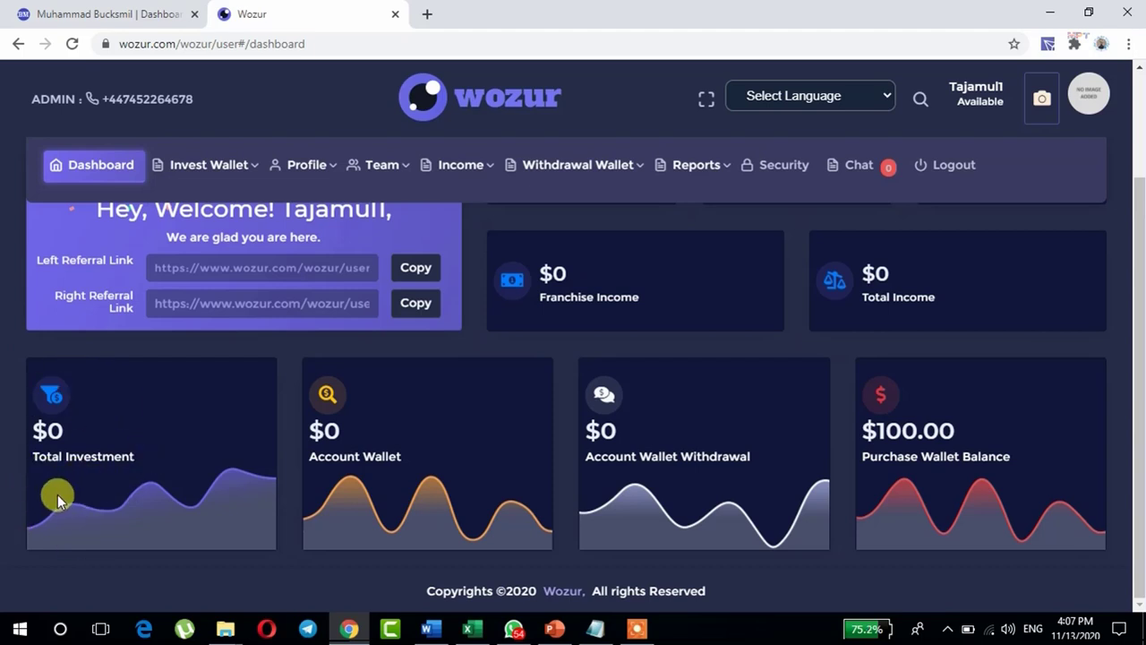
# Step: Choose Invest From Purchase Wallet under the Invest Wallet menu
pyautogui.click(578, 165)
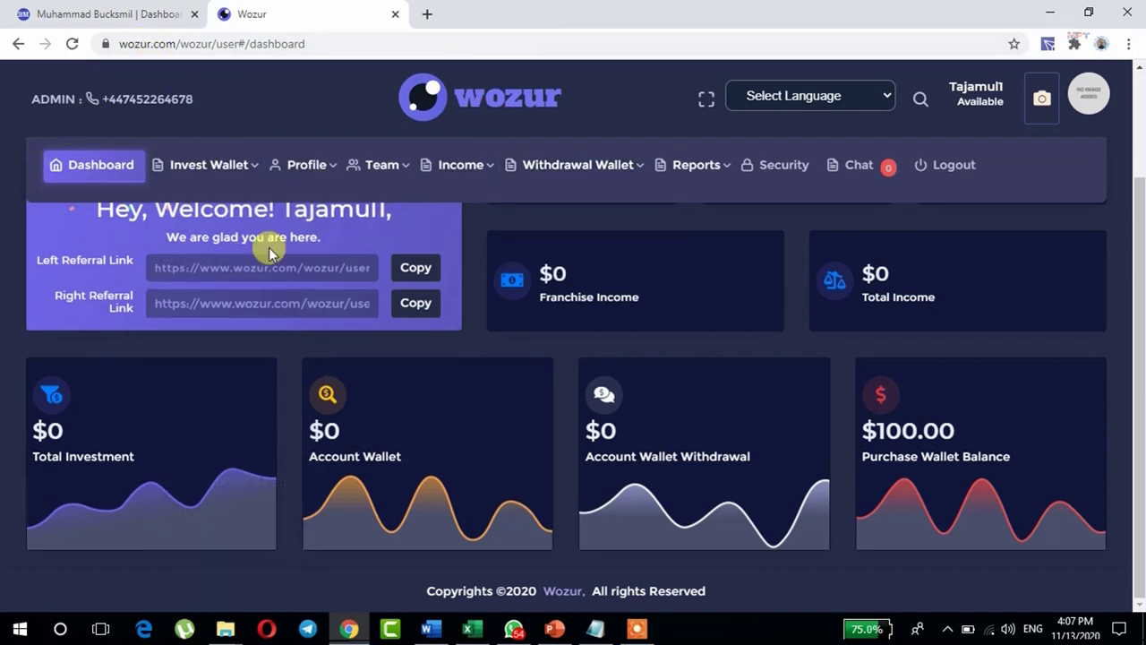
pyautogui.click(206, 166)
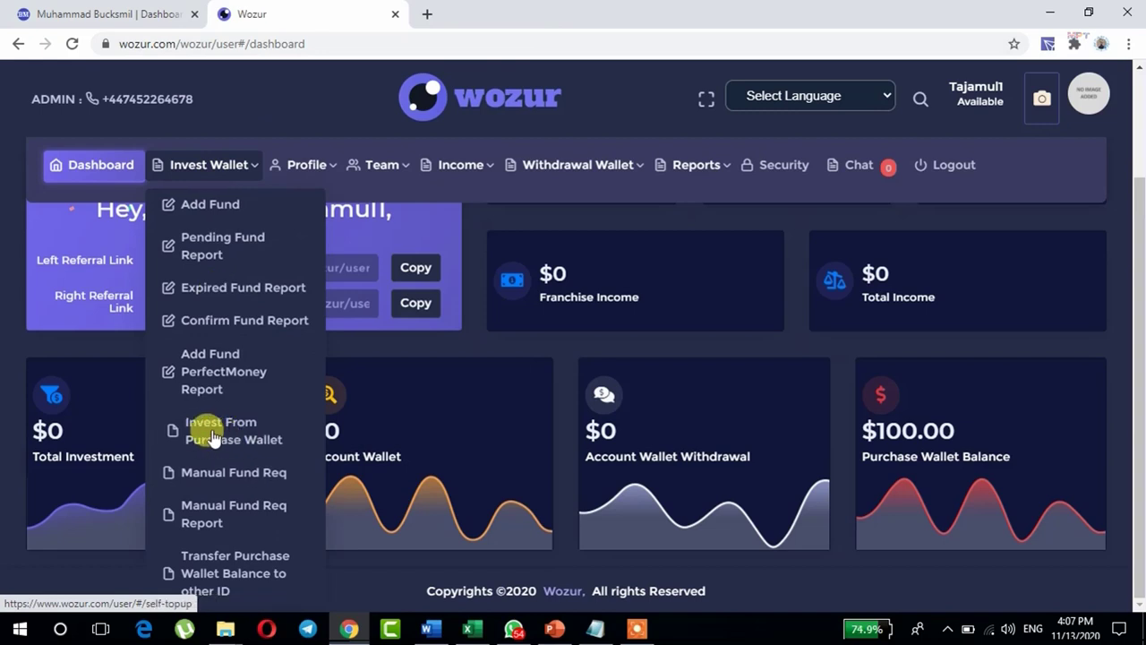
pyautogui.moveTo(205, 164)
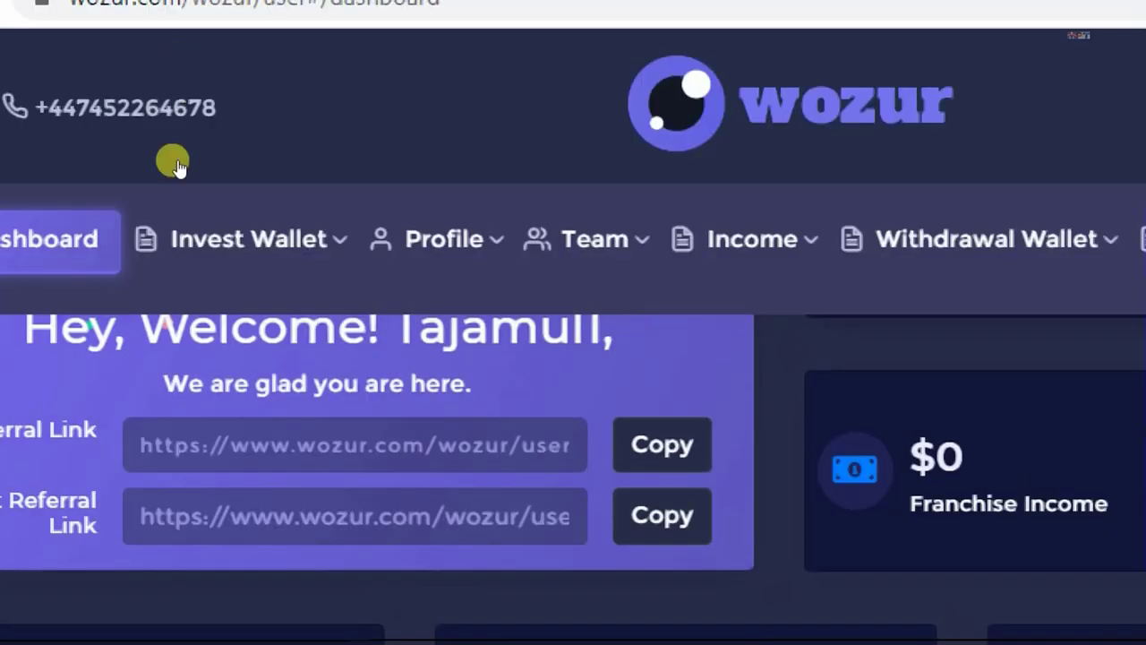
pyautogui.moveTo(234, 237)
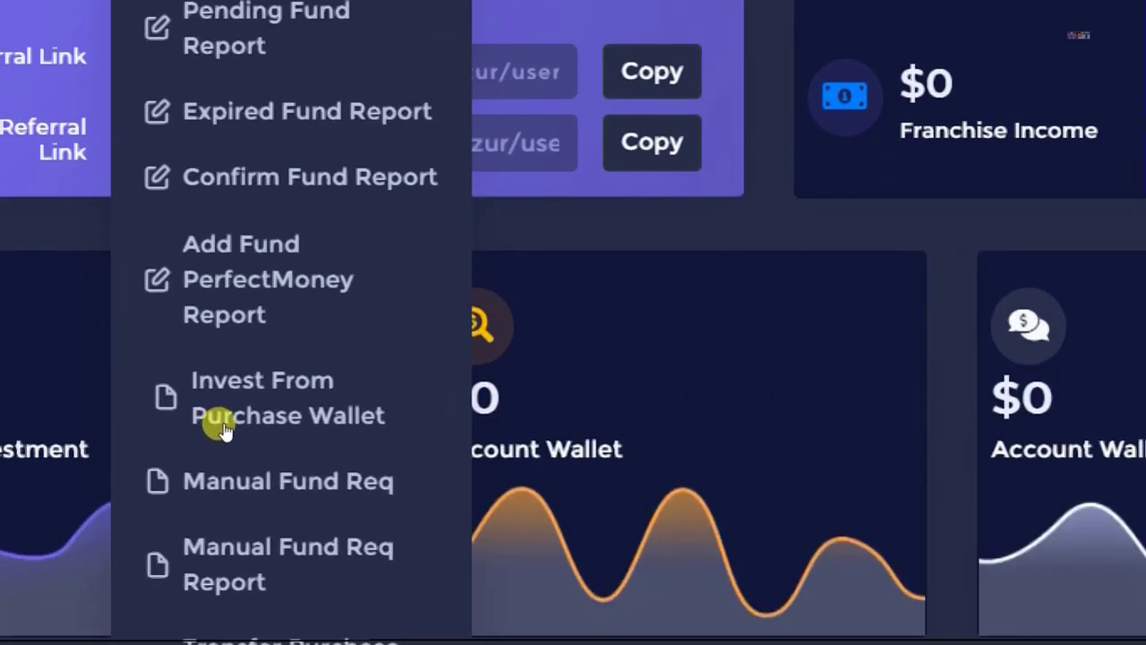
pyautogui.click(219, 422)
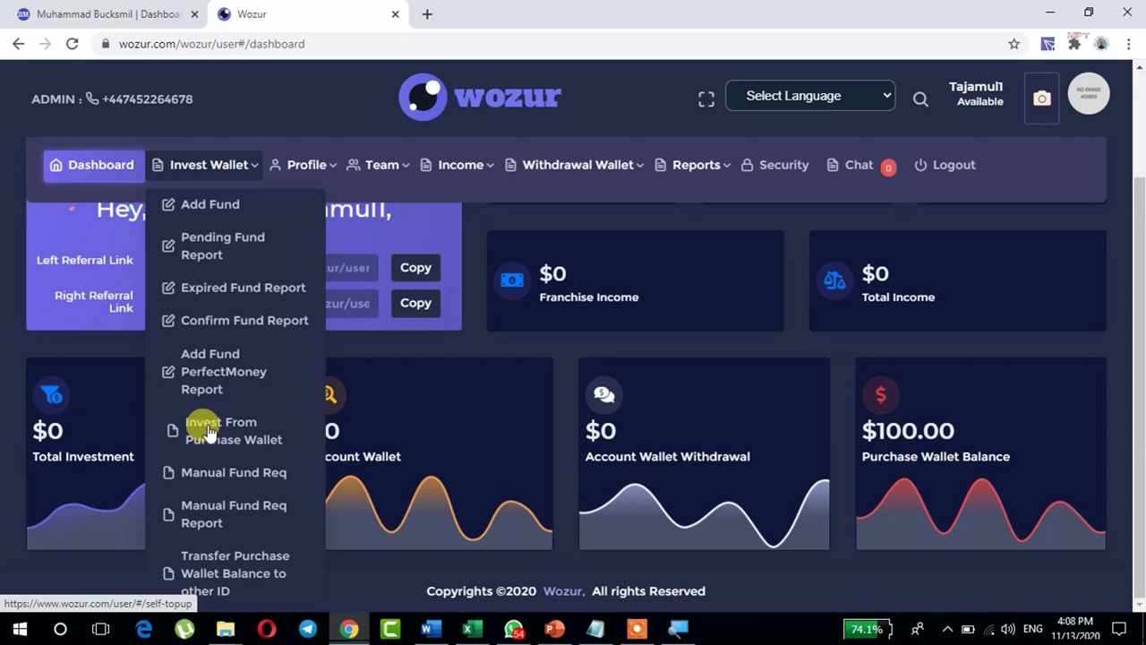
pyautogui.click(208, 432)
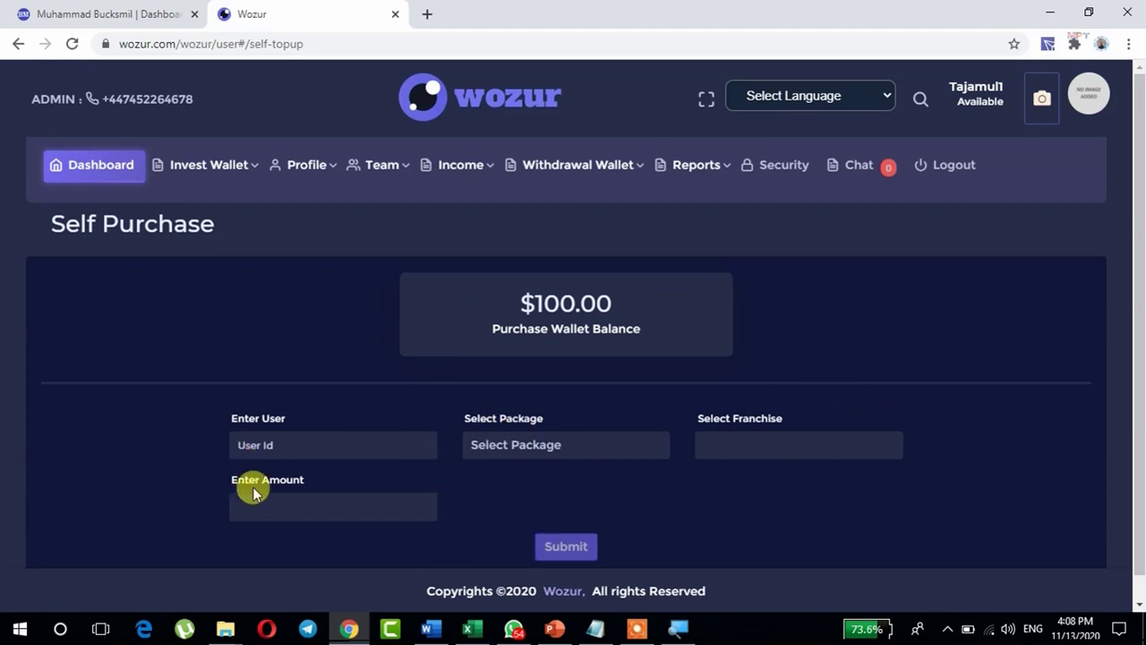
# Step: Enter the user's own username as User Id and select the $100-$8999 package
pyautogui.click(249, 441)
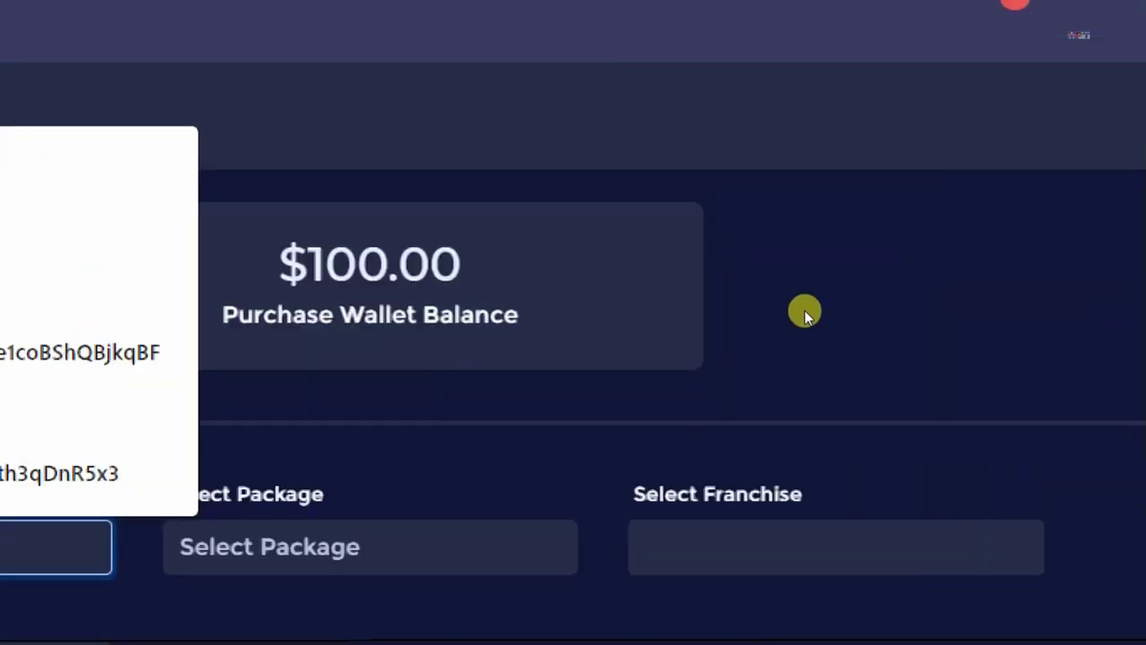
pyautogui.click(790, 246)
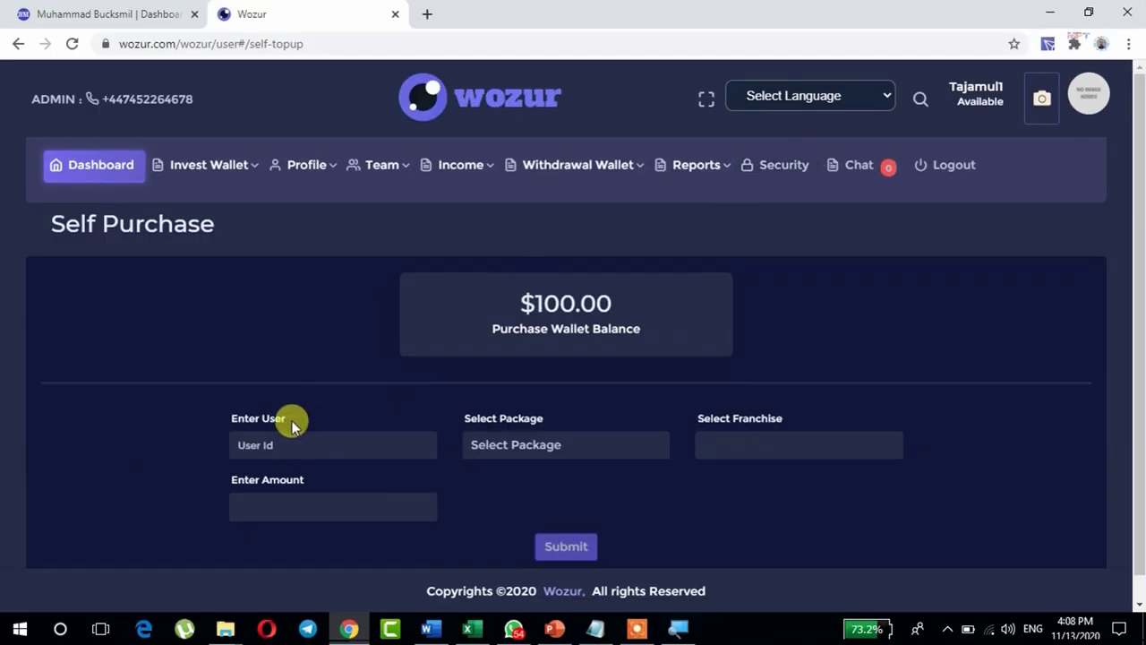
pyautogui.click(243, 444)
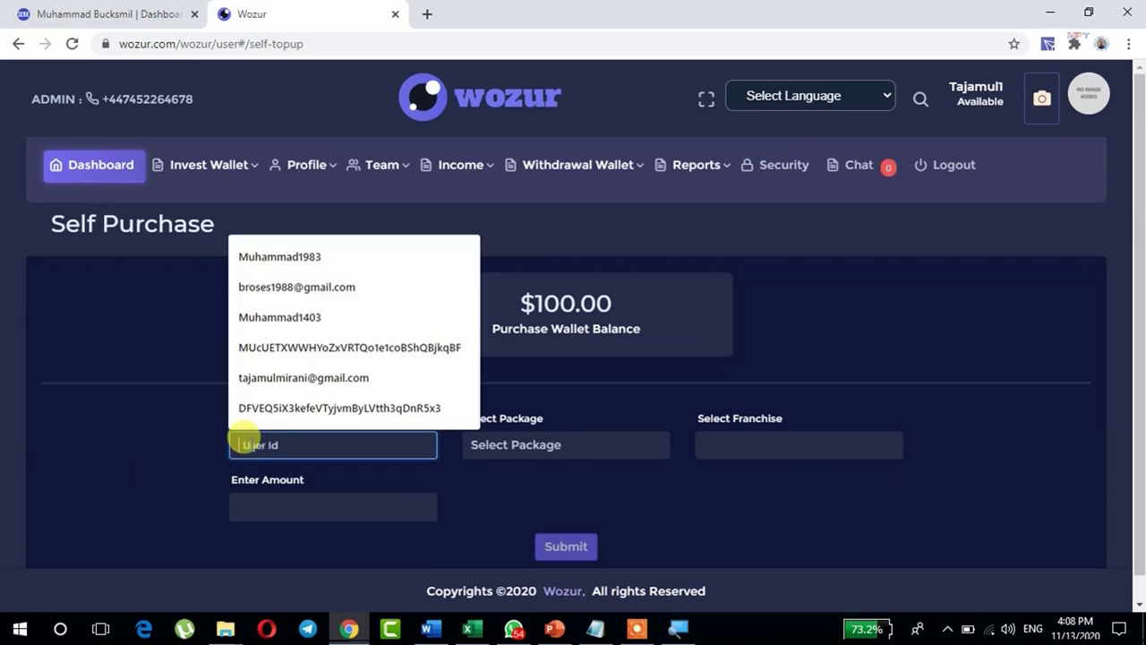
pyautogui.write('Tajamu')
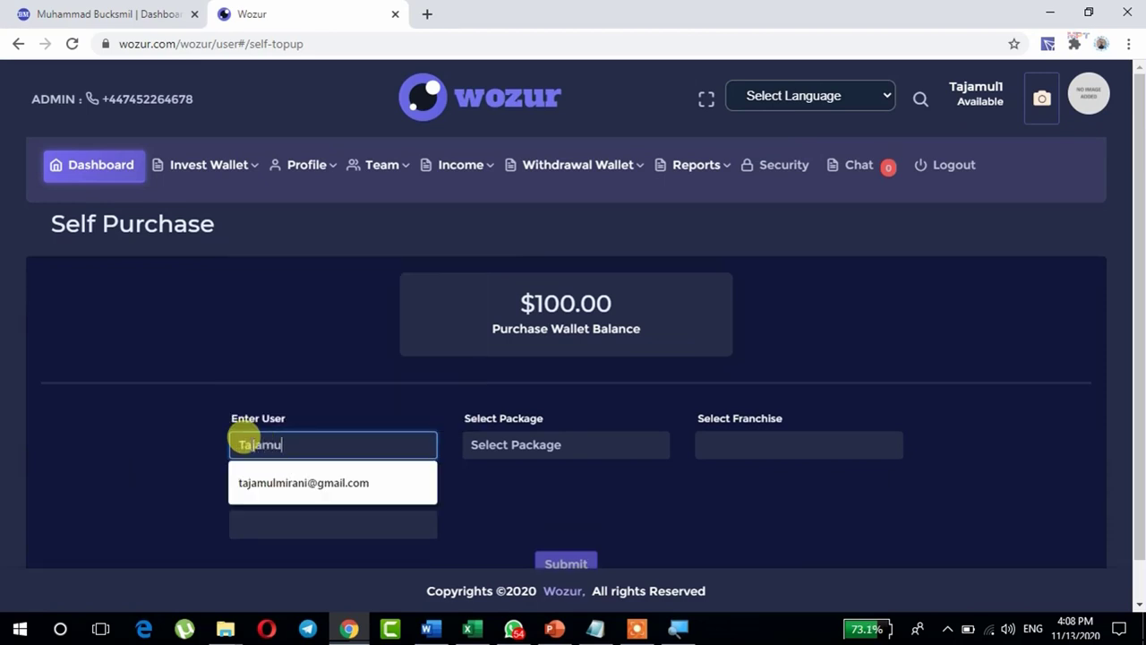
pyautogui.write('l1')
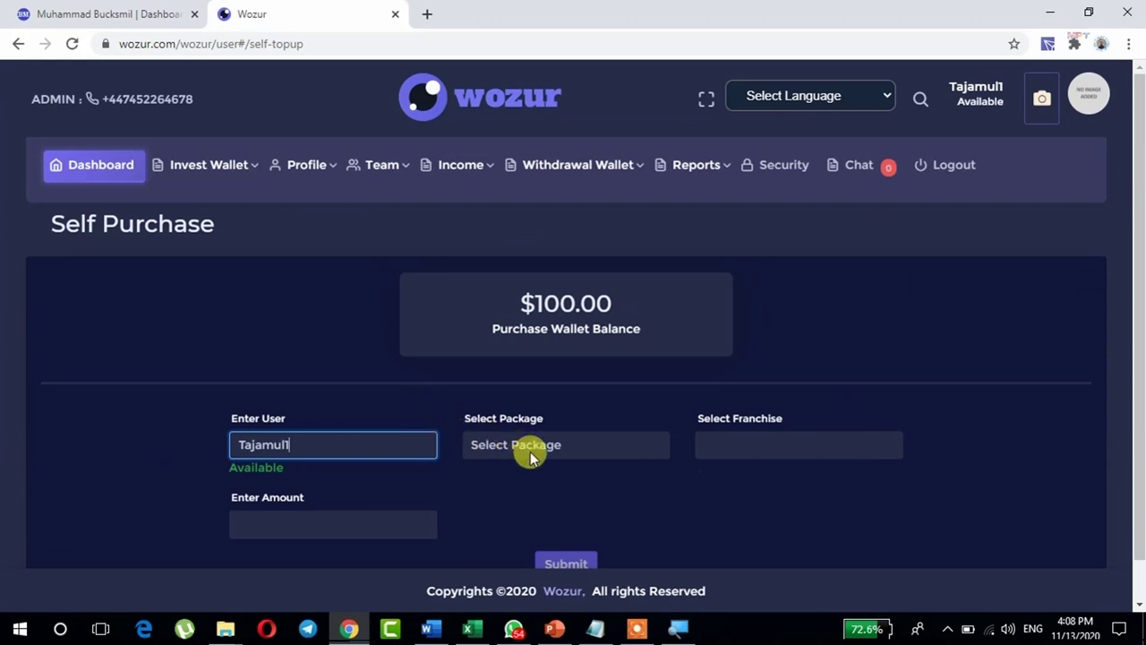
pyautogui.click(527, 449)
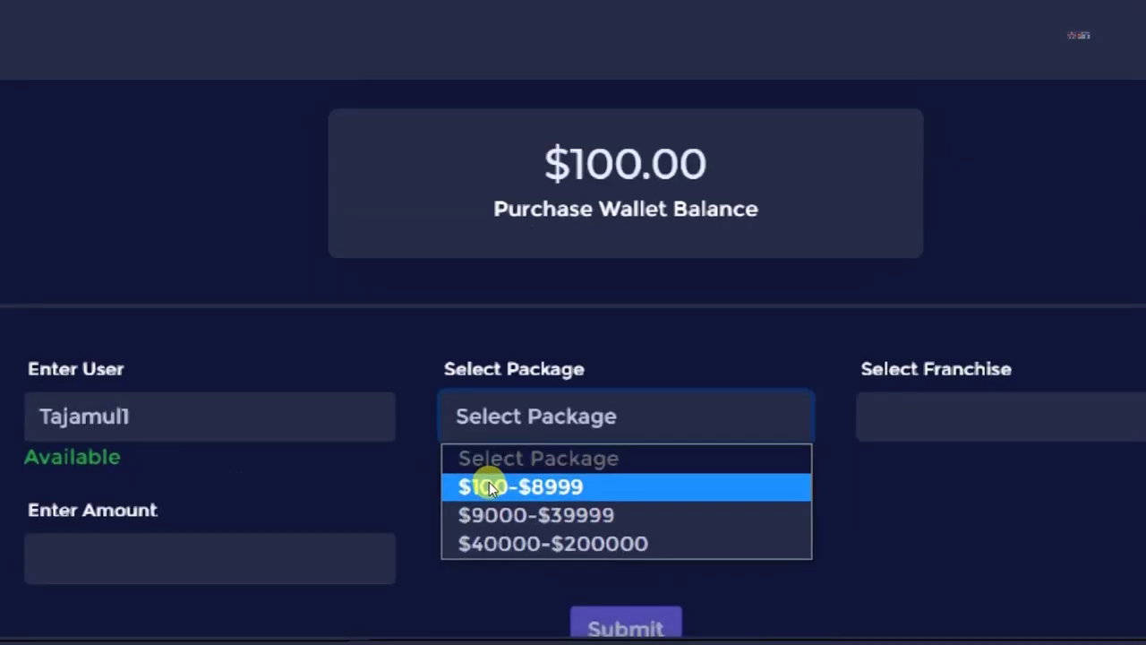
pyautogui.click(489, 484)
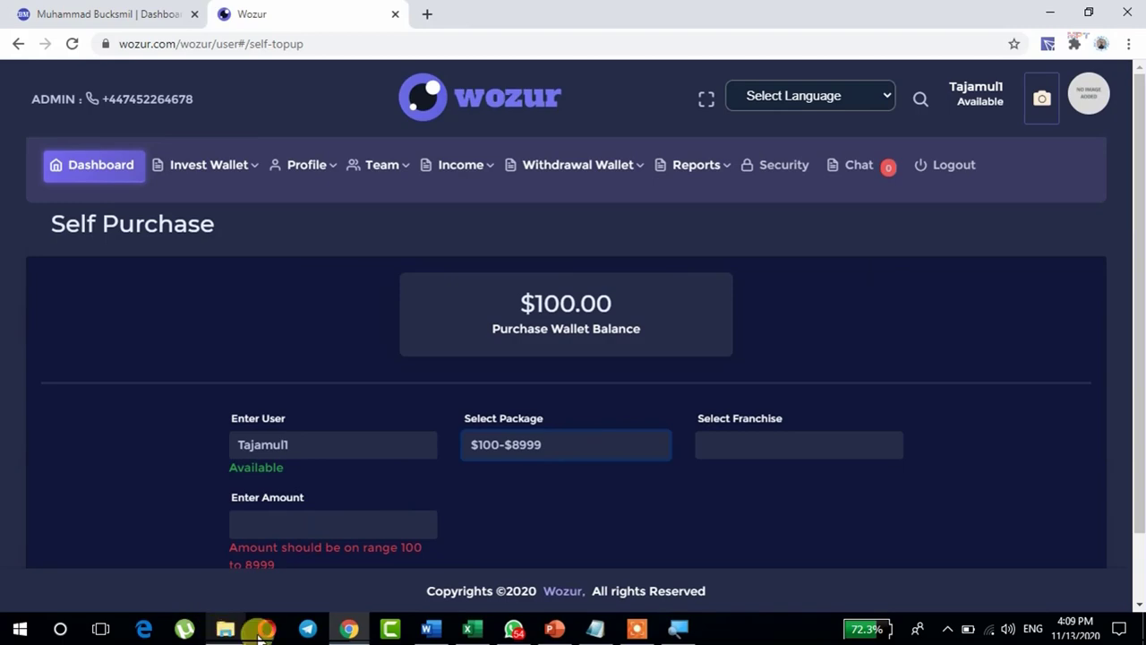
pyautogui.click(429, 629)
# Step: Check the Invest $100 to $8999 tier in the Word plan, then bring This PC forward
pyautogui.scroll(10, 336, 367)
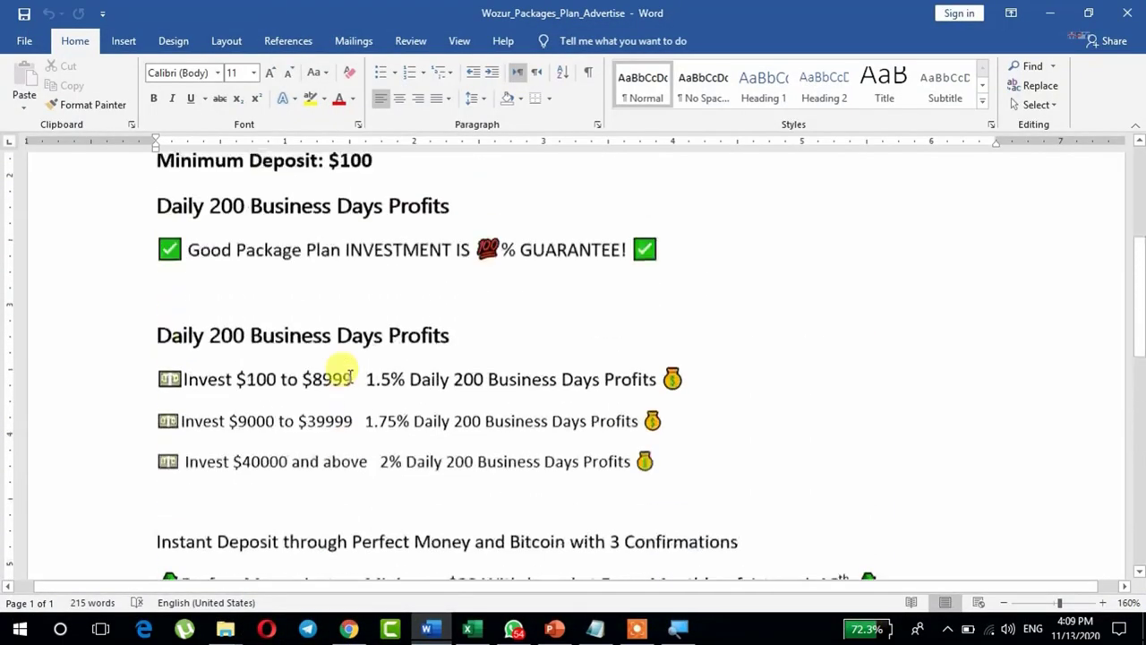
pyautogui.doubleClick(251, 381)
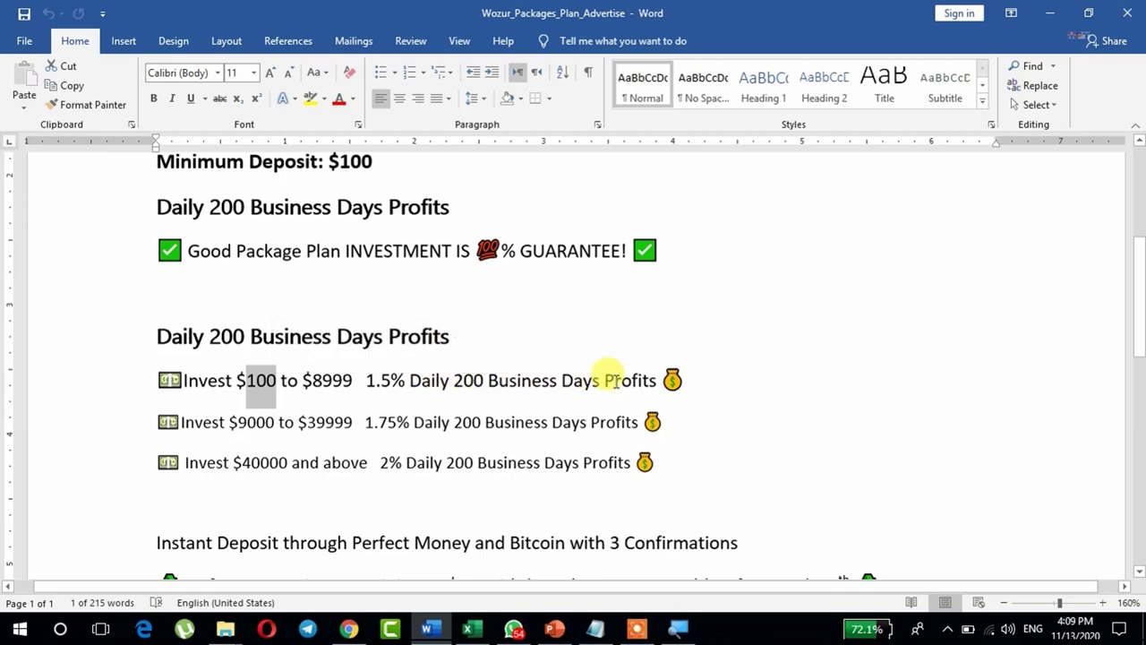
pyautogui.click(543, 381)
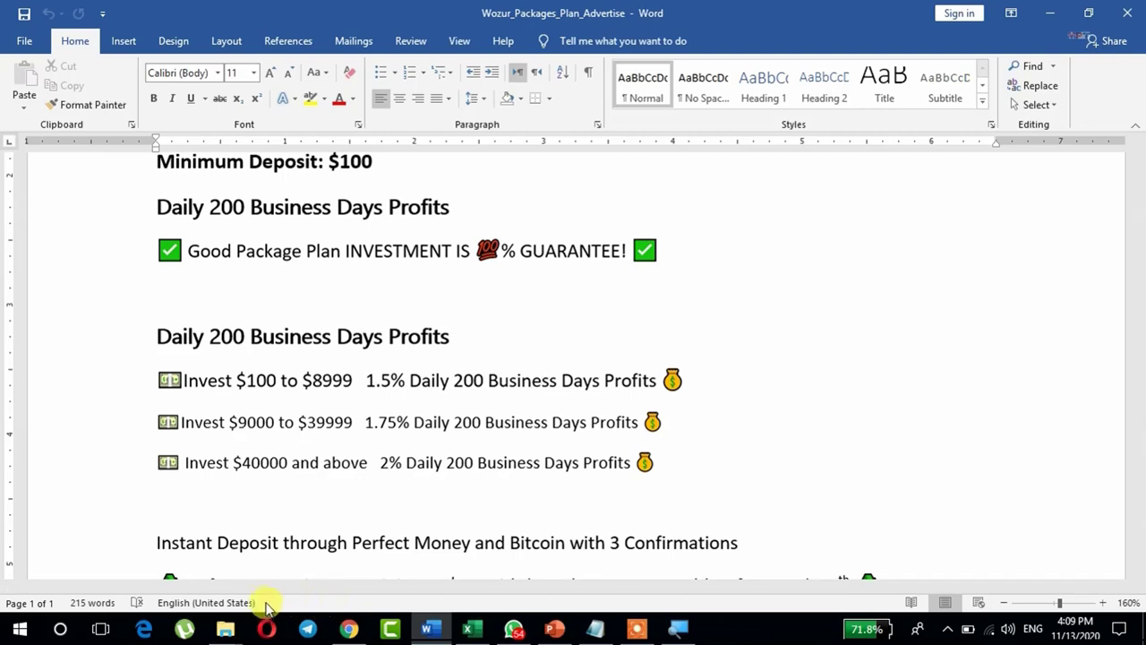
pyautogui.click(225, 629)
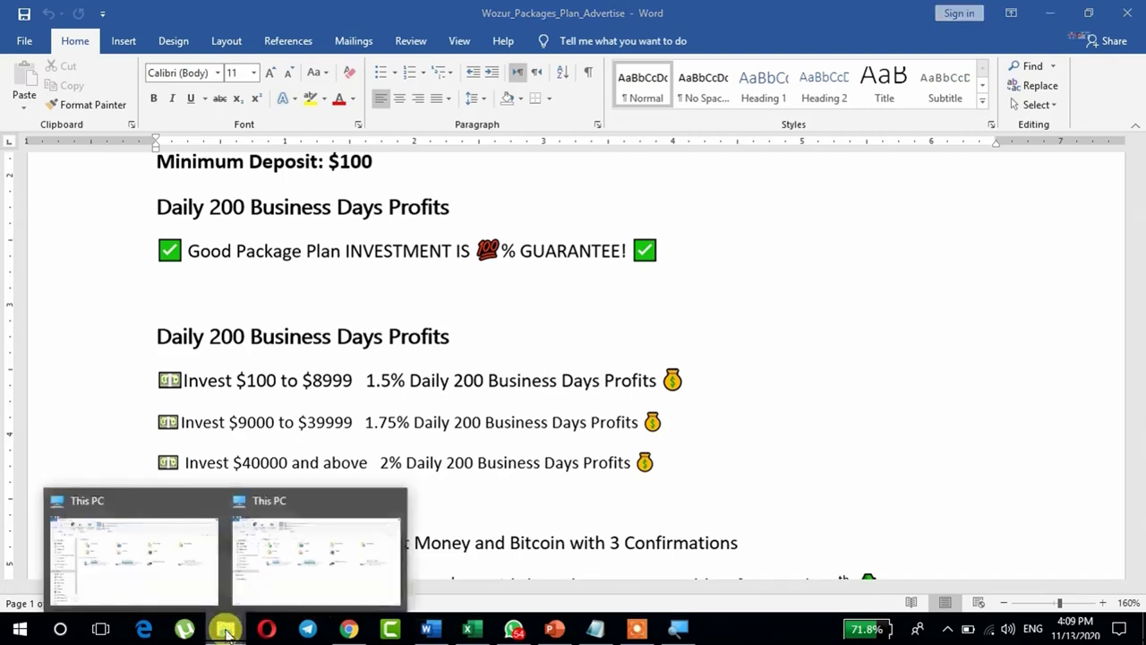
pyautogui.click(297, 595)
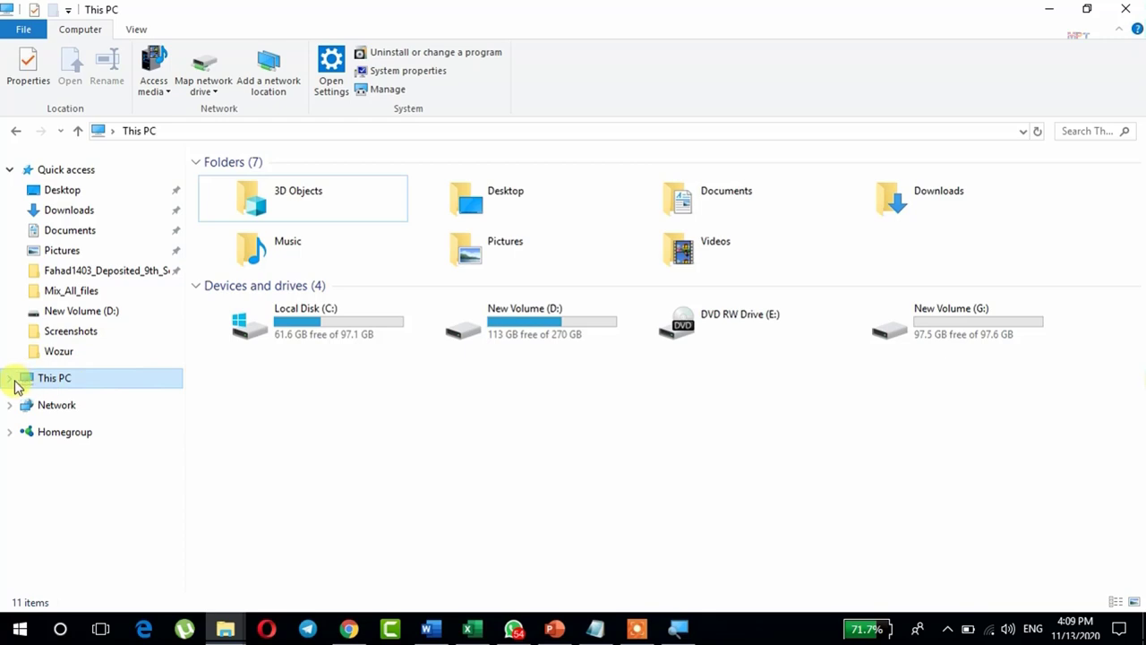
# Step: Open image 1 from Wozur > New Data with Windows Photo Viewer
pyautogui.click(59, 353)
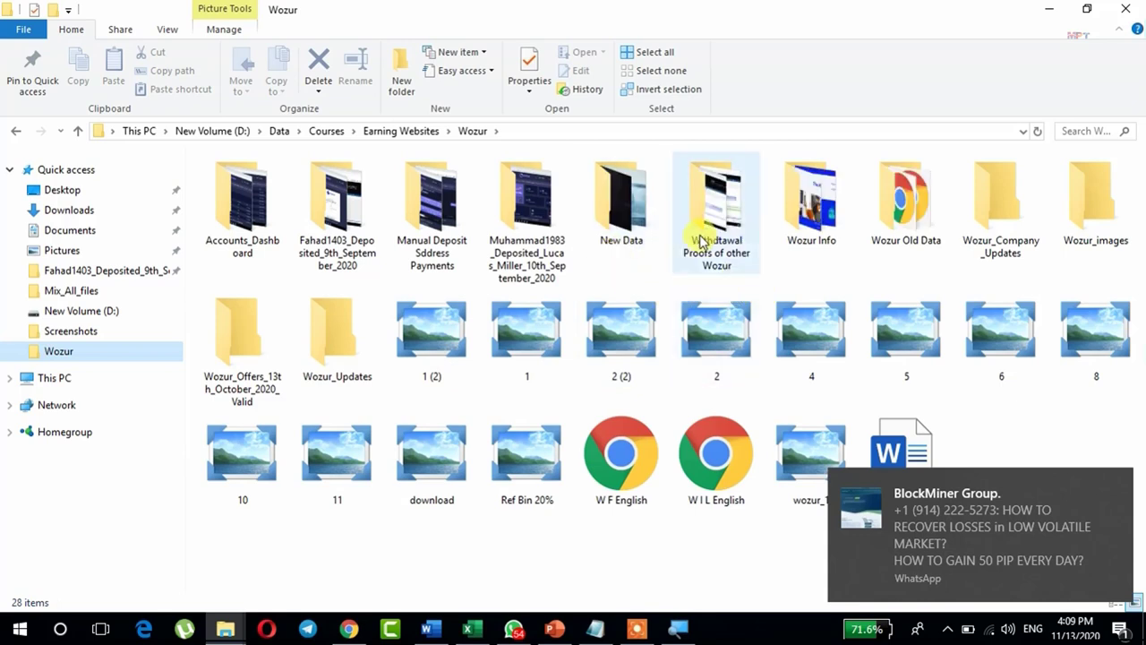
pyautogui.doubleClick(616, 212)
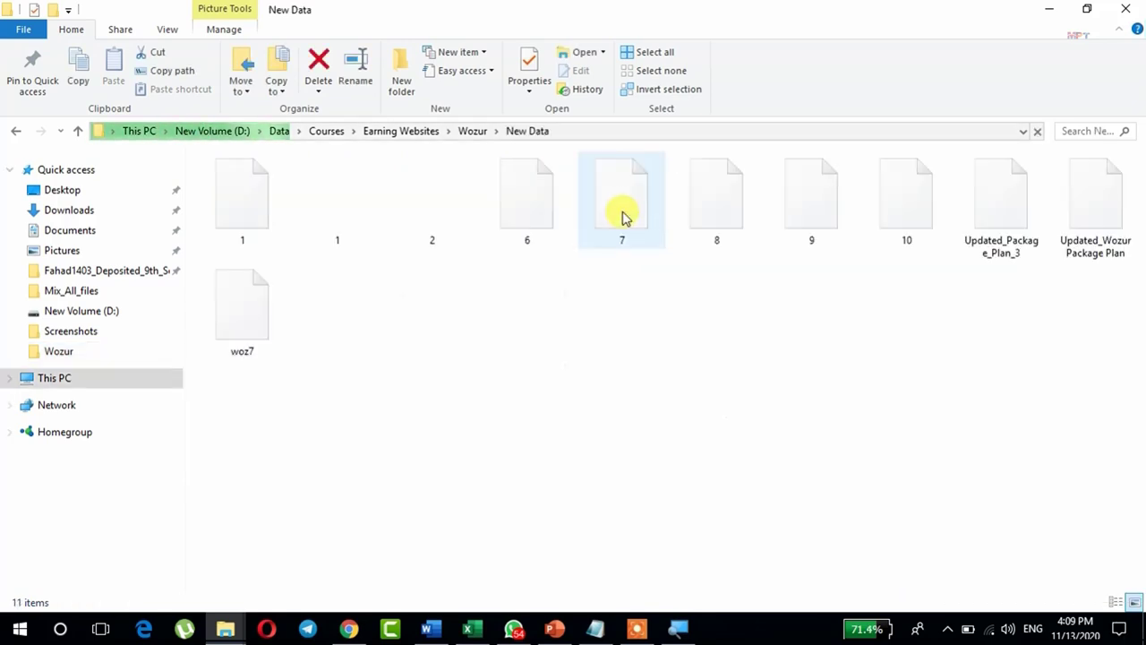
pyautogui.rightClick(217, 199)
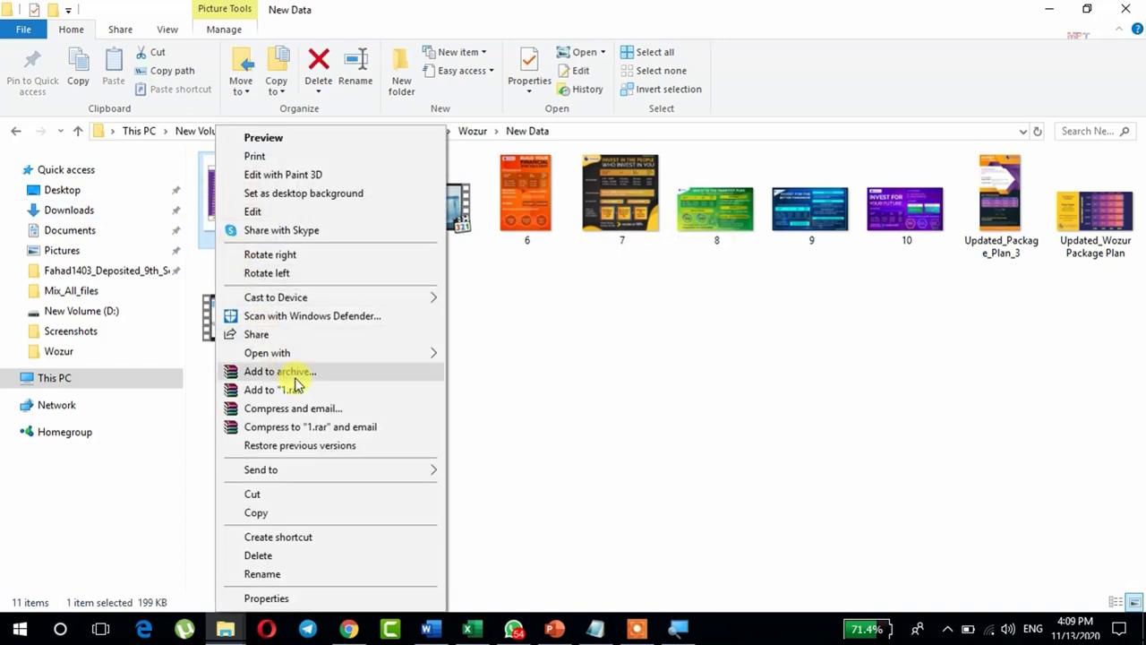
pyautogui.moveTo(358, 355)
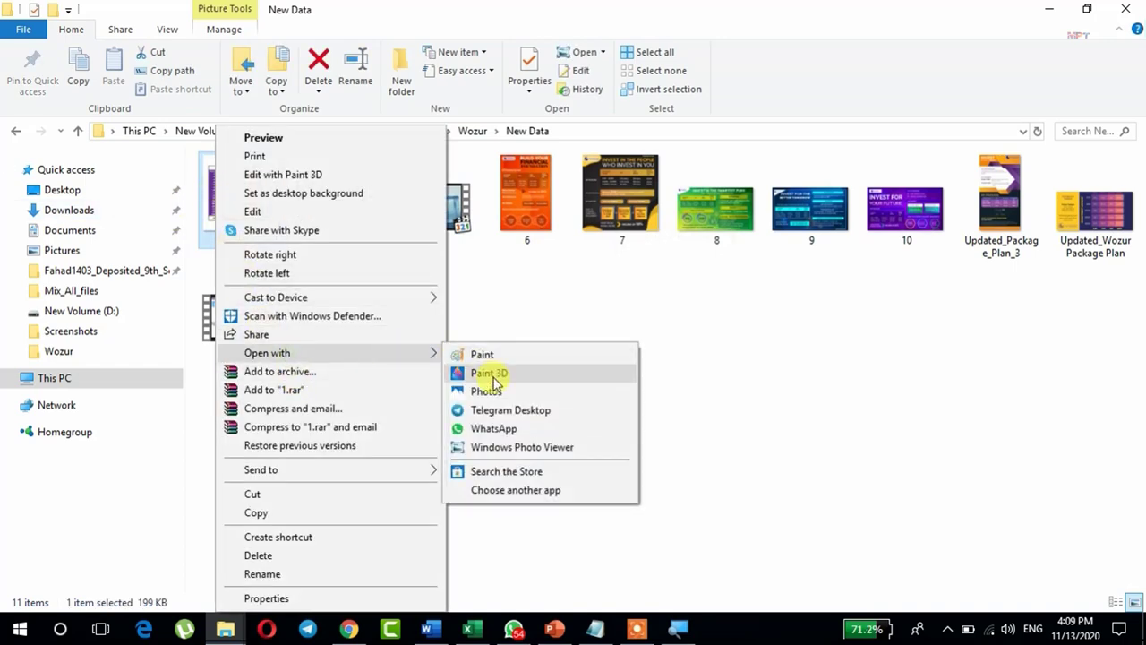
pyautogui.click(515, 447)
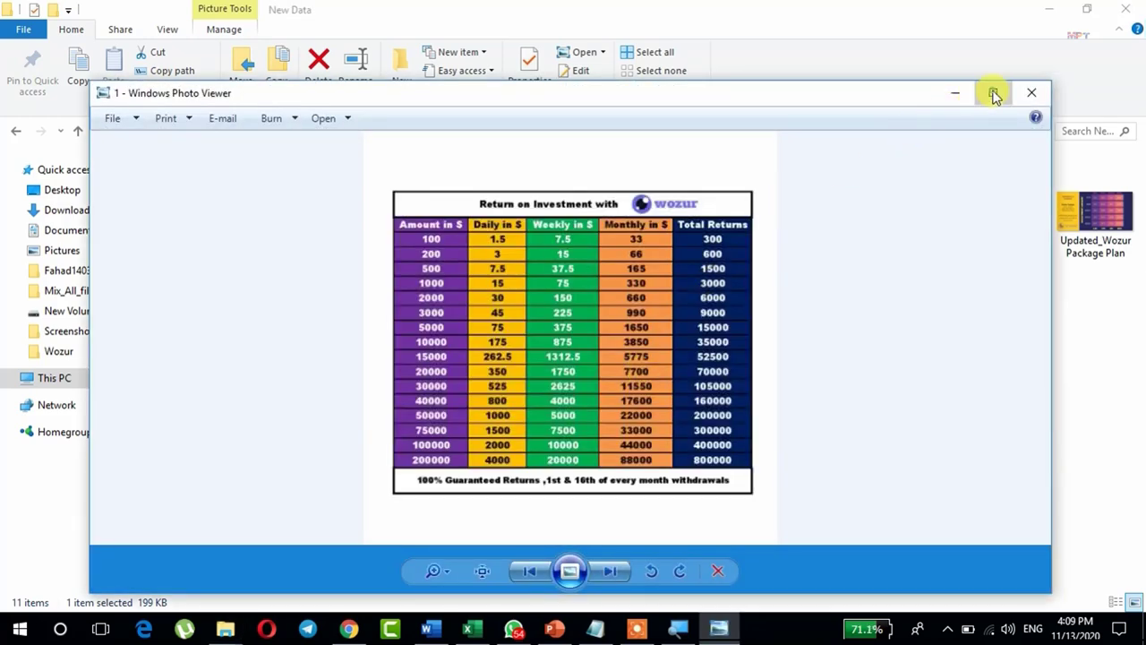
# Step: Maximize Photo Viewer, zoom in and out on the ROI table, then minimize it
pyautogui.click(988, 93)
pyautogui.scroll(3, 604, 292)
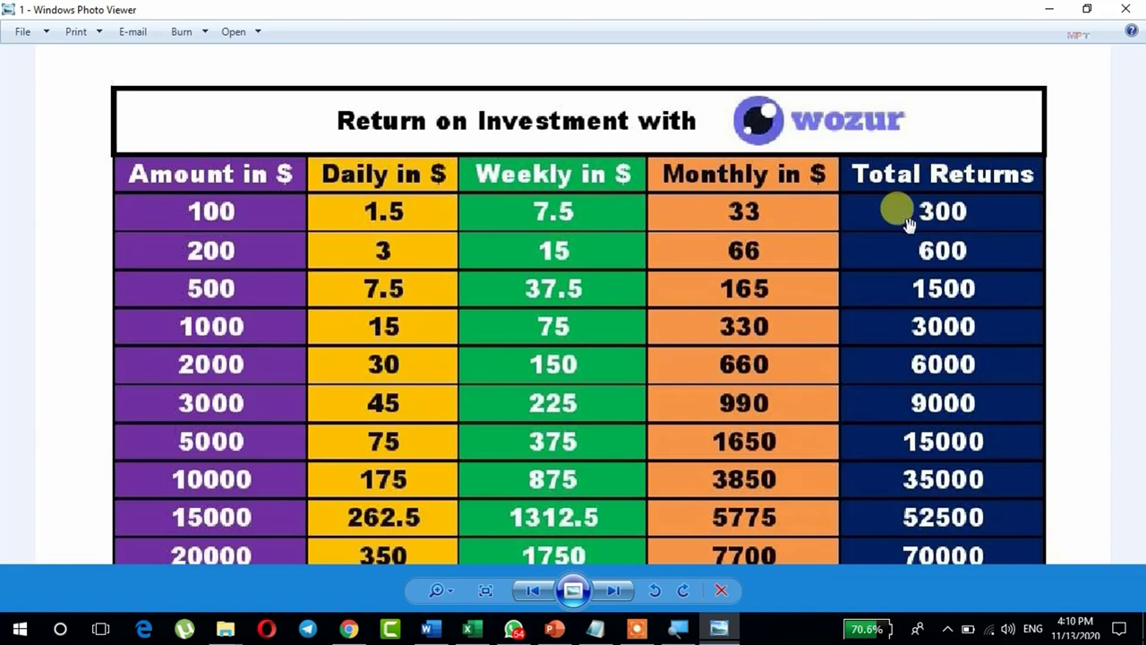
pyautogui.scroll(-3, 493, 361)
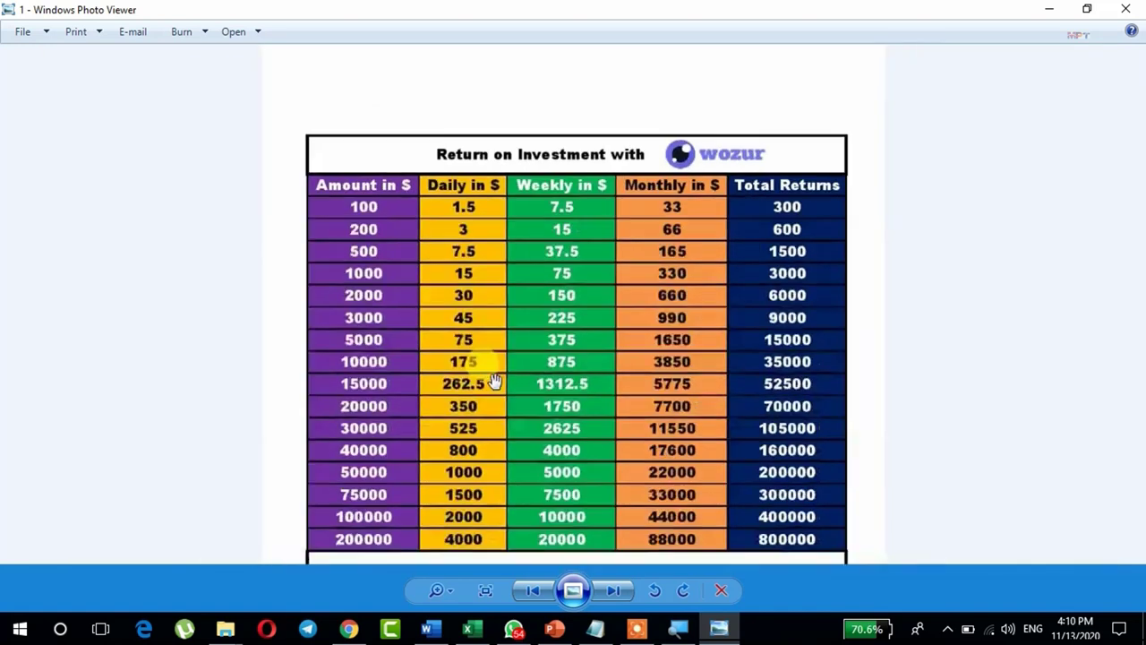
pyautogui.click(719, 628)
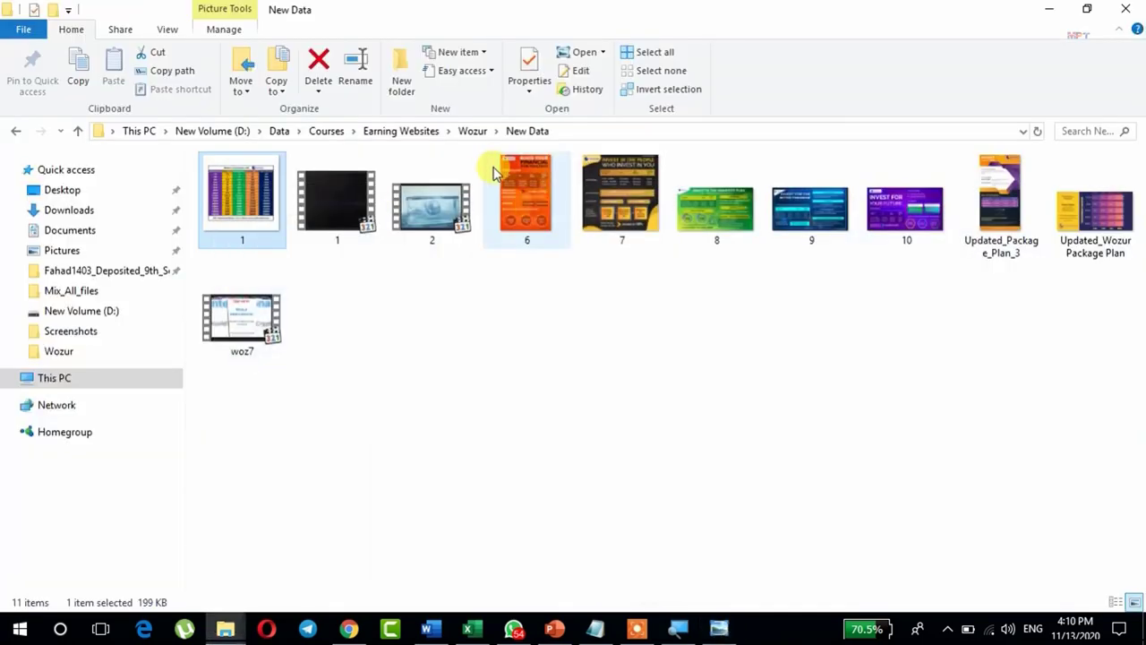
# Step: Back on the Self Purchase form, select ukraine as the franchise
pyautogui.click(348, 628)
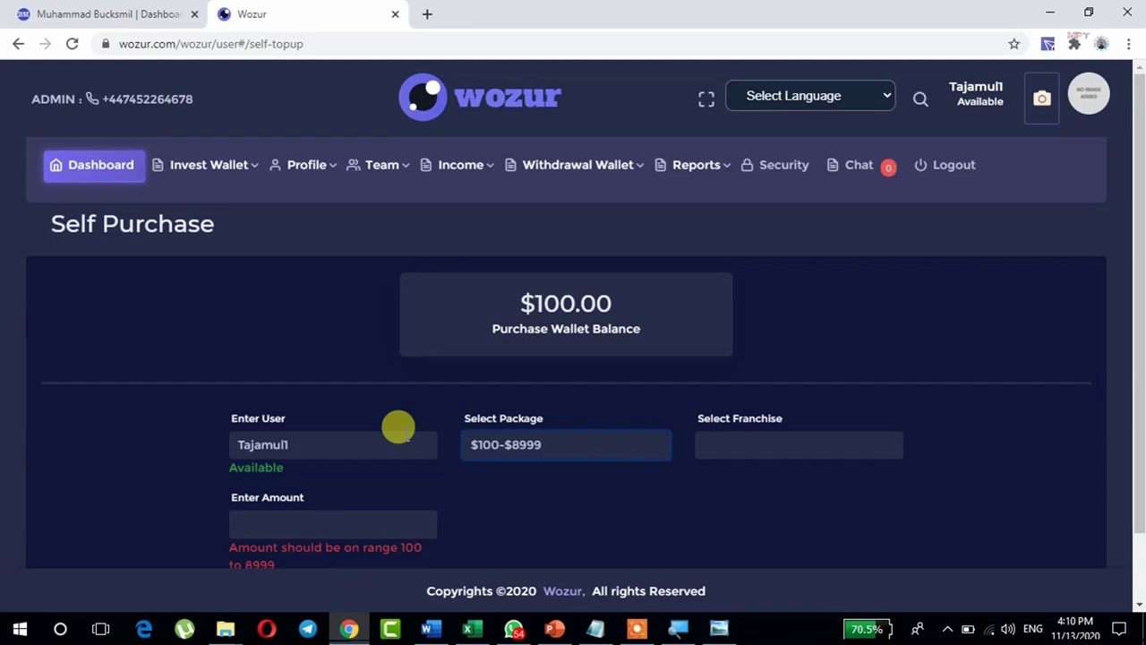
pyautogui.scroll(-1, 448, 421)
pyautogui.click(732, 364)
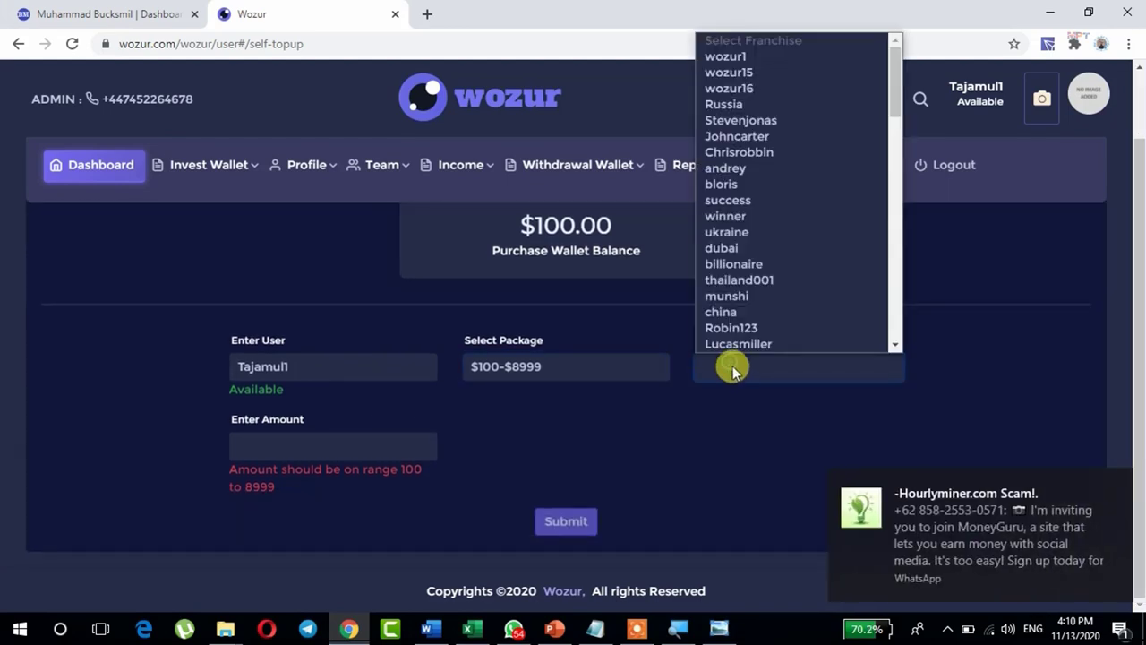
pyautogui.click(873, 483)
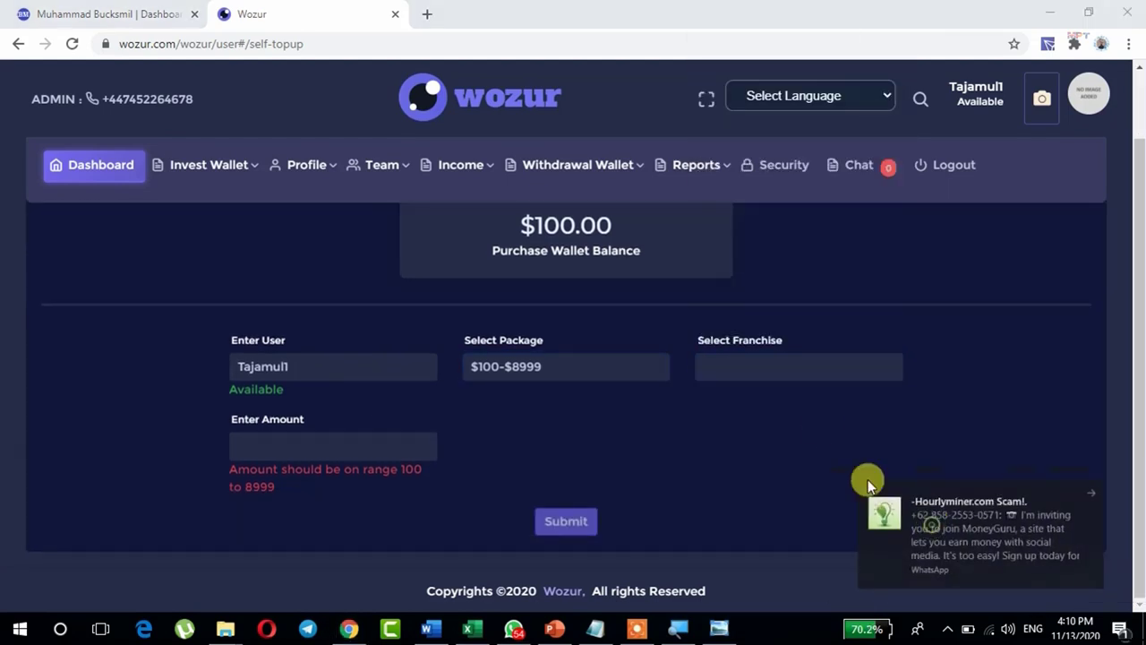
pyautogui.click(738, 367)
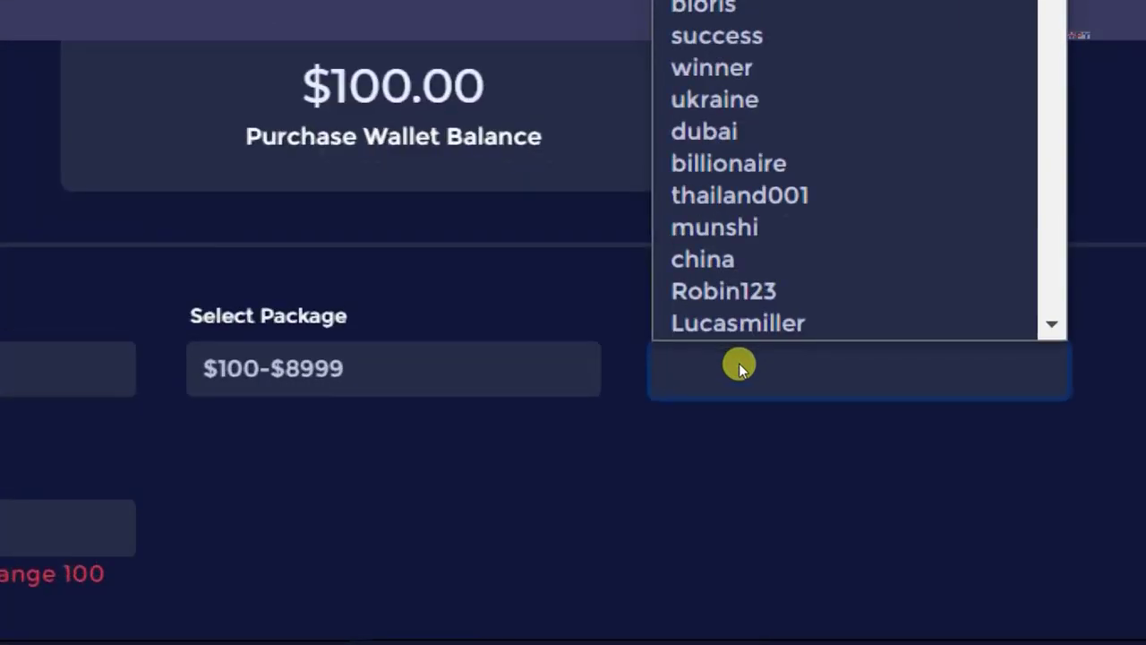
pyautogui.scroll(-1, 742, 258)
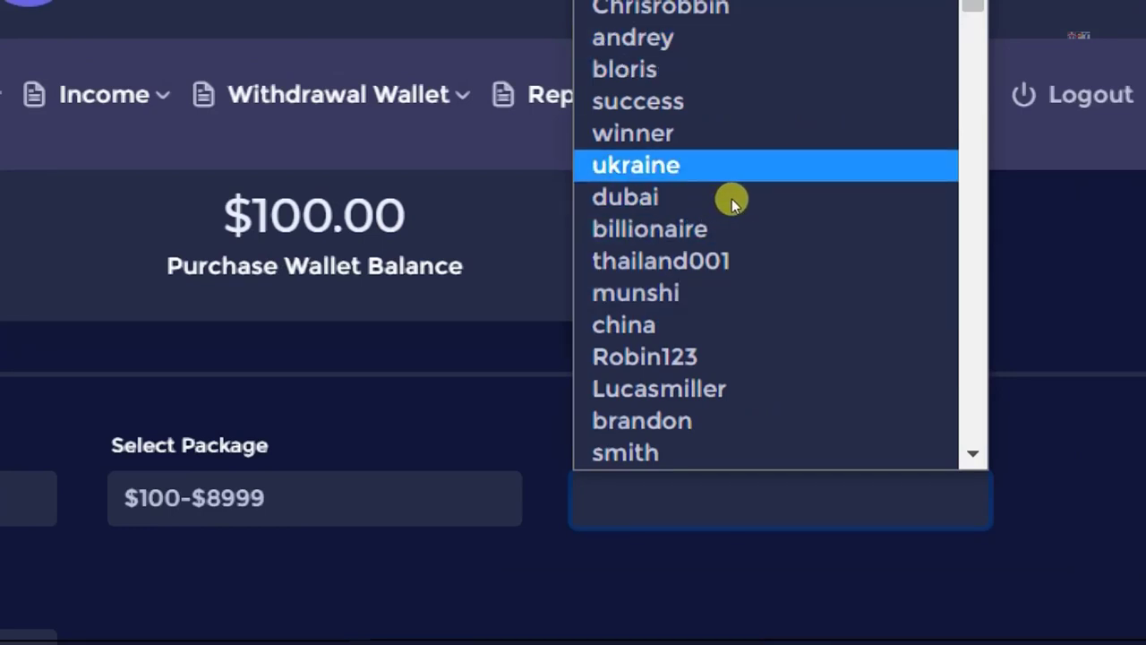
pyautogui.click(726, 203)
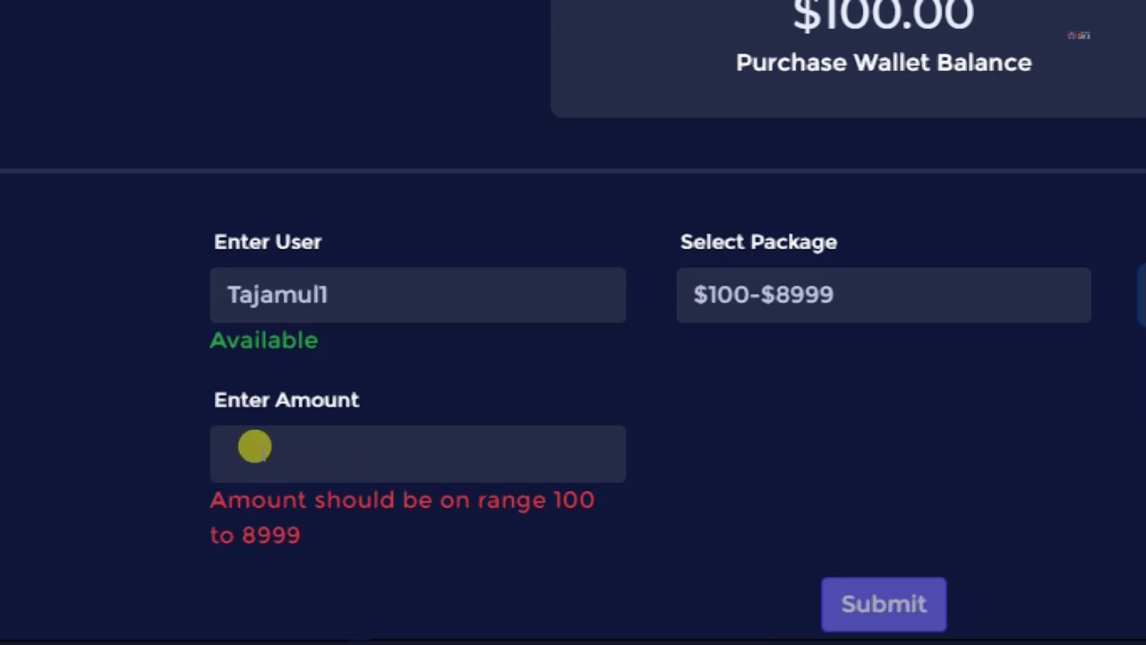
# Step: Correct the investment amount to 100
pyautogui.click(246, 441)
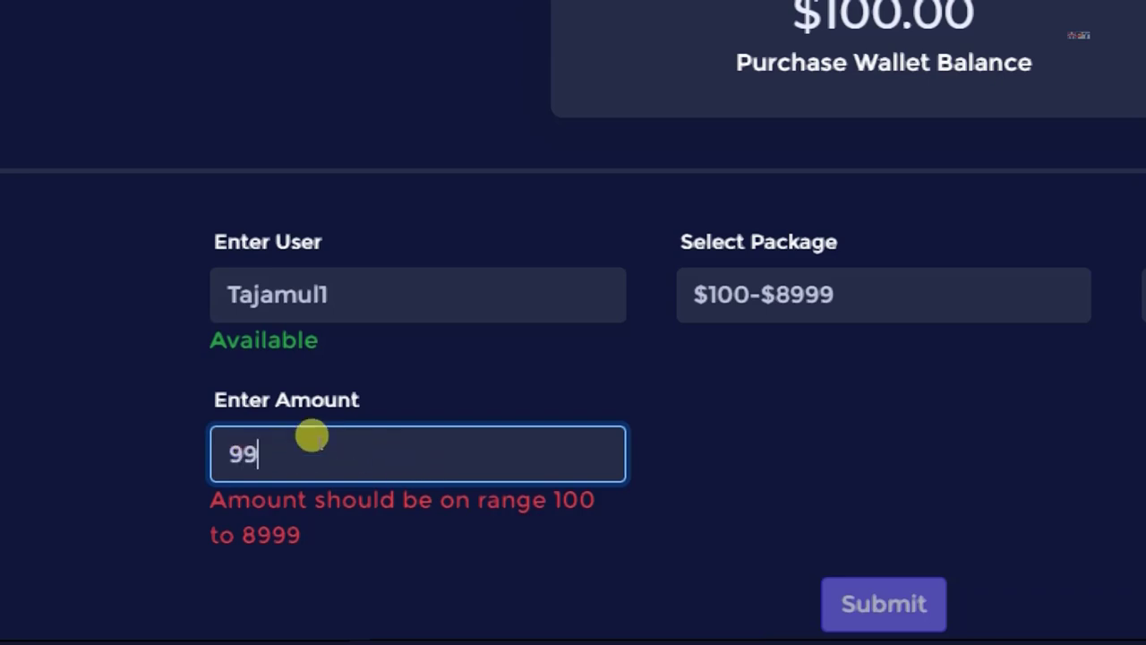
pyautogui.press('BackSpace')
pyautogui.write('00')
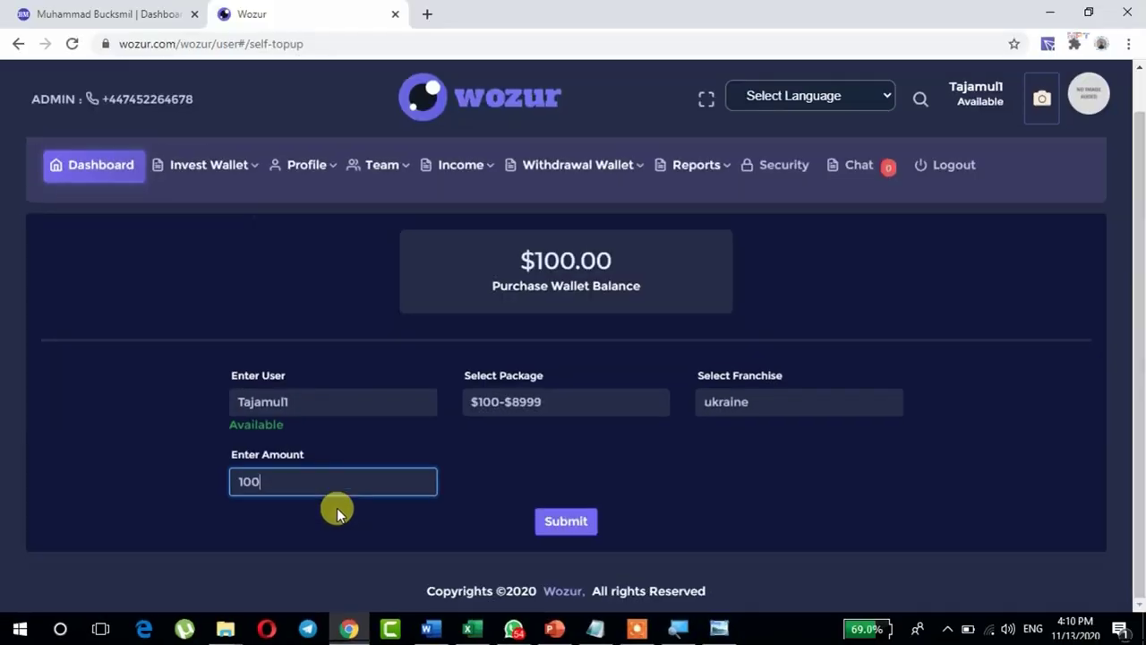
# Step: Submit the $100 ukraine investment and confirm it with Yes
pyautogui.click(566, 523)
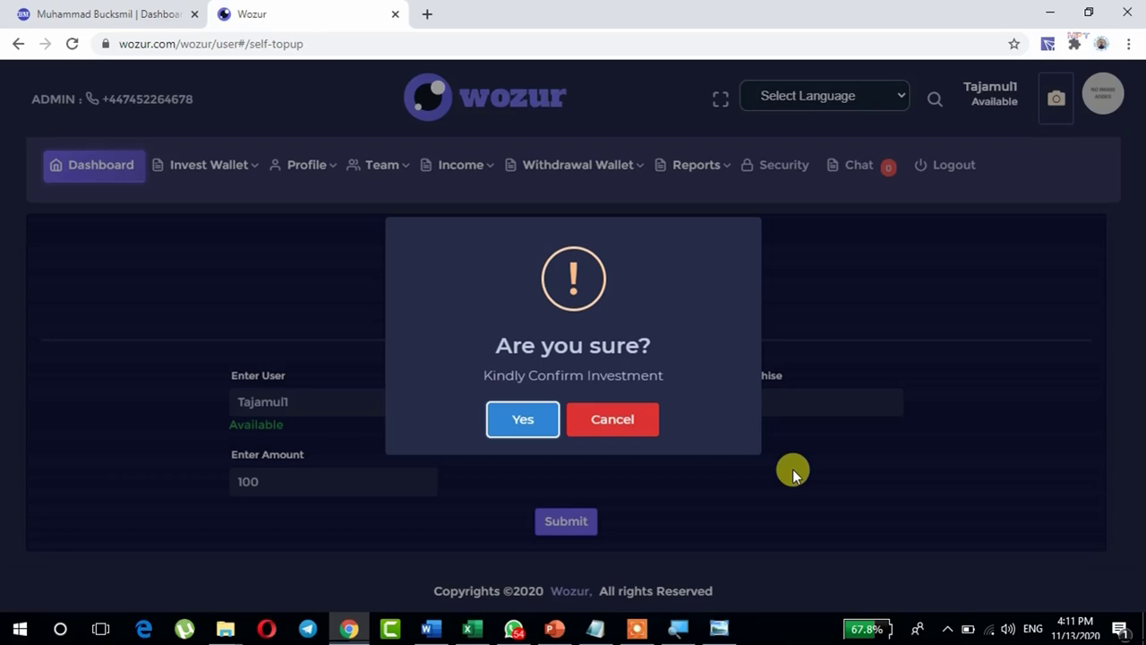
pyautogui.click(518, 421)
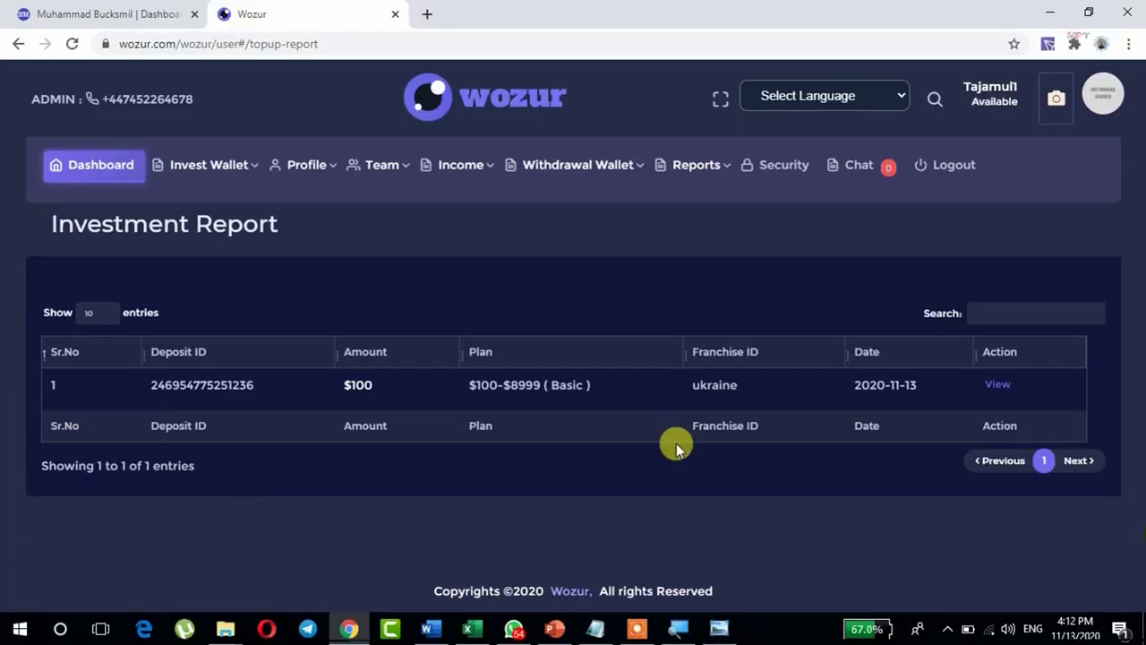
# Step: View the $100 ukraine investment certificate, then go back to the dashboard
pyautogui.click(994, 385)
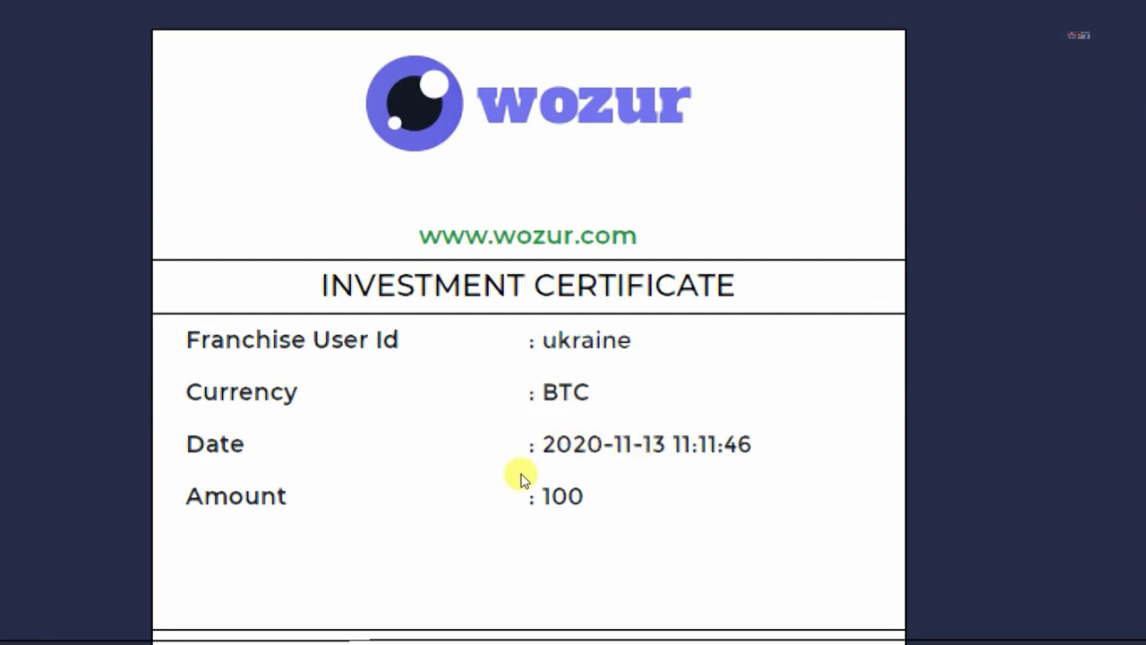
pyautogui.scroll(-2, 520, 476)
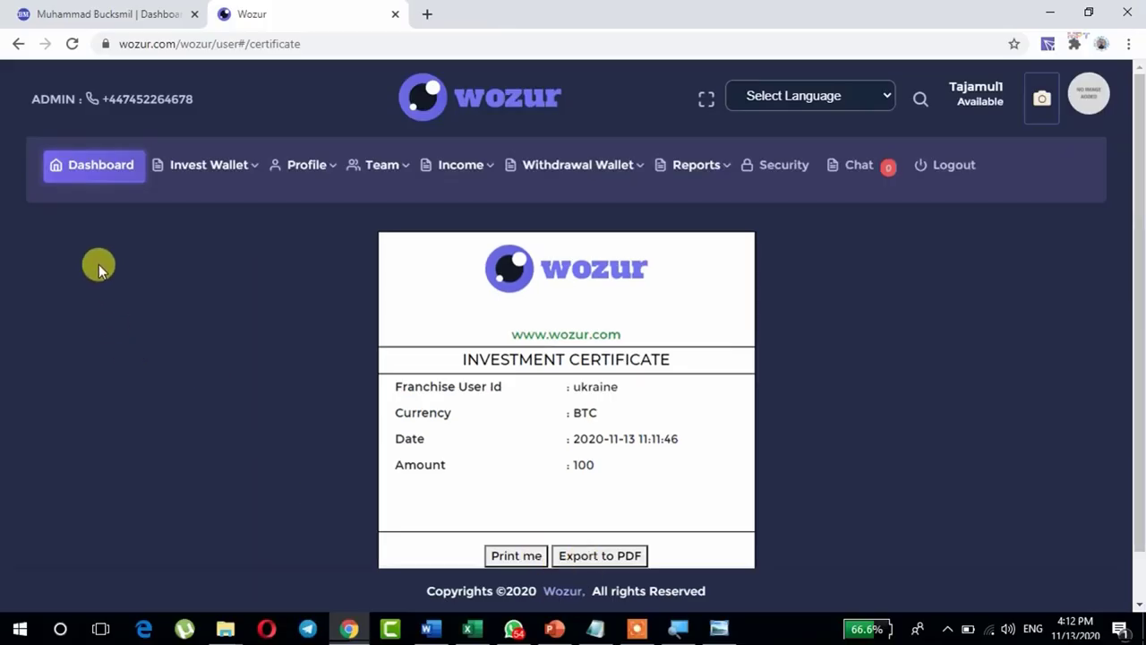
pyautogui.click(77, 177)
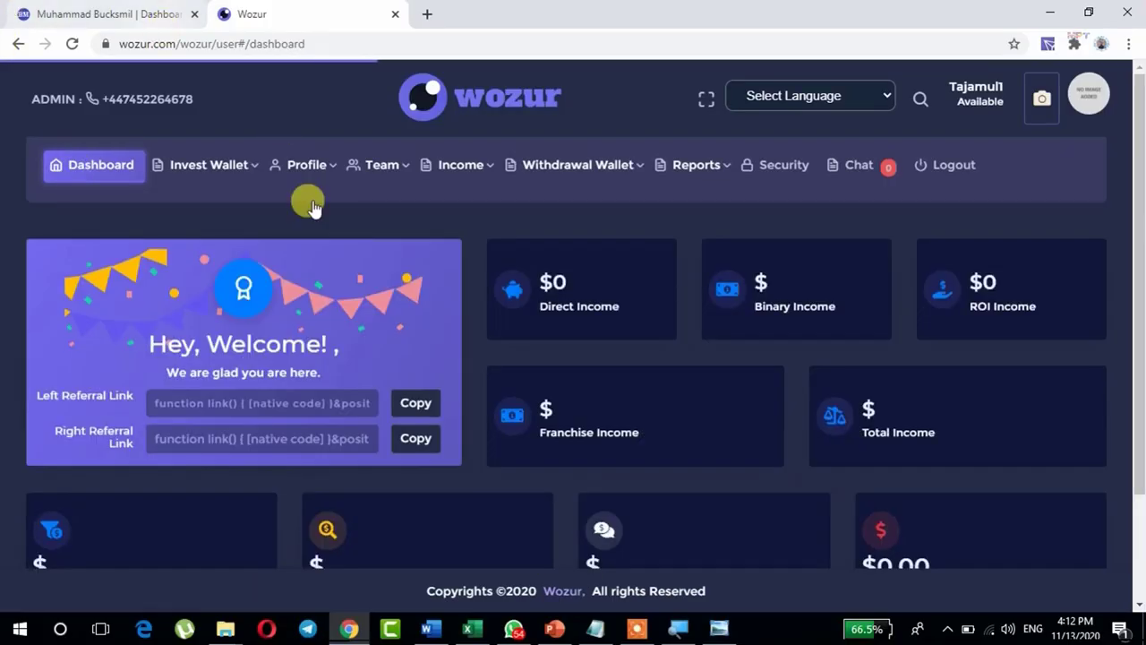
# Step: Verify the $100 Total Investment figure, then open Income > ROI Income
pyautogui.scroll(-2, 360, 324)
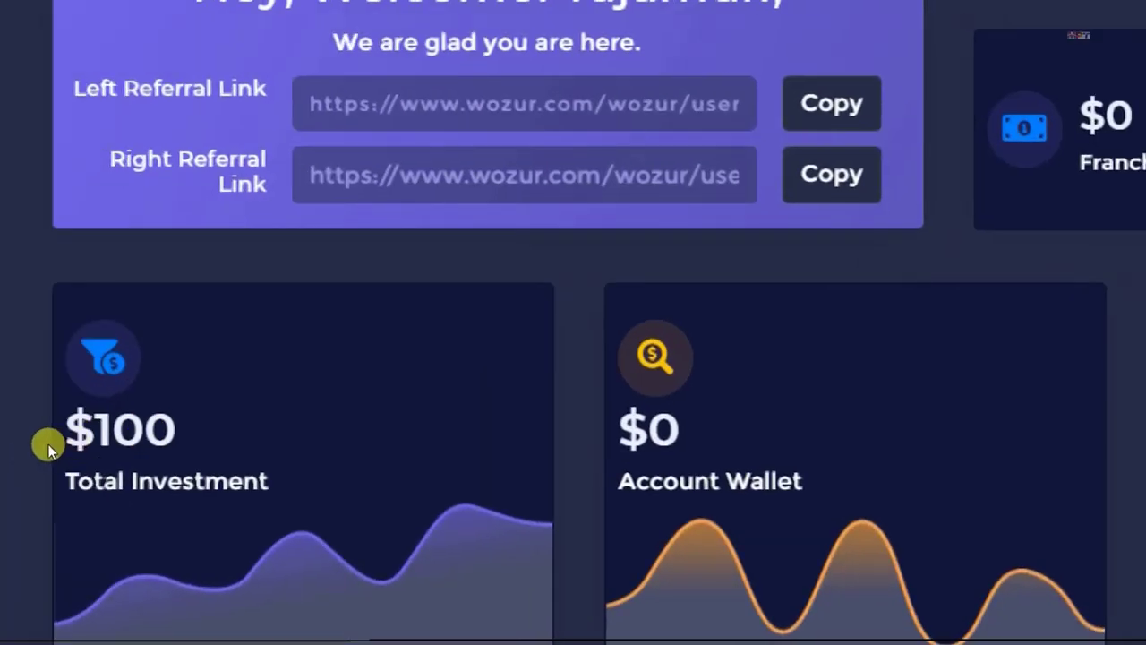
pyautogui.doubleClick(97, 431)
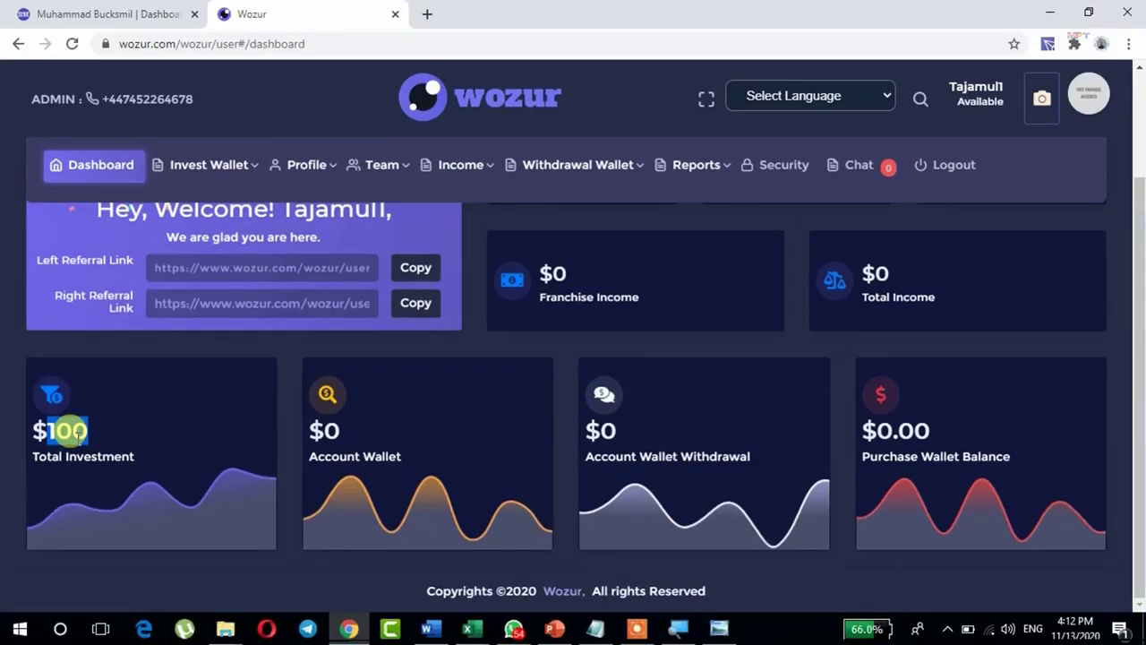
pyautogui.click(97, 458)
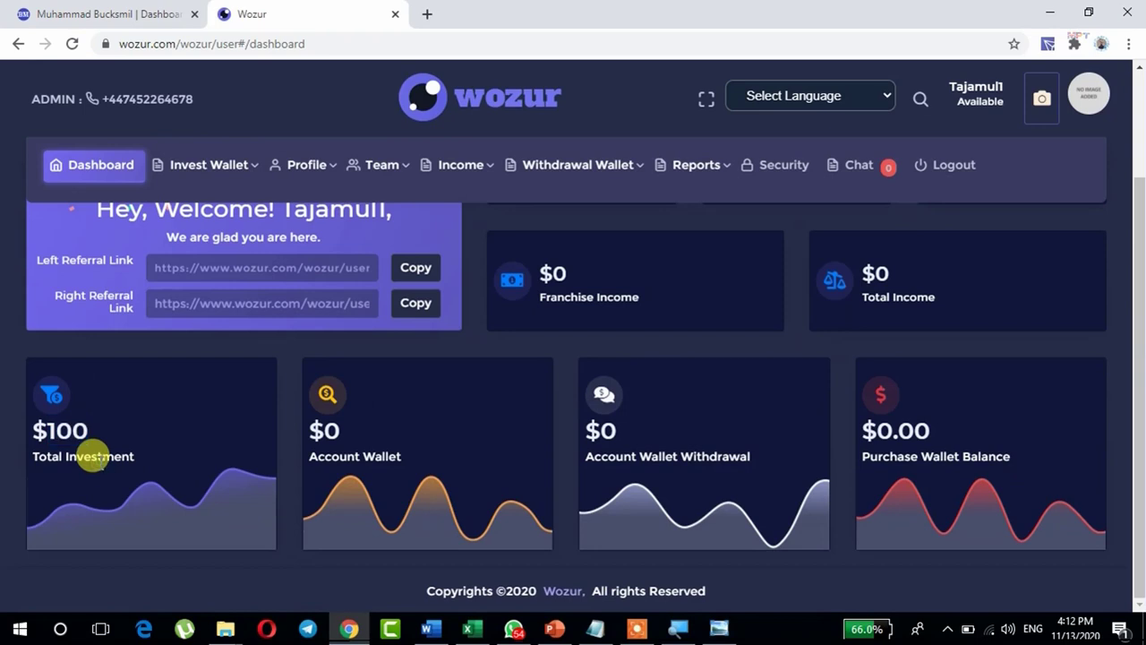
pyautogui.moveTo(474, 170)
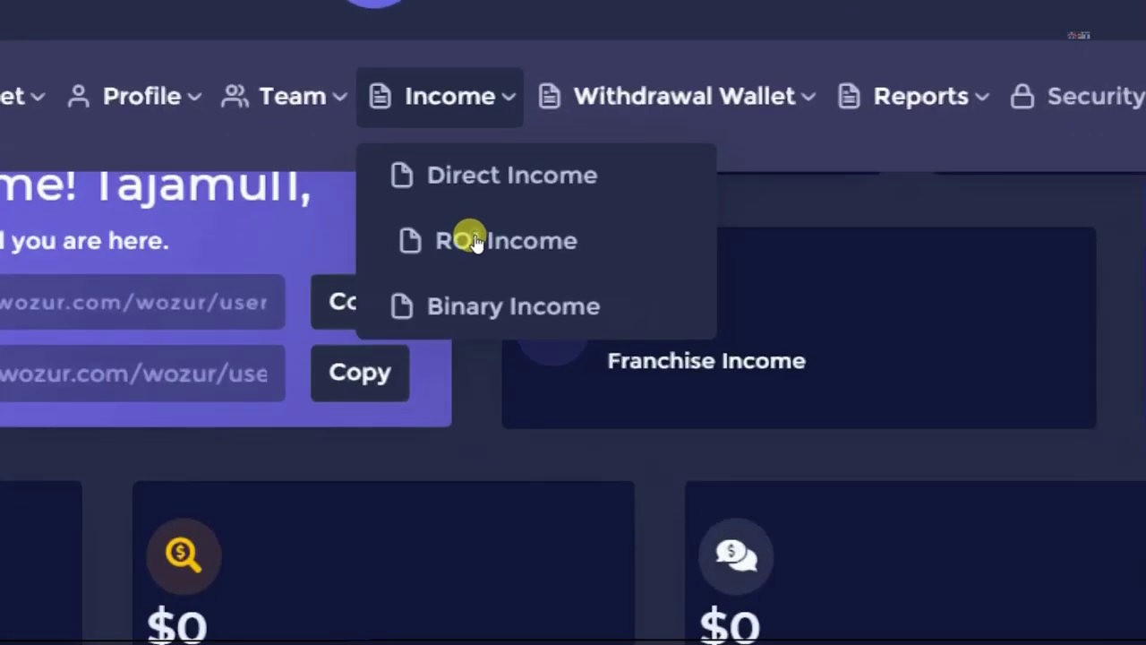
pyautogui.click(478, 239)
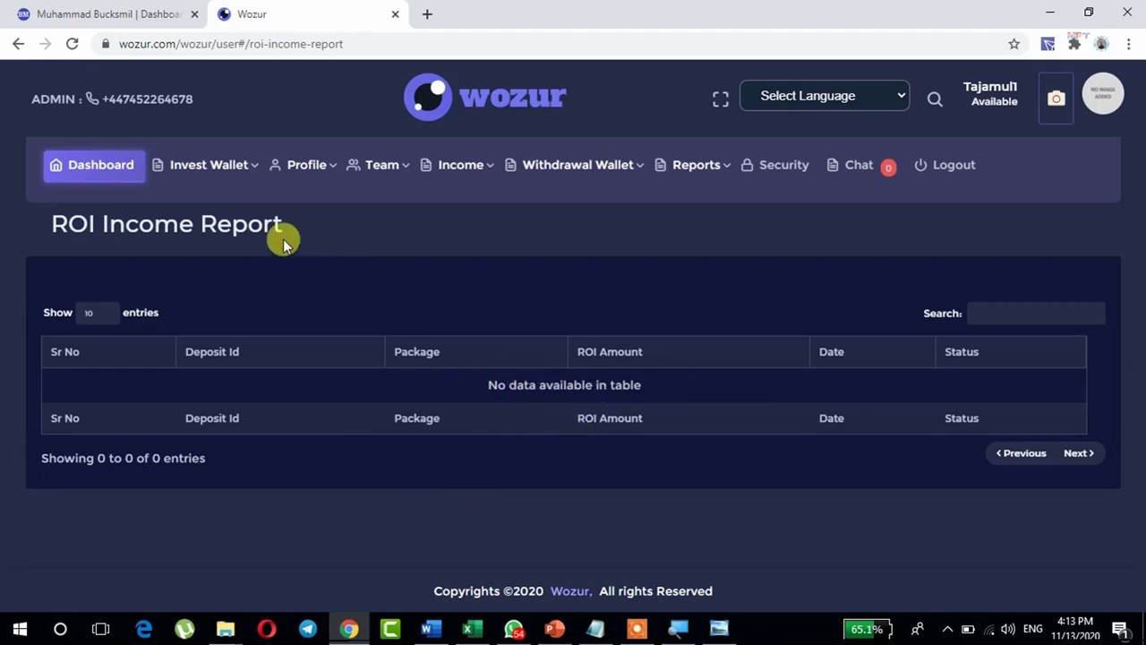
# Step: Go back to the Wozur dashboard and review its tiles showing $100 total investment
pyautogui.click(71, 170)
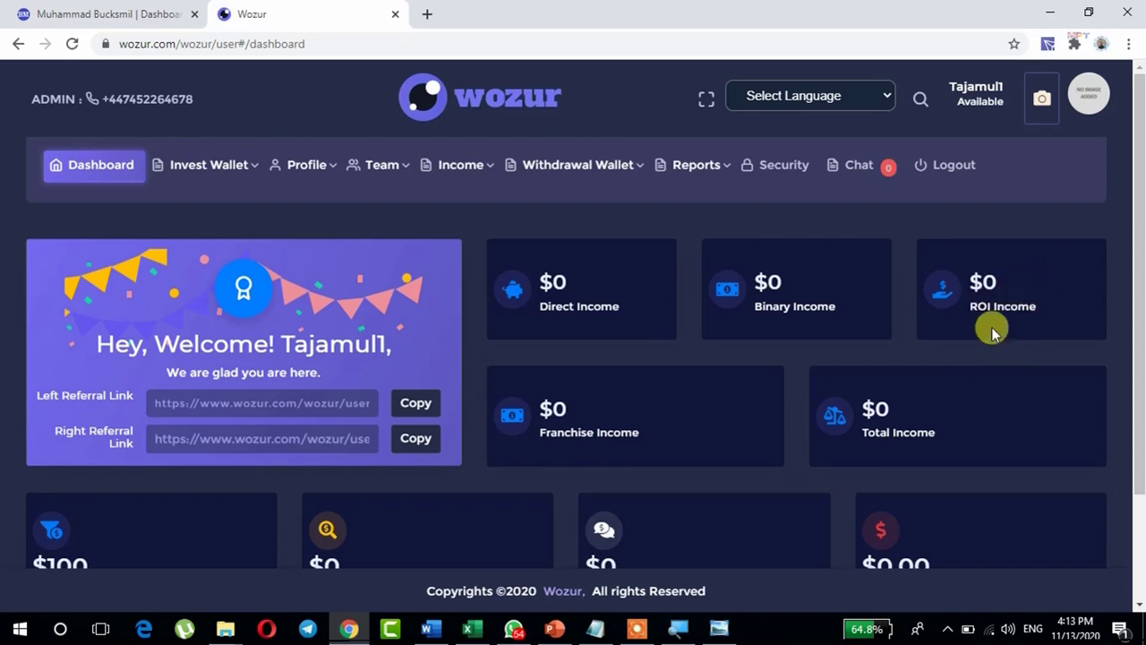
pyautogui.scroll(-1, 848, 404)
pyautogui.scroll(1, 849, 404)
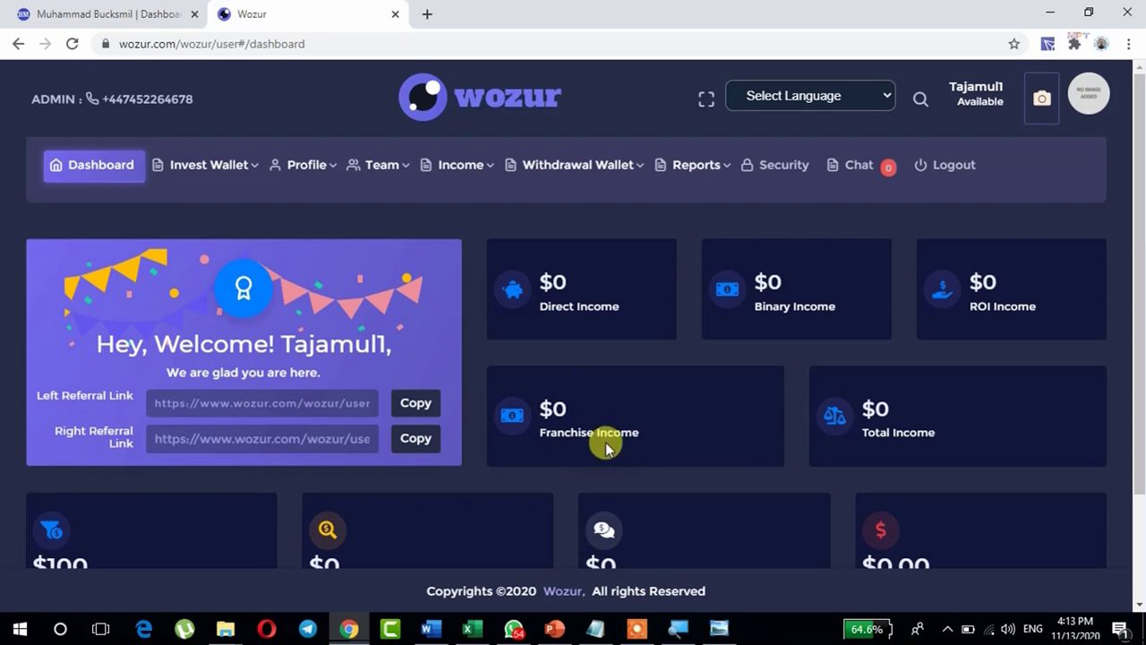
pyautogui.scroll(-1, 606, 444)
pyautogui.scroll(-1, 607, 448)
pyautogui.scroll(1, 607, 448)
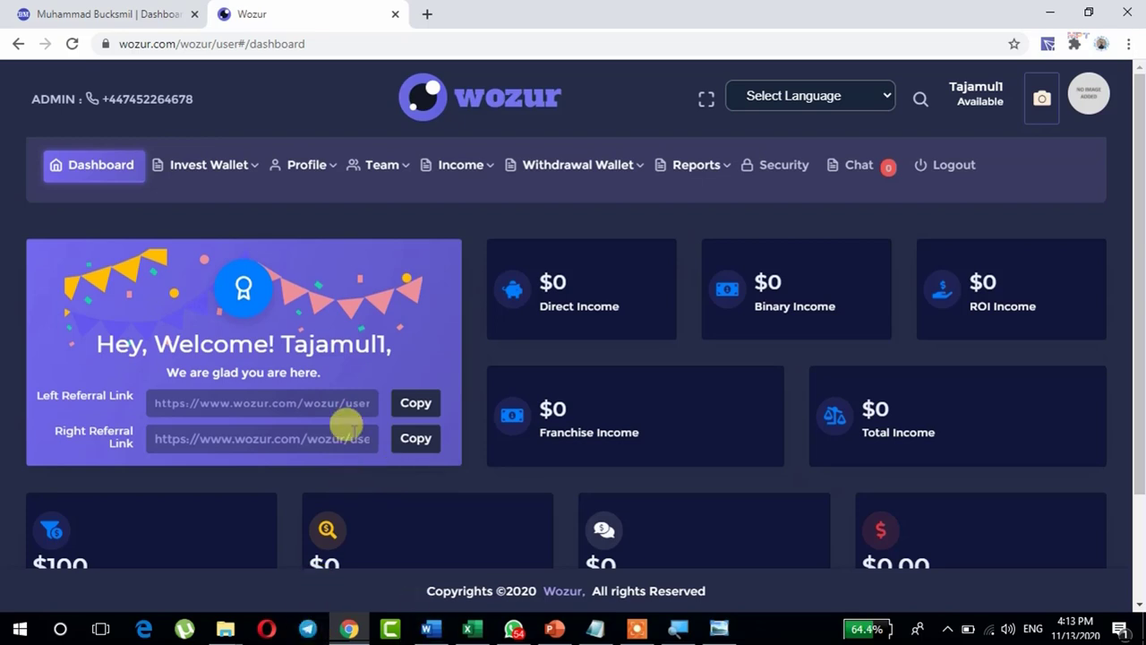
pyautogui.scroll(-1, 354, 441)
pyautogui.scroll(1, 353, 441)
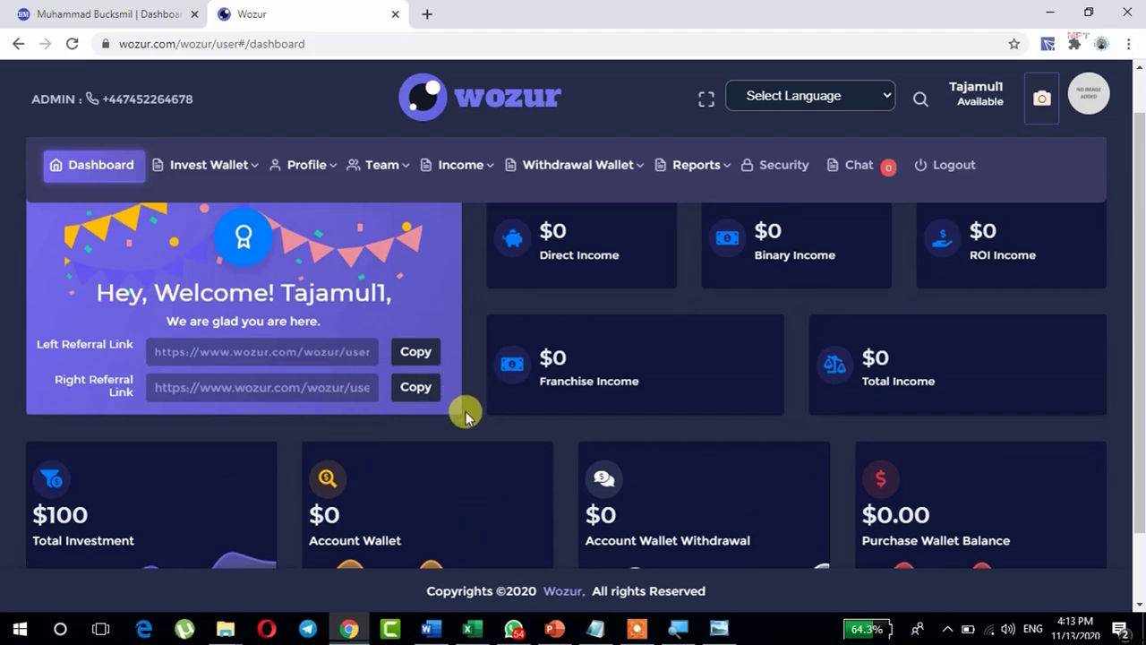
pyautogui.scroll(1, 454, 455)
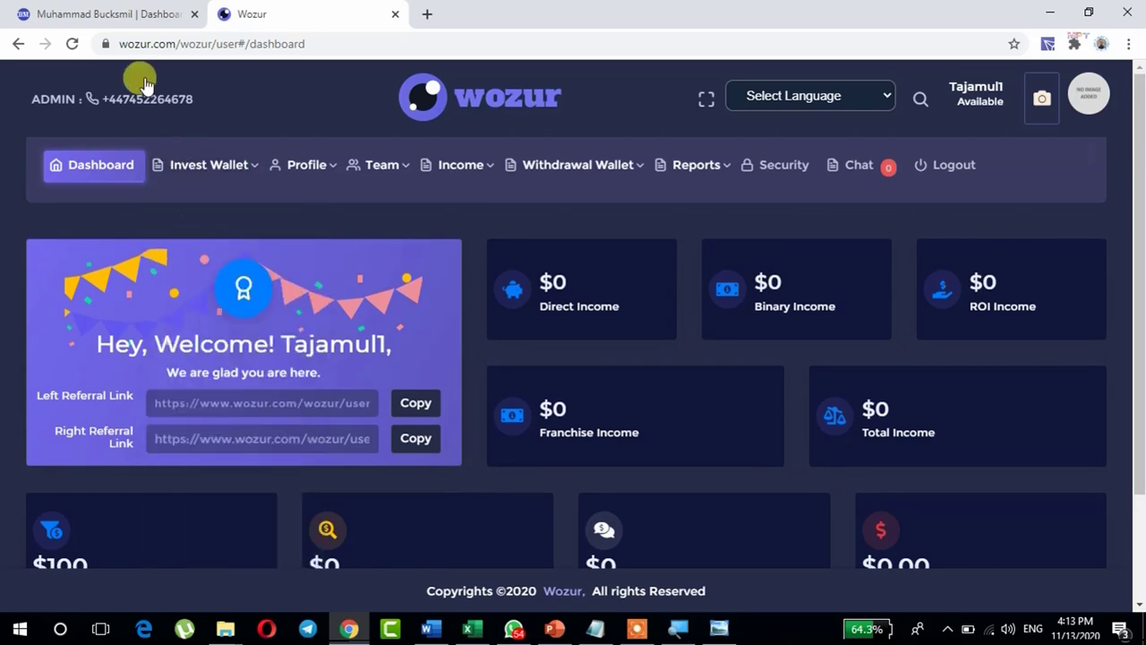
# Step: Check the BucksMil dashboard tab, then return to the Wozur dashboard
pyautogui.click(98, 14)
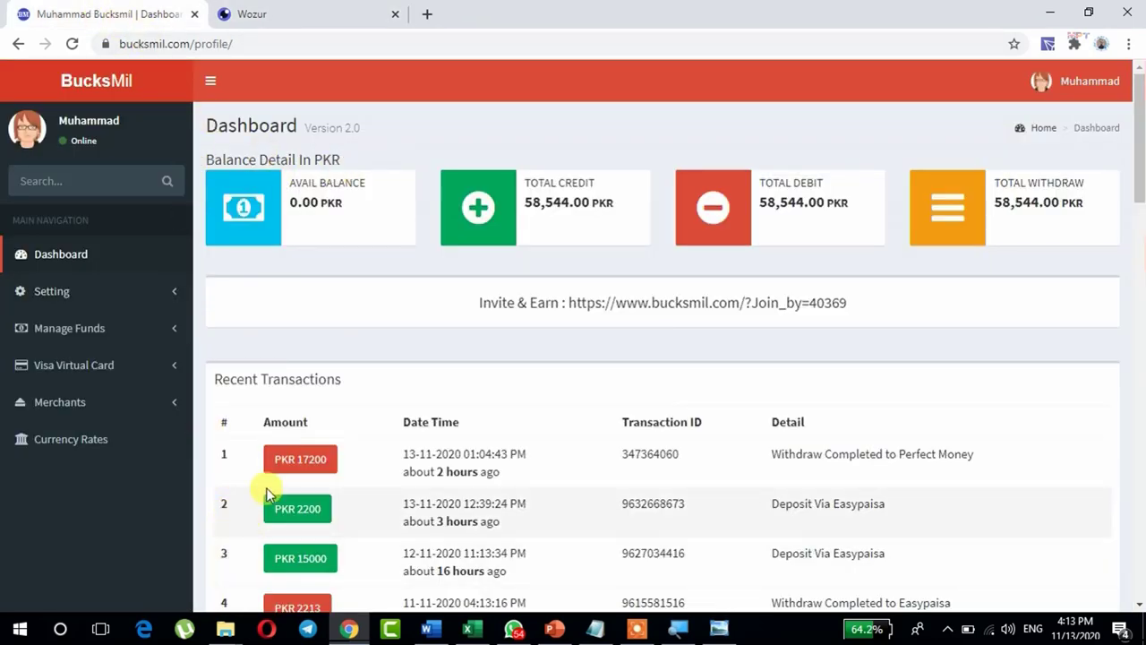
pyautogui.click(241, 16)
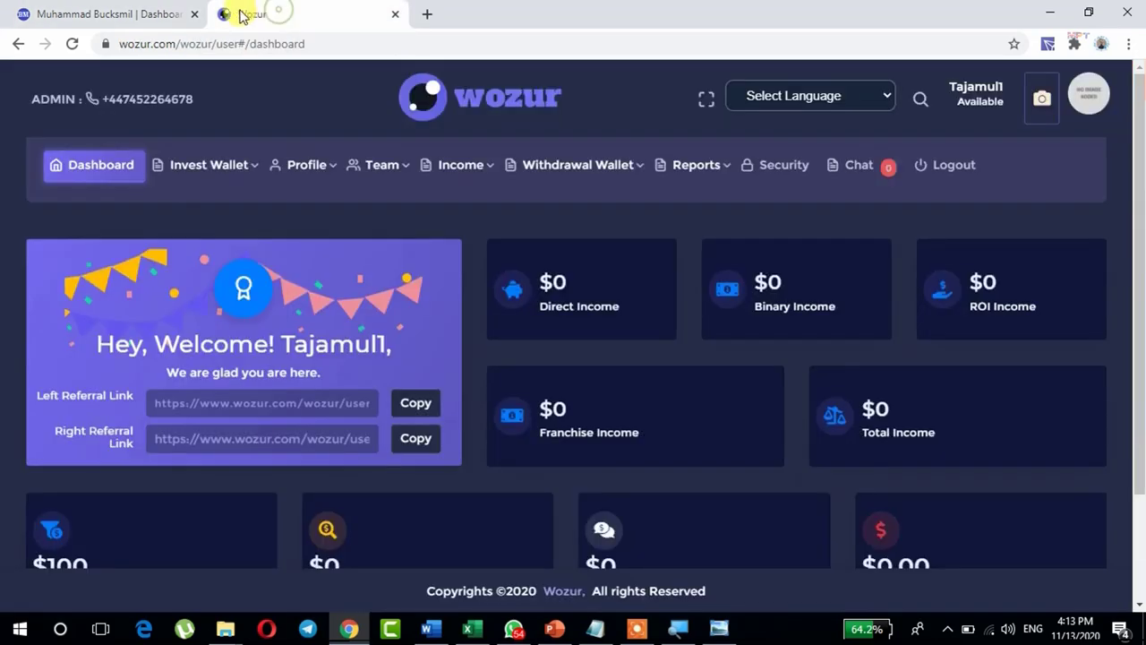
pyautogui.click(125, 15)
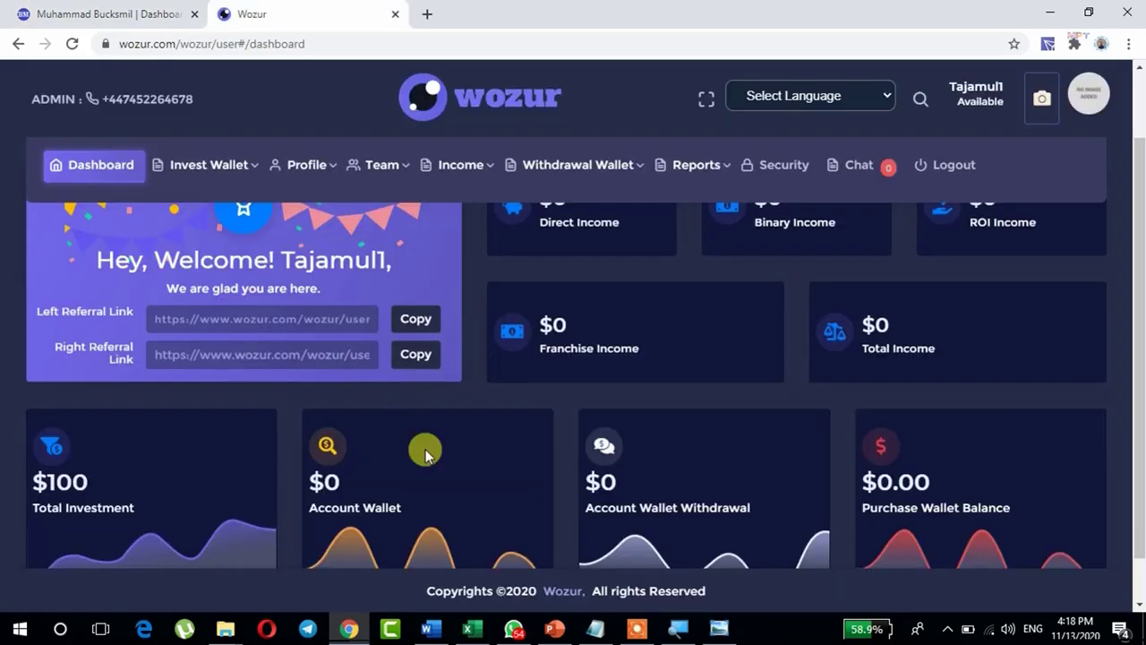
pyautogui.moveTo(632, 636)
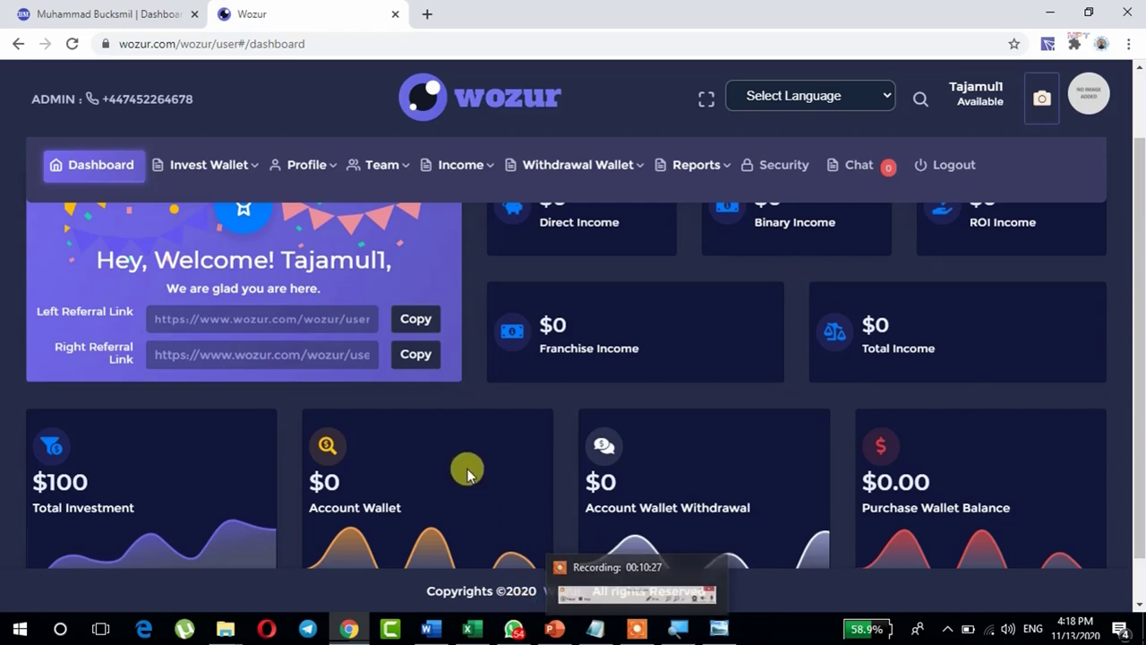
# Step: Open the WhatsApp Wozur payment-proofs chat showing the $100 referral-account receipt confirmation
pyautogui.click(513, 630)
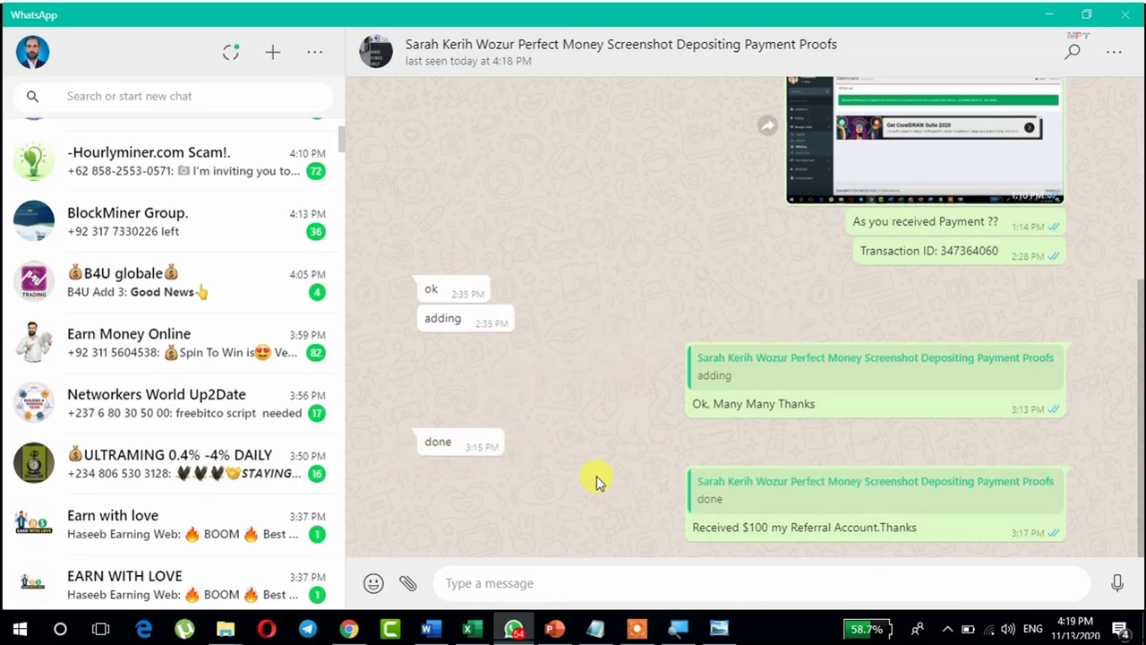
pyautogui.scroll(2, 598, 481)
pyautogui.scroll(2, 598, 480)
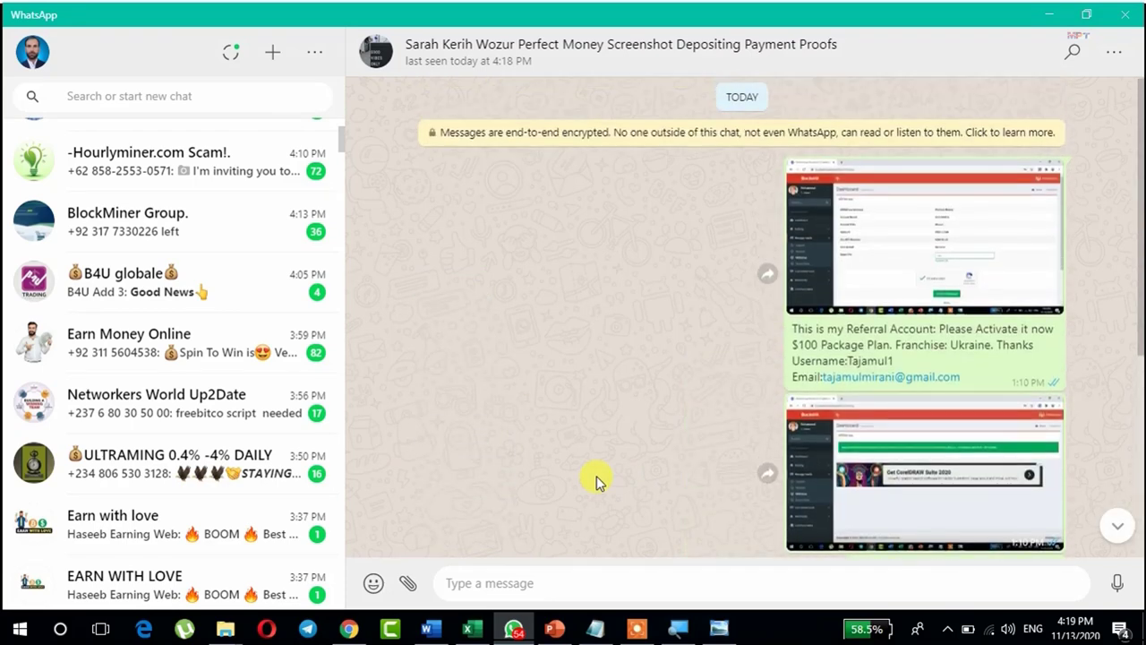
pyautogui.scroll(-4, 598, 480)
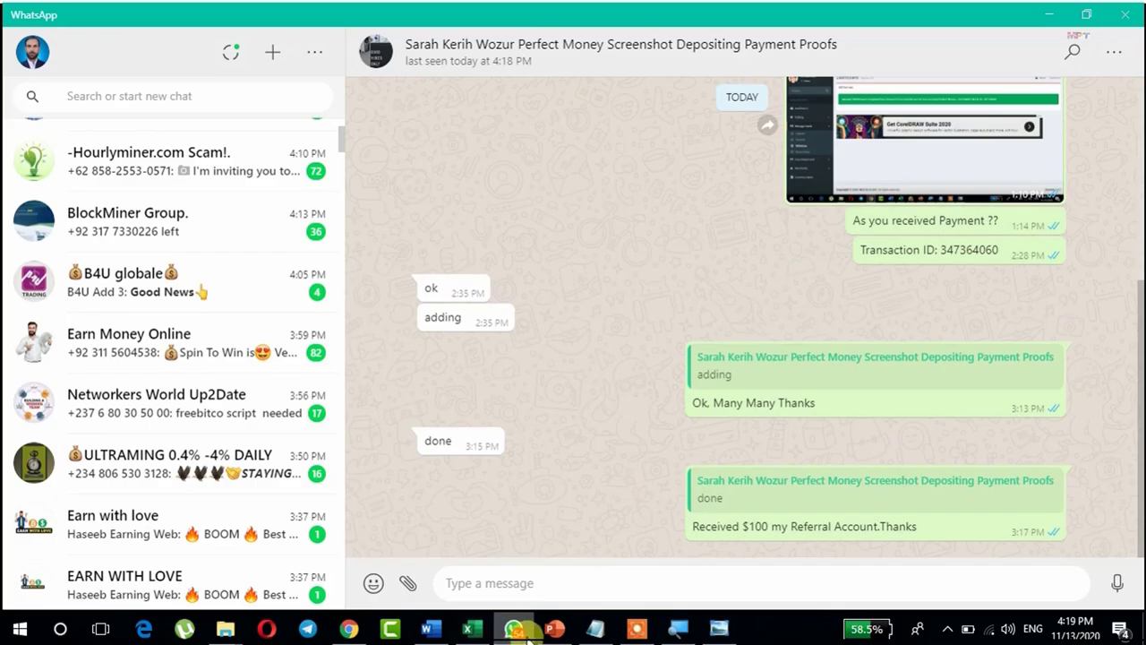
# Step: Review the BucksMil dashboard's PKR totals in Chrome and expand Setting in the sidebar
pyautogui.click(349, 629)
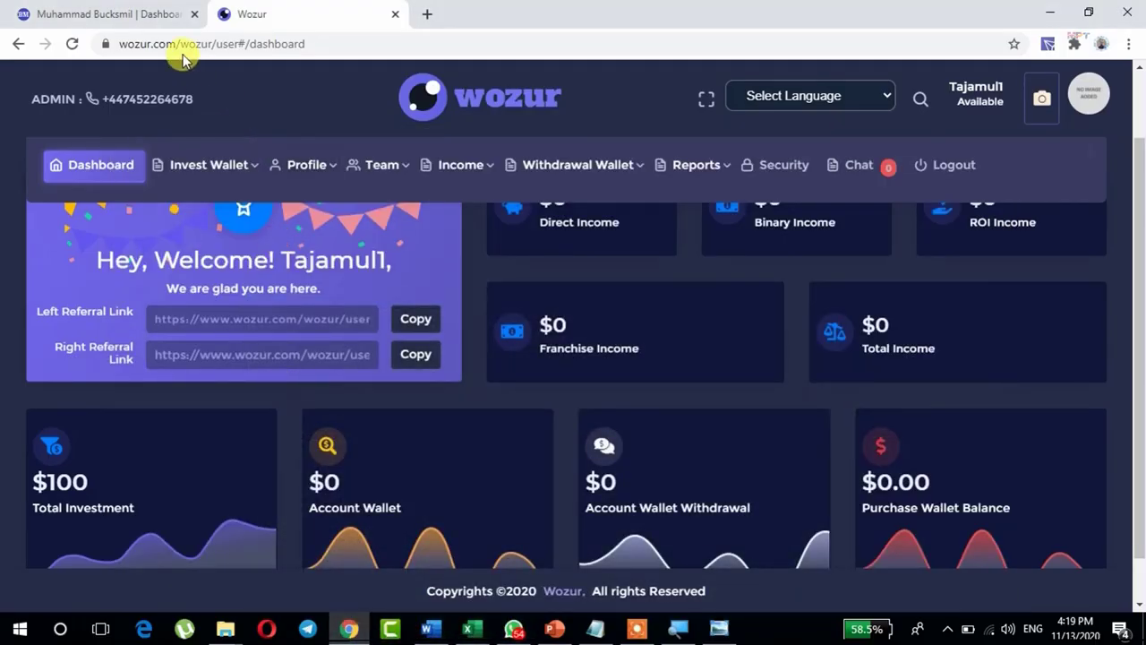
pyautogui.click(141, 23)
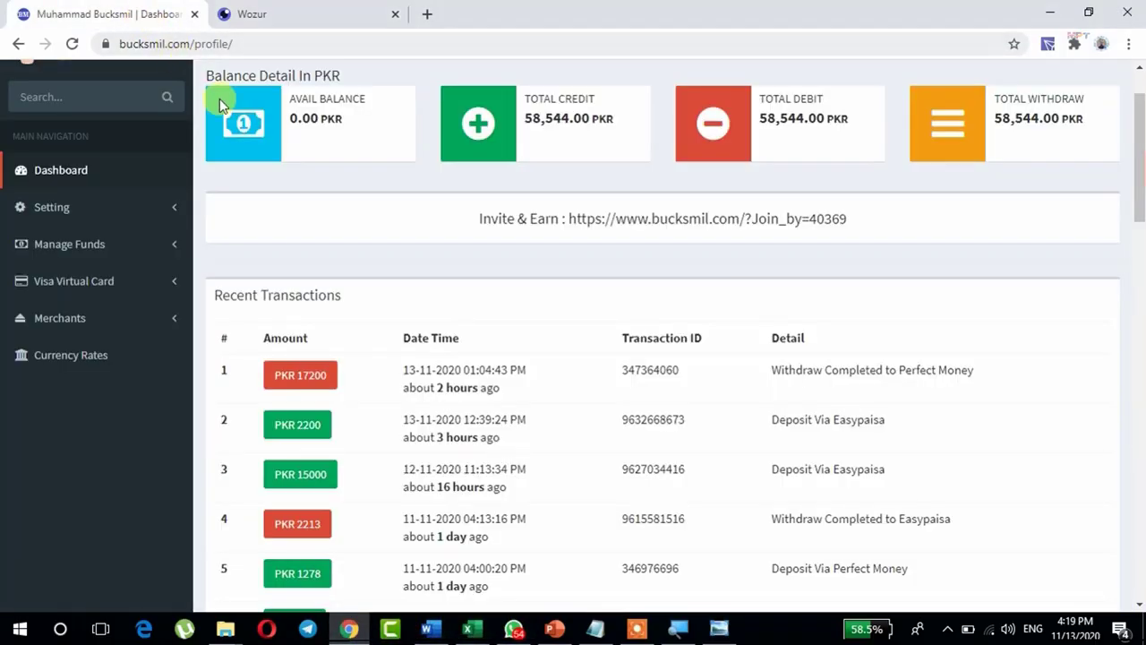
pyautogui.scroll(1, 248, 124)
pyautogui.scroll(-2, 248, 125)
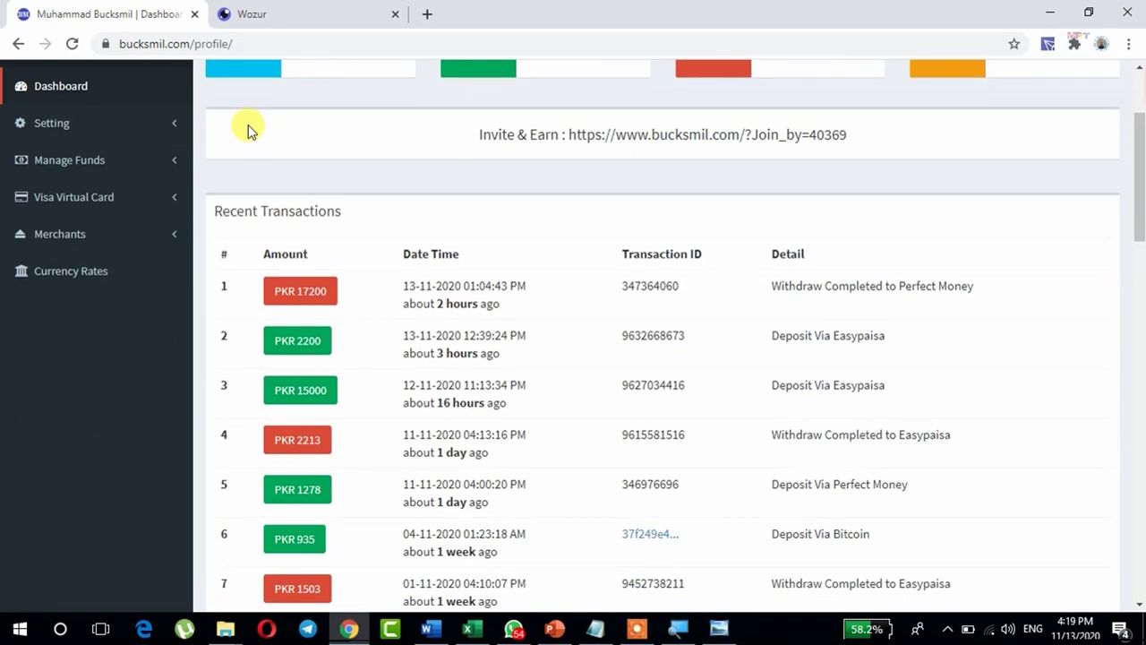
pyautogui.scroll(2, 247, 128)
pyautogui.scroll(-2, 346, 205)
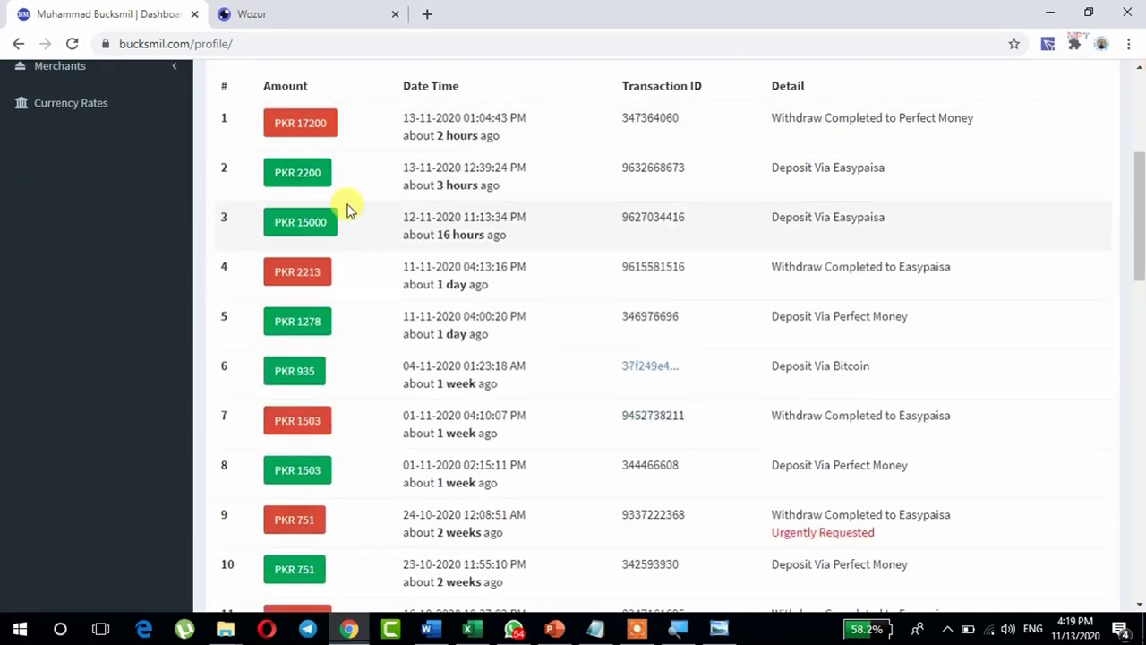
pyautogui.scroll(4, 346, 204)
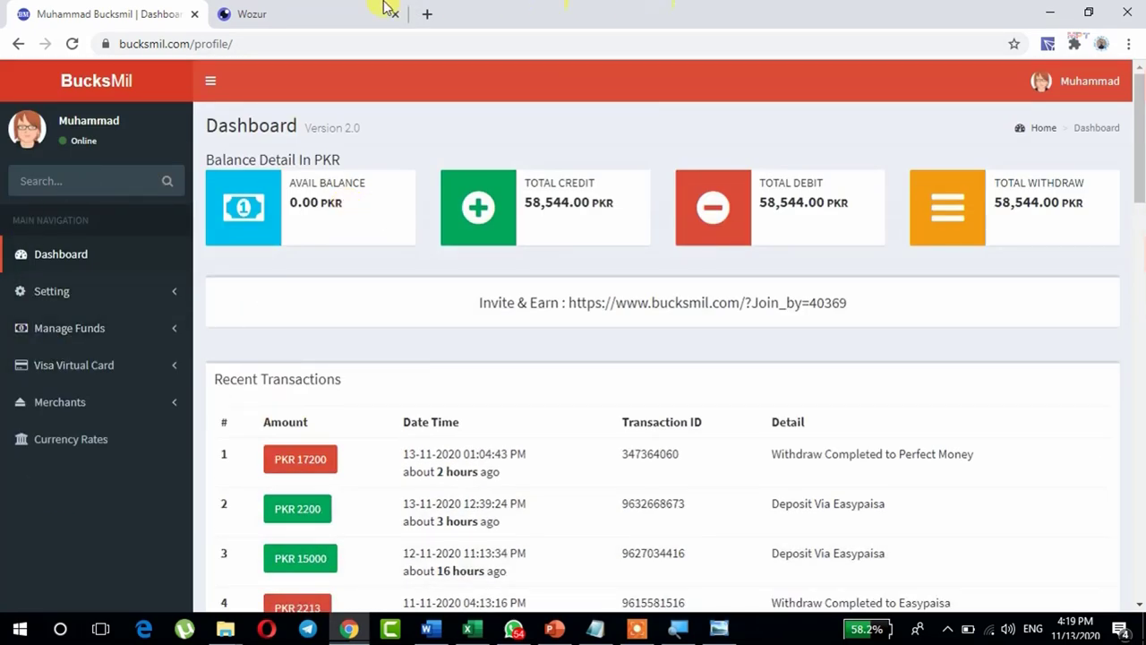
pyautogui.click(263, 13)
pyautogui.click(132, 16)
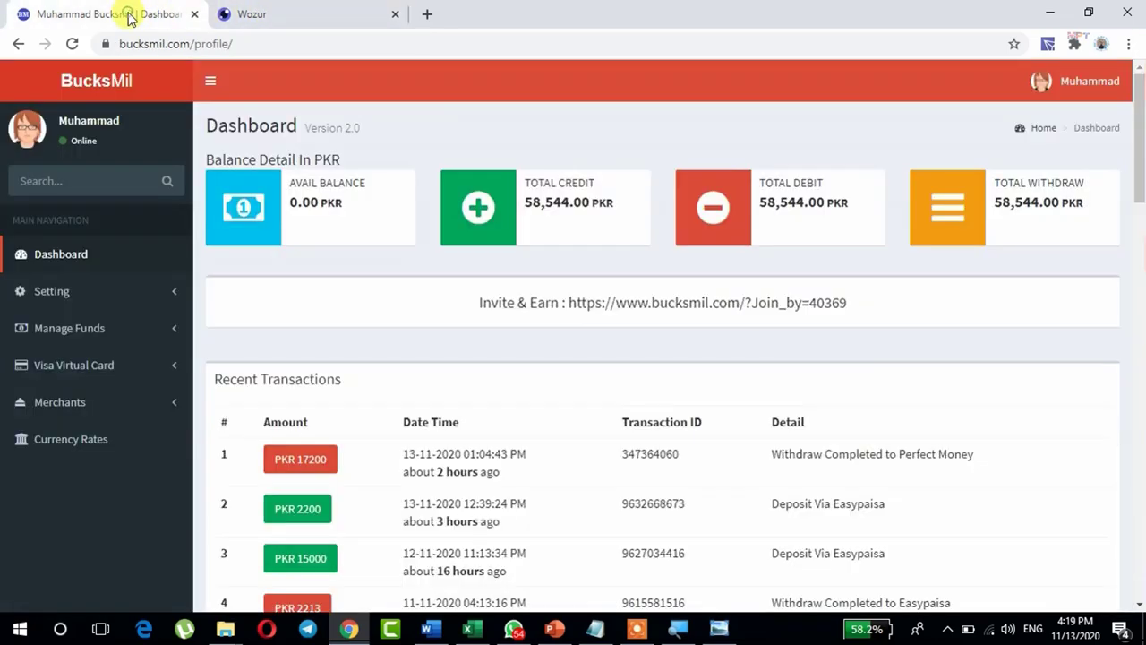
pyautogui.click(47, 294)
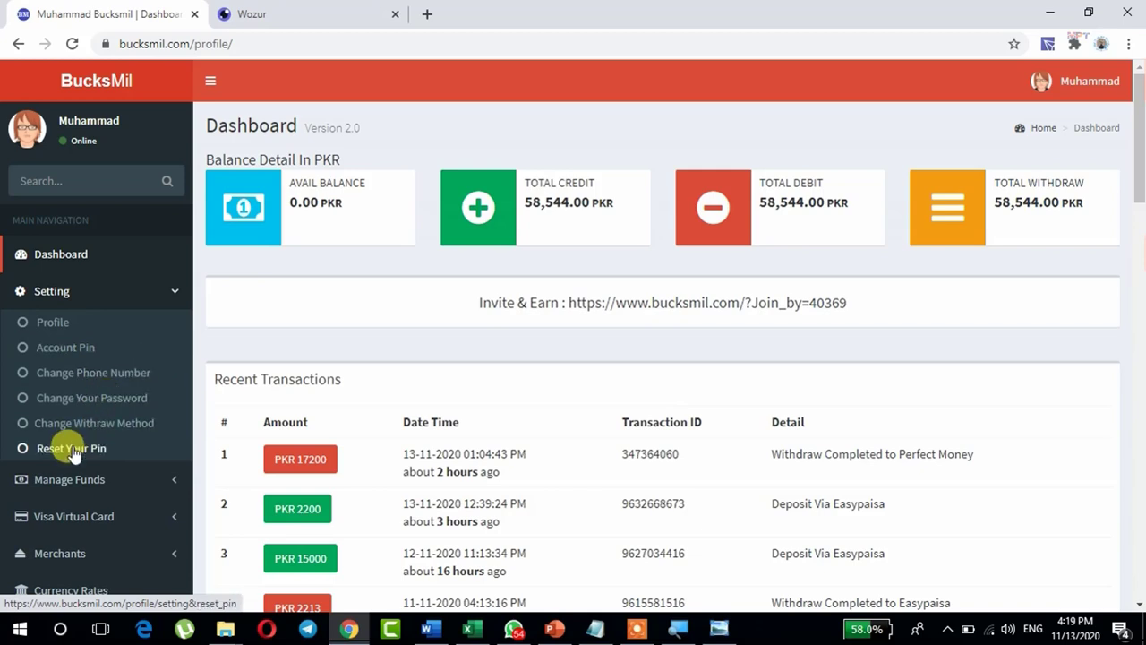
# Step: Under Change Withdraw Method, inspect the saved Perfect Money row and open its edit form
pyautogui.click(71, 424)
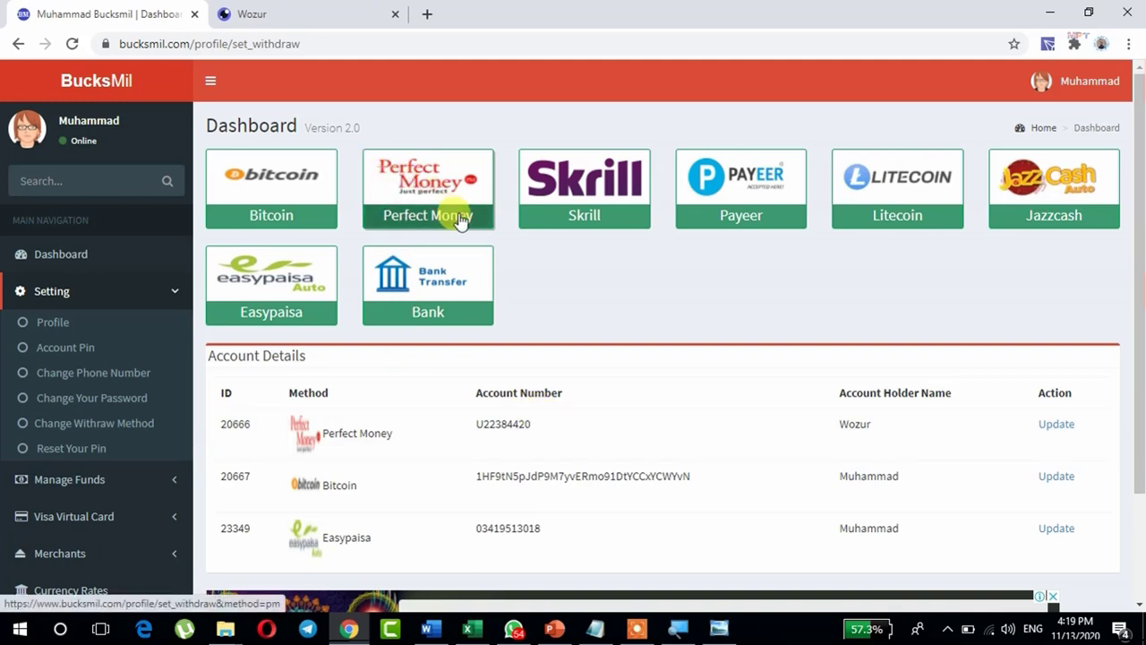
pyautogui.doubleClick(479, 425)
pyautogui.doubleClick(855, 425)
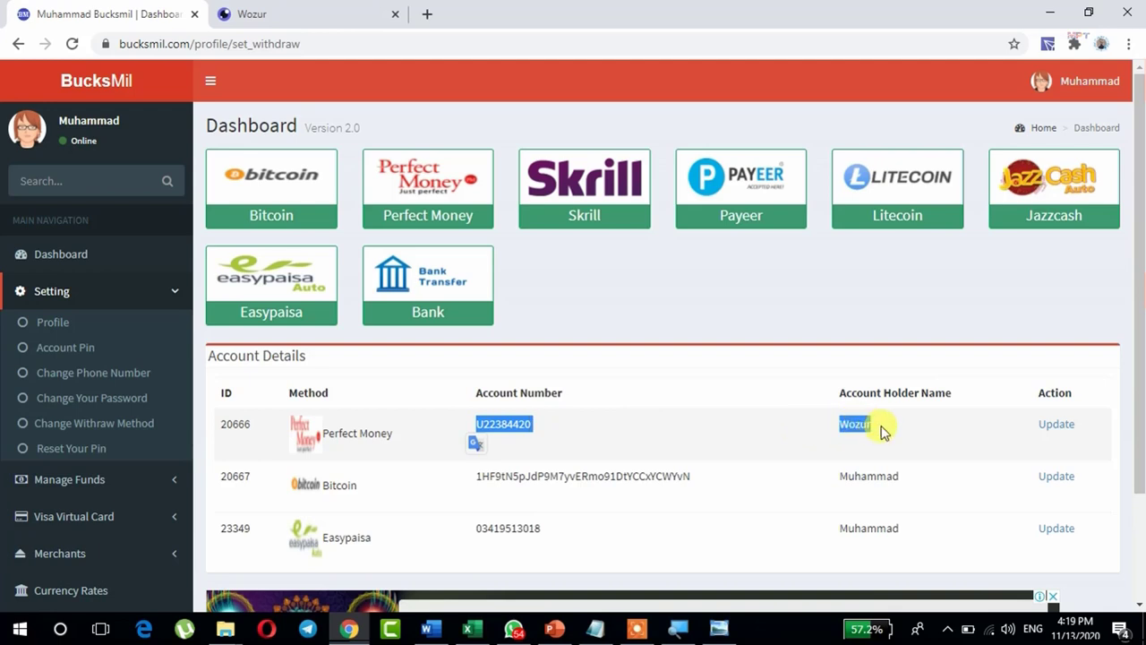
pyautogui.doubleClick(1070, 425)
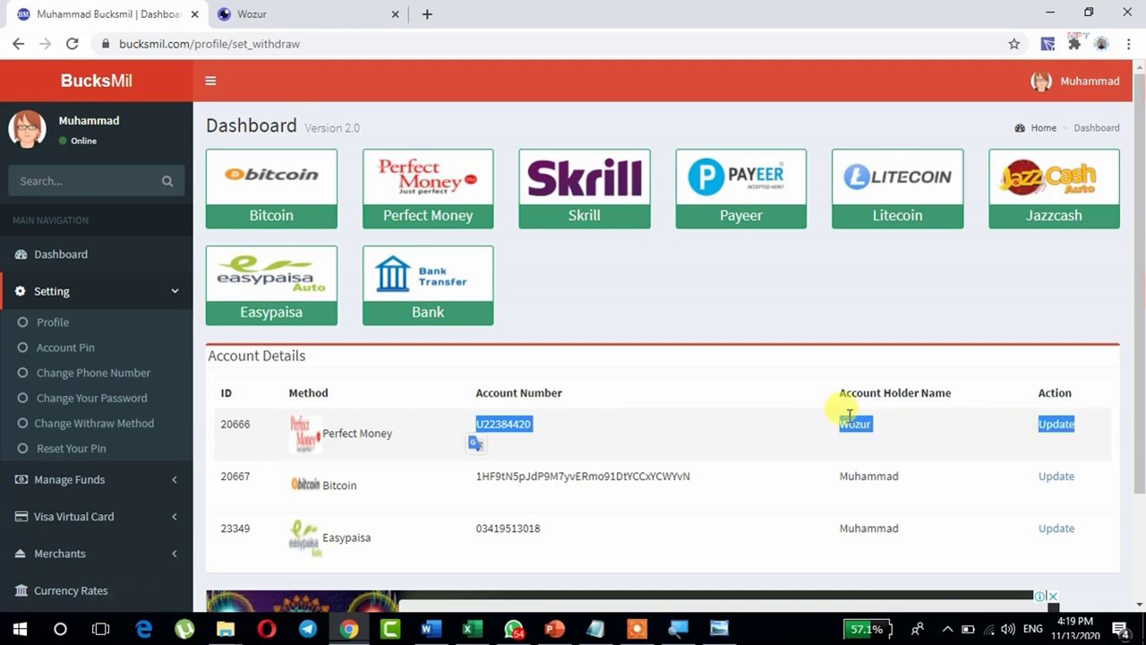
pyautogui.click(401, 211)
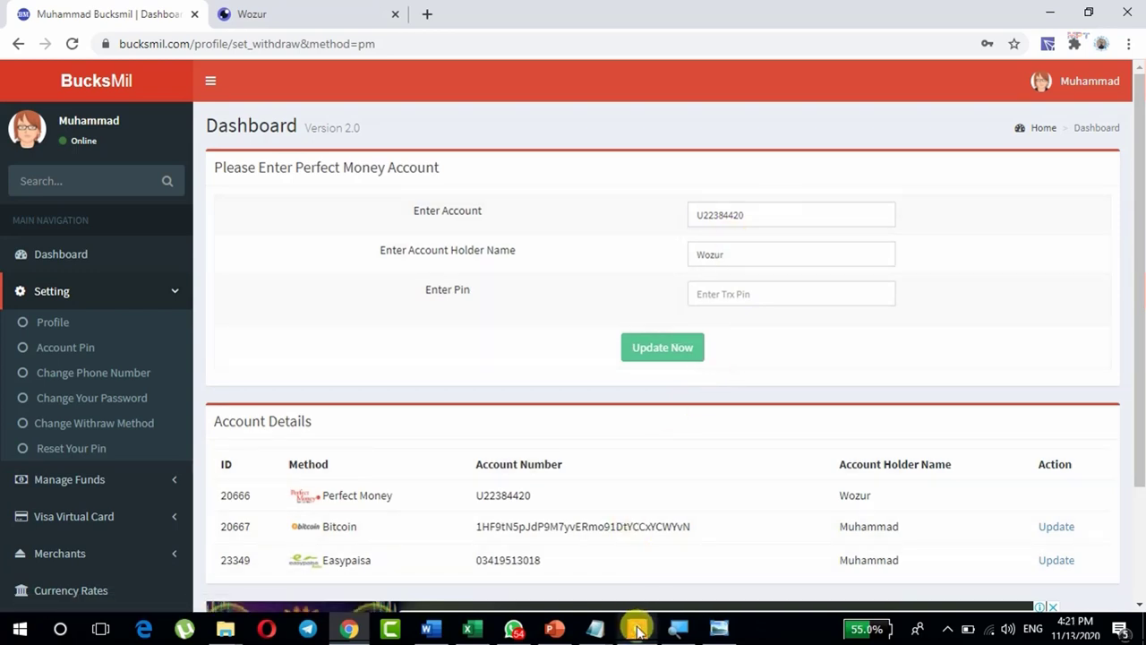
pyautogui.moveTo(637, 628)
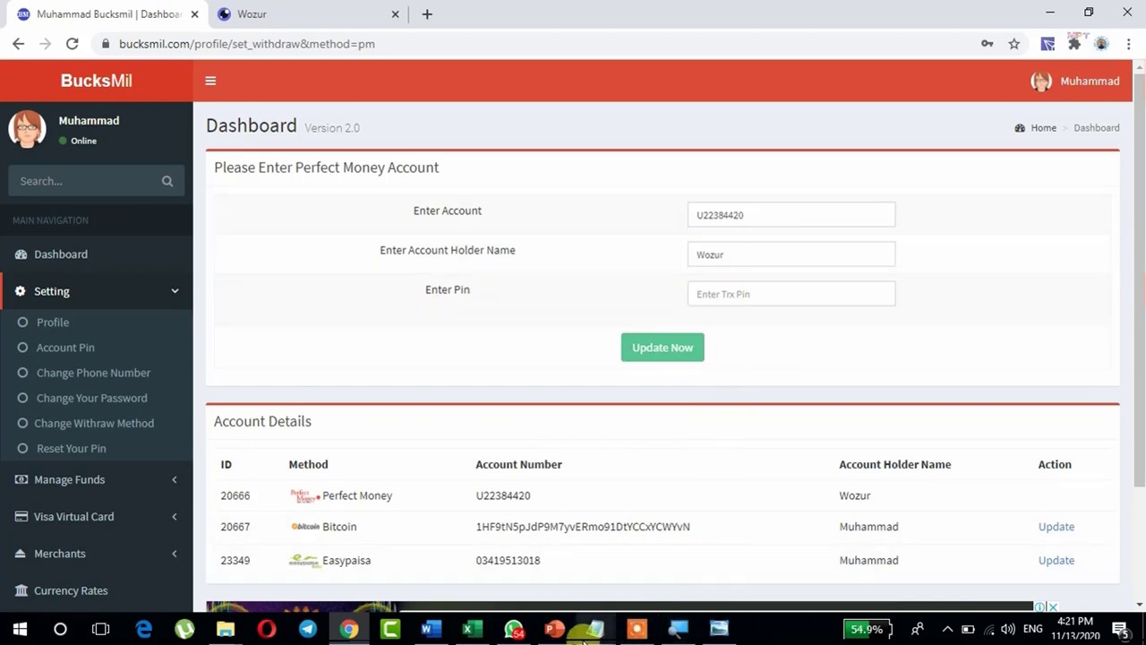
# Step: Select the perfectmoney.com referral link in the trxref notes for pasting into the browser
pyautogui.moveTo(591, 632)
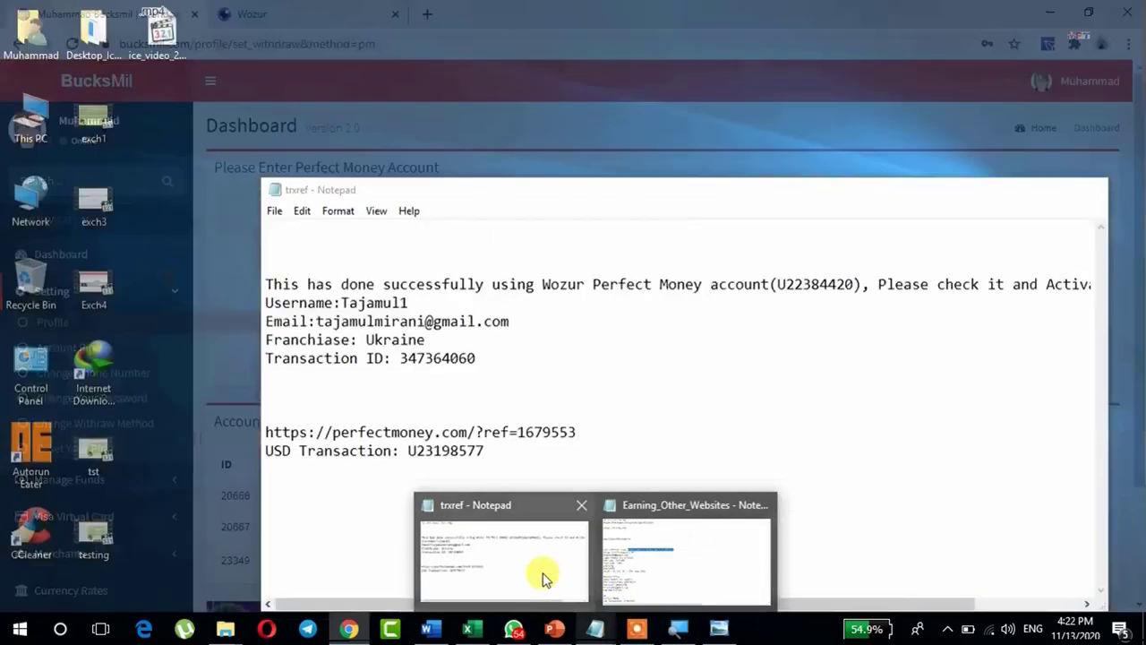
pyautogui.click(543, 578)
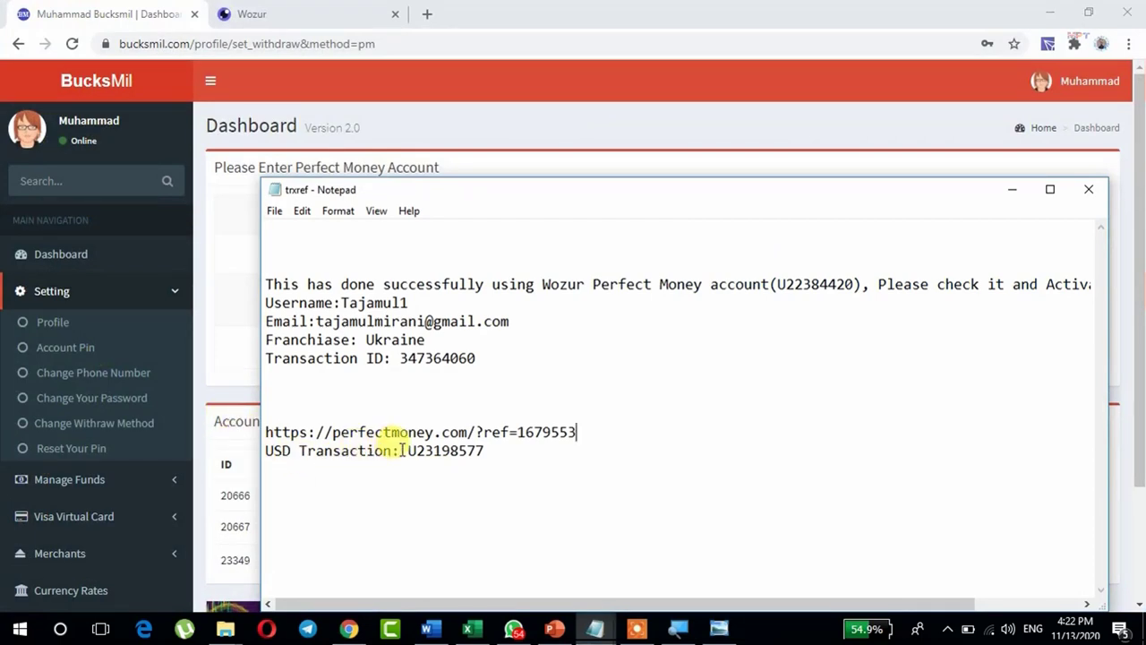
pyautogui.moveTo(402, 450); pyautogui.dragTo(492, 451)
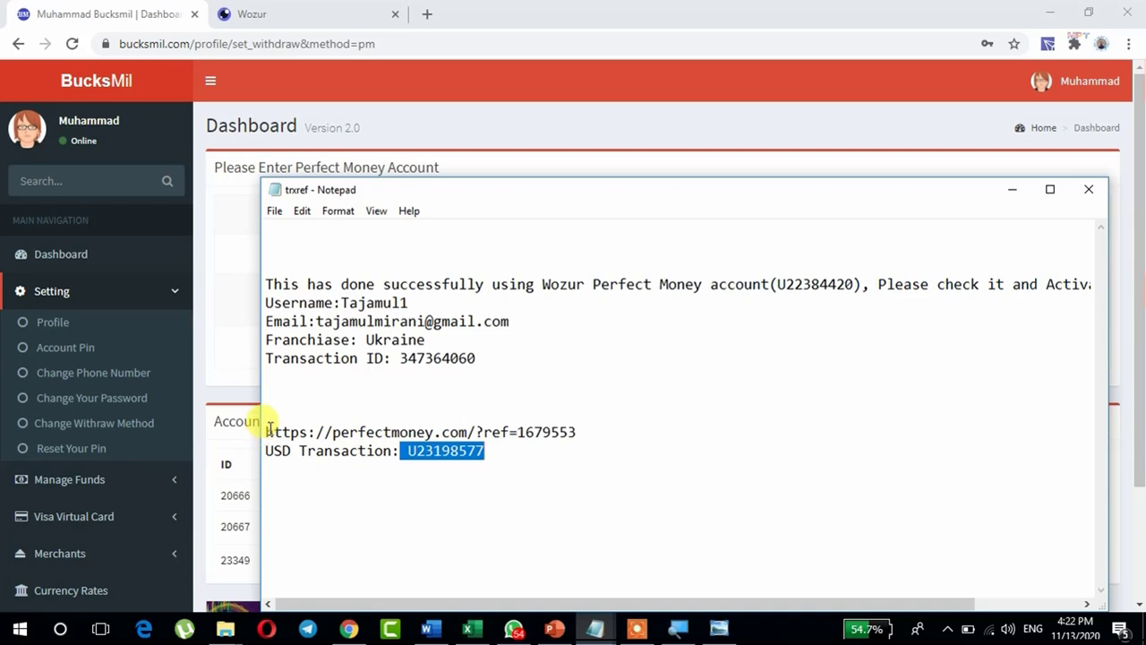
pyautogui.moveTo(266, 427); pyautogui.dragTo(605, 428)
pyautogui.hotkey('ctrl', 'c')
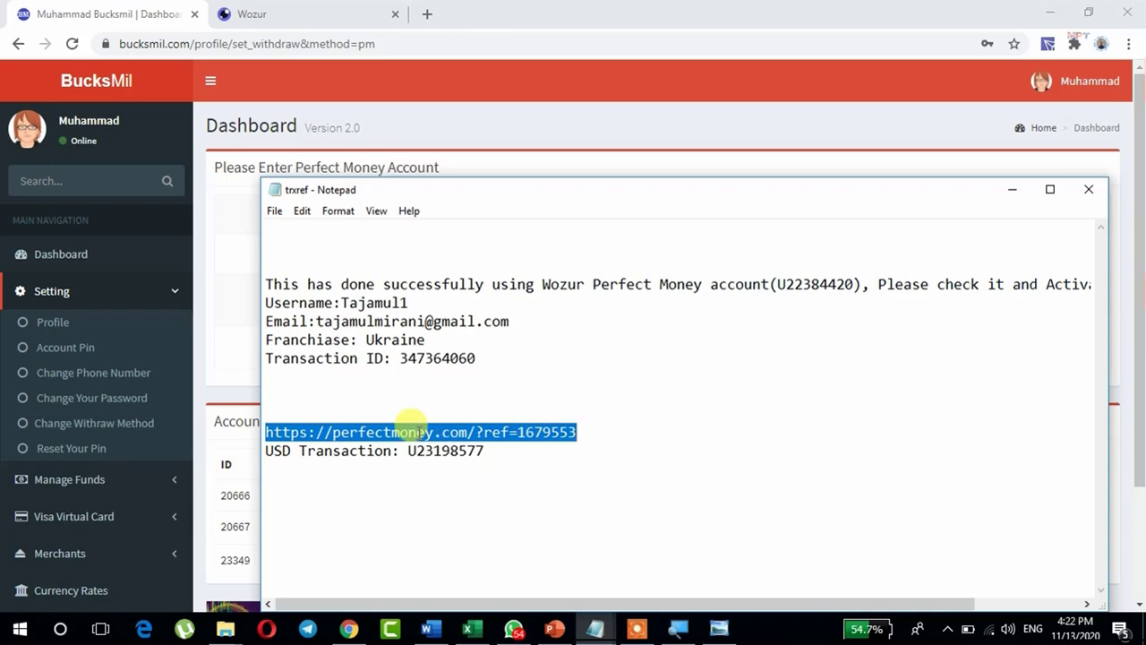
pyautogui.click(427, 16)
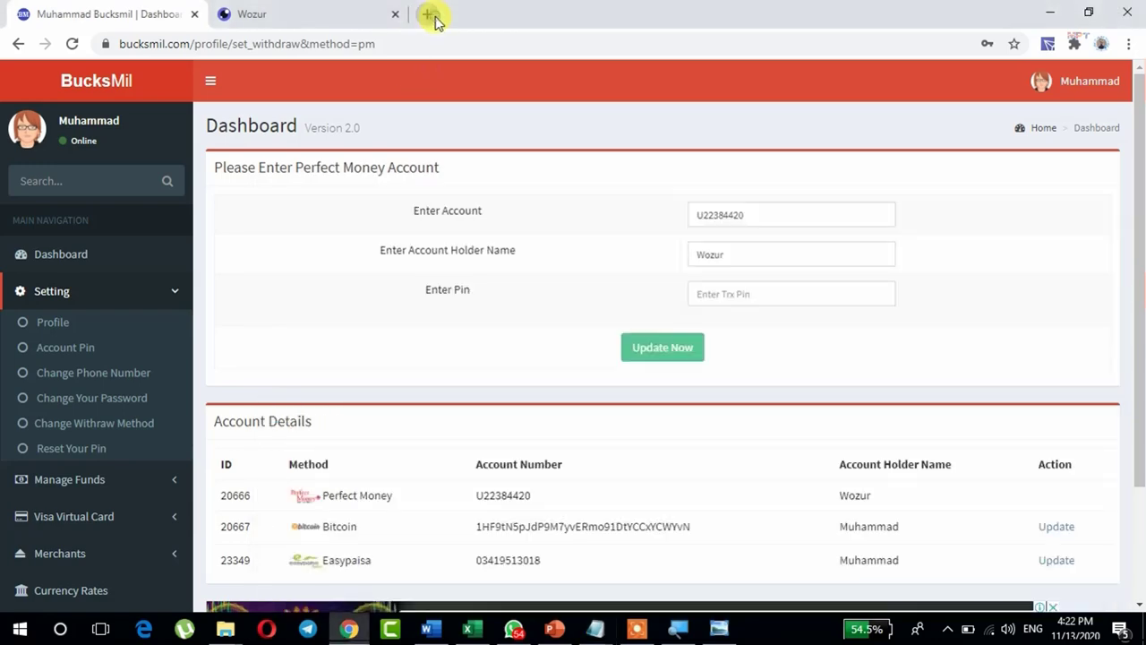
# Step: Load the Perfect Money referral page in the new tab, then return to the BucksMil form
pyautogui.hotkey('ctrl', 'v')
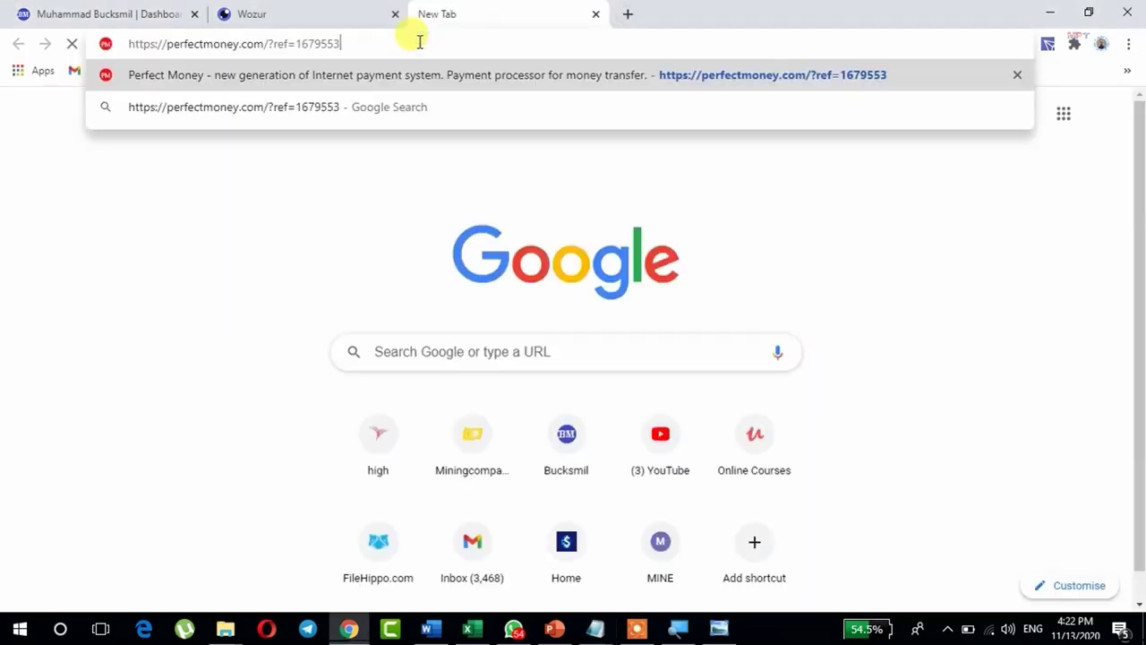
pyautogui.press('Return')
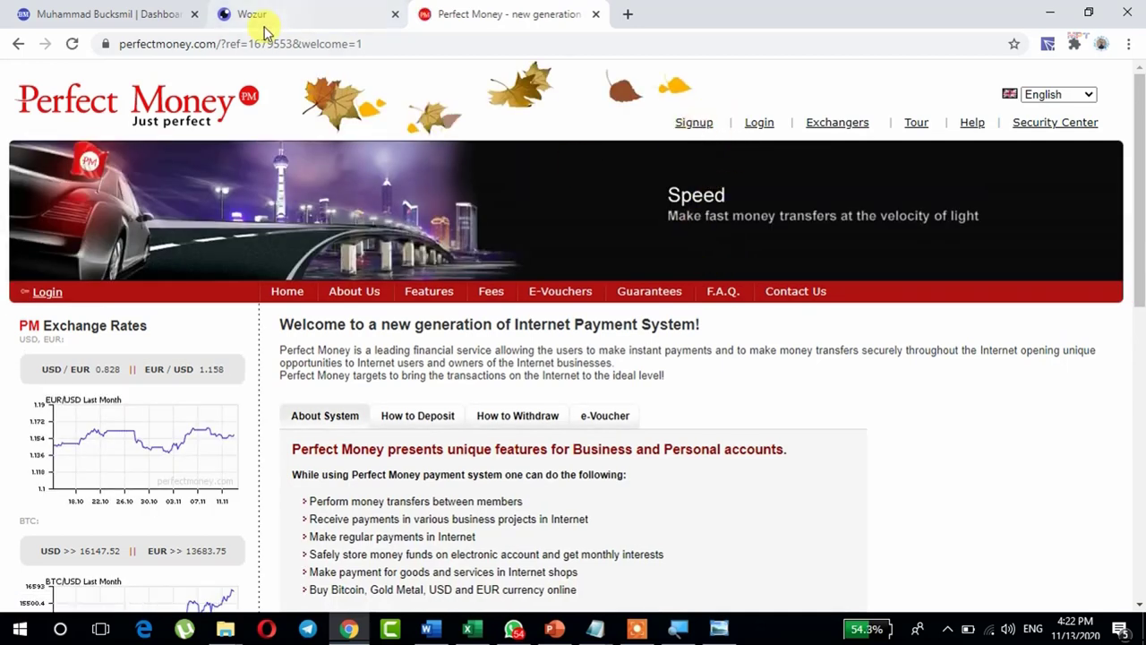
pyautogui.moveTo(596, 627)
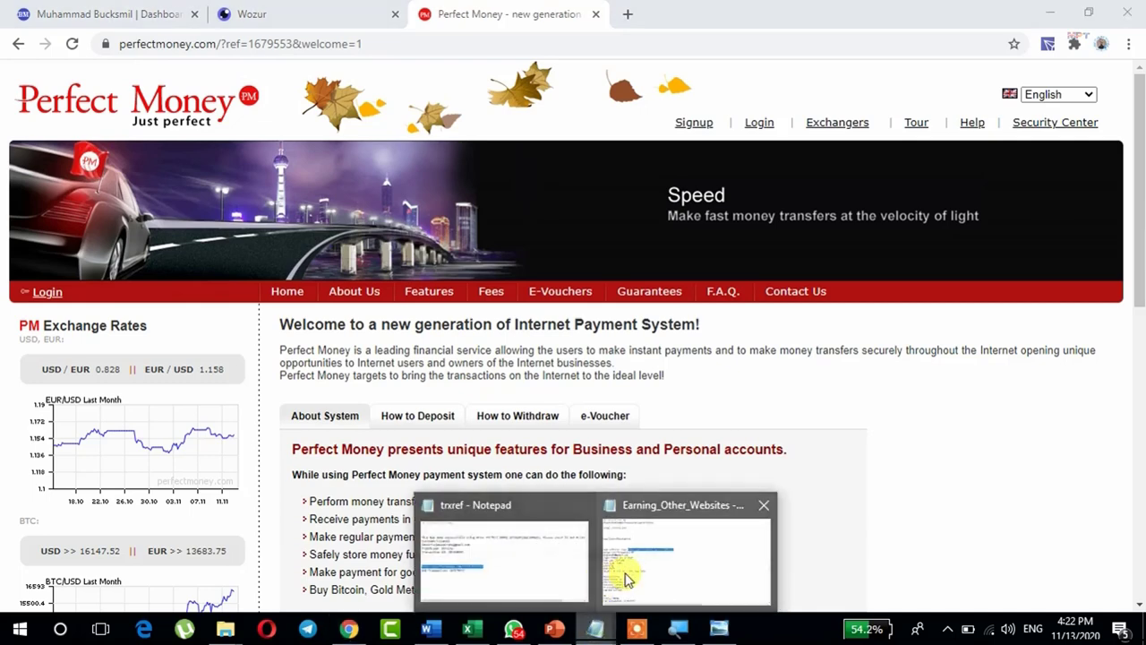
pyautogui.click(512, 580)
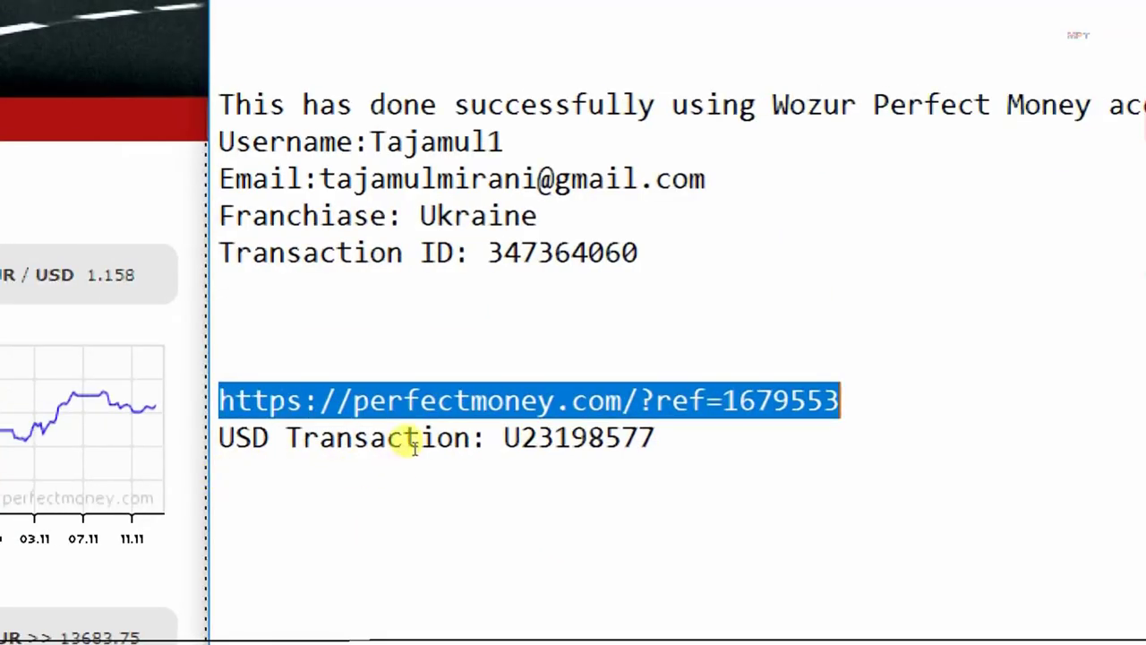
pyautogui.moveTo(407, 450); pyautogui.dragTo(492, 451)
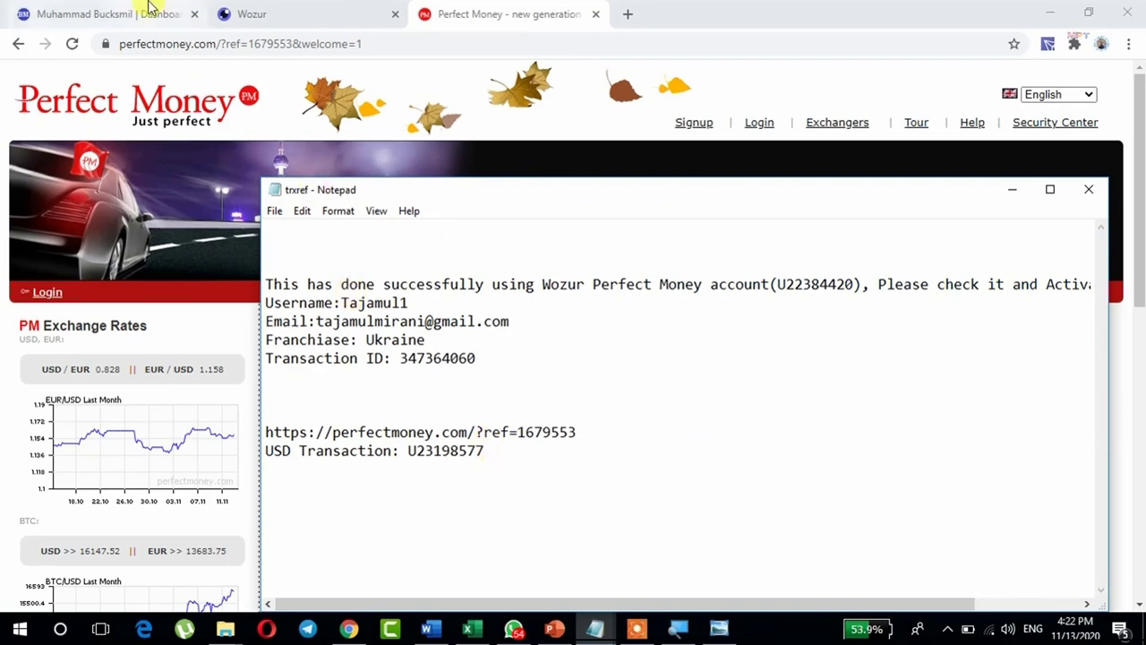
pyautogui.click(127, 14)
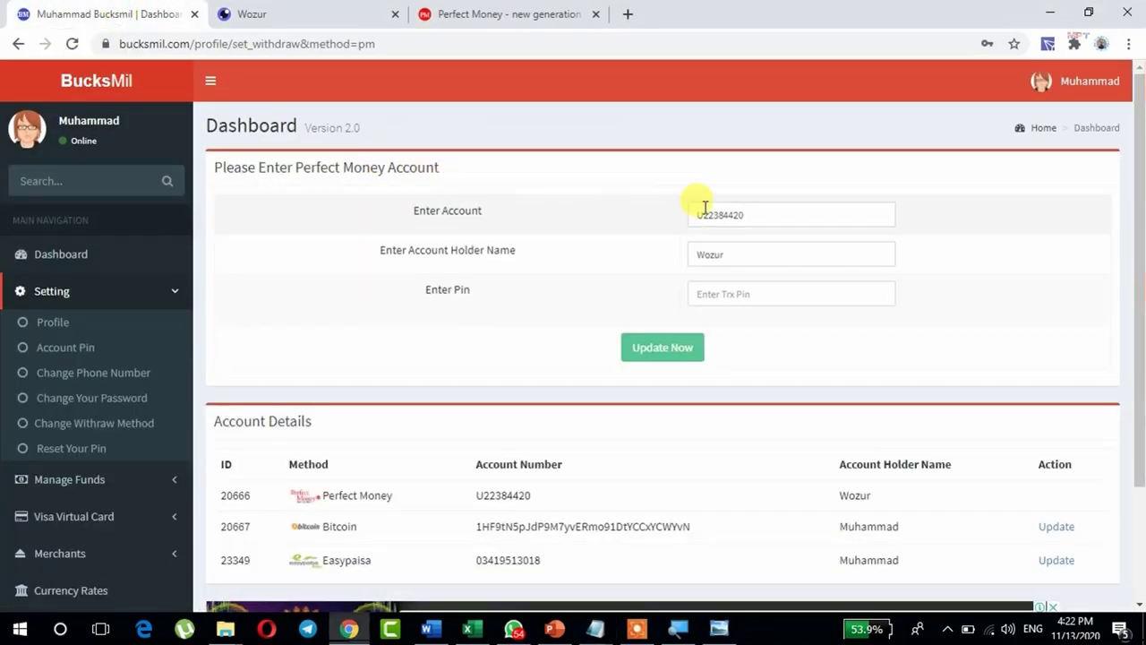
# Step: Copy the USD Transaction account number from the trxref notes into the Perfect Money account field
pyautogui.moveTo(761, 212); pyautogui.dragTo(645, 218)
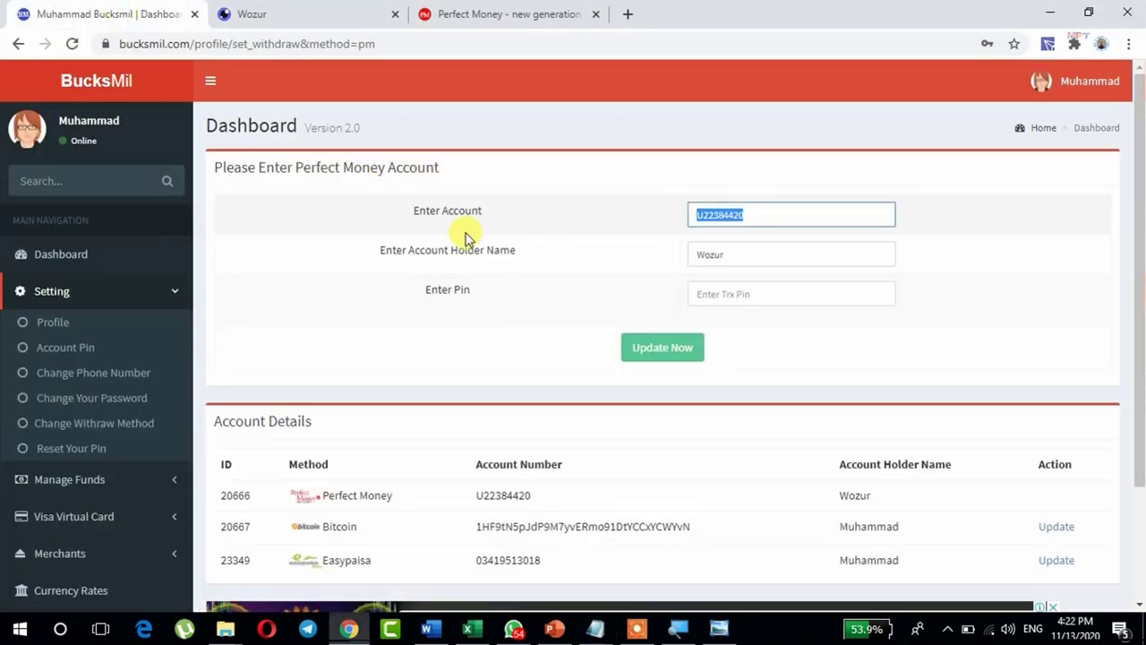
pyautogui.hotkey('ctrl', 'v')
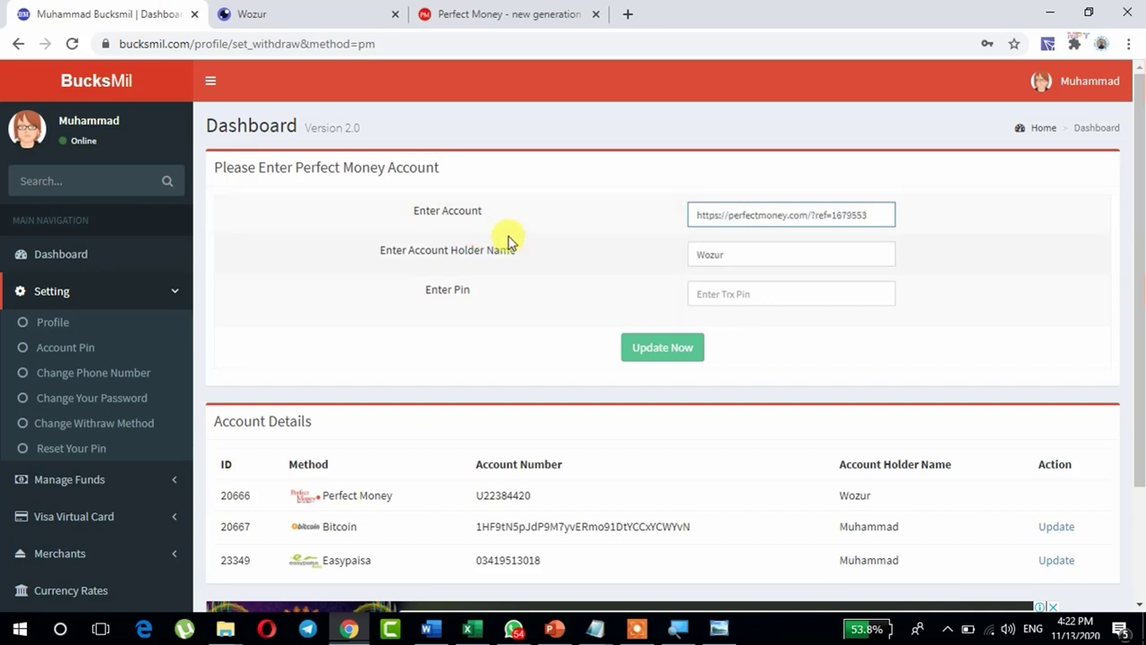
pyautogui.hotkey('ctrl', 'z')
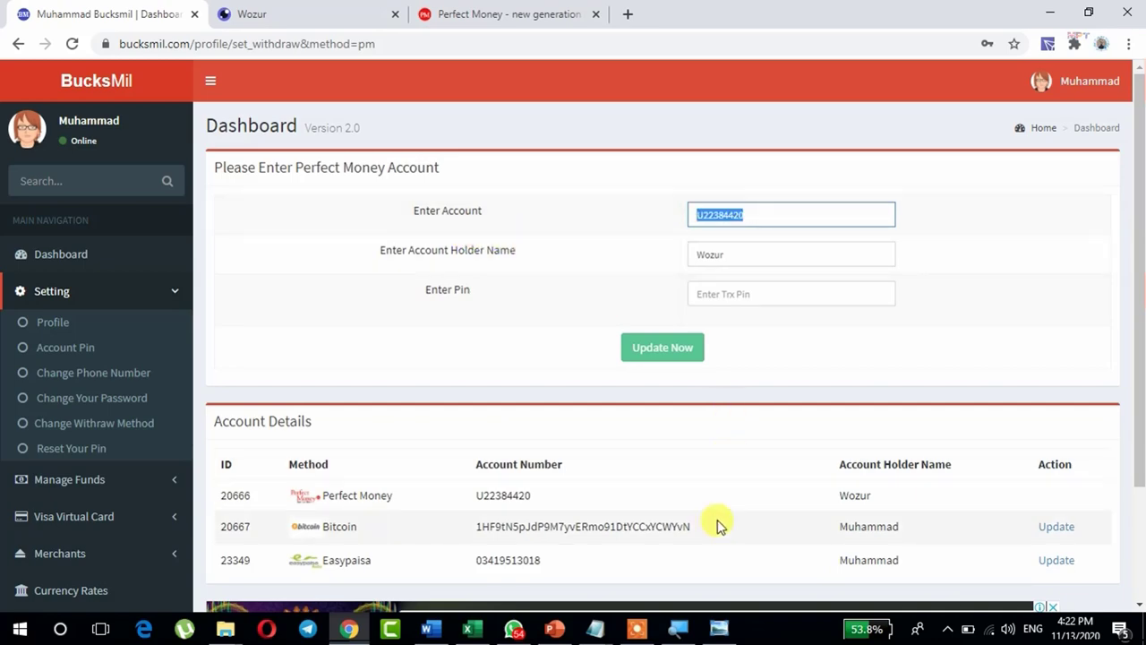
pyautogui.click(596, 628)
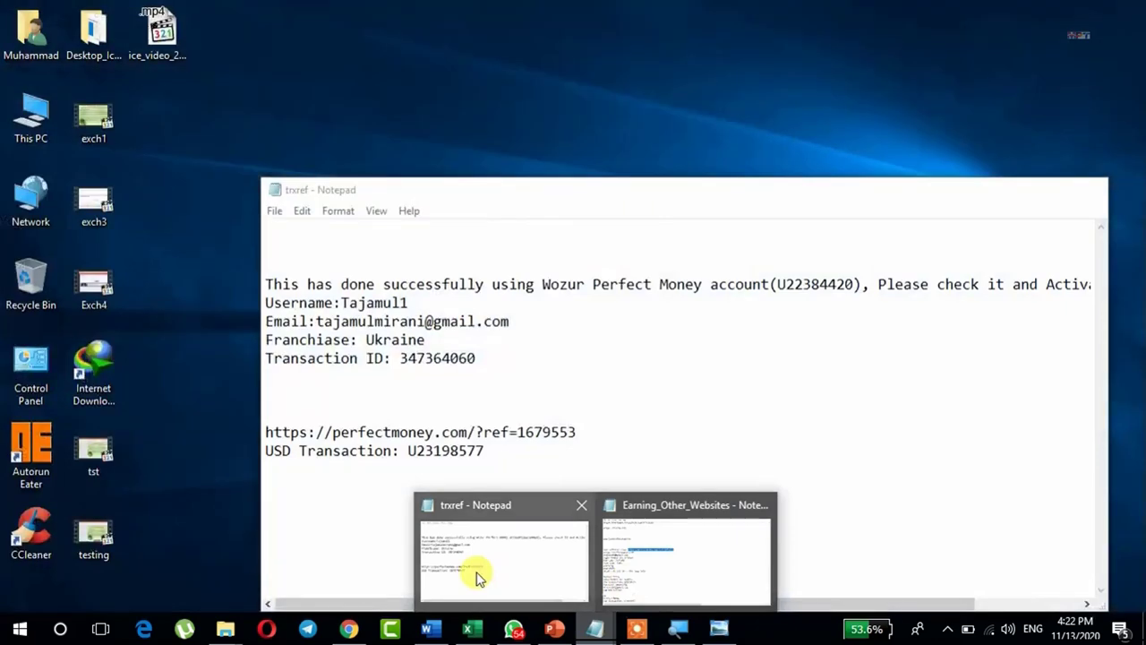
pyautogui.click(488, 562)
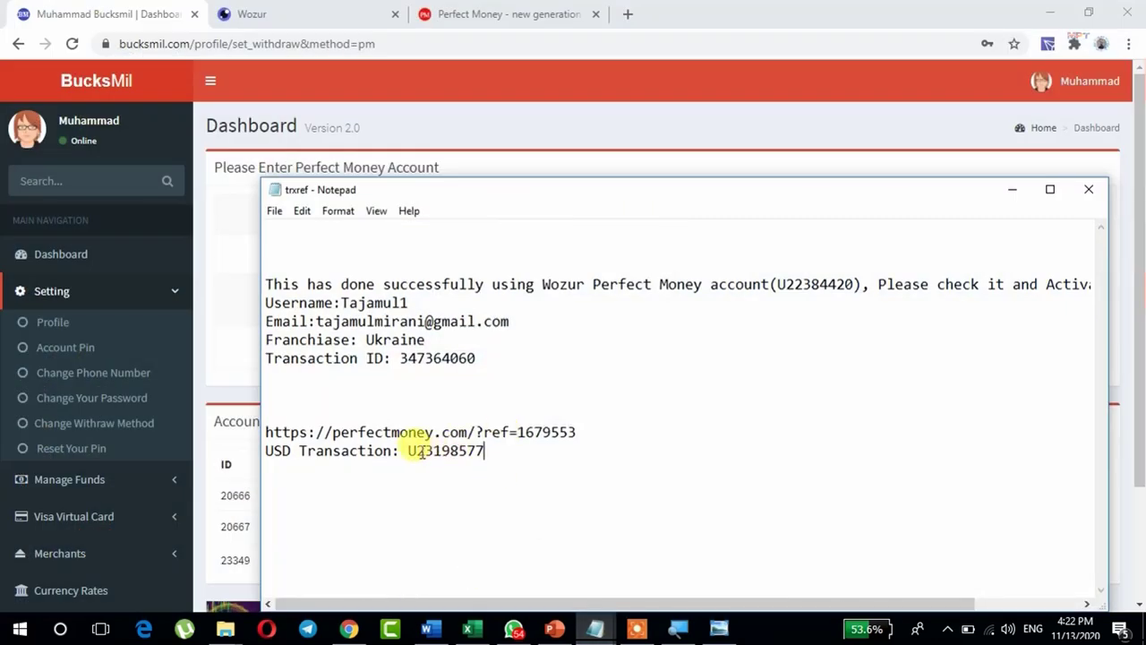
pyautogui.moveTo(412, 451); pyautogui.dragTo(493, 450)
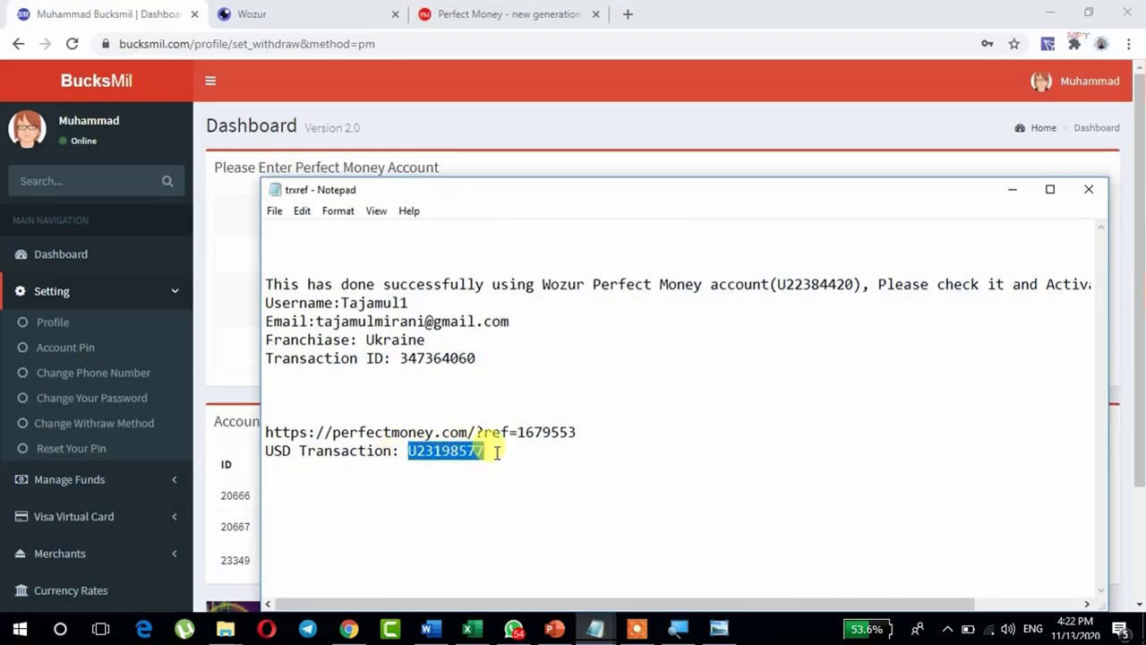
pyautogui.rightClick(454, 452)
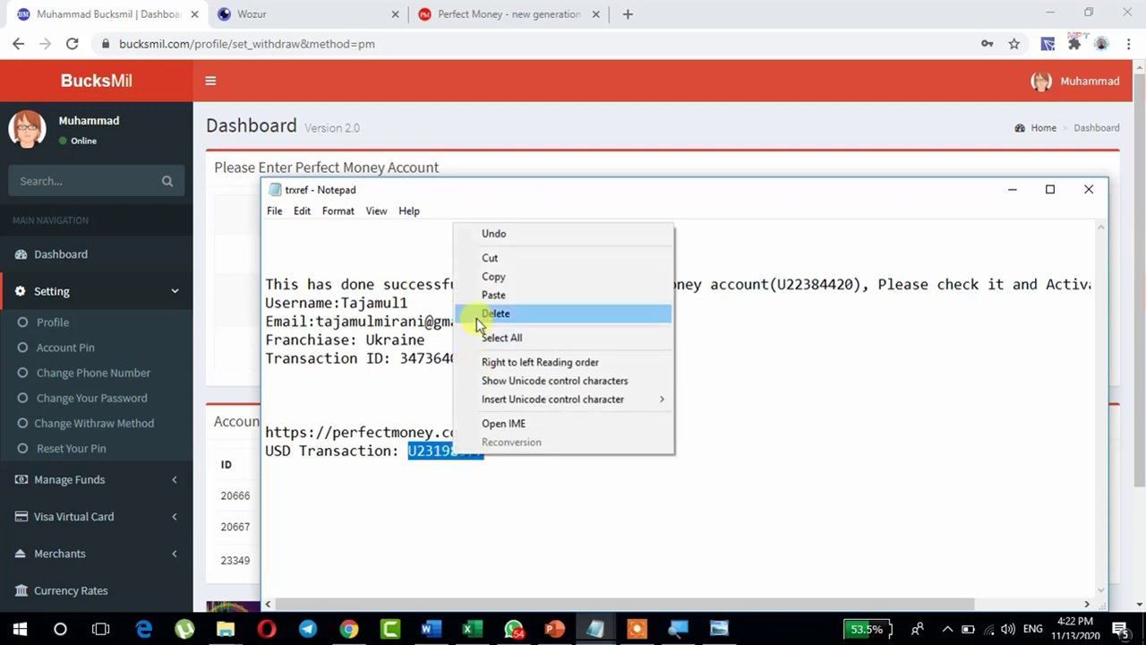
pyautogui.click(494, 277)
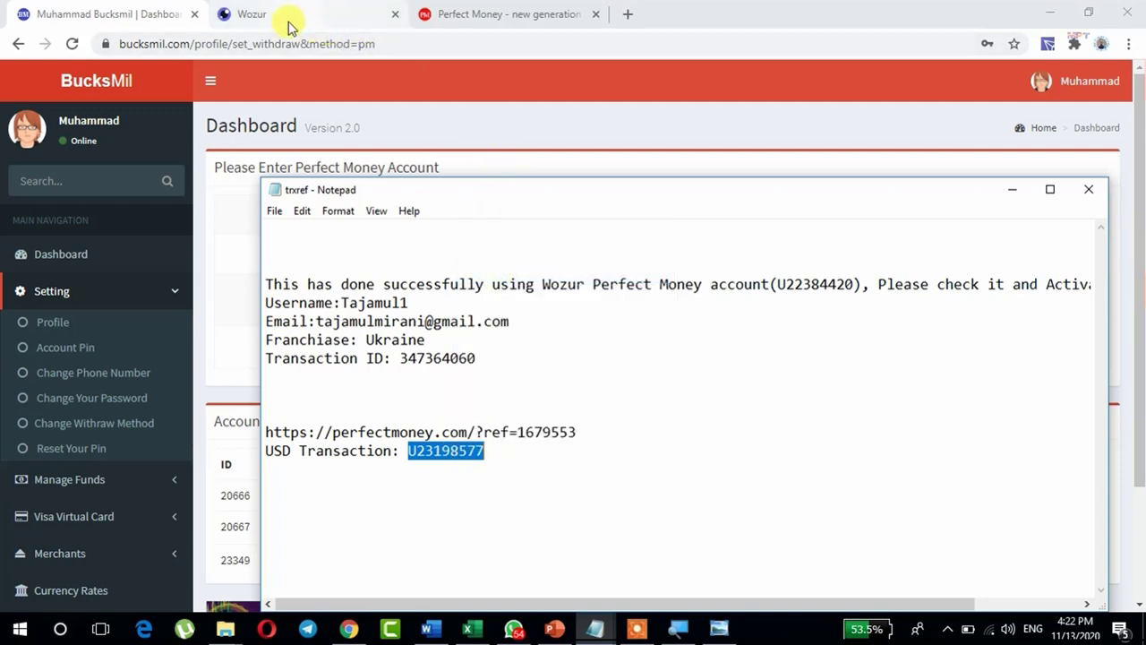
pyautogui.click(105, 15)
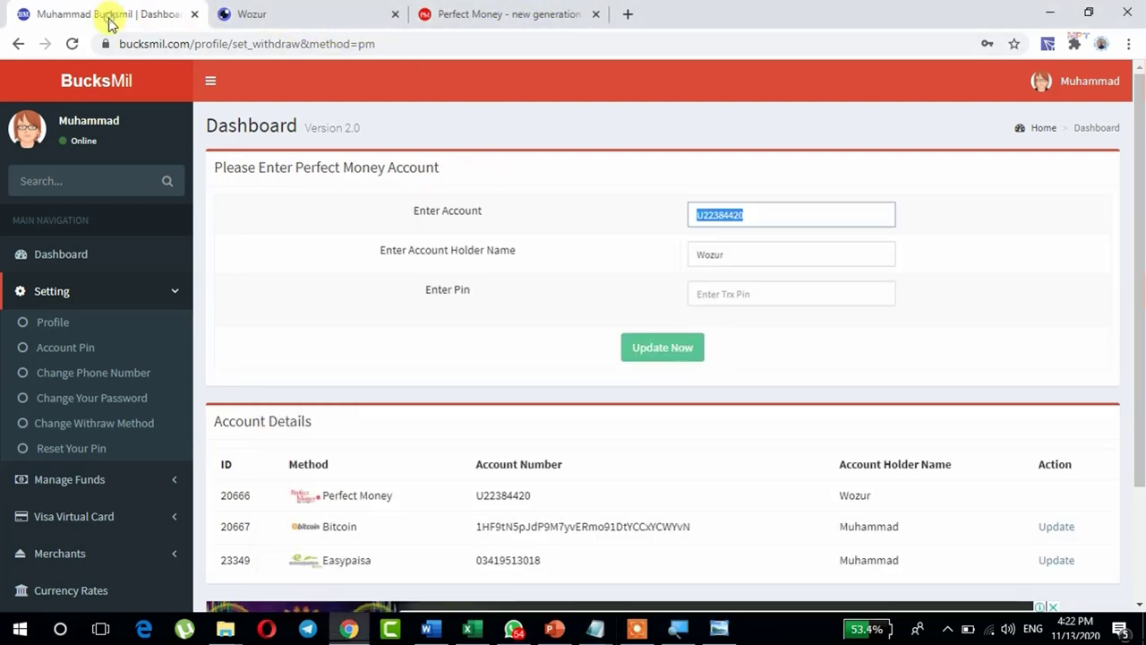
pyautogui.doubleClick(762, 218)
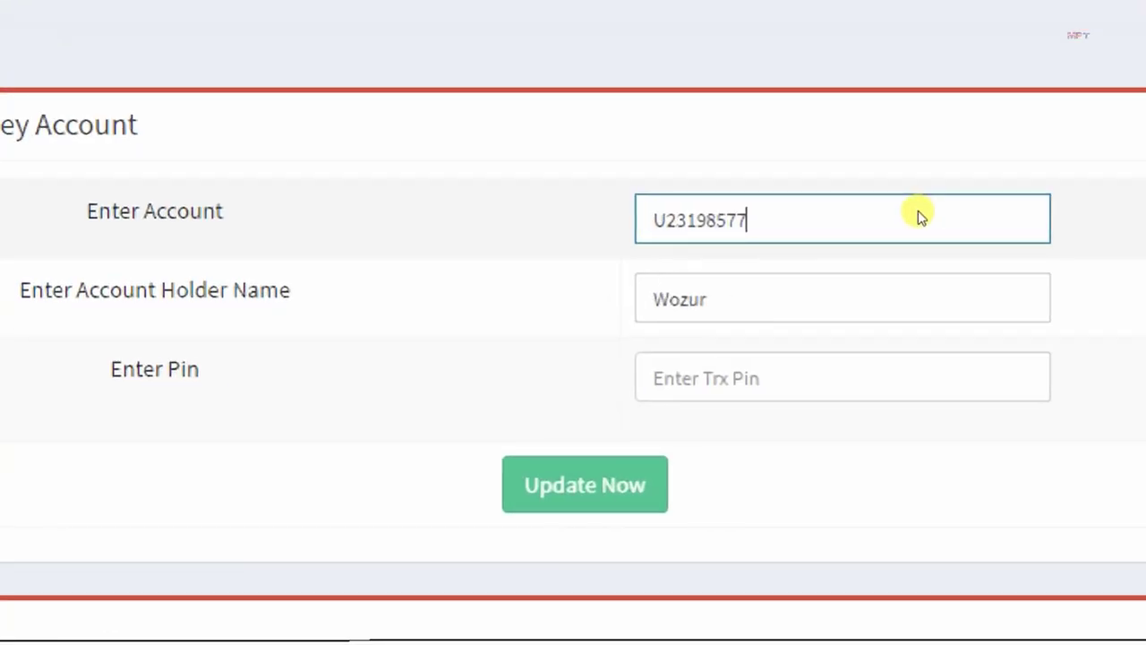
# Step: Replace the account holder name Wozur with the user's own name
pyautogui.click(726, 256)
pyautogui.moveTo(708, 254); pyautogui.dragTo(648, 259)
pyautogui.write('Muhammad')
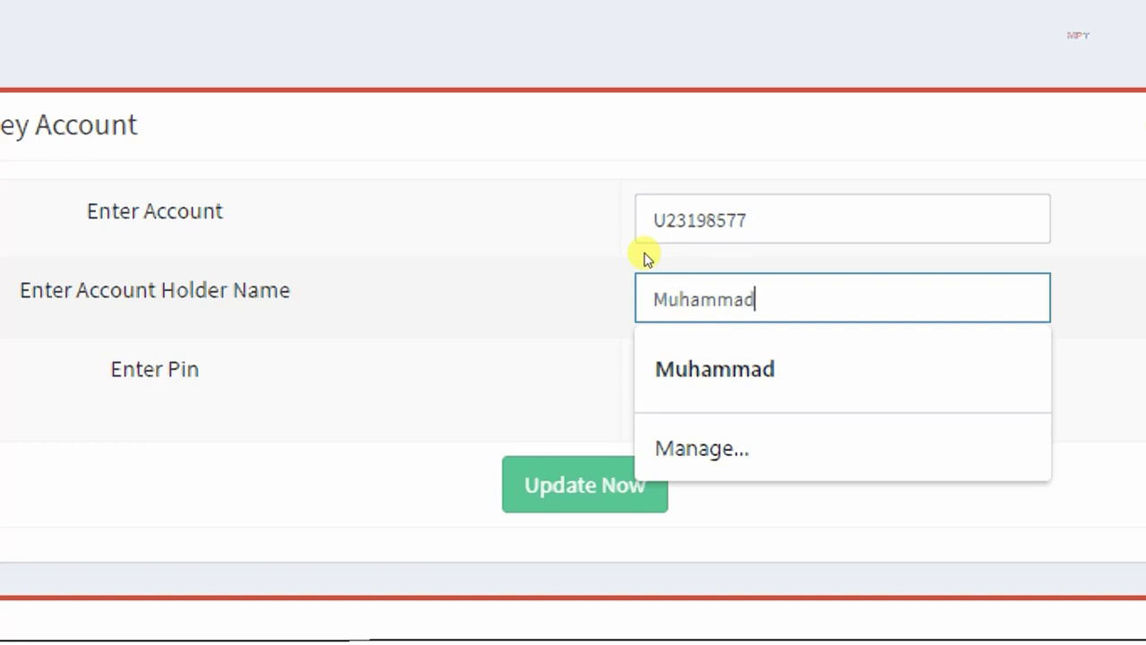
pyautogui.doubleClick(724, 301)
pyautogui.press('Down')
pyautogui.press('Return')
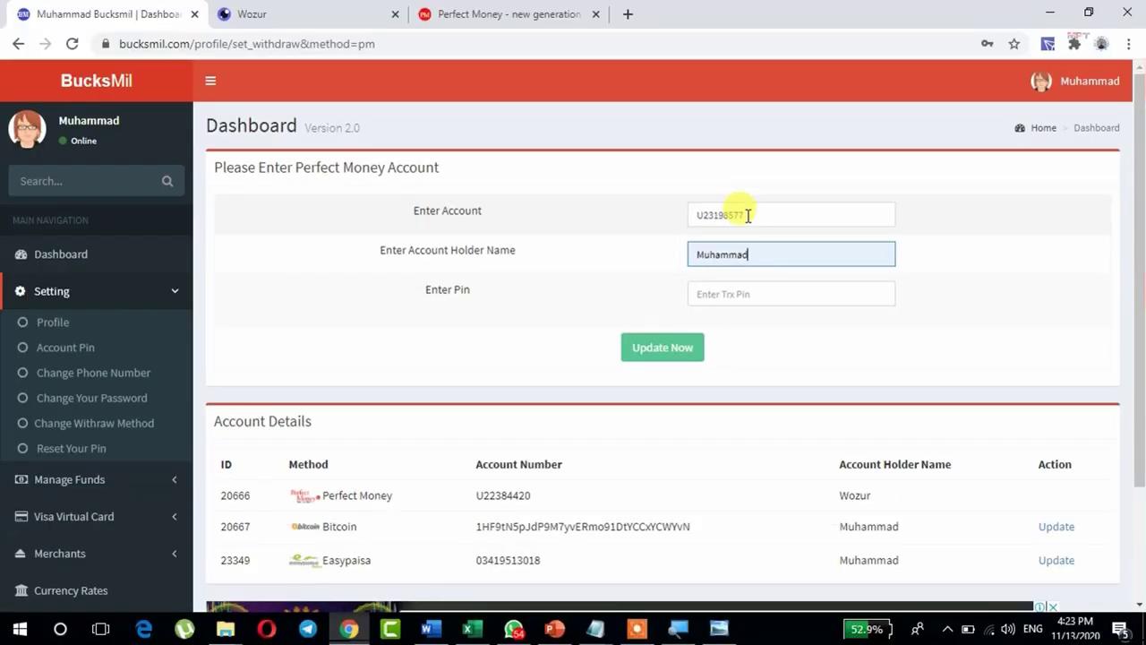
# Step: Enter the transaction PIN and submit Update Now for the Perfect Money account
pyautogui.click(701, 296)
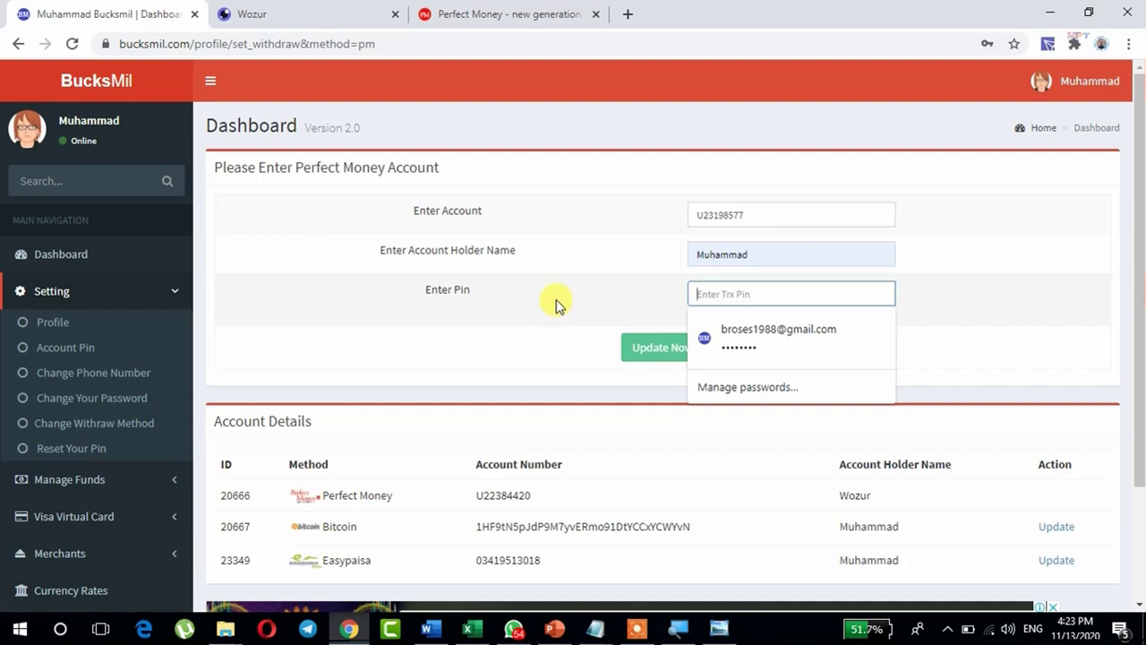
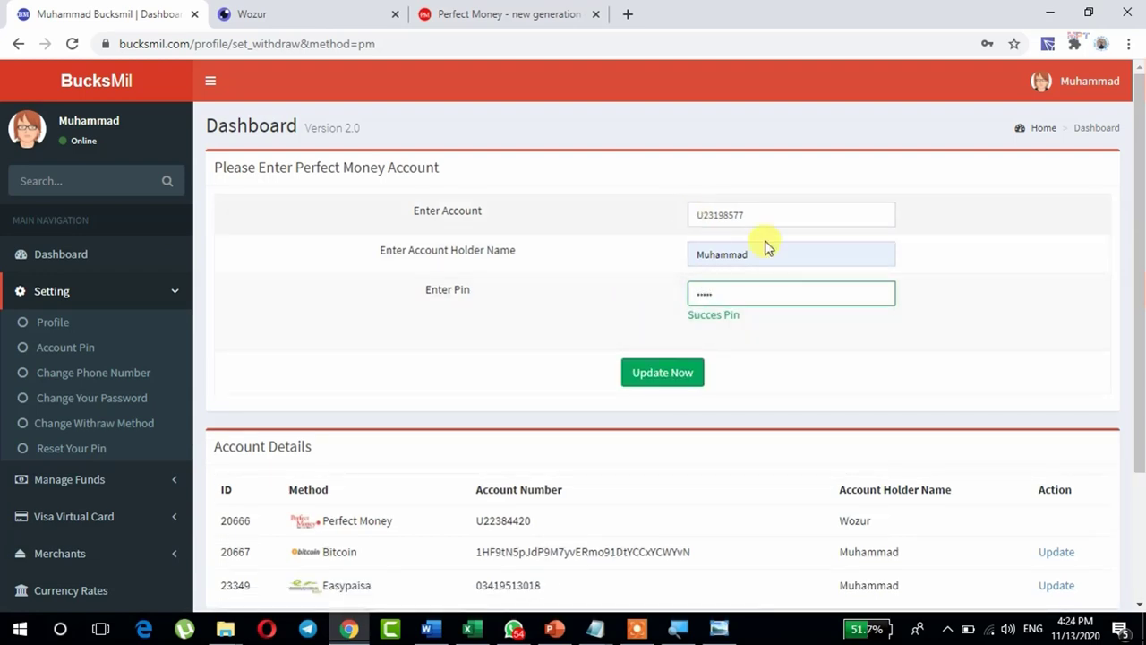
pyautogui.click(662, 374)
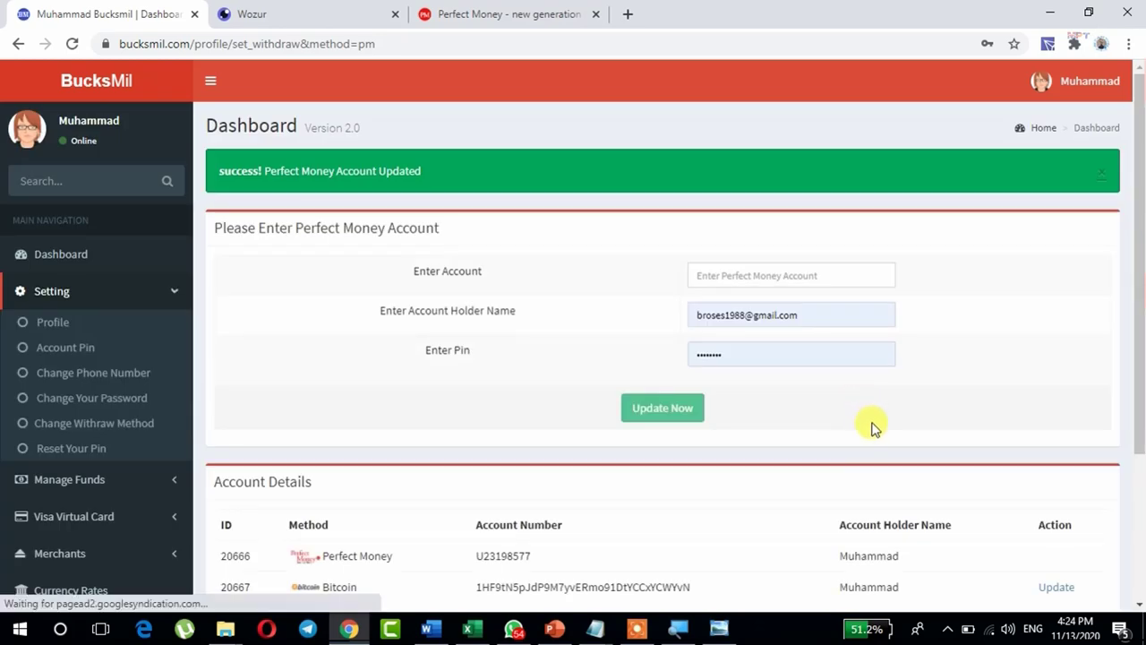
# Step: Check the updated Account Details, return to the dashboard, then present PowerPoint slide 23 full screen
pyautogui.scroll(-3, 870, 428)
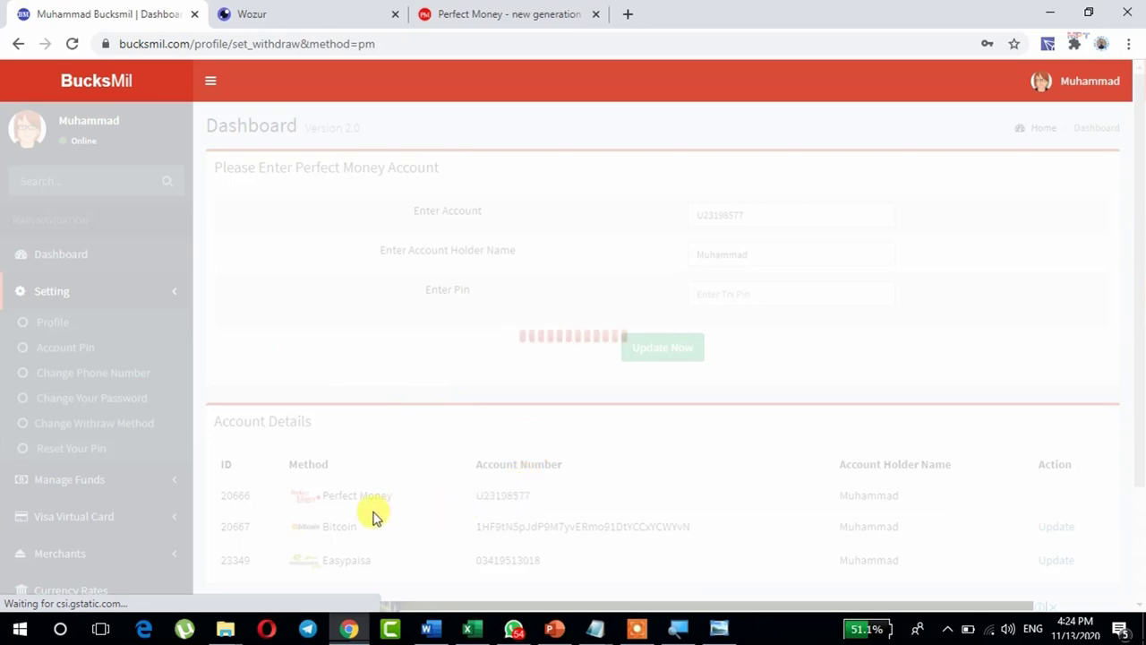
pyautogui.scroll(-2, 269, 518)
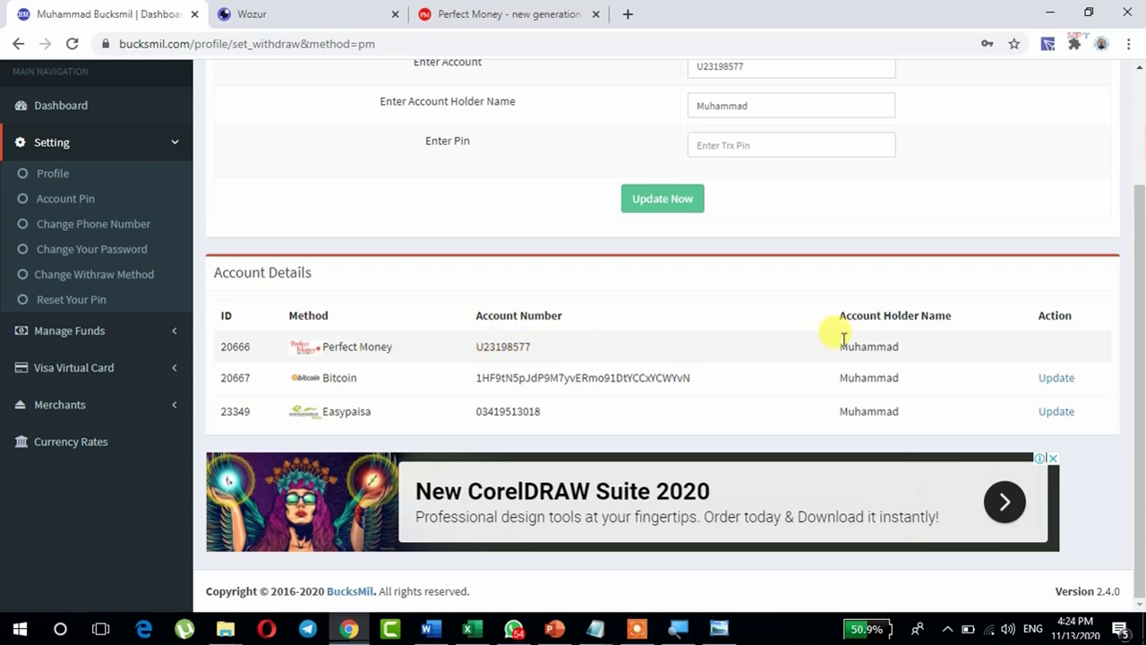
pyautogui.scroll(3, 843, 331)
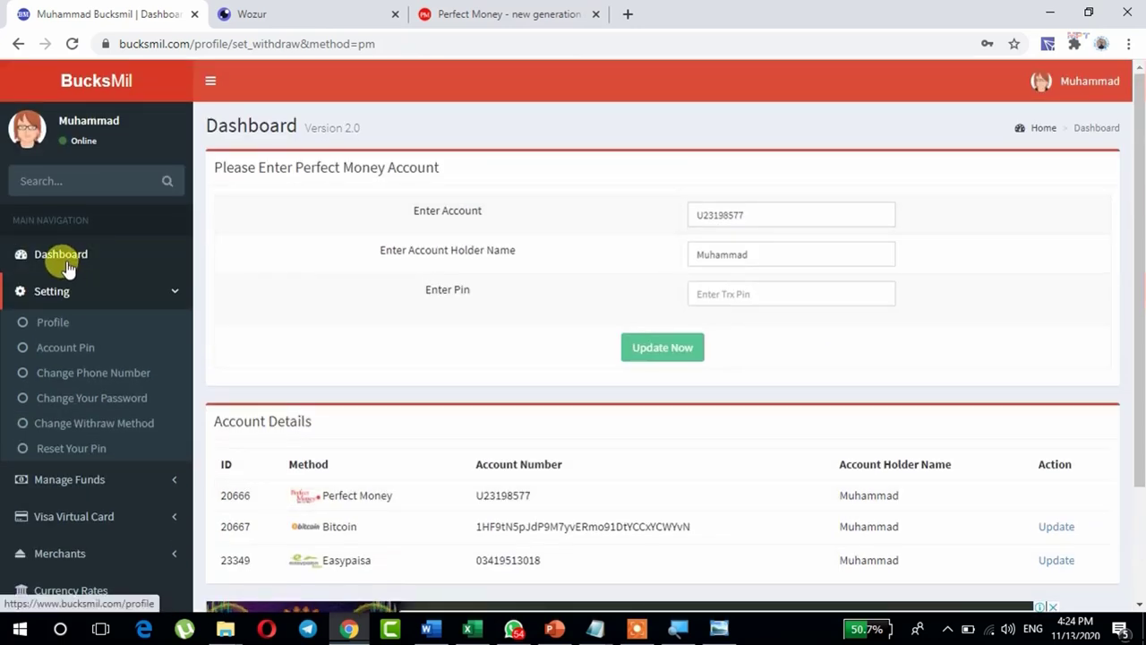
pyautogui.click(67, 264)
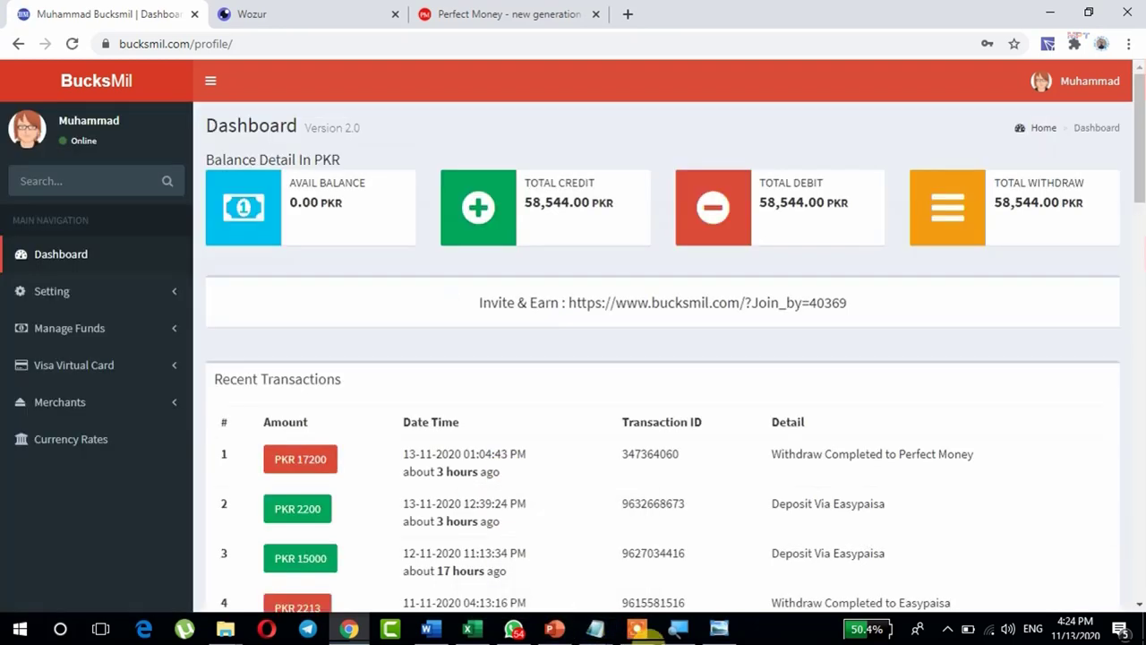
pyautogui.click(555, 629)
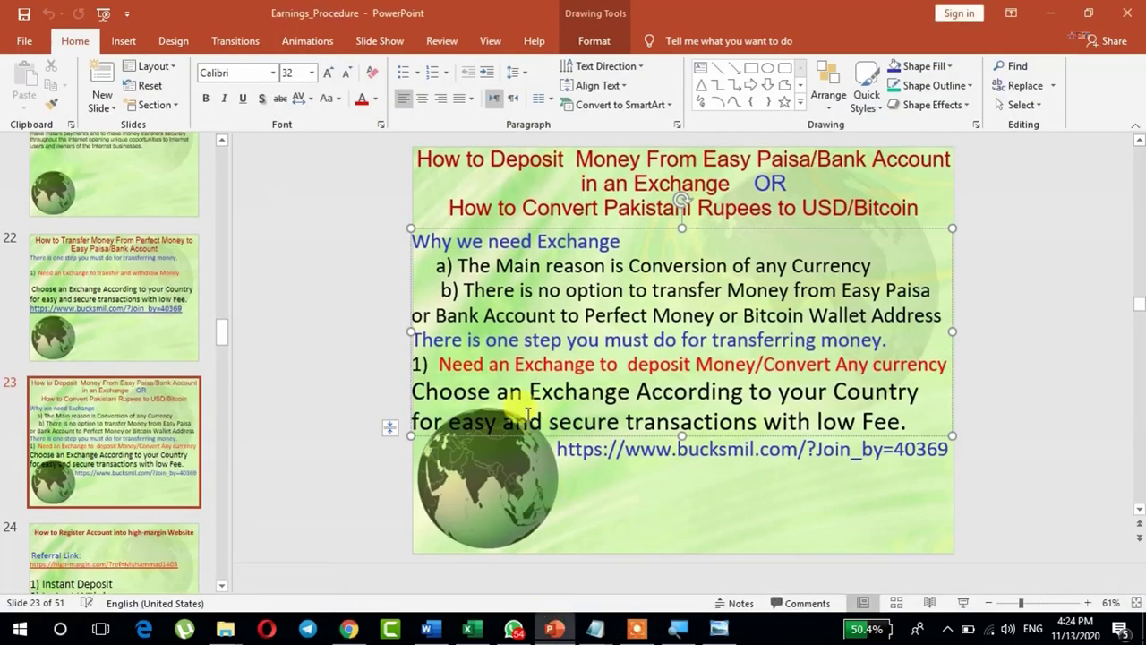
pyautogui.hotkey('shift', 'F5')
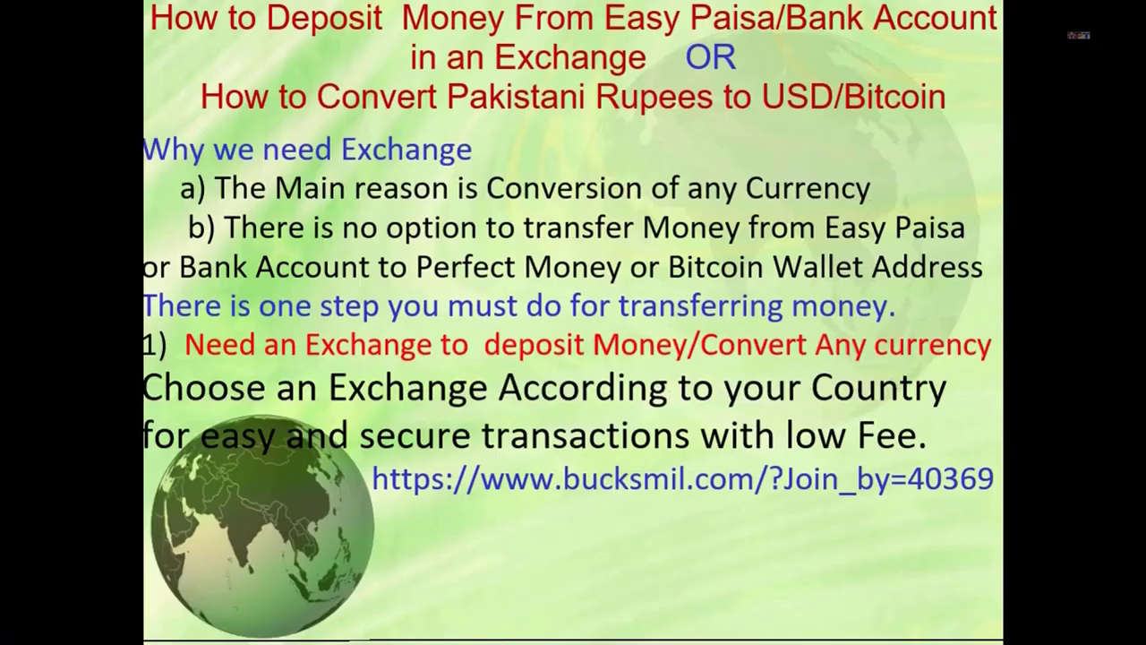